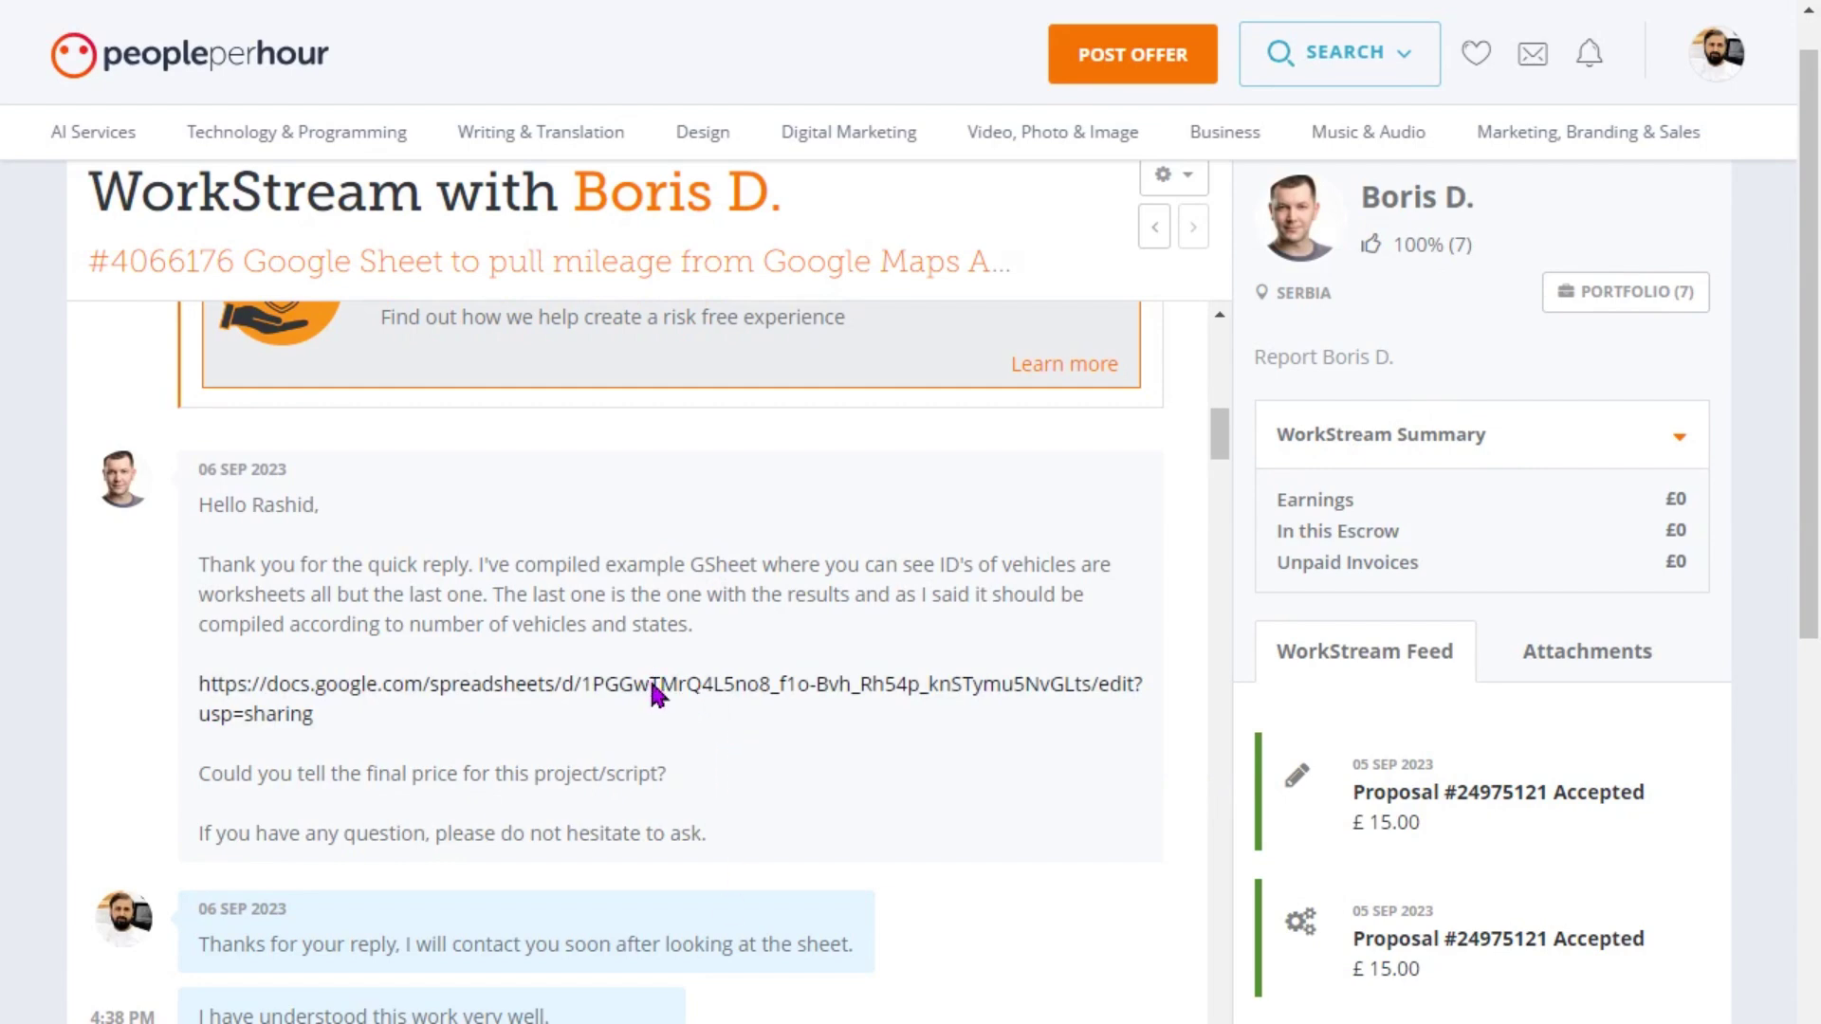
# - Open the Google Sheets link shared in the client's message and proceed to the external site
pyautogui.click(657, 693)
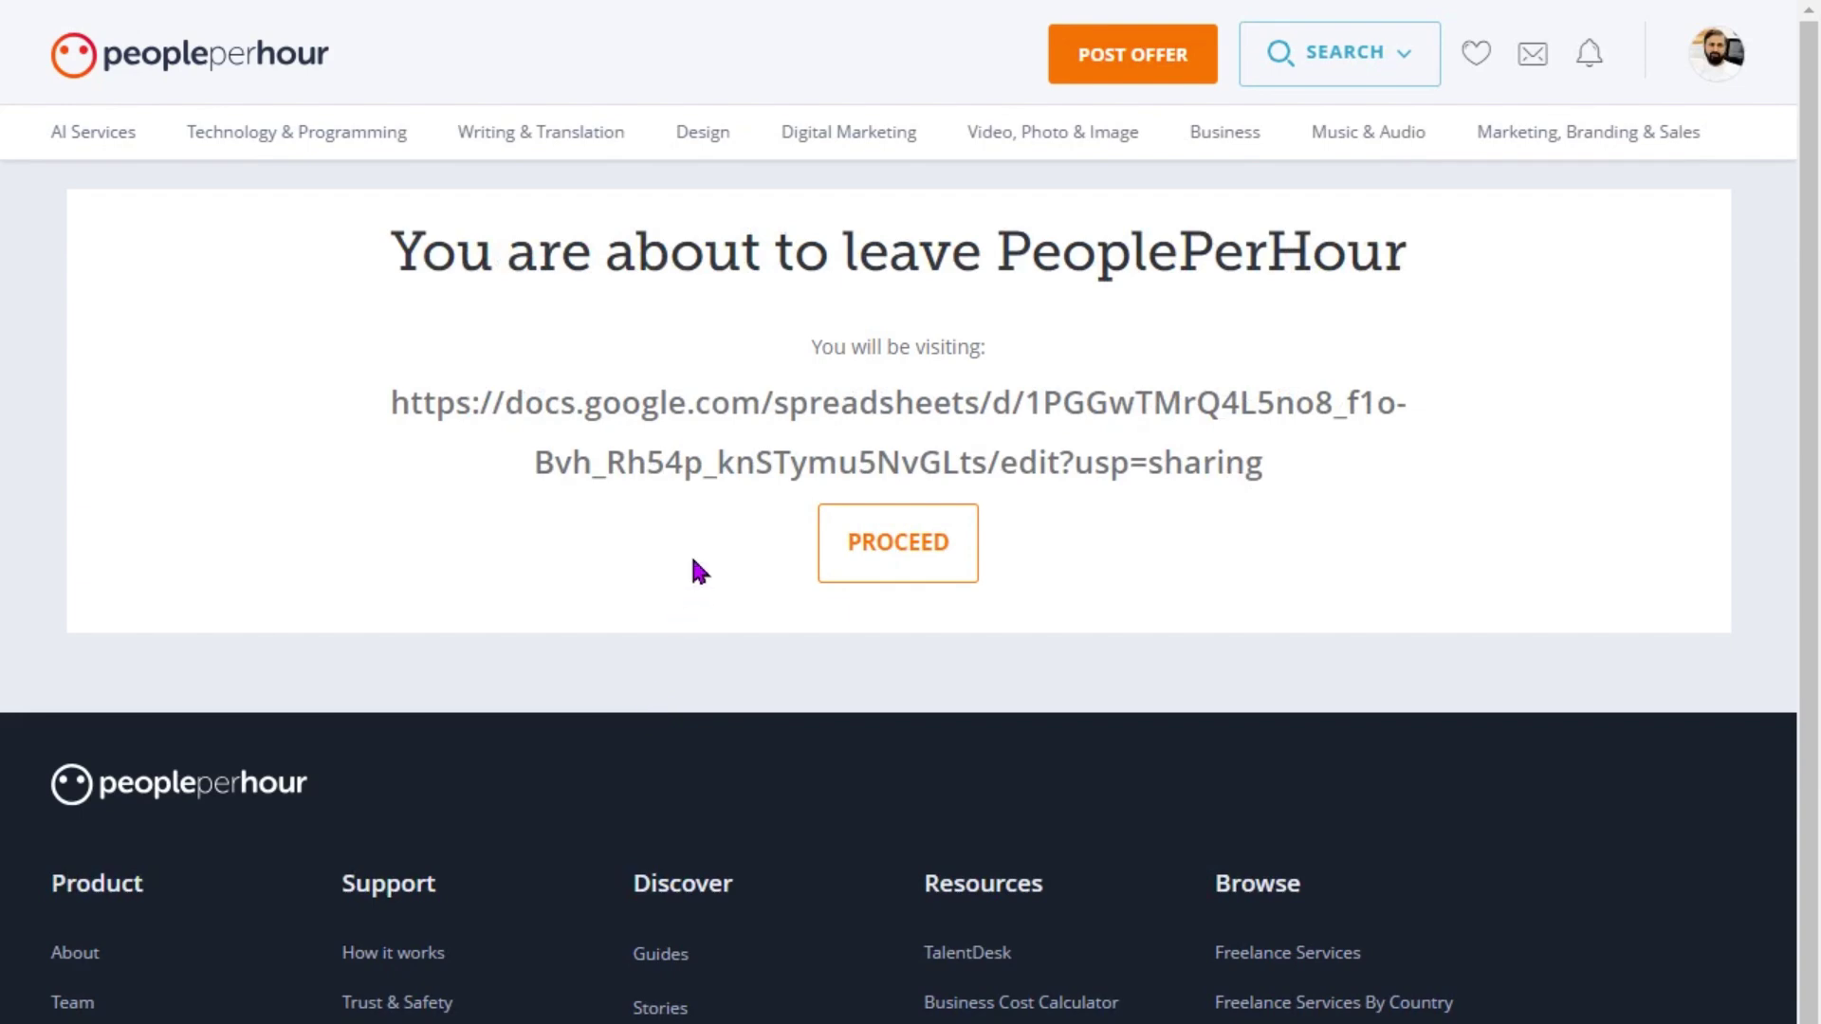
pyautogui.click(939, 559)
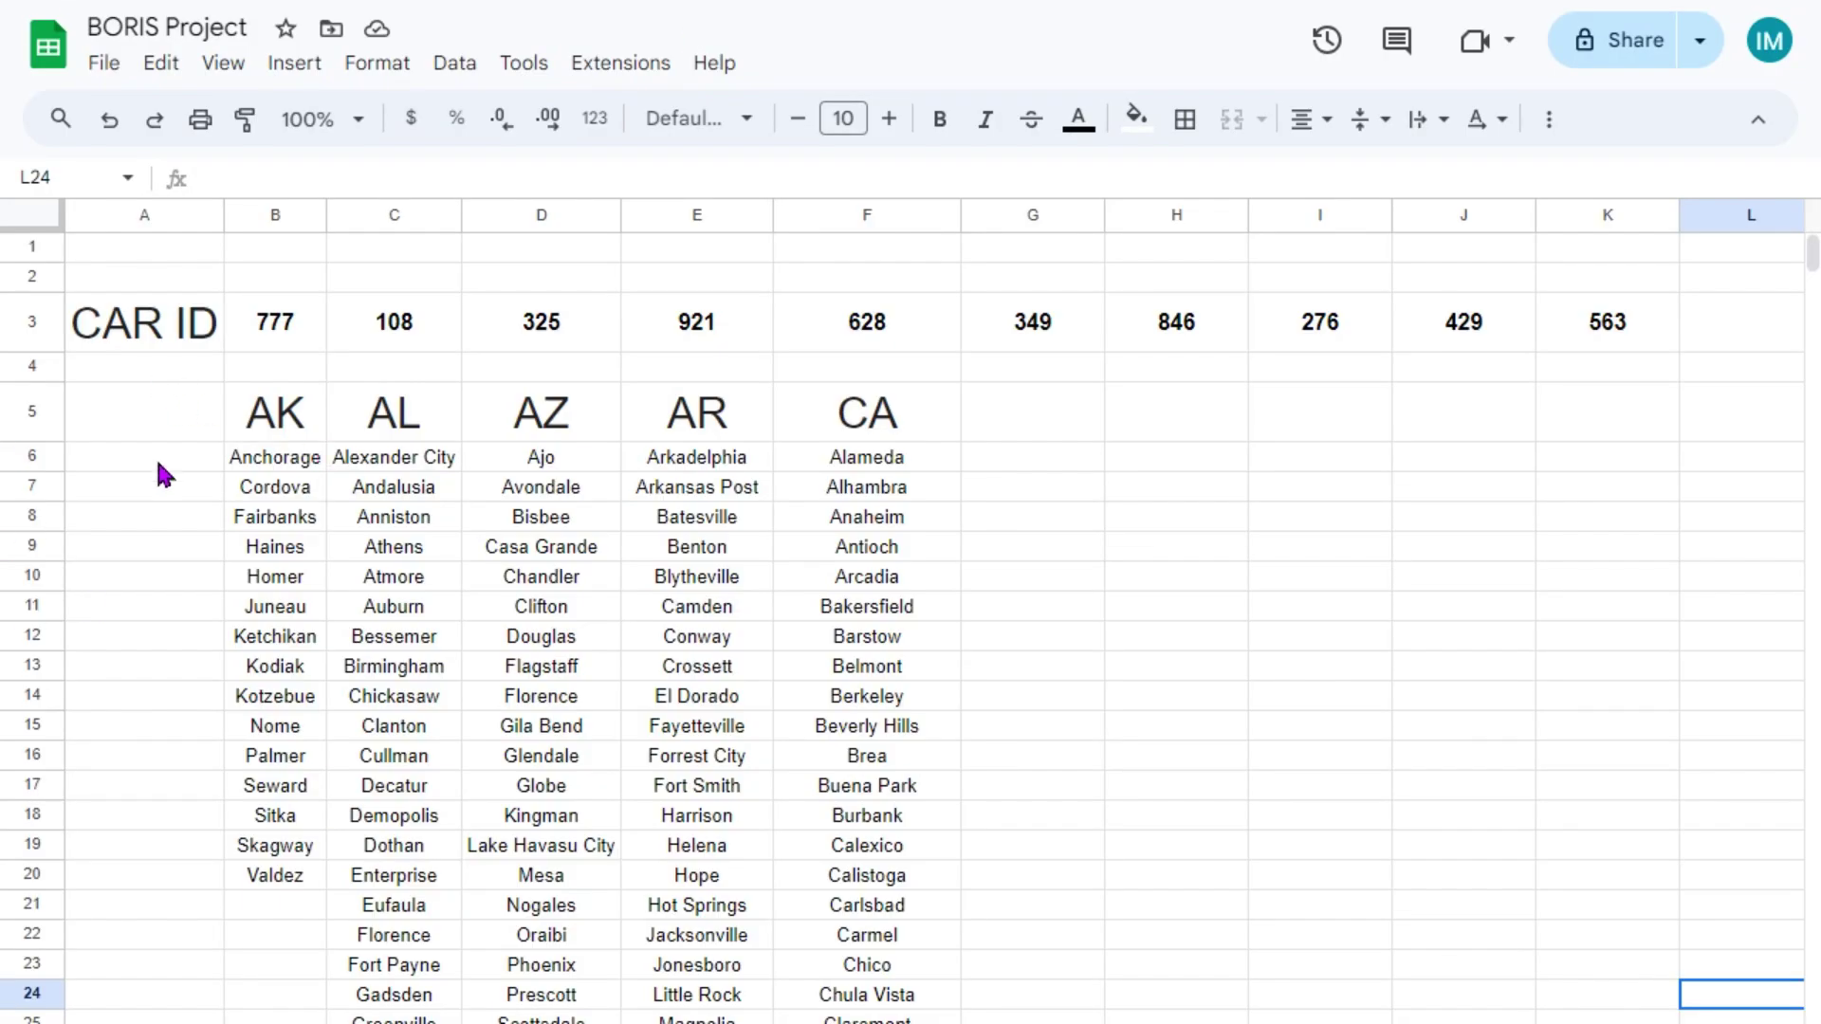
# - Examine the CAR ID row and the state columns AK to CA, following the CA city list down to its end
pyautogui.click(133, 324)
pyautogui.moveTo(242, 325); pyautogui.dragTo(1590, 345)
pyautogui.moveTo(284, 423); pyautogui.dragTo(261, 874)
pyautogui.click(686, 424)
pyautogui.moveTo(688, 457); pyautogui.dragTo(713, 1006)
pyautogui.scroll(-13, 891, 772)
pyautogui.click(892, 767)
pyautogui.scroll(-20, 905, 816)
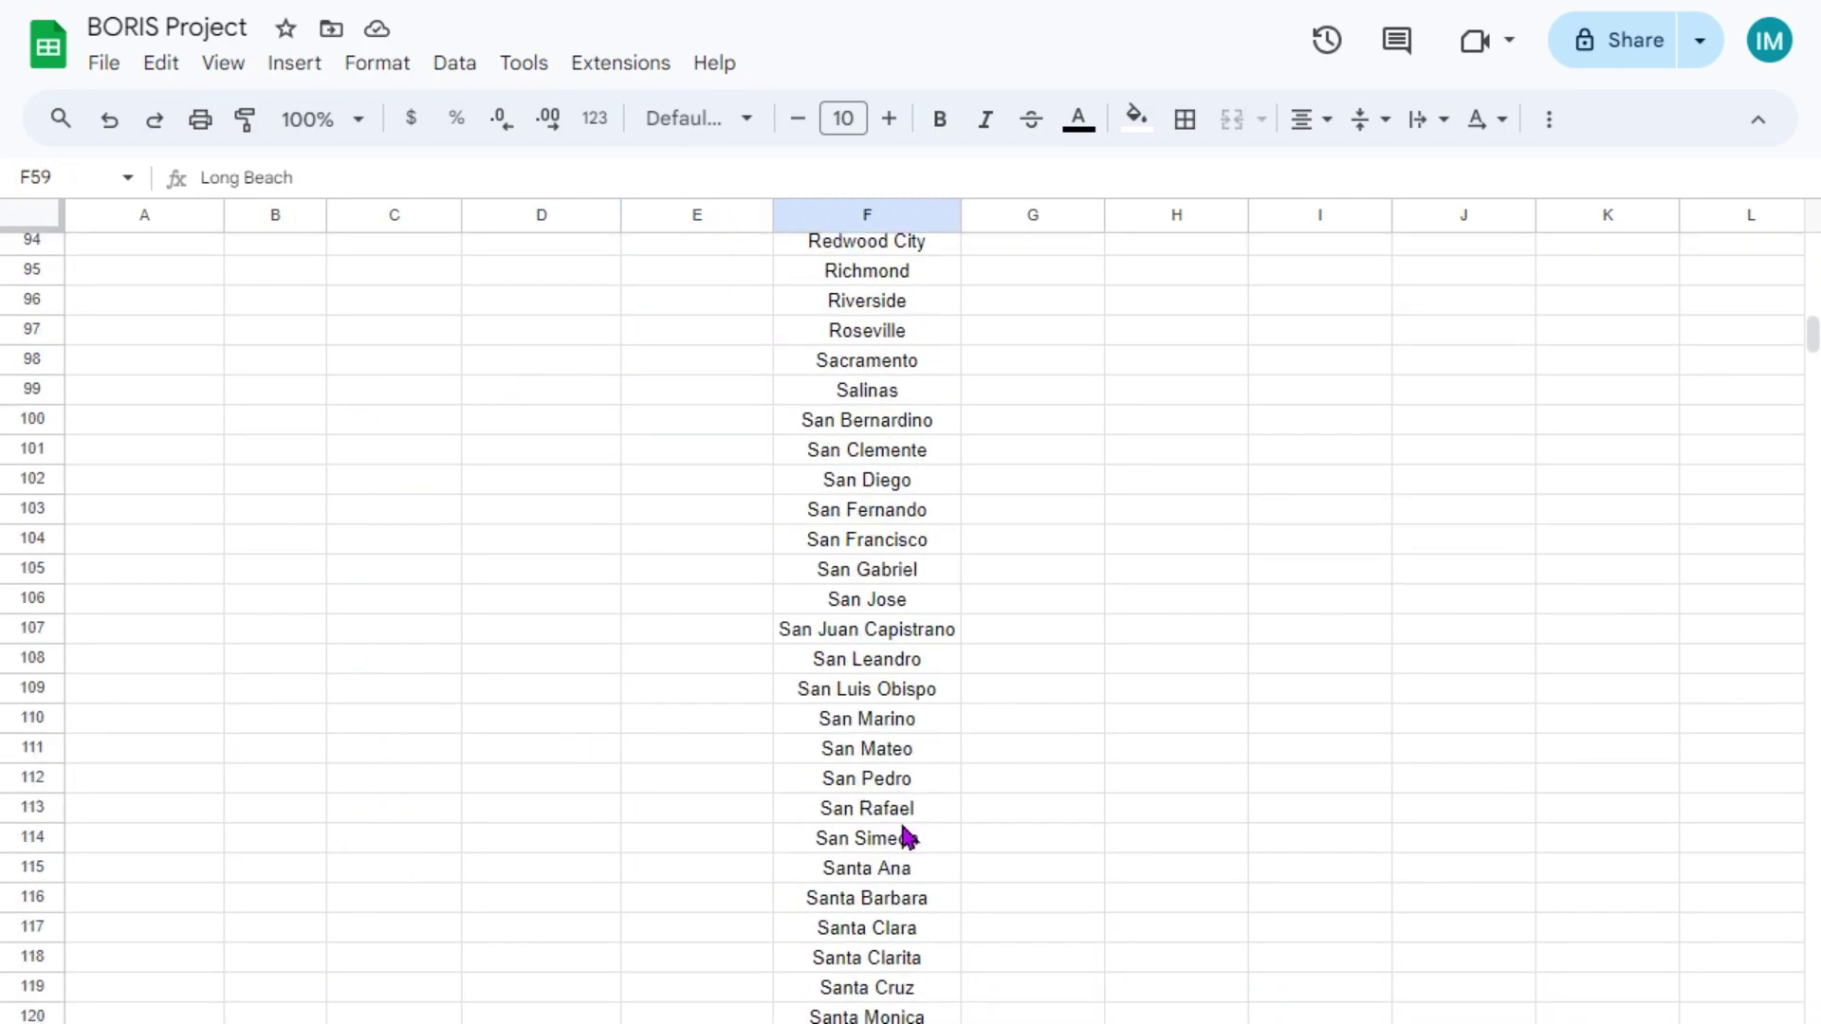
pyautogui.moveTo(894, 718); pyautogui.dragTo(866, 472)
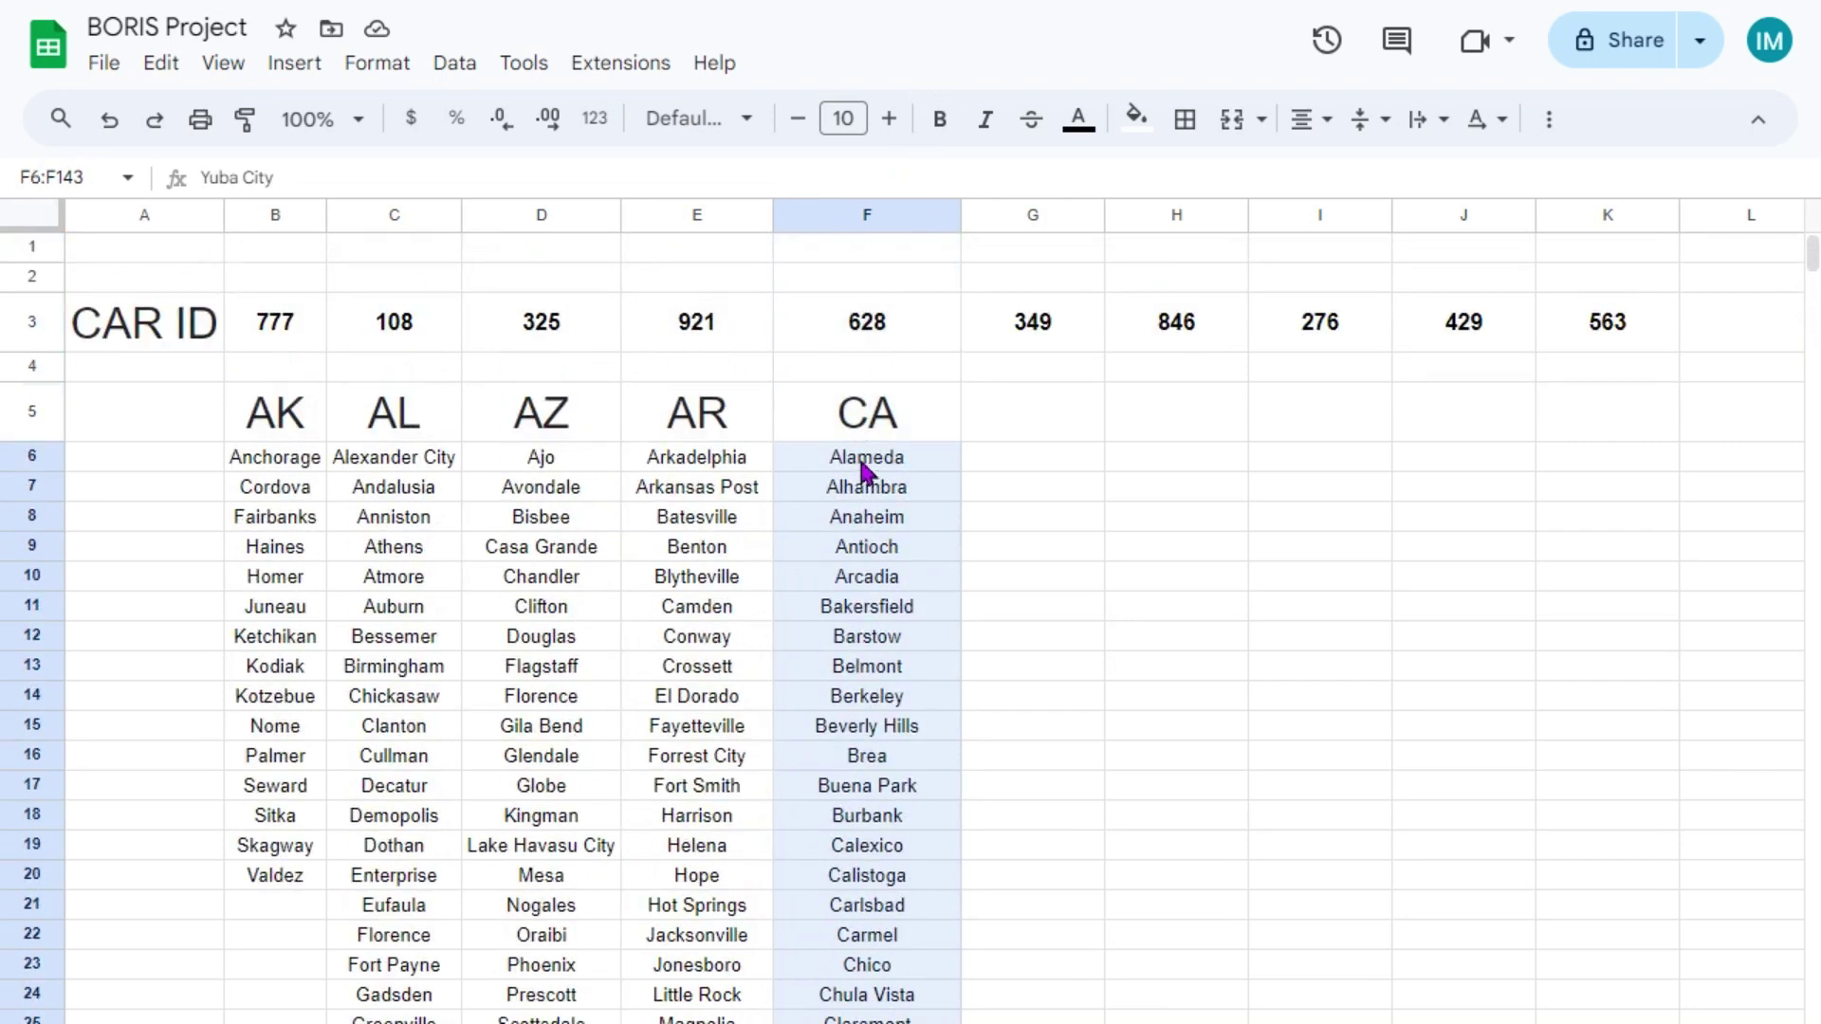
pyautogui.click(858, 425)
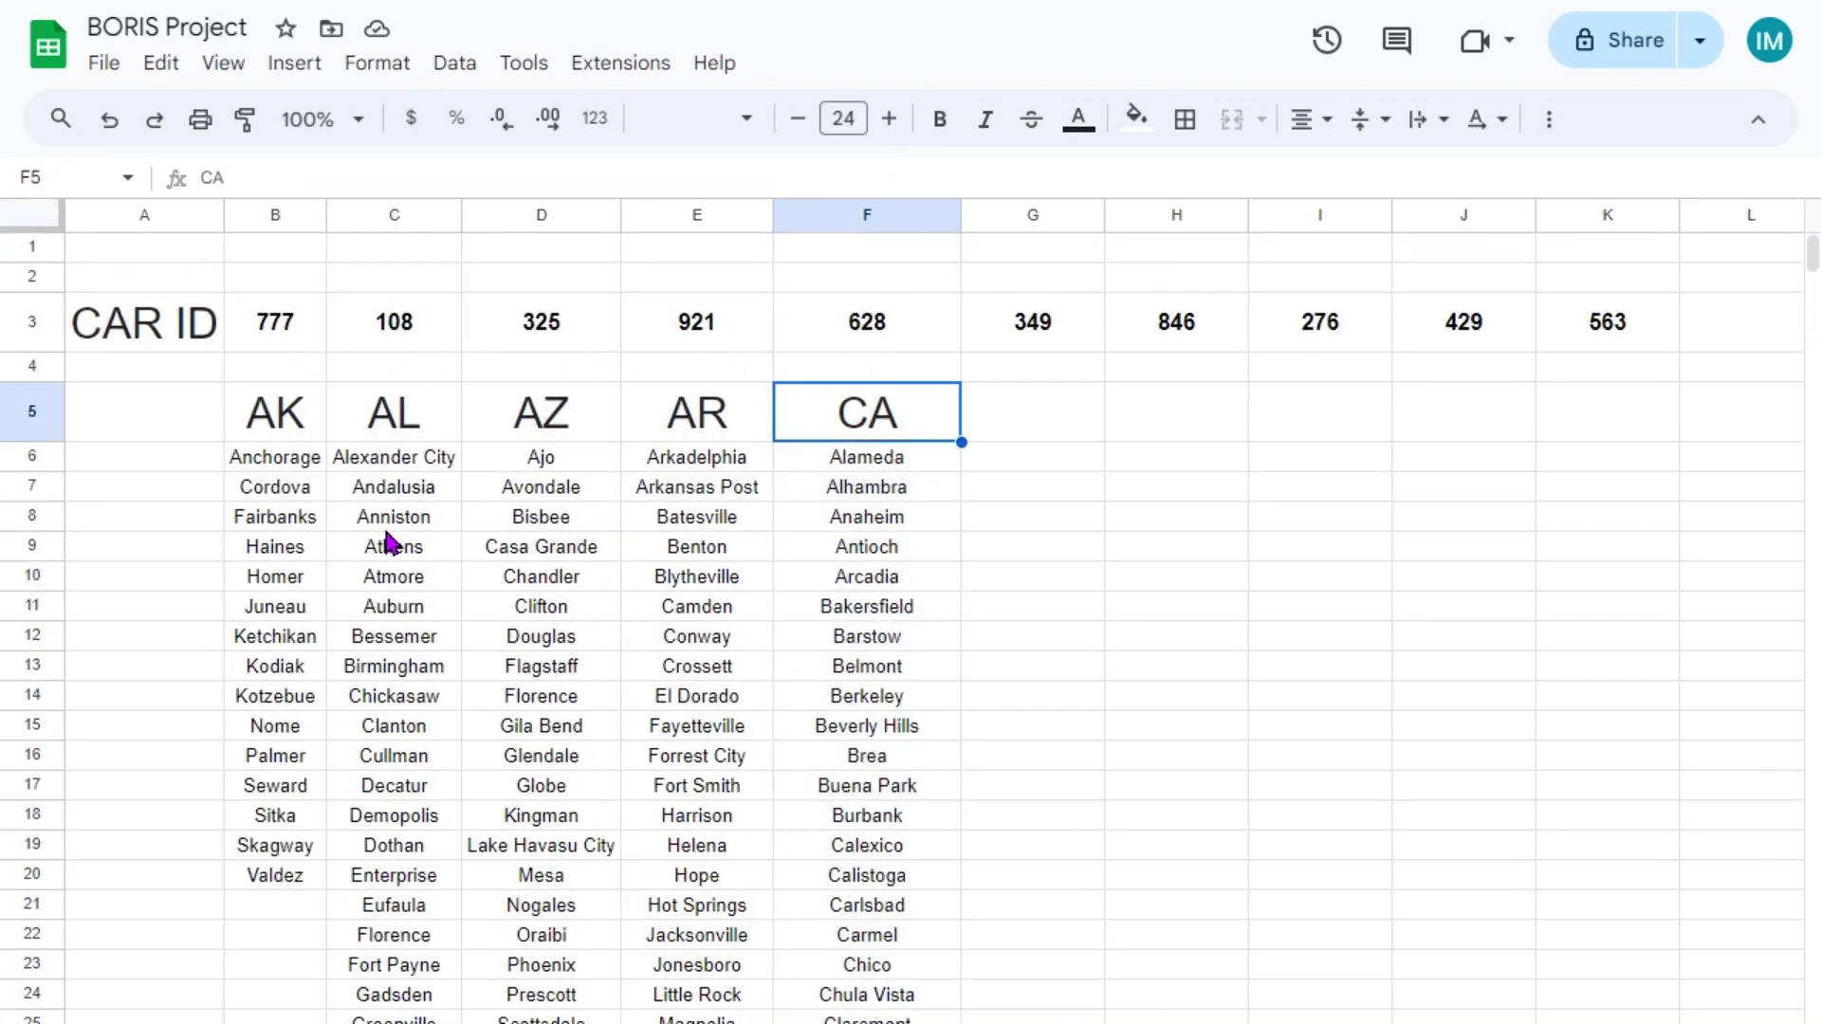
# - Review how the AK and AL state headings relate to their city lists and to the first car ID, 777
pyautogui.click(277, 428)
pyautogui.click(273, 463)
pyautogui.click(277, 422)
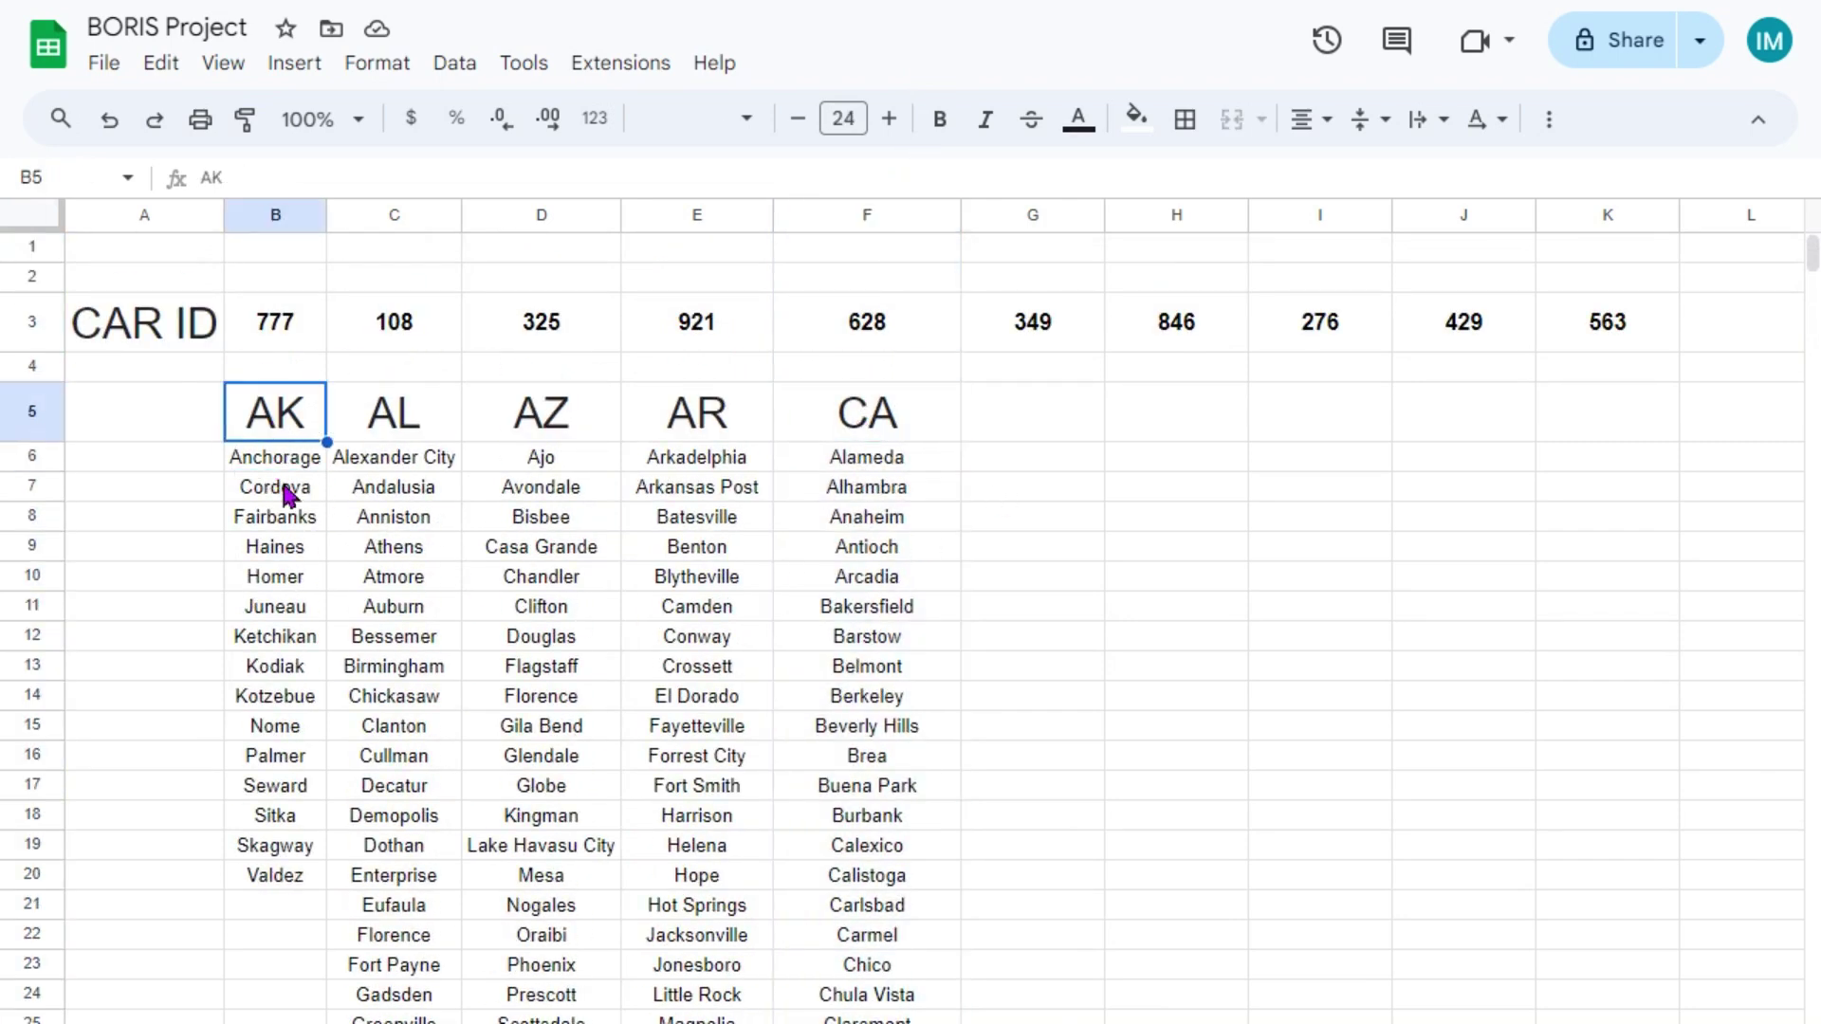
pyautogui.click(290, 555)
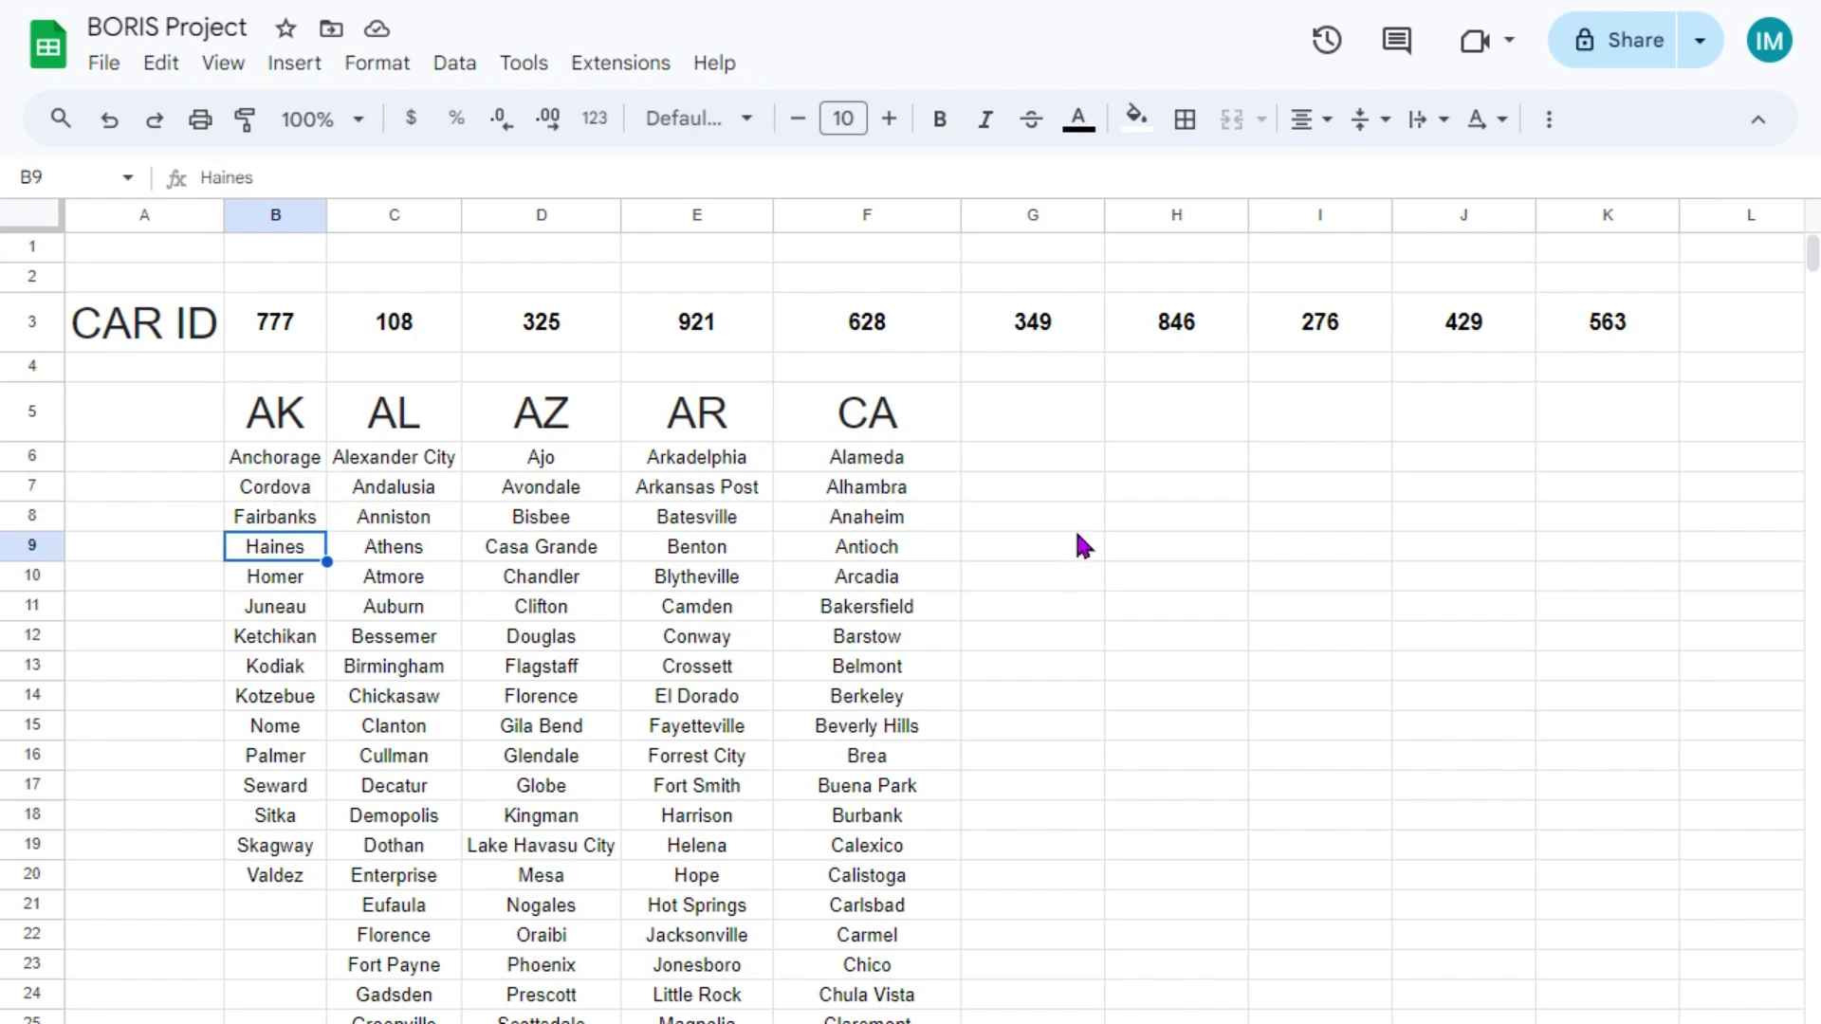
pyautogui.click(295, 420)
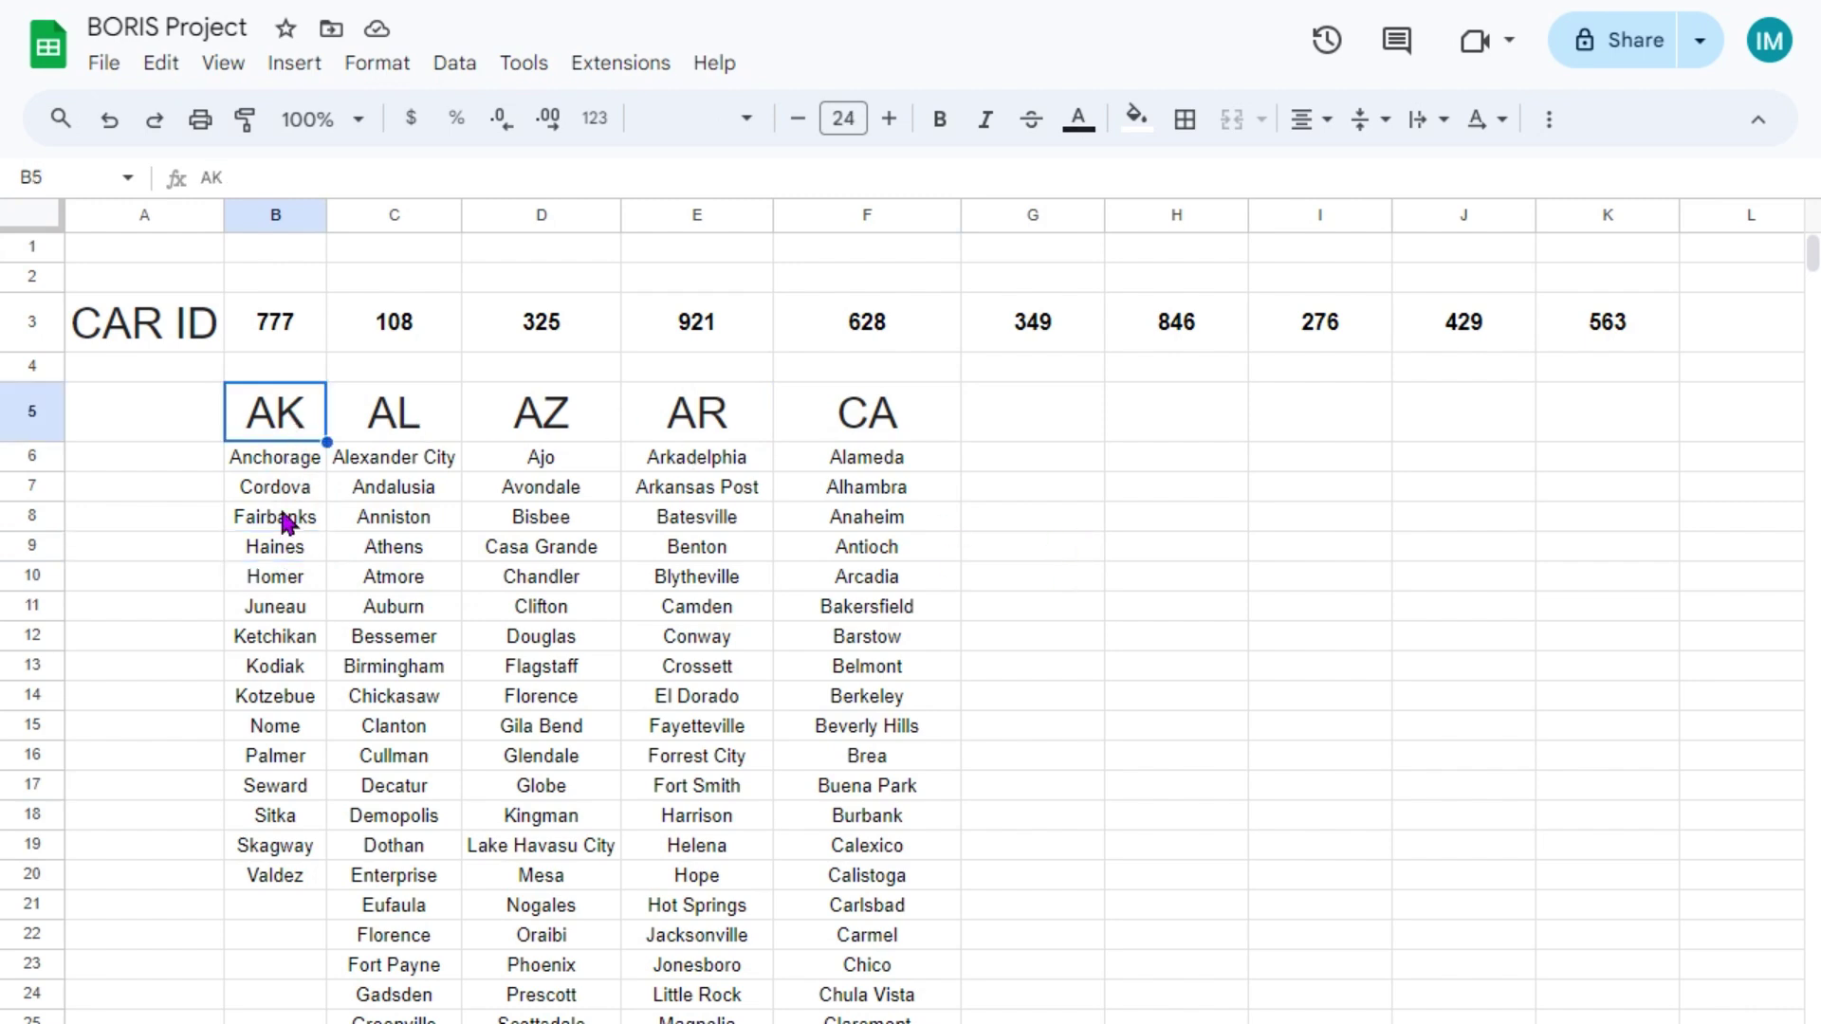
pyautogui.click(283, 517)
pyautogui.click(383, 422)
pyautogui.click(387, 524)
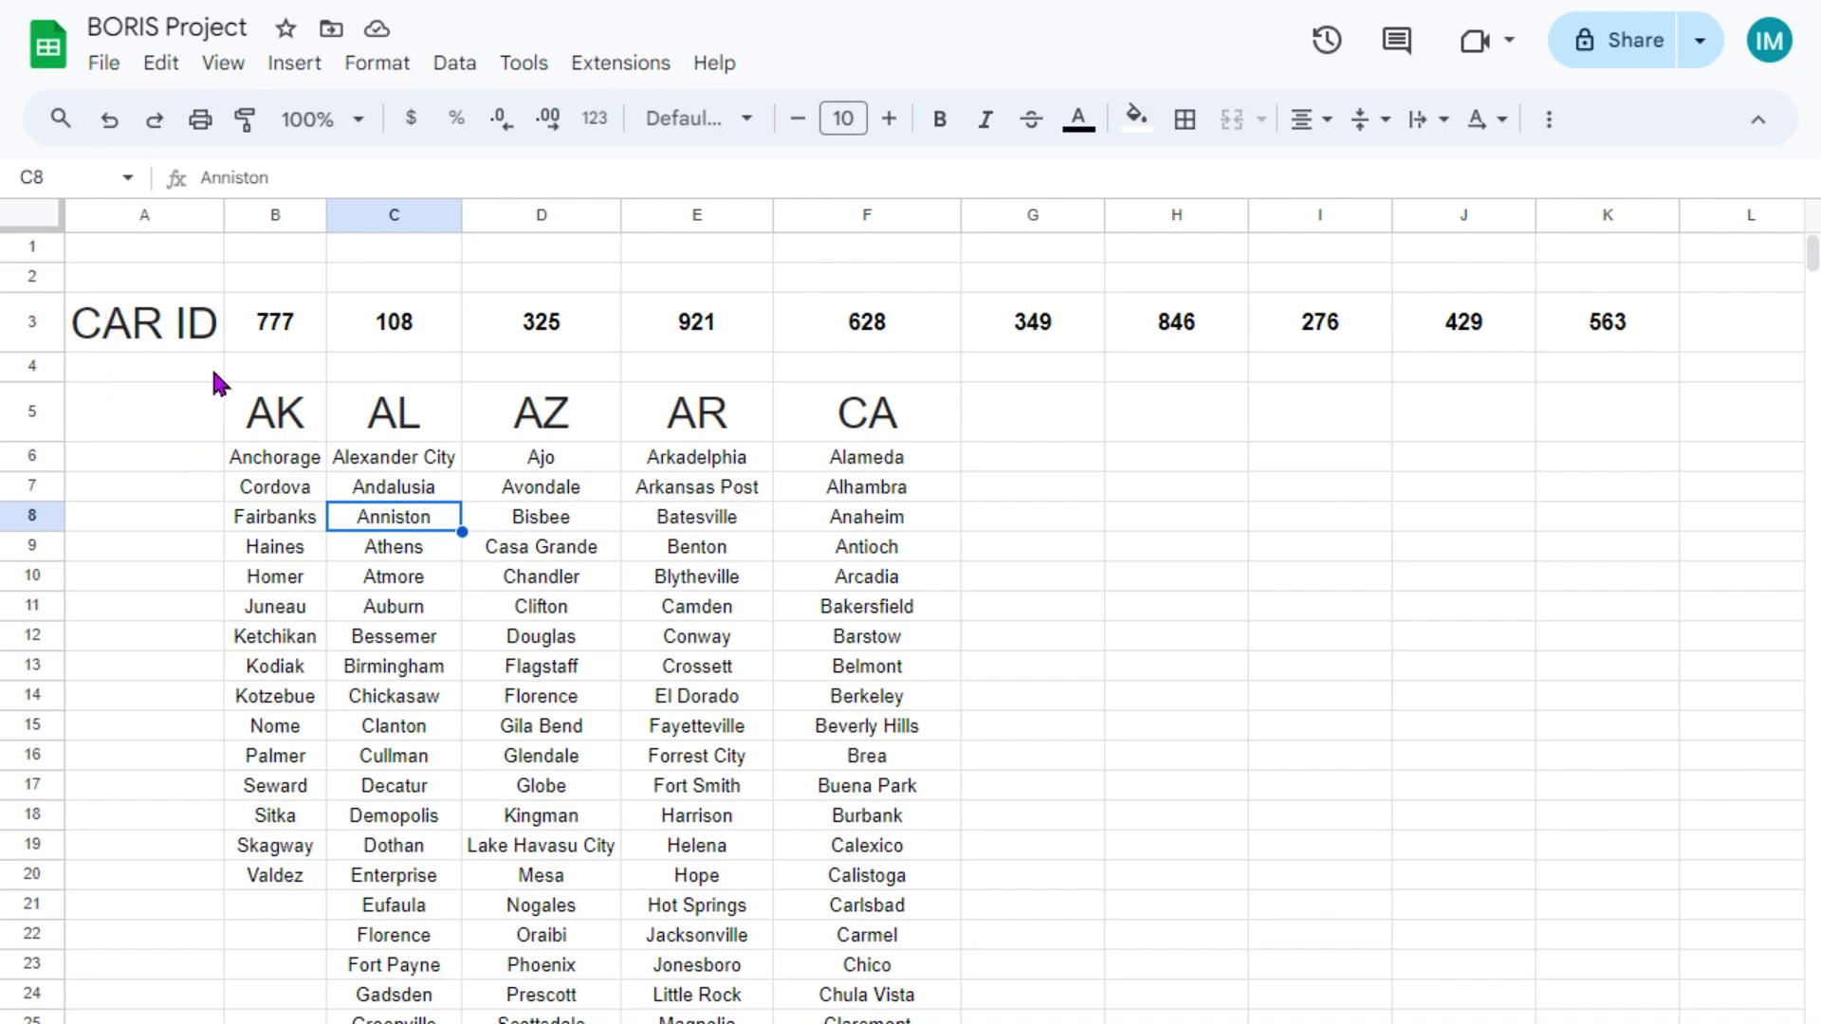
pyautogui.click(316, 330)
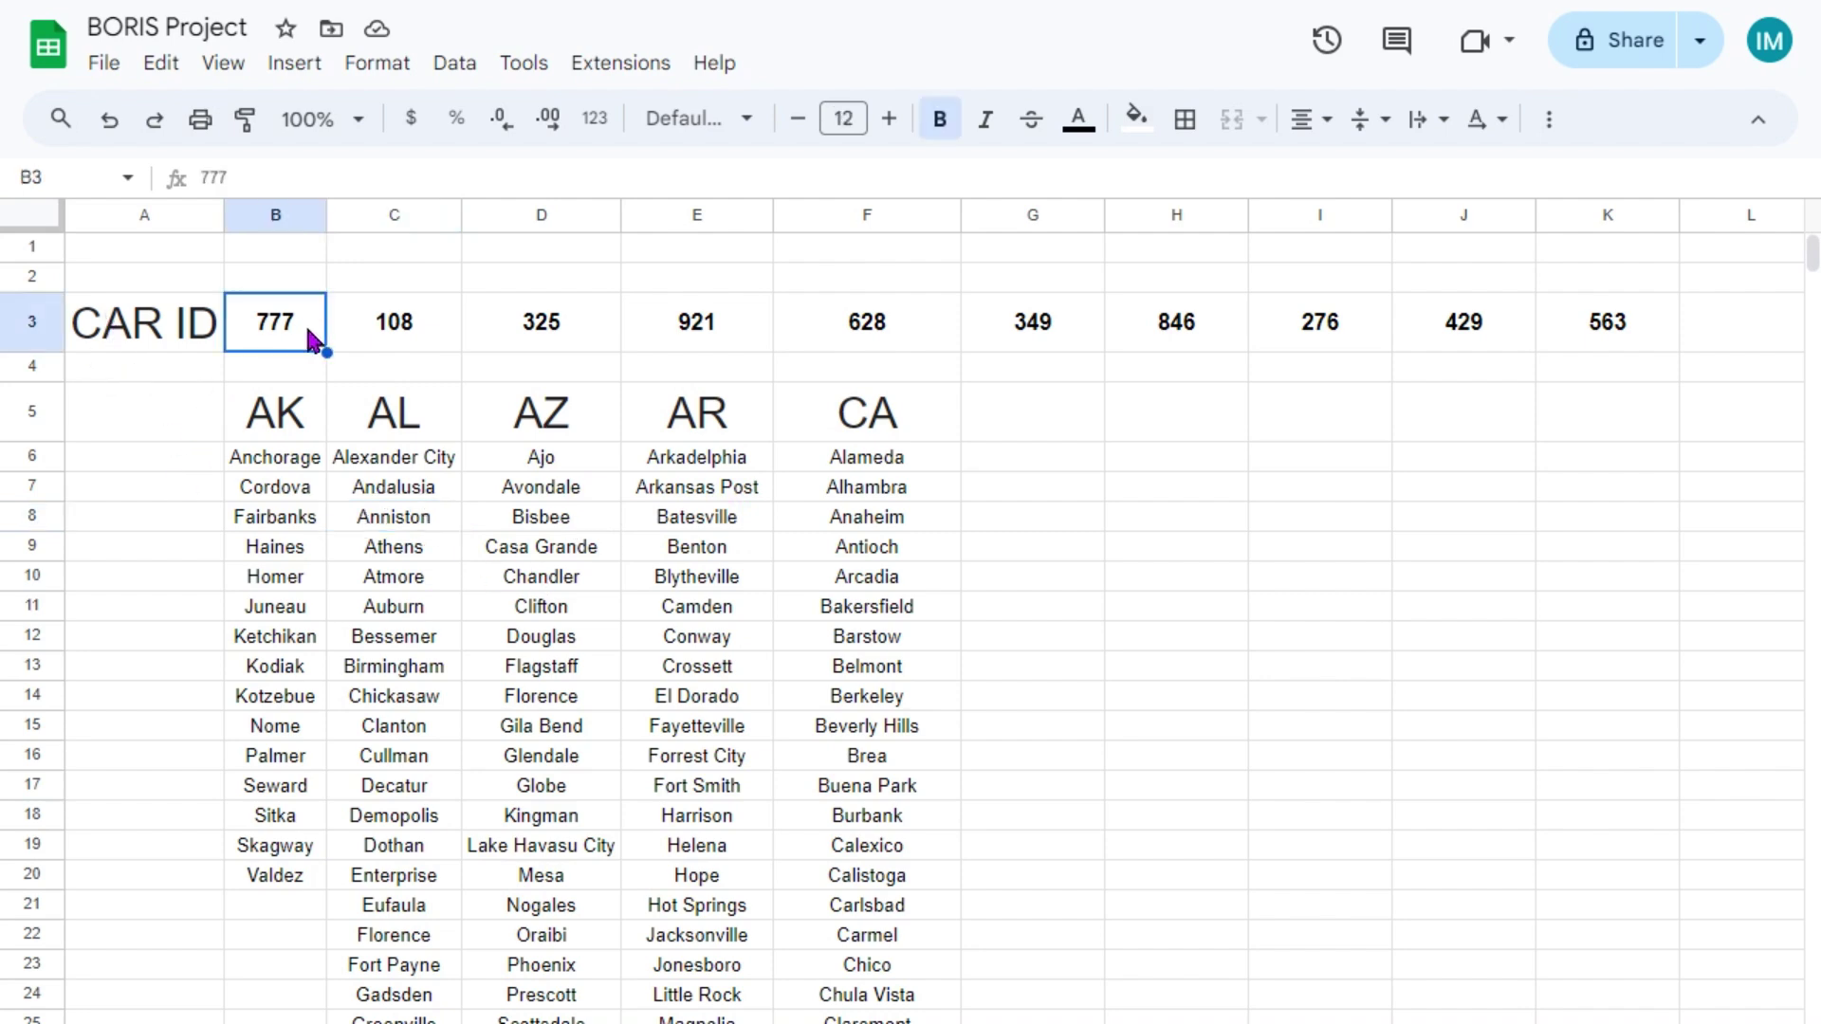
pyautogui.click(280, 459)
pyautogui.click(503, 459)
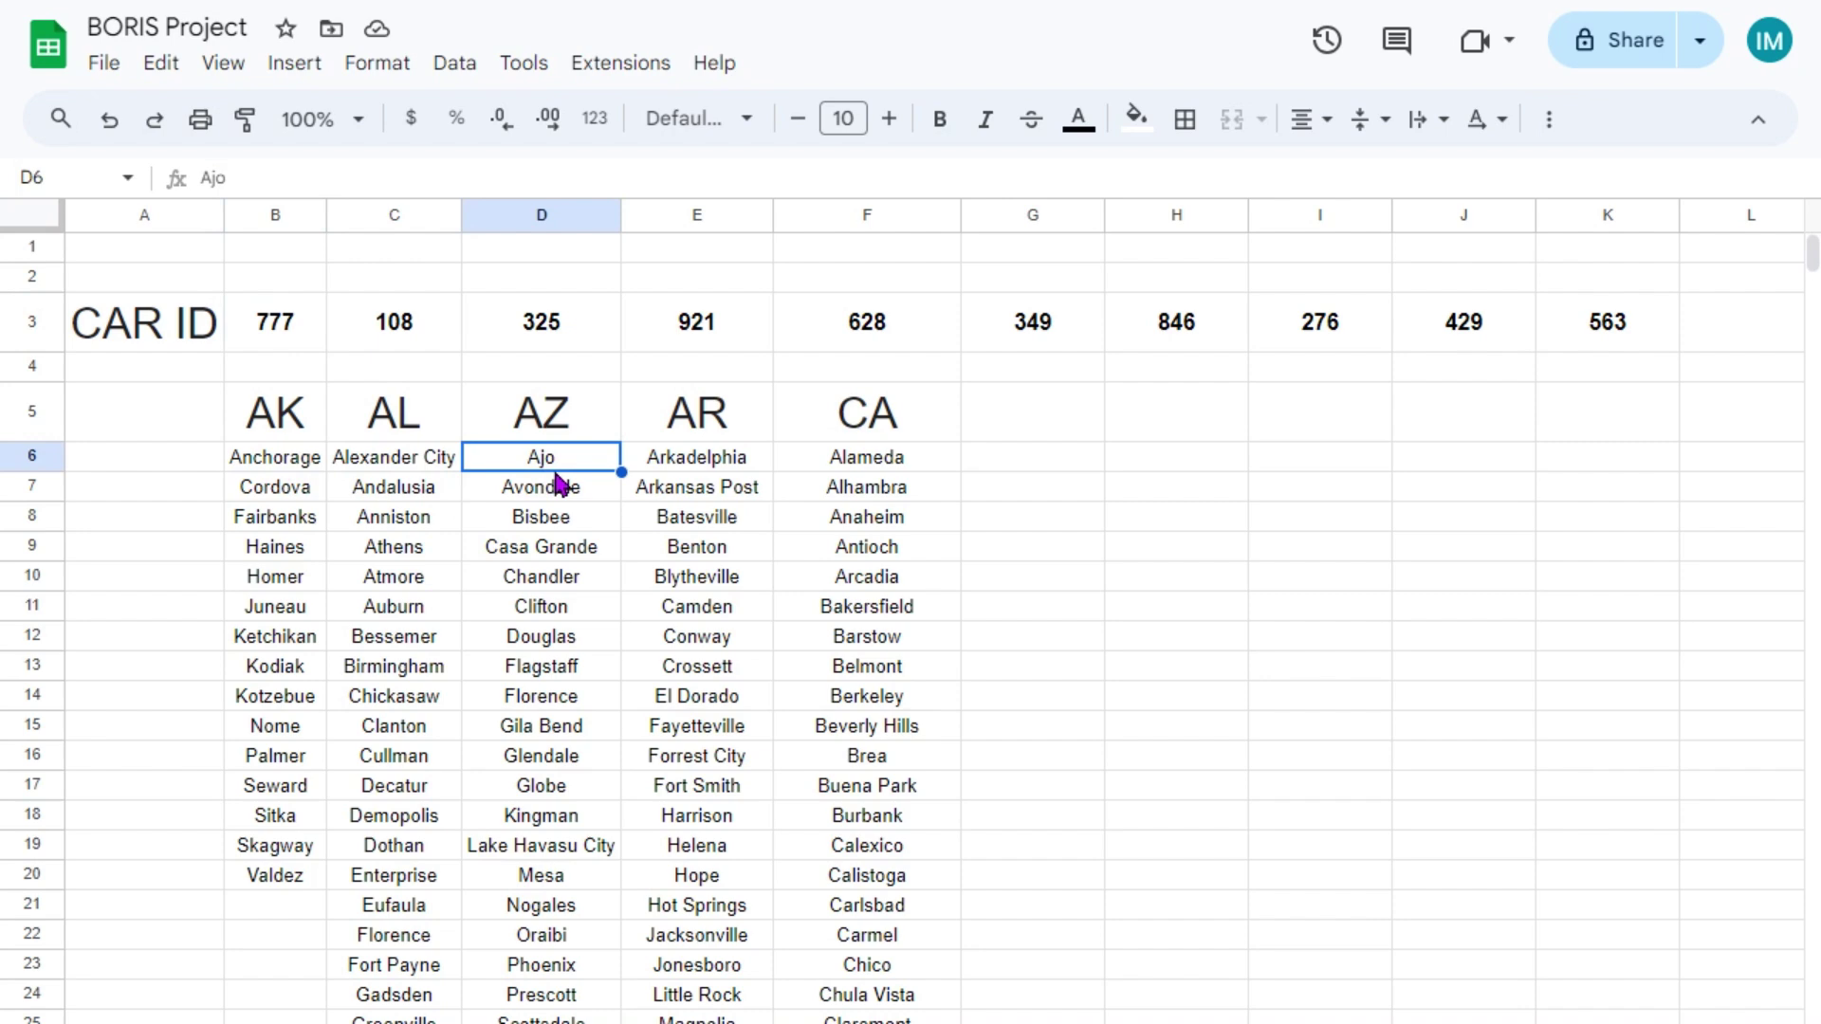
pyautogui.click(310, 340)
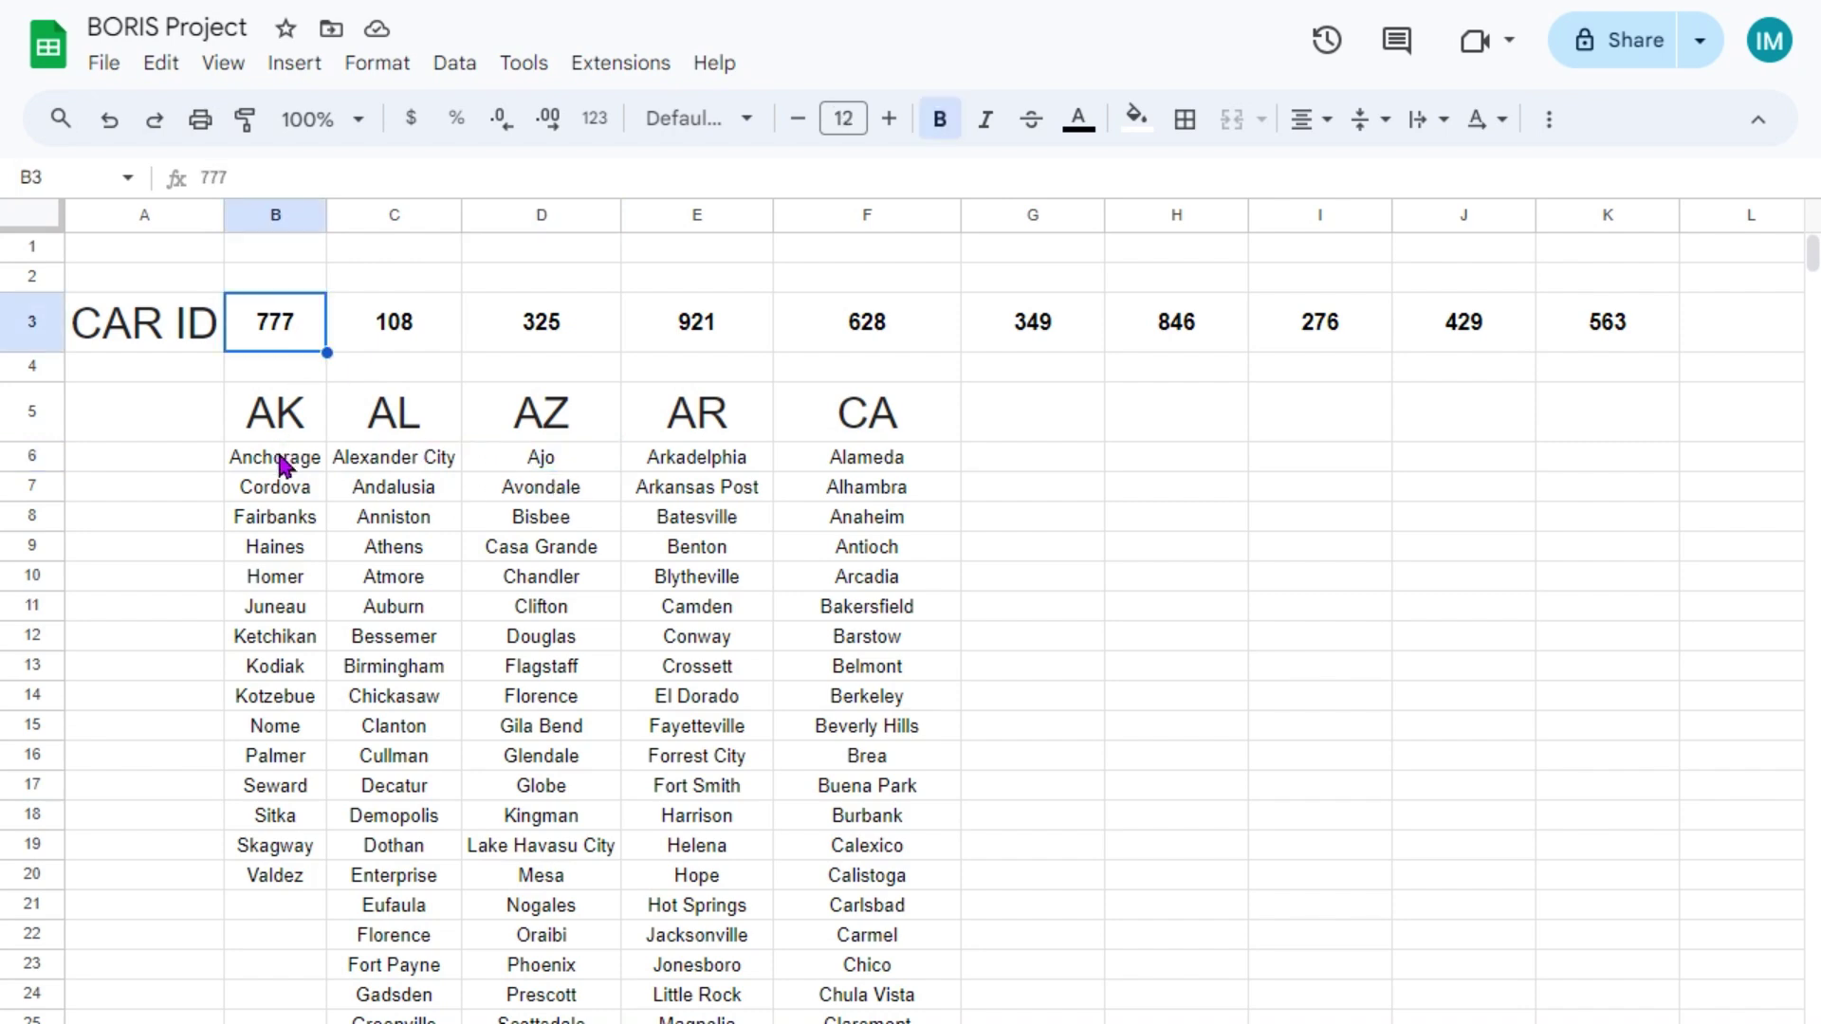
pyautogui.click(296, 421)
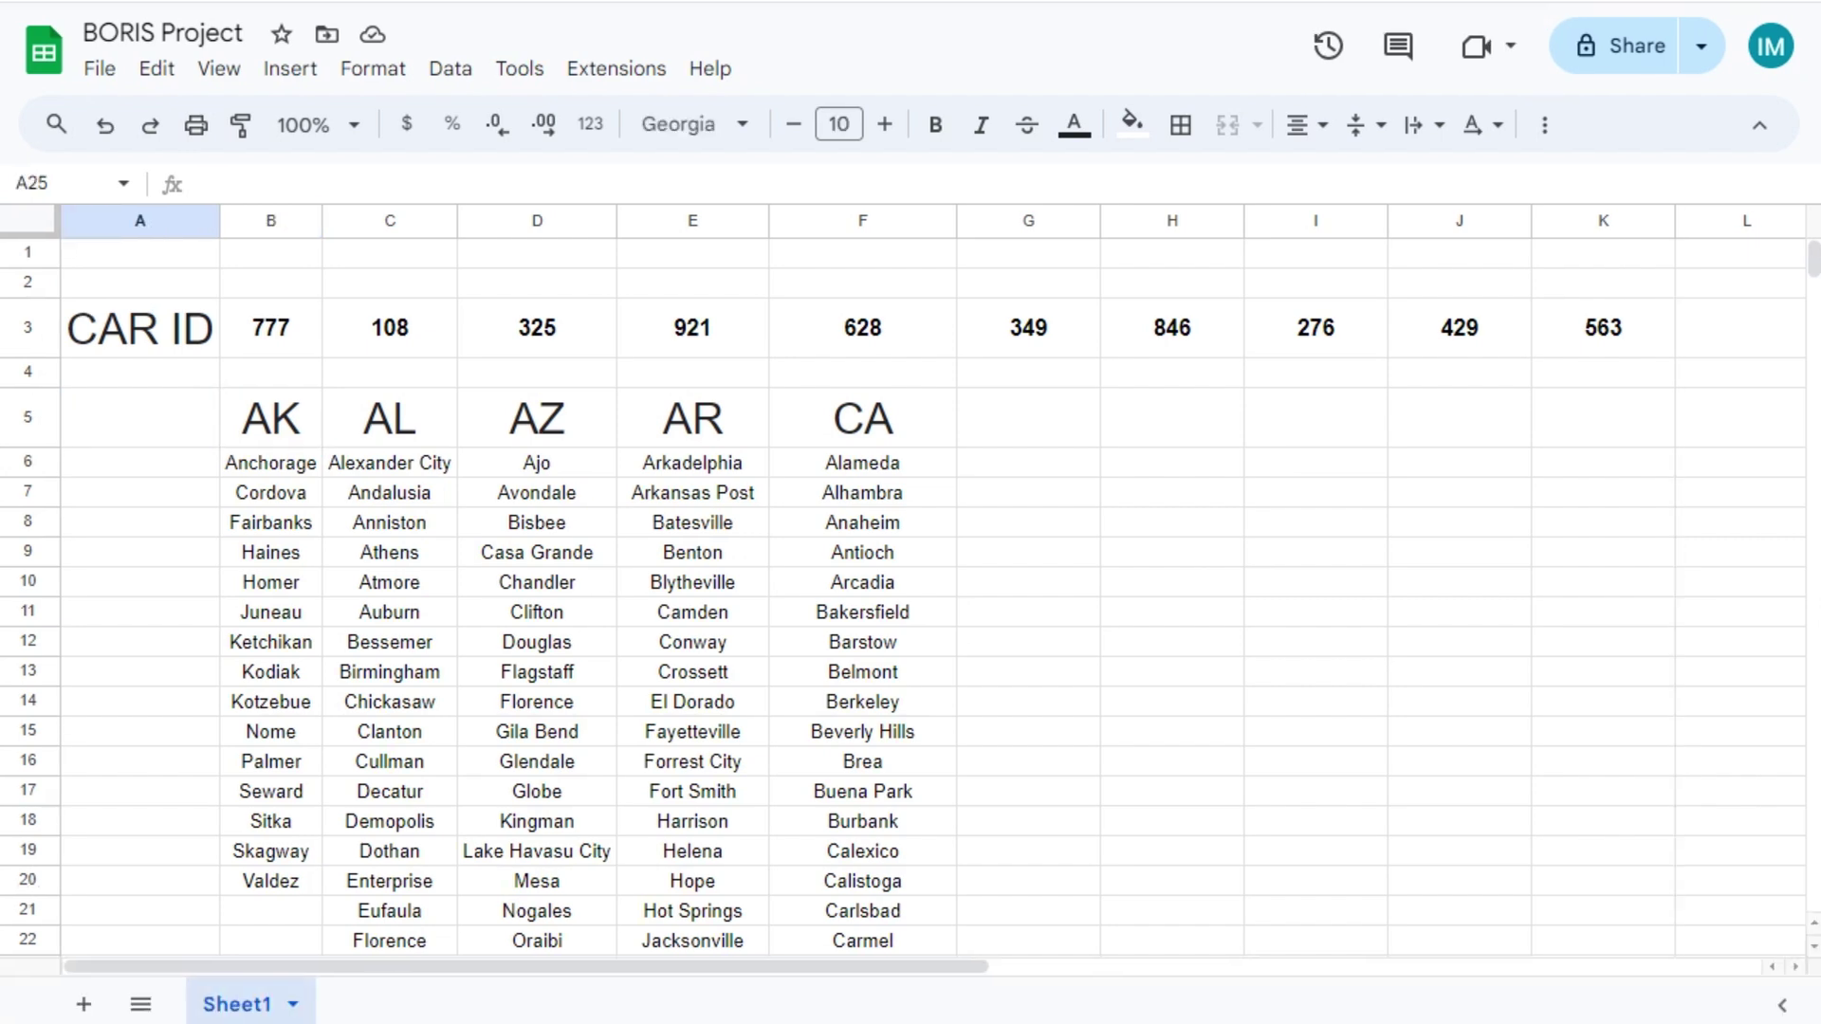
# - Rename Sheet1 as "Refrence Sheet"
pyautogui.rightClick(237, 1004)
pyautogui.click(249, 645)
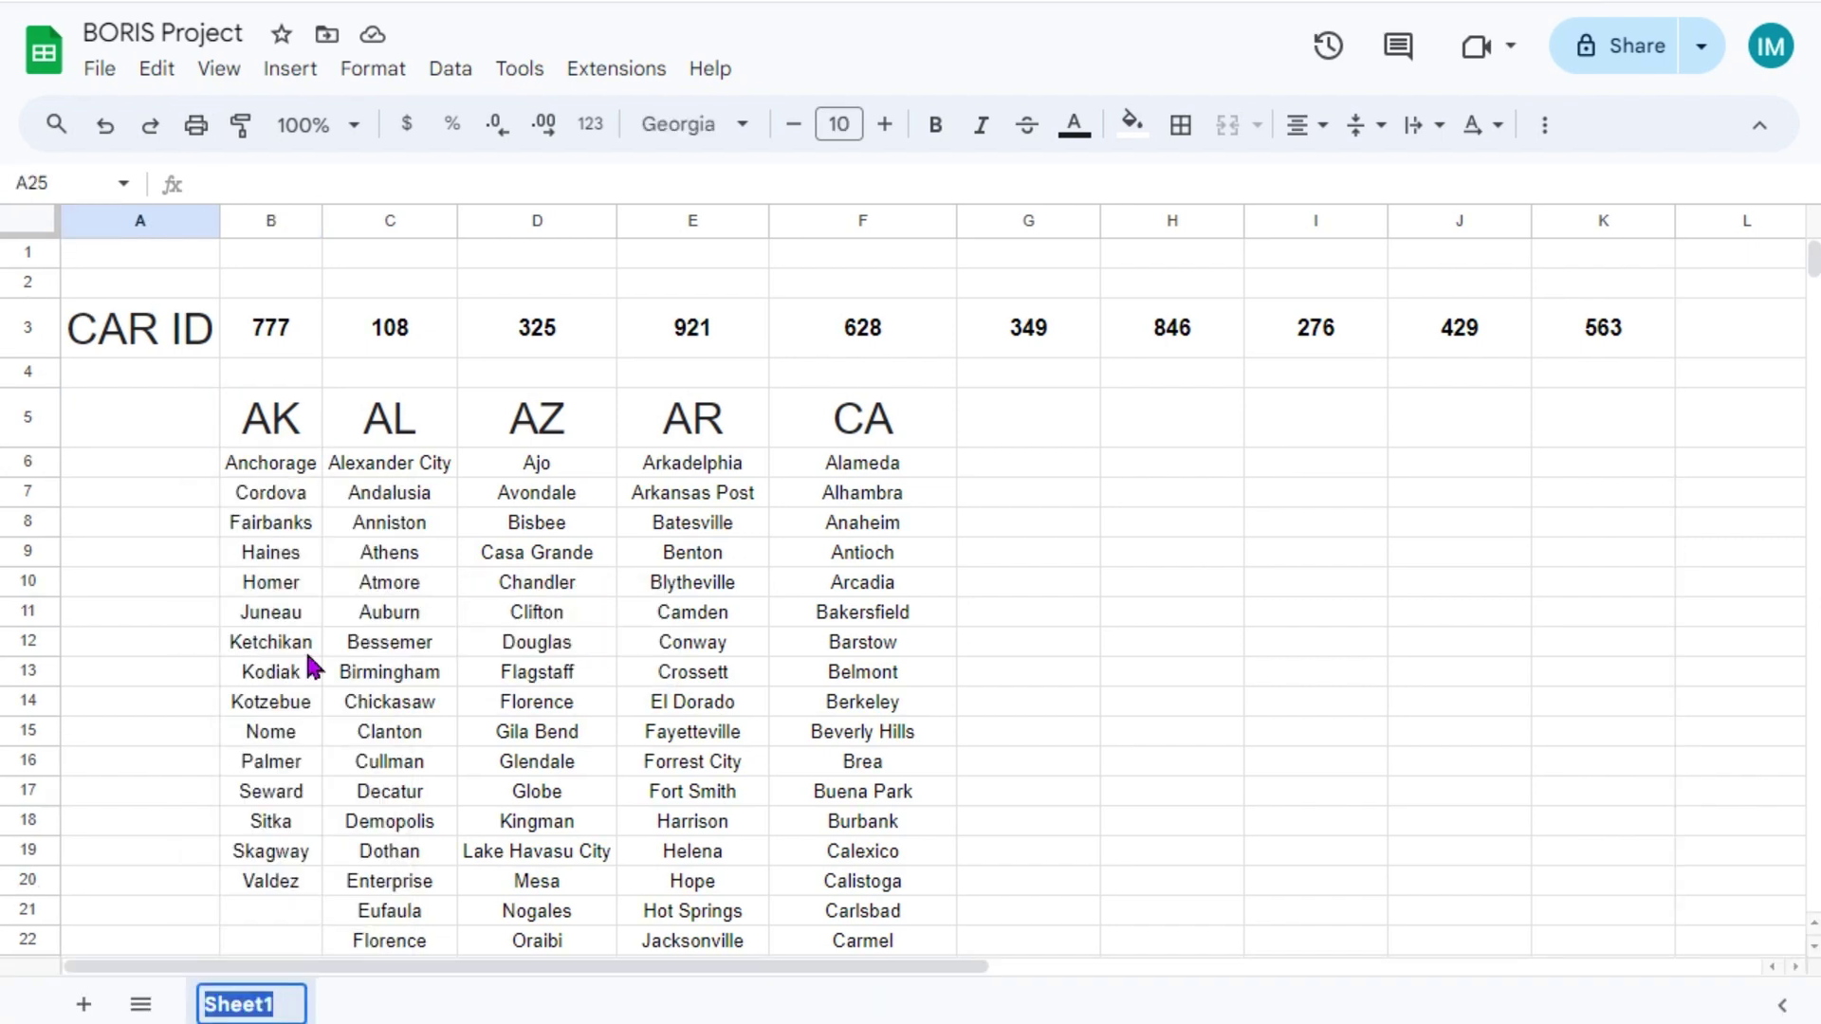
pyautogui.write('Refrence Sheet')
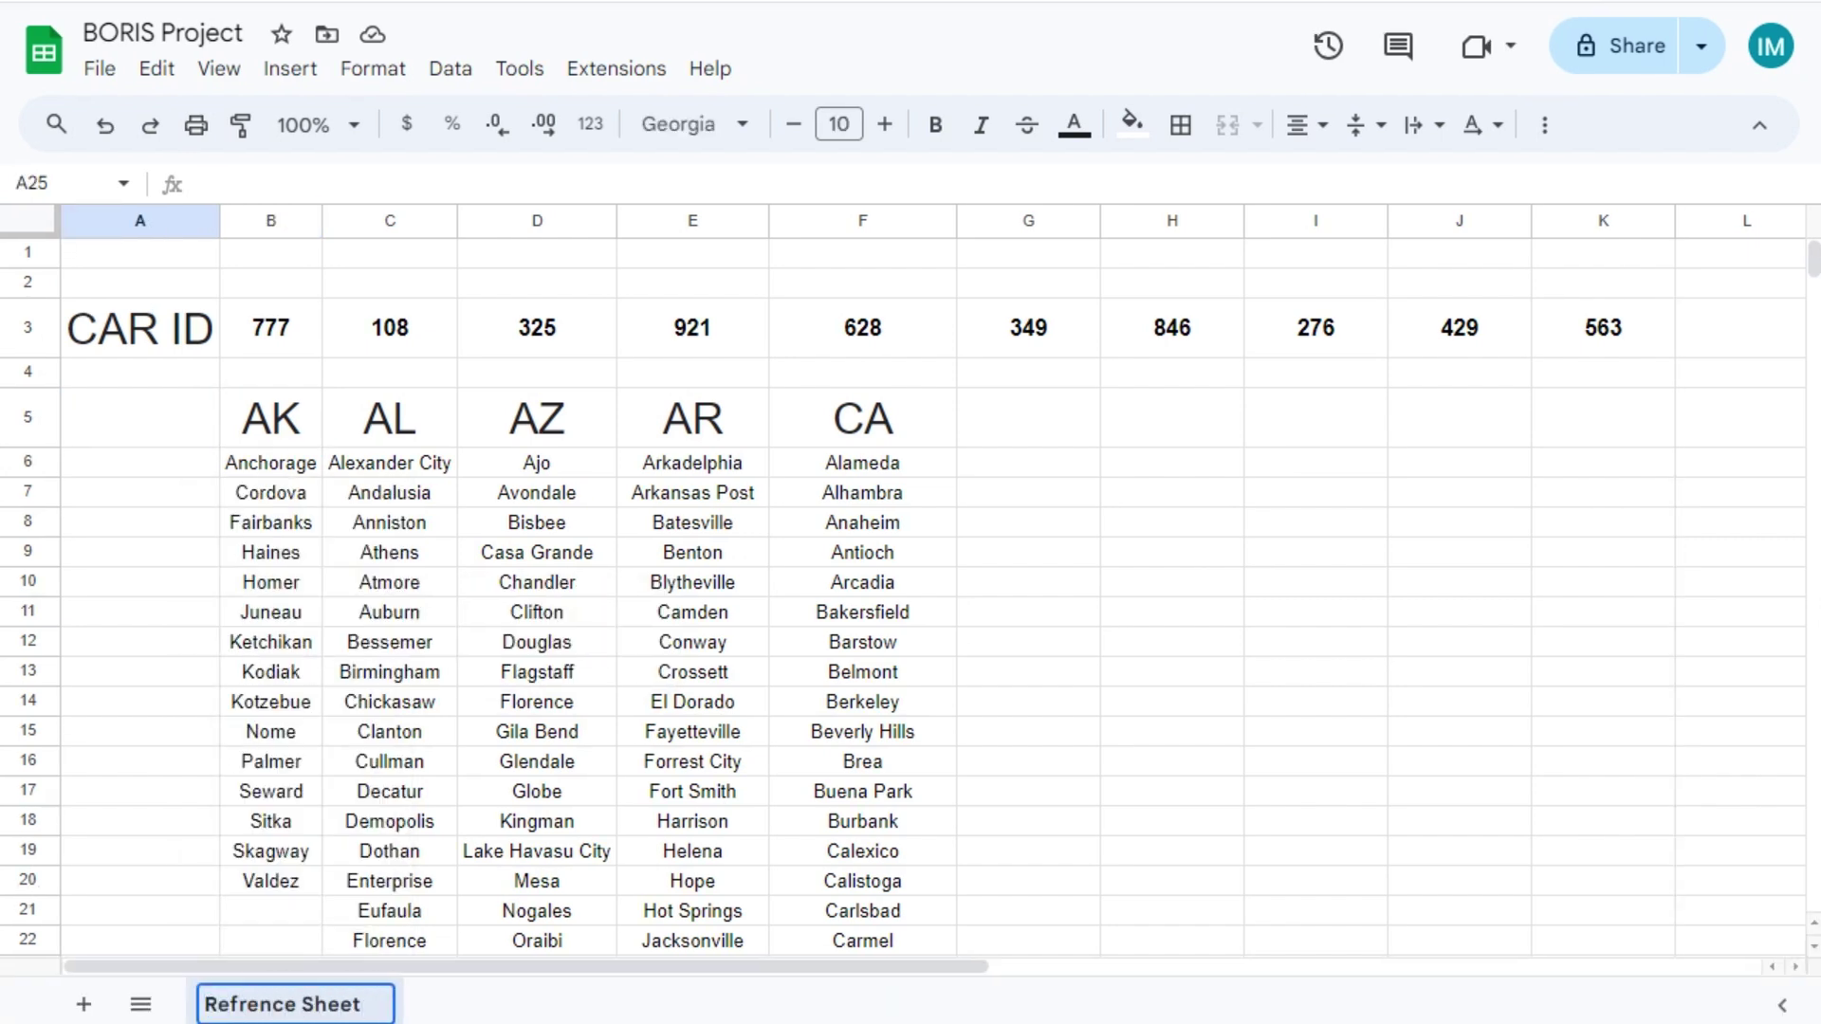
# - Add a new sheet named 777 and place it before Refrence Sheet
pyautogui.click(83, 1003)
pyautogui.rightClick(464, 1006)
pyautogui.click(468, 672)
pyautogui.write('77')
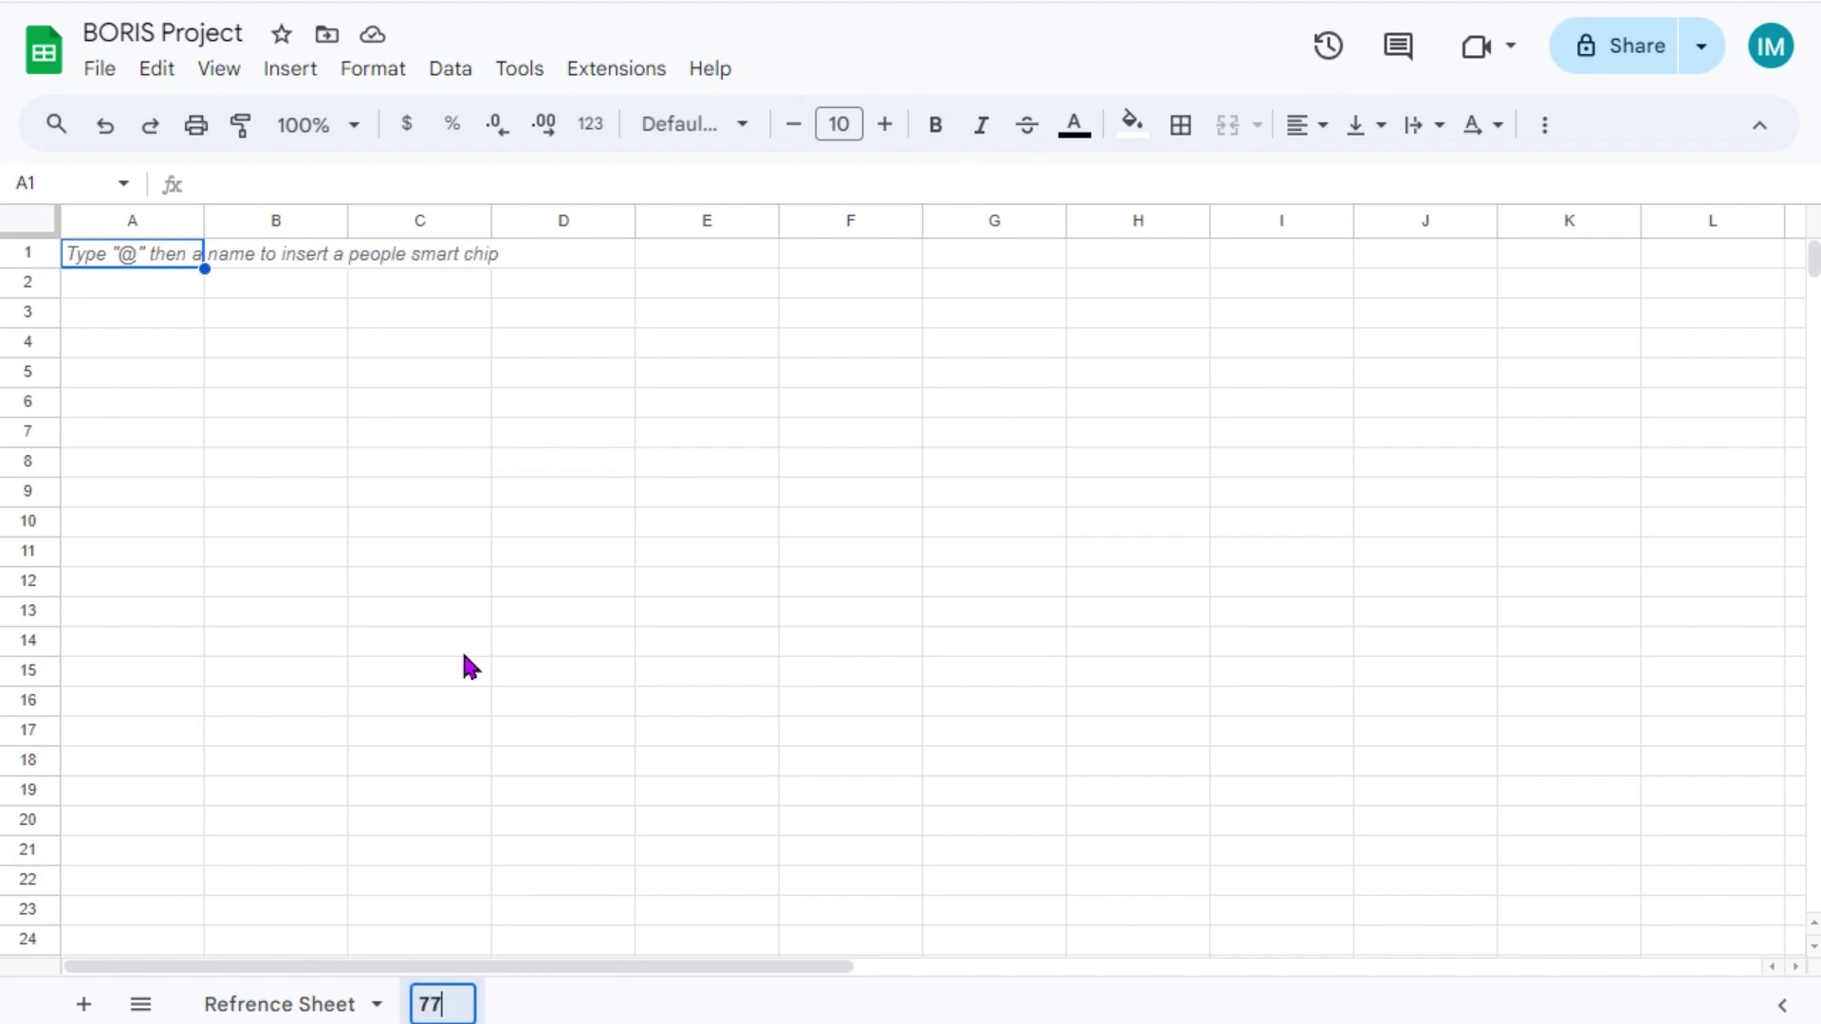
pyautogui.write('7')
pyautogui.click(419, 850)
pyautogui.click(321, 1005)
pyautogui.moveTo(434, 1003); pyautogui.dragTo(224, 1004)
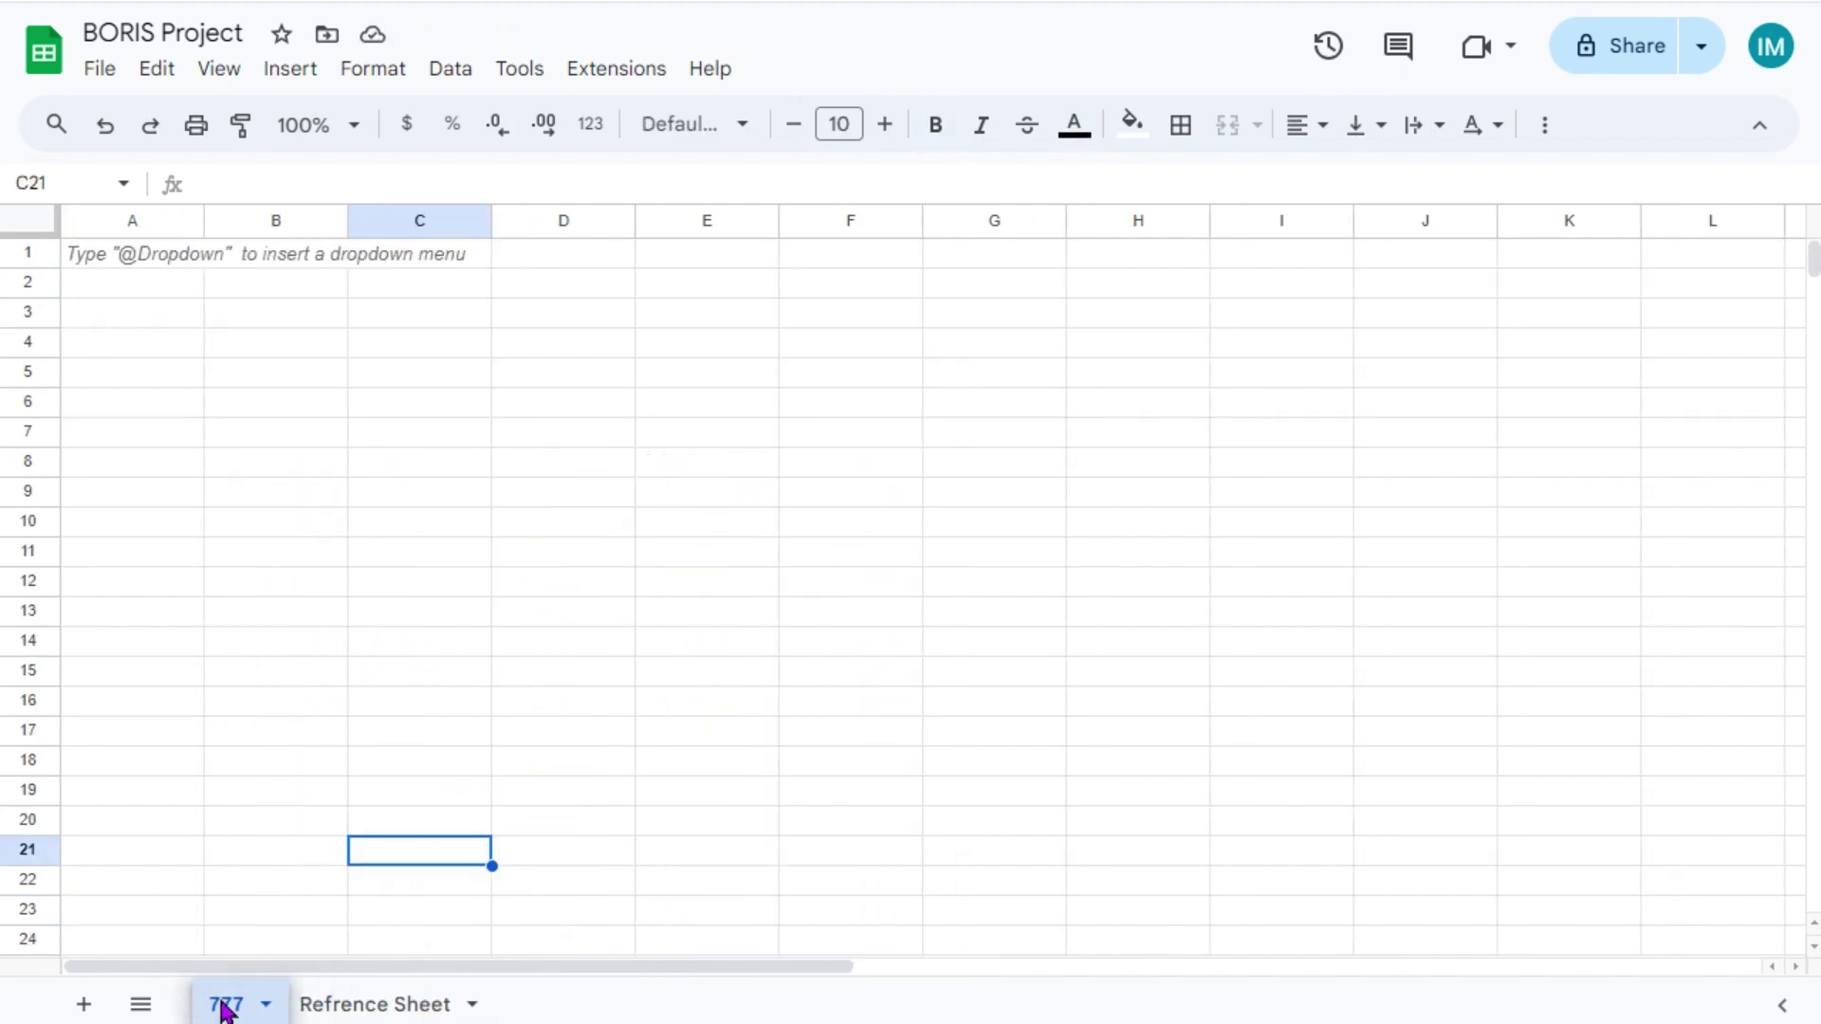
# - Enter the heading Origin merged across B3:C3, with the subheadings City in B4 and State in C4
pyautogui.click(337, 323)
pyautogui.write('Origin')
pyautogui.press('Return')
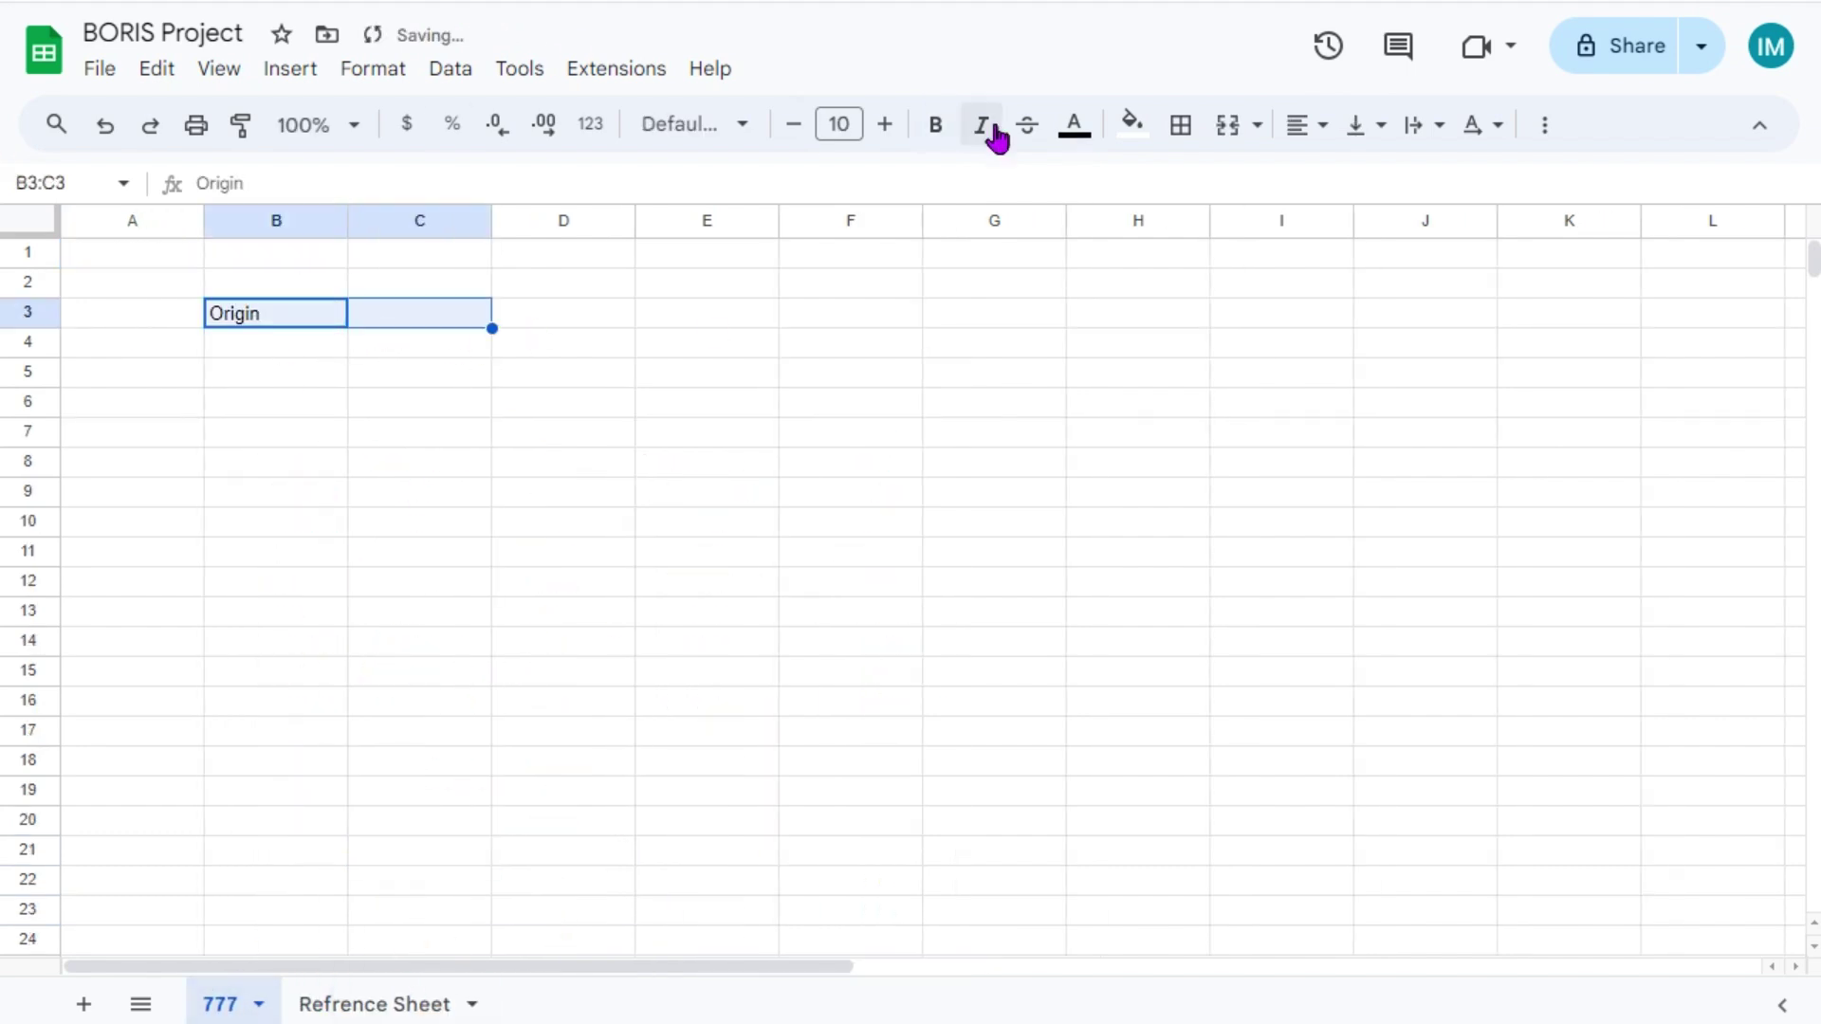
pyautogui.write('City')
pyautogui.click(407, 338)
pyautogui.write('D=State')
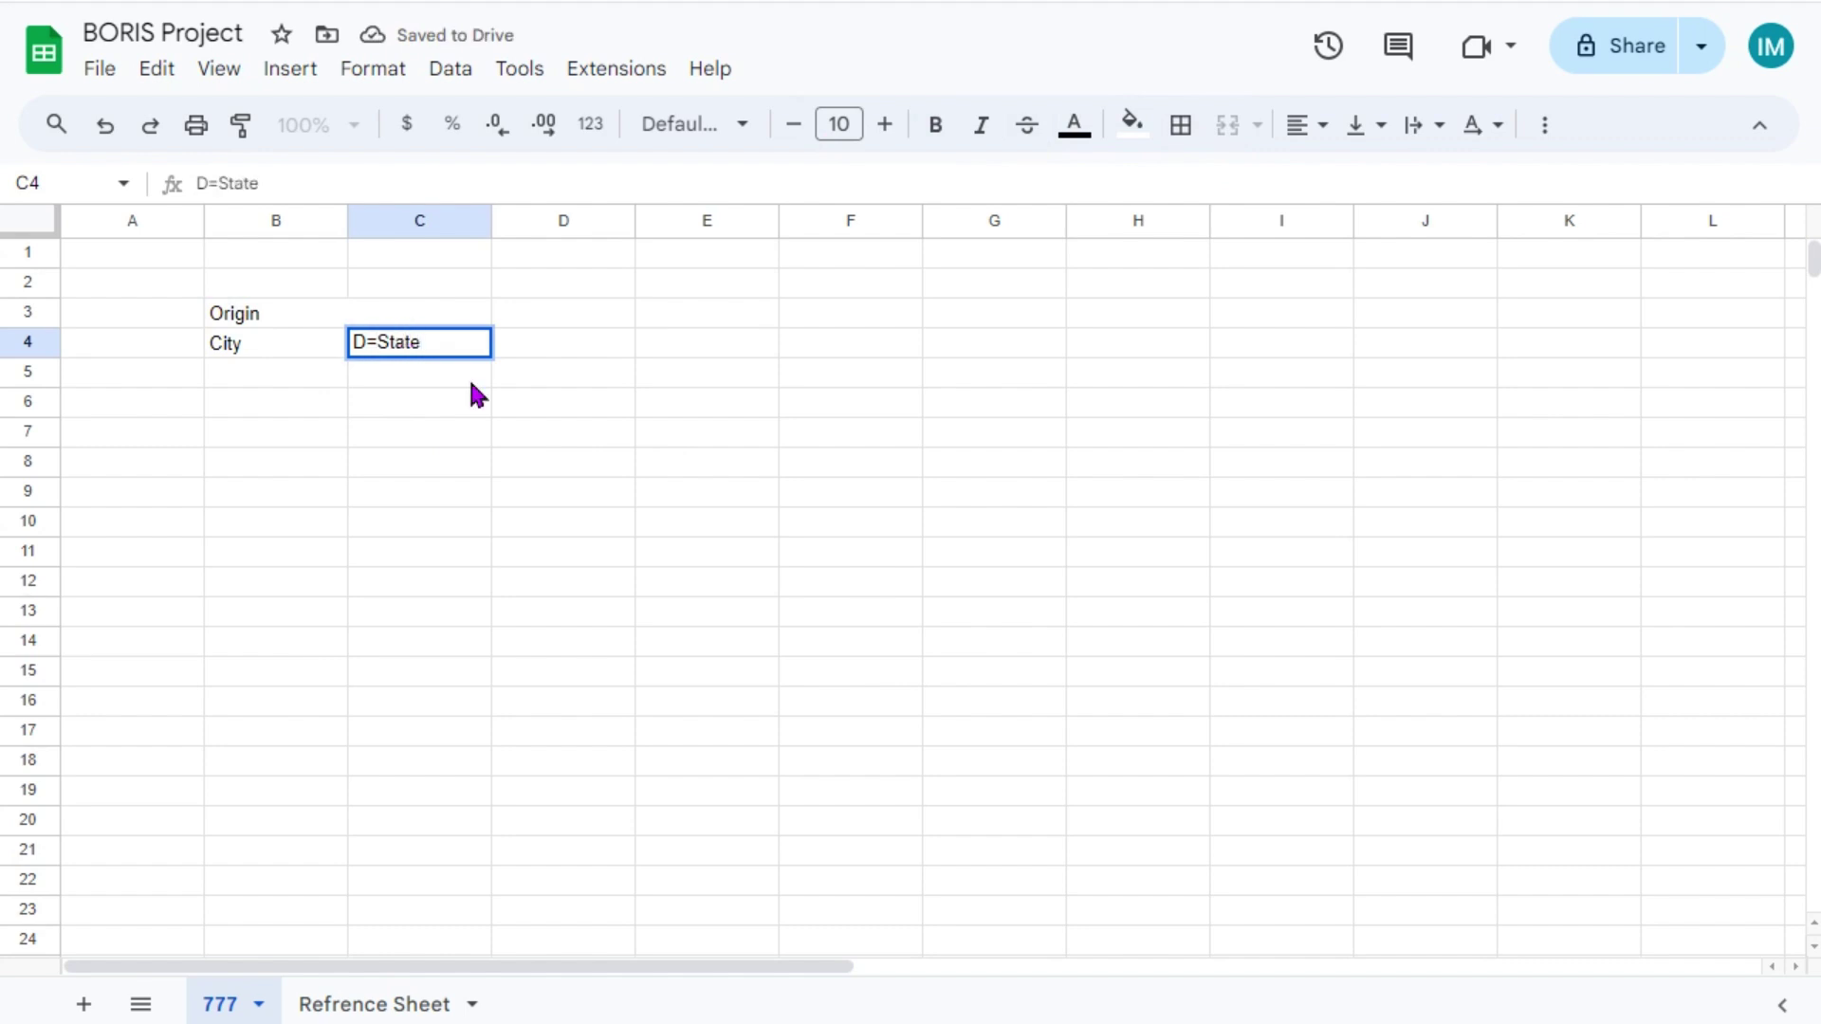
pyautogui.press('Home')
pyautogui.press('Delete')
pyautogui.press('Delete')
pyautogui.click(417, 463)
# - Add the heading Destination merged across D3:E3 and copy the City and State subheadings into D4:E4
pyautogui.click(594, 318)
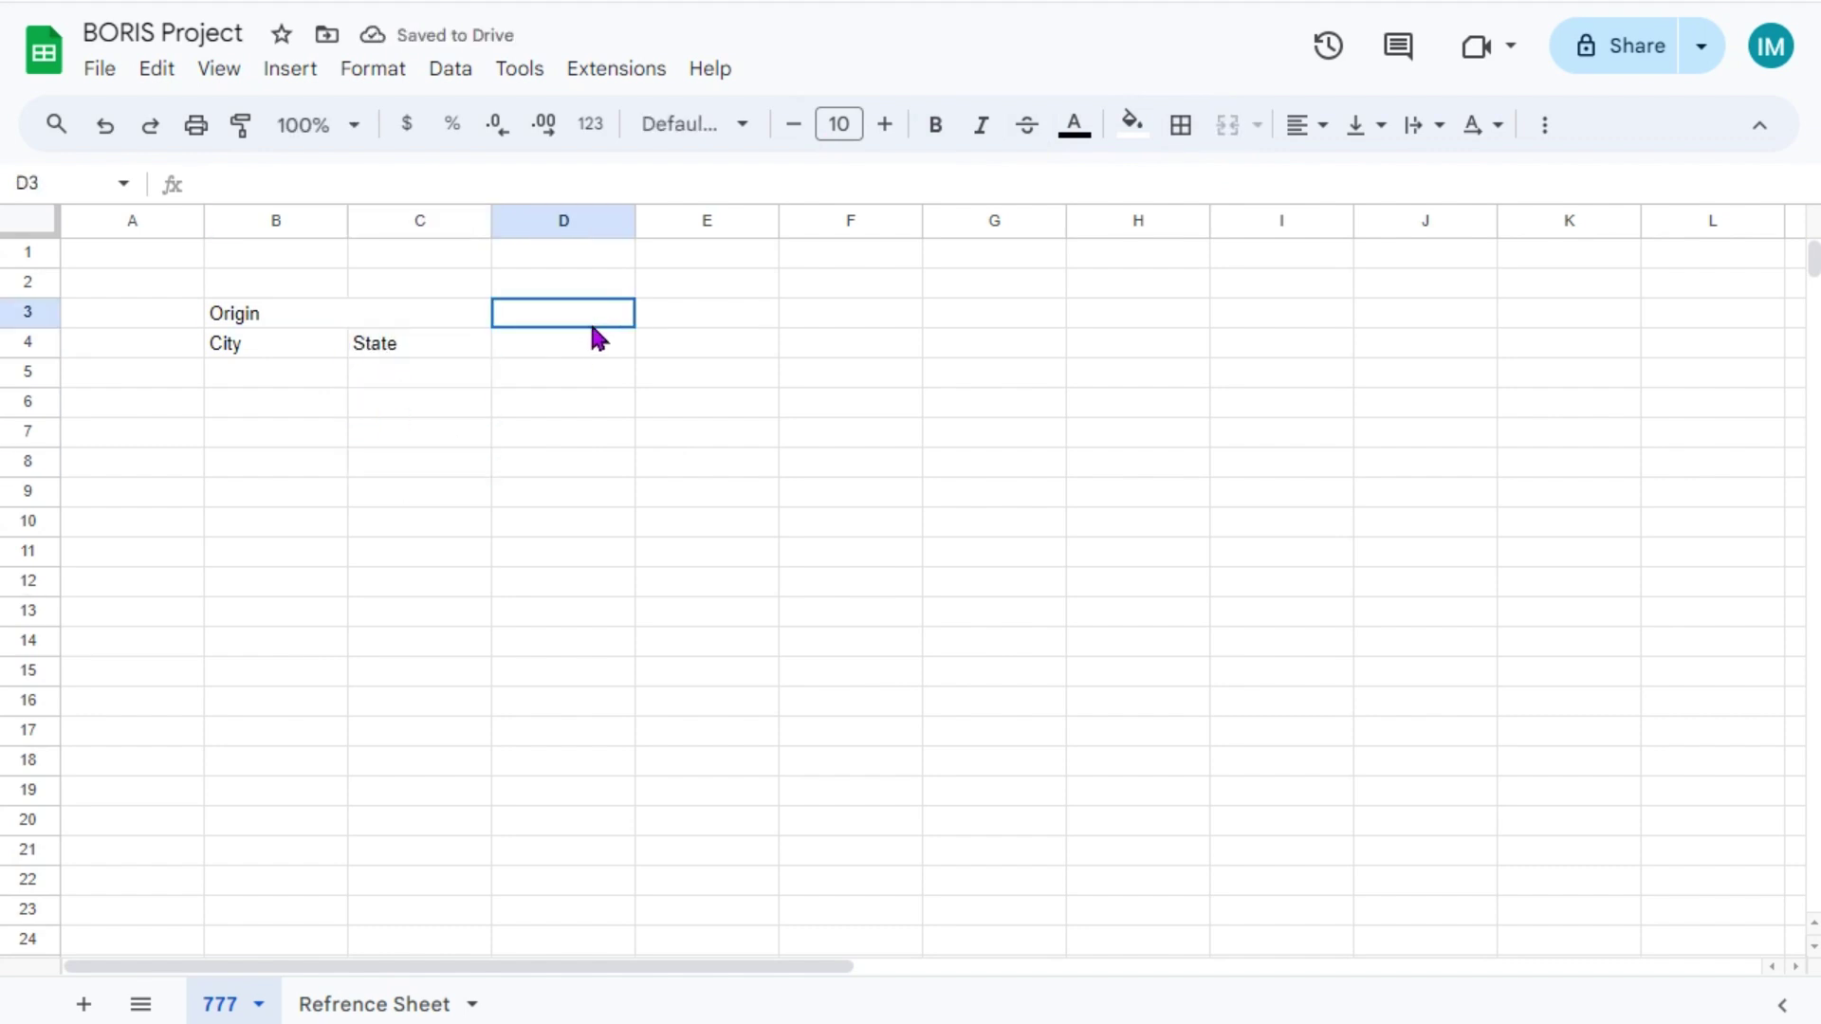
pyautogui.write('Destination')
pyautogui.moveTo(598, 313); pyautogui.dragTo(691, 329)
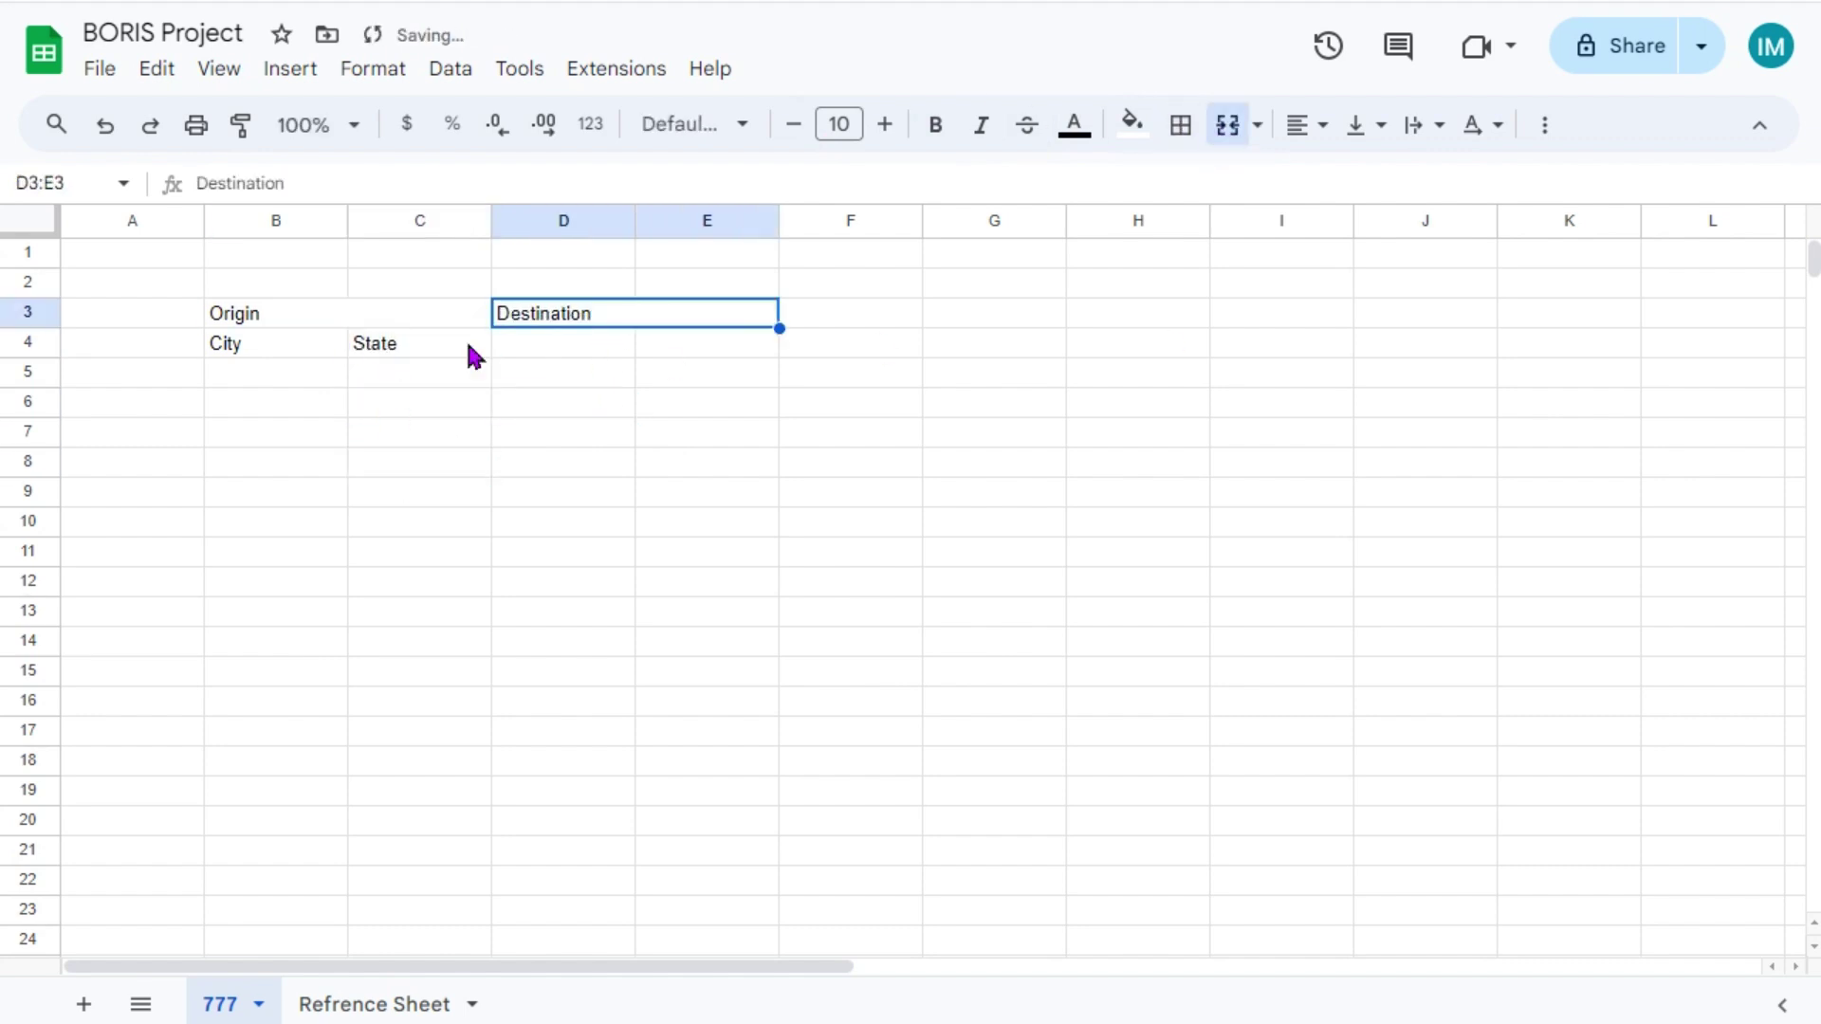
pyautogui.moveTo(242, 343); pyautogui.dragTo(418, 348)
pyautogui.hotkey('ctrl', 'c')
pyautogui.click(559, 351)
pyautogui.hotkey('ctrl', 'v')
# - Add the headings Mile in F3 and KM in G3, merging each with the cell below it
pyautogui.click(878, 318)
pyautogui.write('Mile')
pyautogui.click(981, 318)
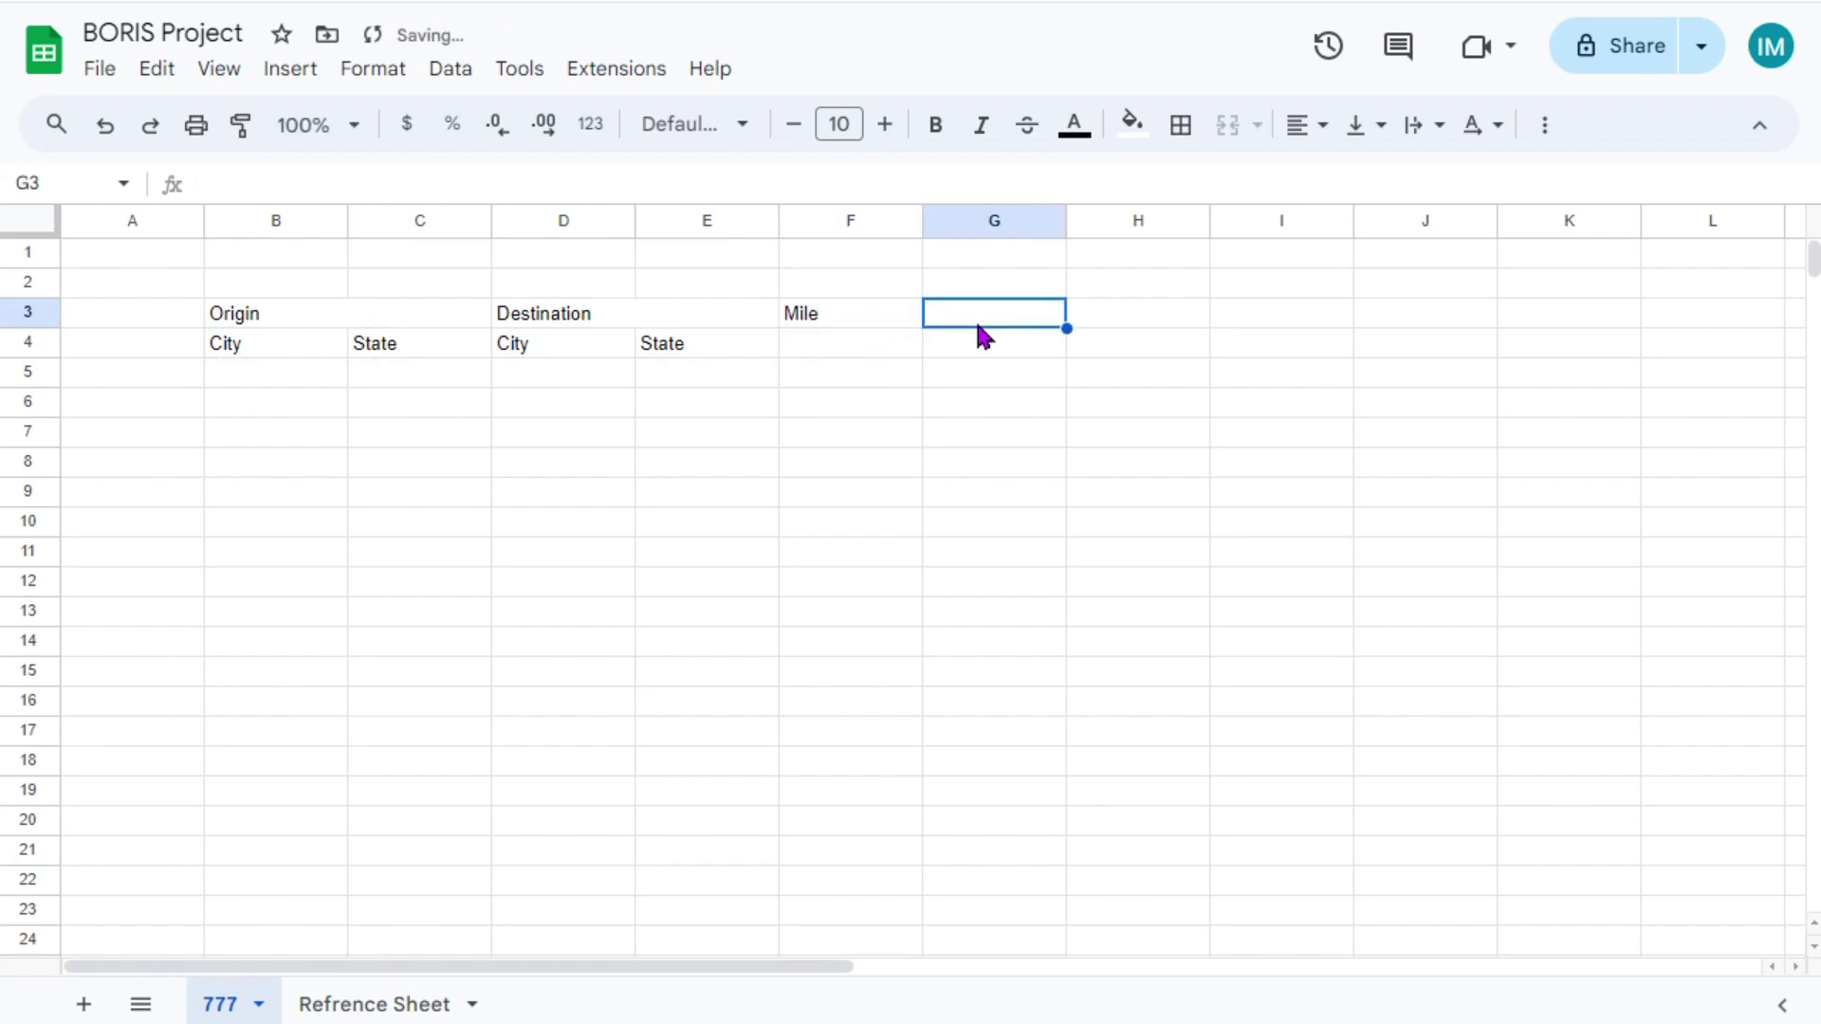
pyautogui.write('KM')
pyautogui.click(874, 435)
pyautogui.moveTo(850, 313); pyautogui.dragTo(850, 344)
pyautogui.click(1228, 124)
pyautogui.moveTo(994, 313); pyautogui.dragTo(995, 344)
pyautogui.click(1228, 125)
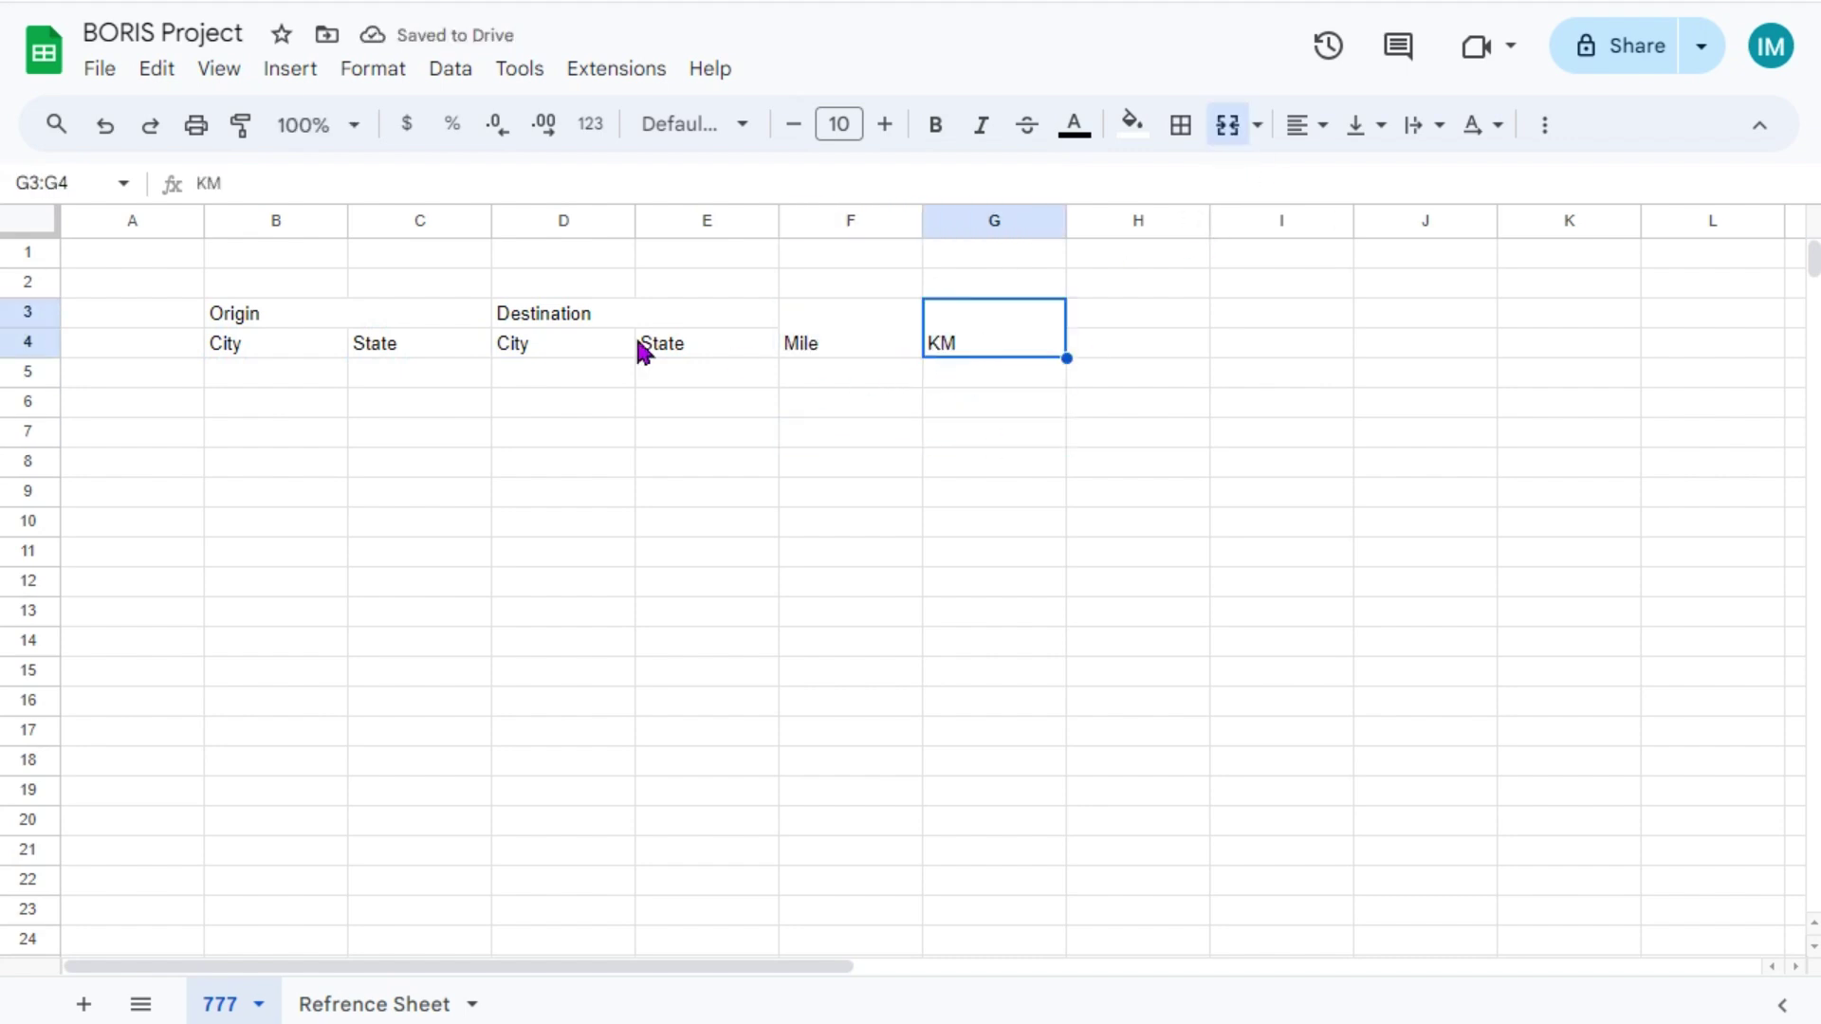
# - Center the contents of the whole 777 sheet horizontally and align them to the middle vertically
pyautogui.click(45, 233)
pyautogui.click(1309, 124)
pyautogui.click(1348, 181)
pyautogui.click(1366, 124)
pyautogui.click(1415, 180)
# - Apply all borders to the header block B3:G4 and increase its font size
pyautogui.moveTo(275, 313); pyautogui.dragTo(994, 344)
pyautogui.click(1183, 126)
pyautogui.click(1196, 186)
pyautogui.click(885, 124)
pyautogui.click(885, 125)
pyautogui.click(885, 124)
pyautogui.click(935, 480)
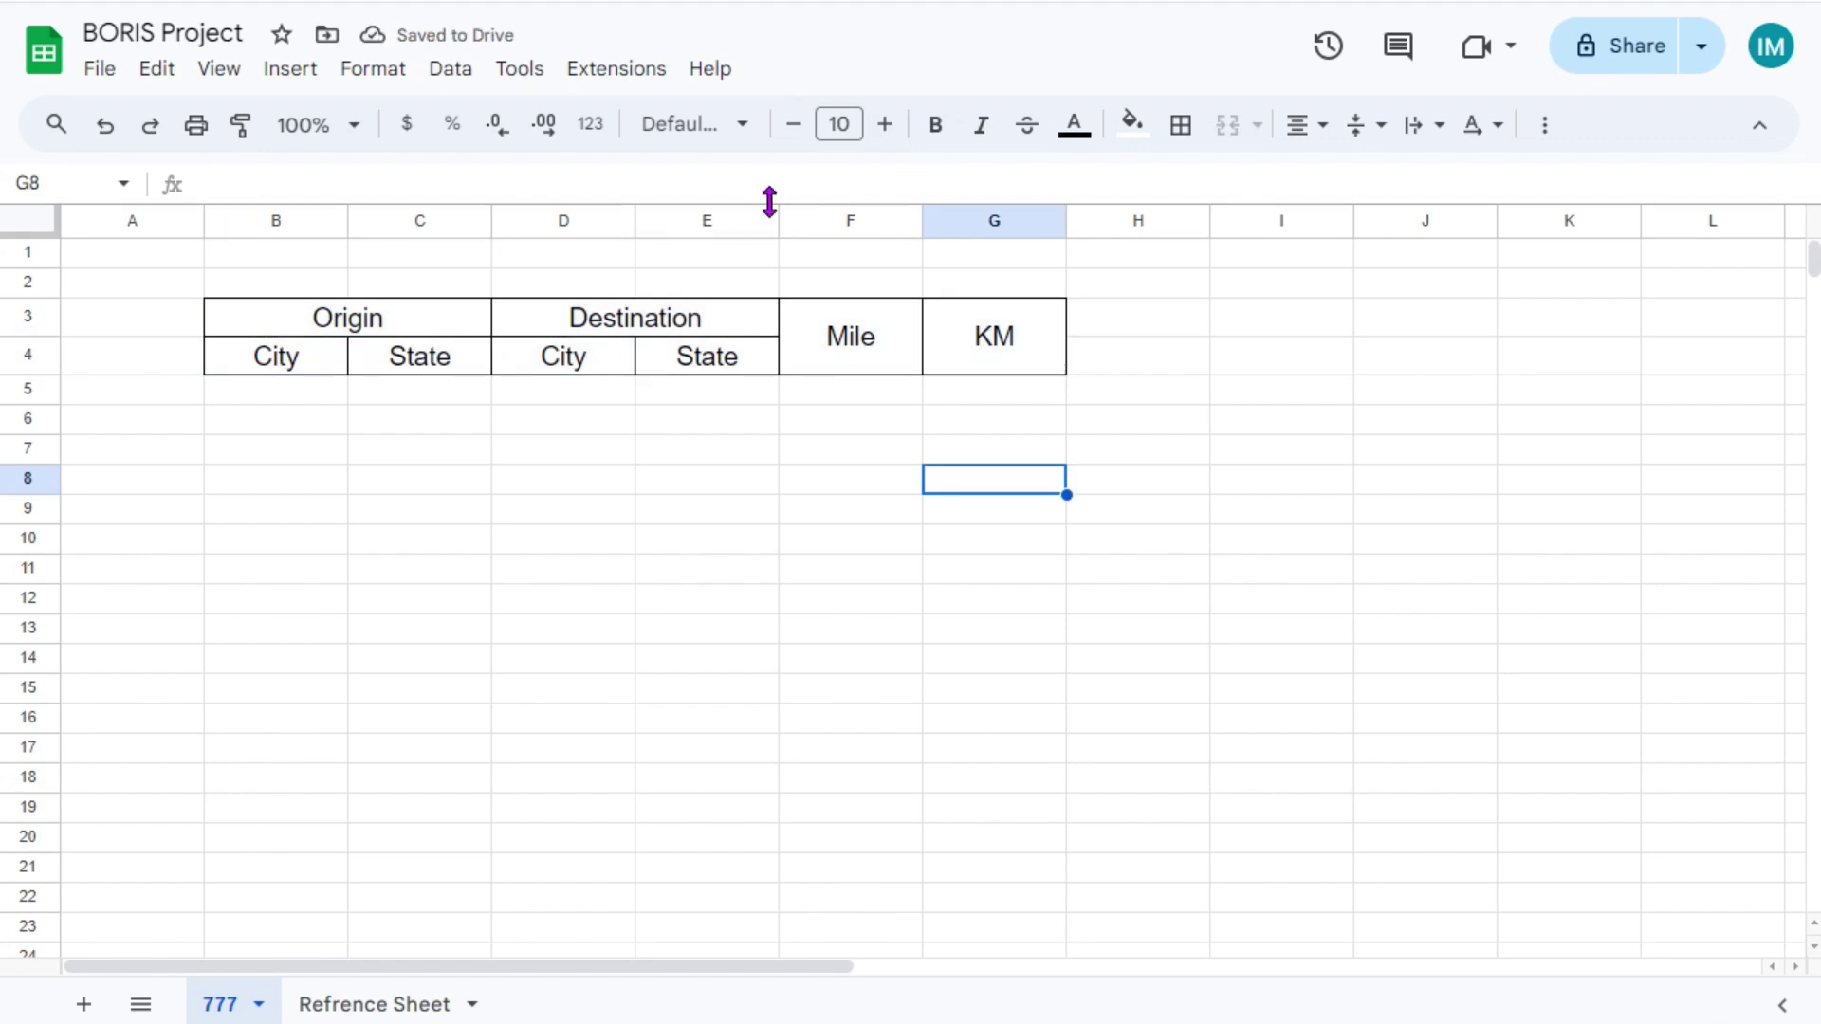
# - Make the header text in B3:G4 bold
pyautogui.moveTo(285, 318); pyautogui.dragTo(968, 342)
pyautogui.click(936, 125)
pyautogui.click(850, 507)
pyautogui.click(275, 389)
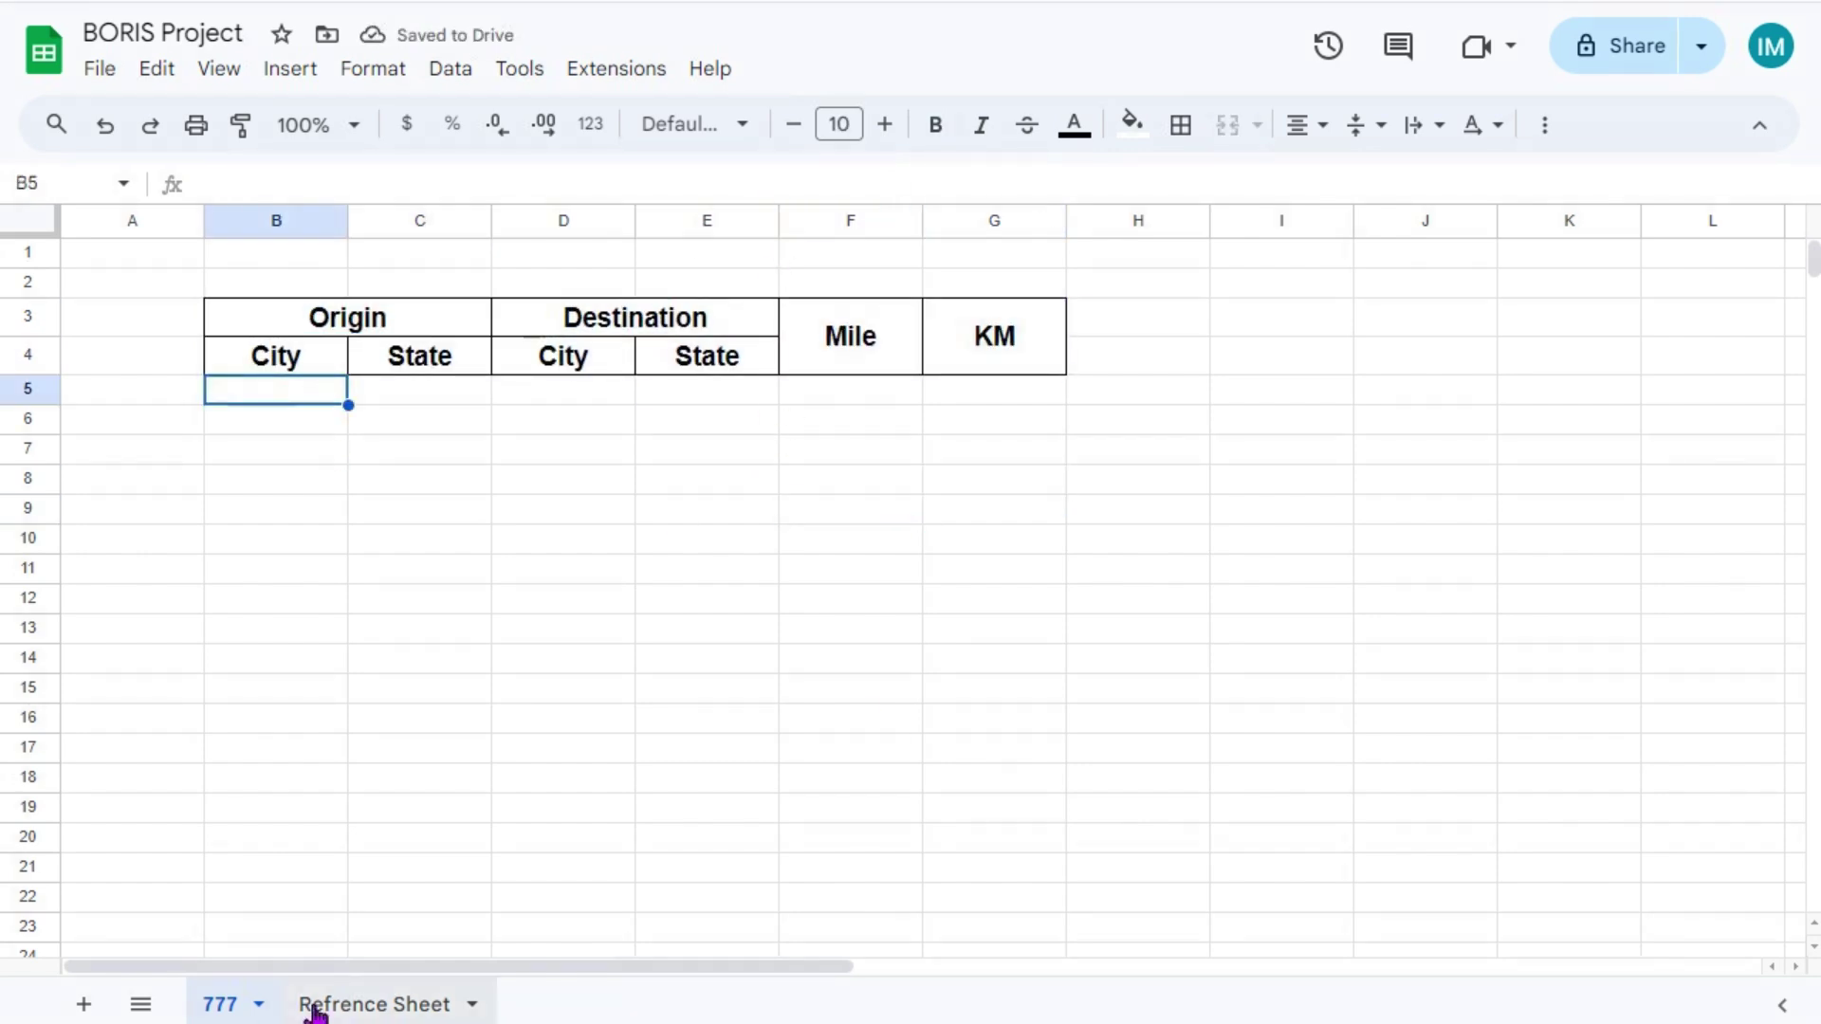
# - On Refrence Sheet, shift the AK city list down one row to B7 and enter SELECT CITY in B6
pyautogui.click(323, 1005)
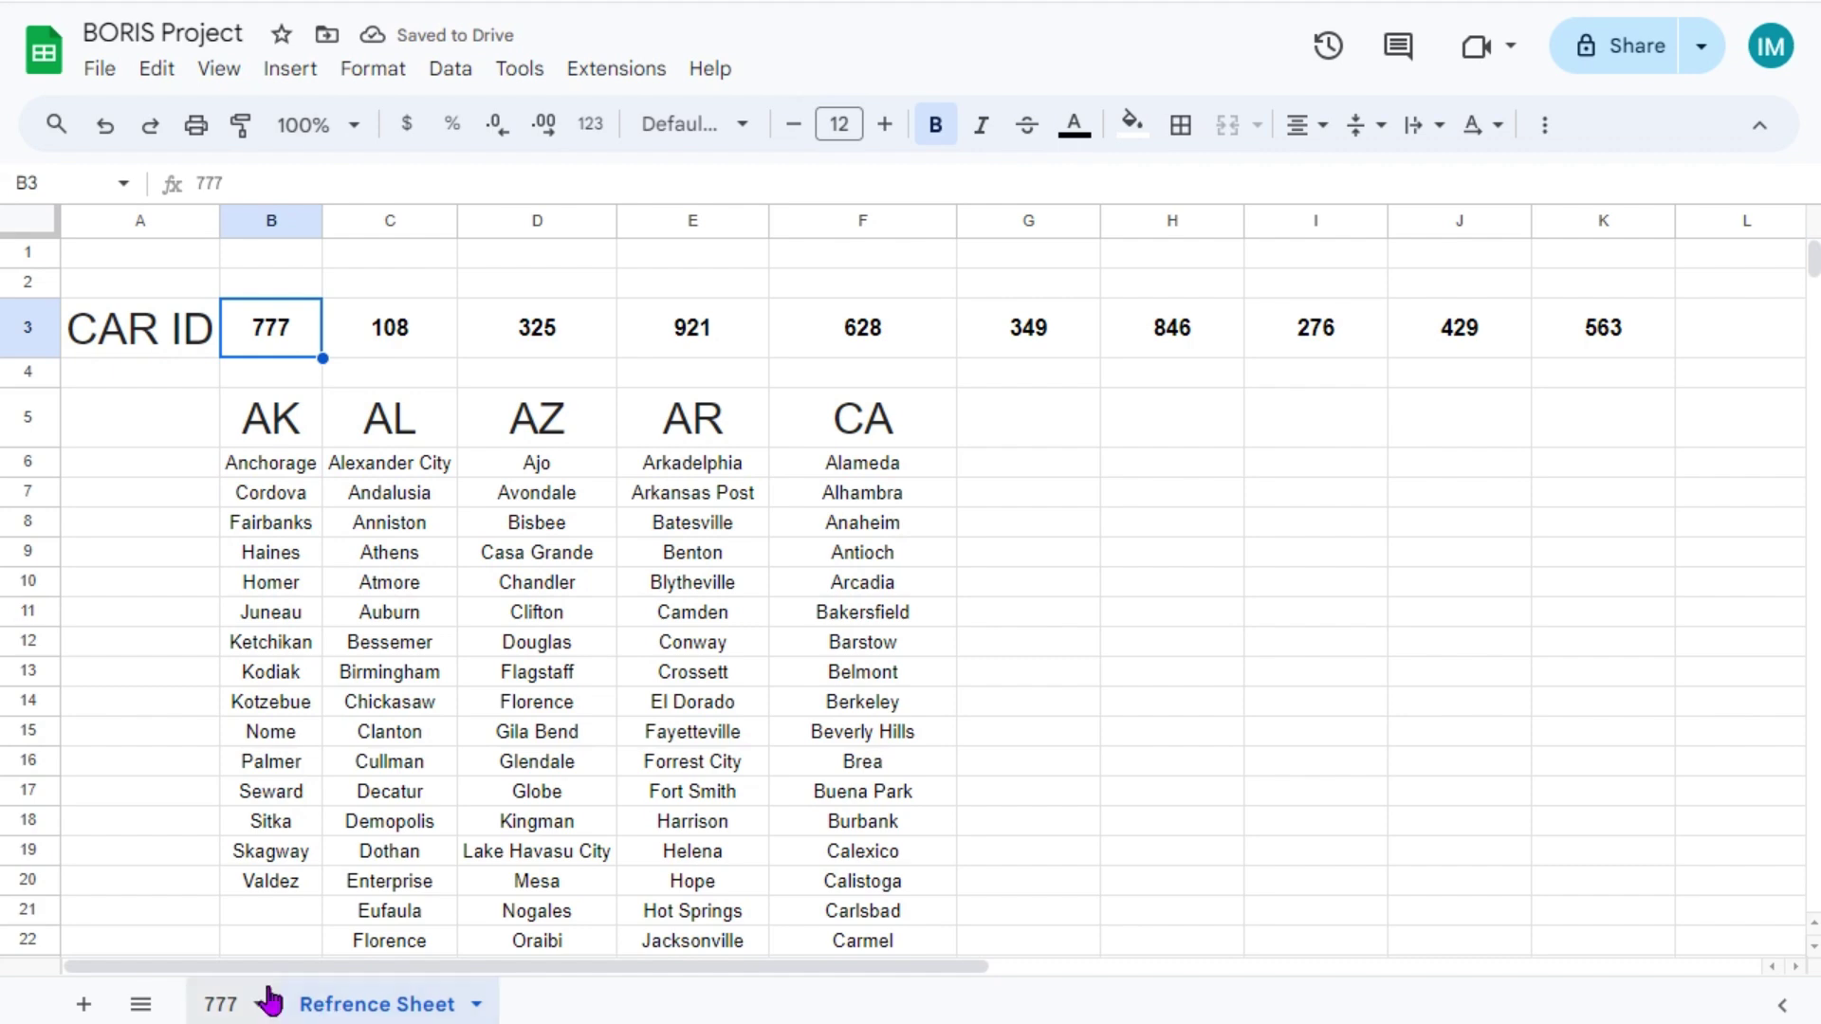
pyautogui.moveTo(271, 471); pyautogui.dragTo(245, 884)
pyautogui.hotkey('ctrl', 'c')
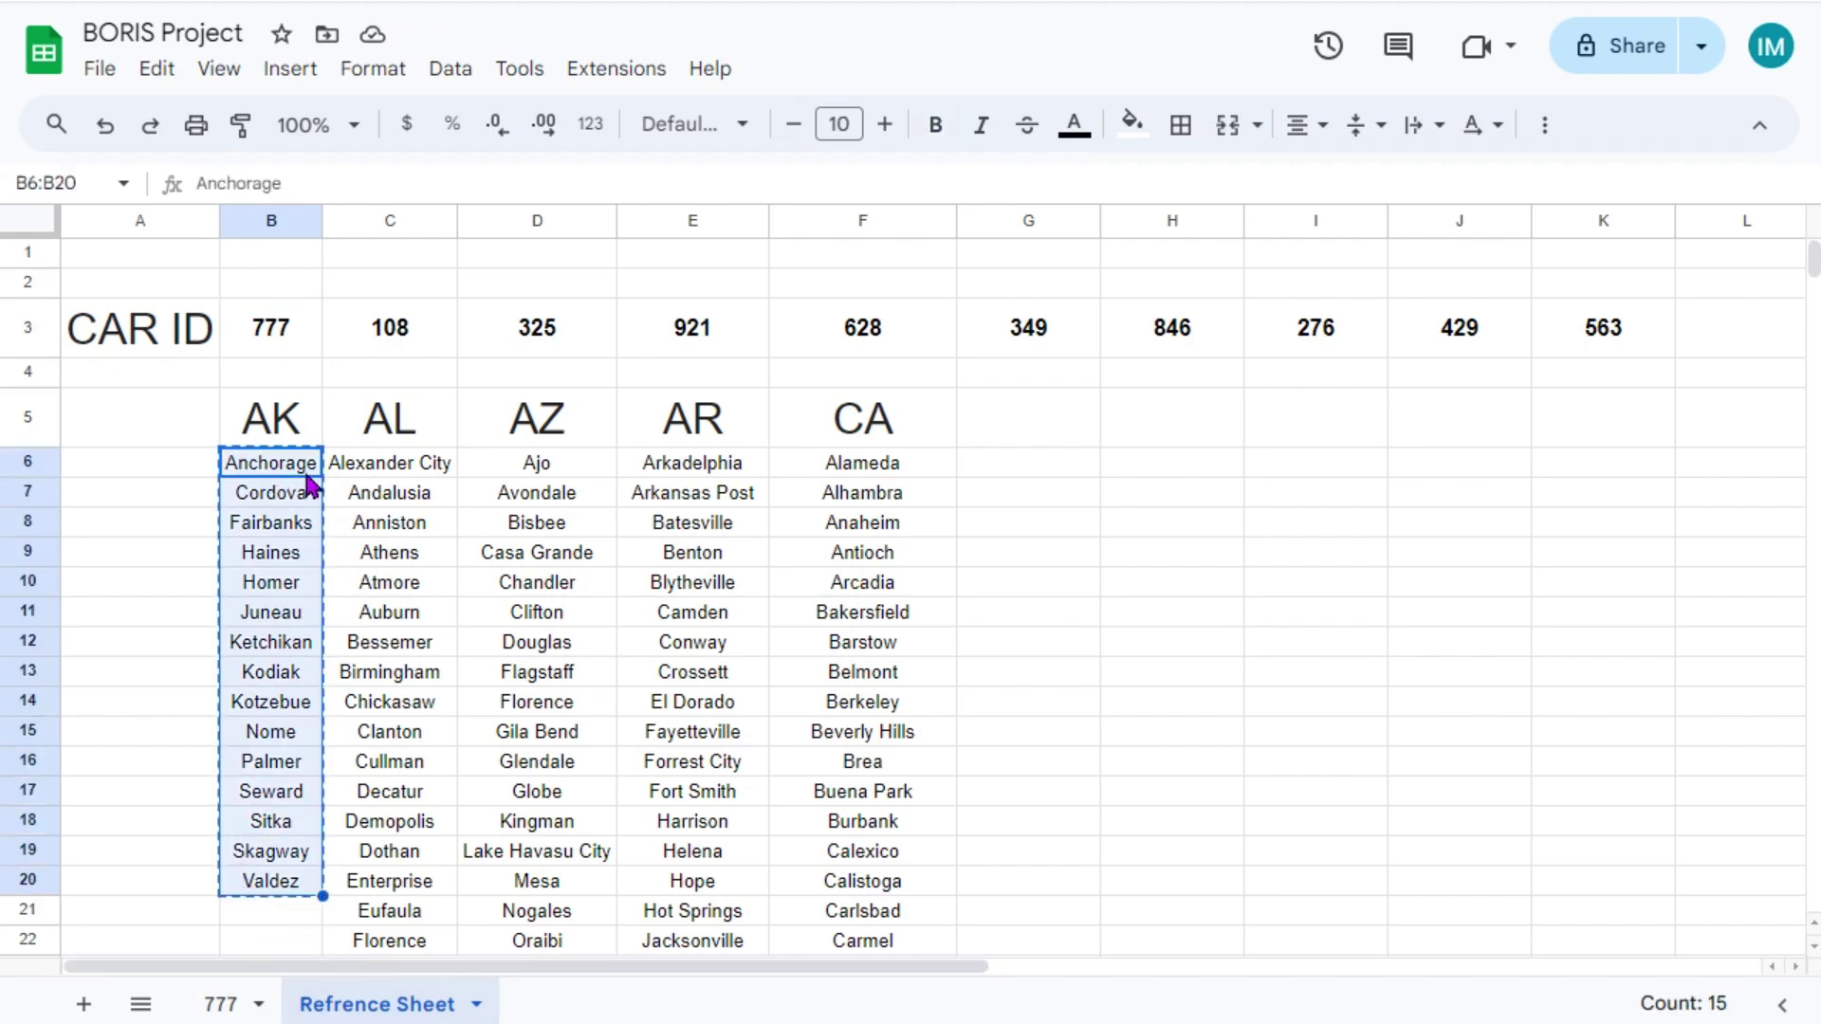
pyautogui.click(261, 501)
pyautogui.hotkey('ctrl', 'v')
pyautogui.click(278, 470)
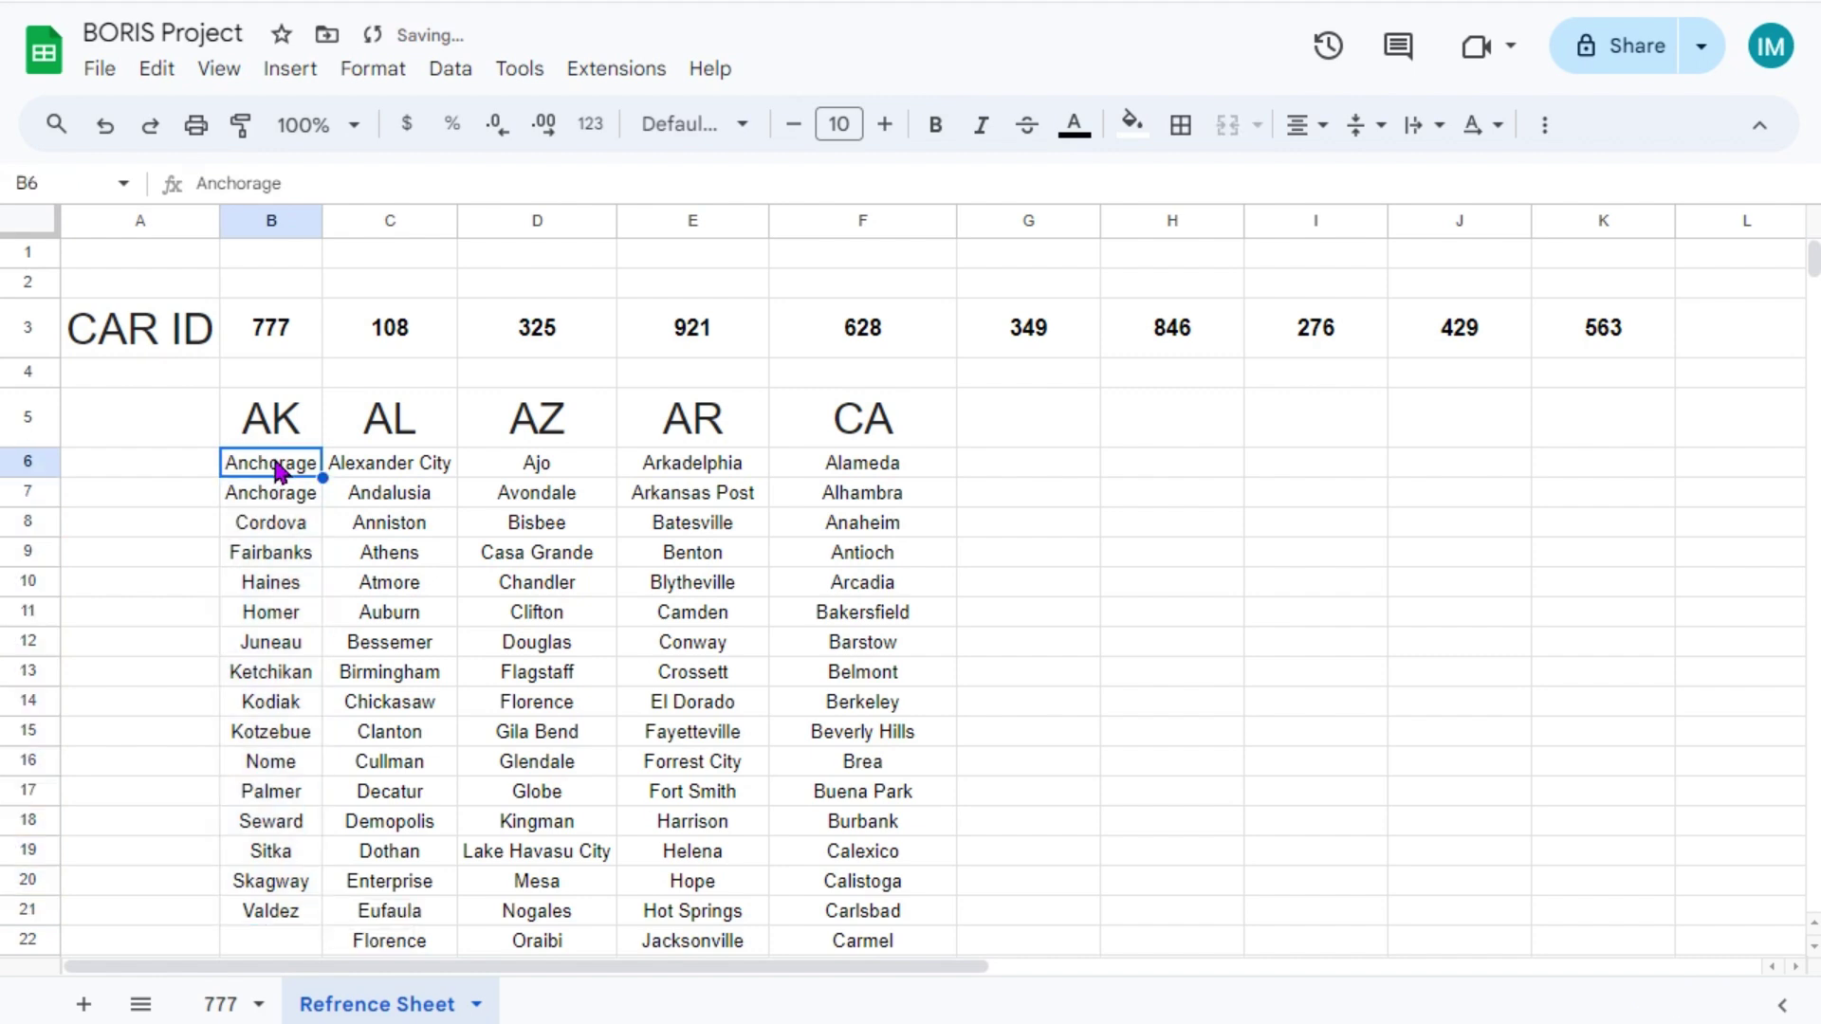
pyautogui.write('SELECT CITY')
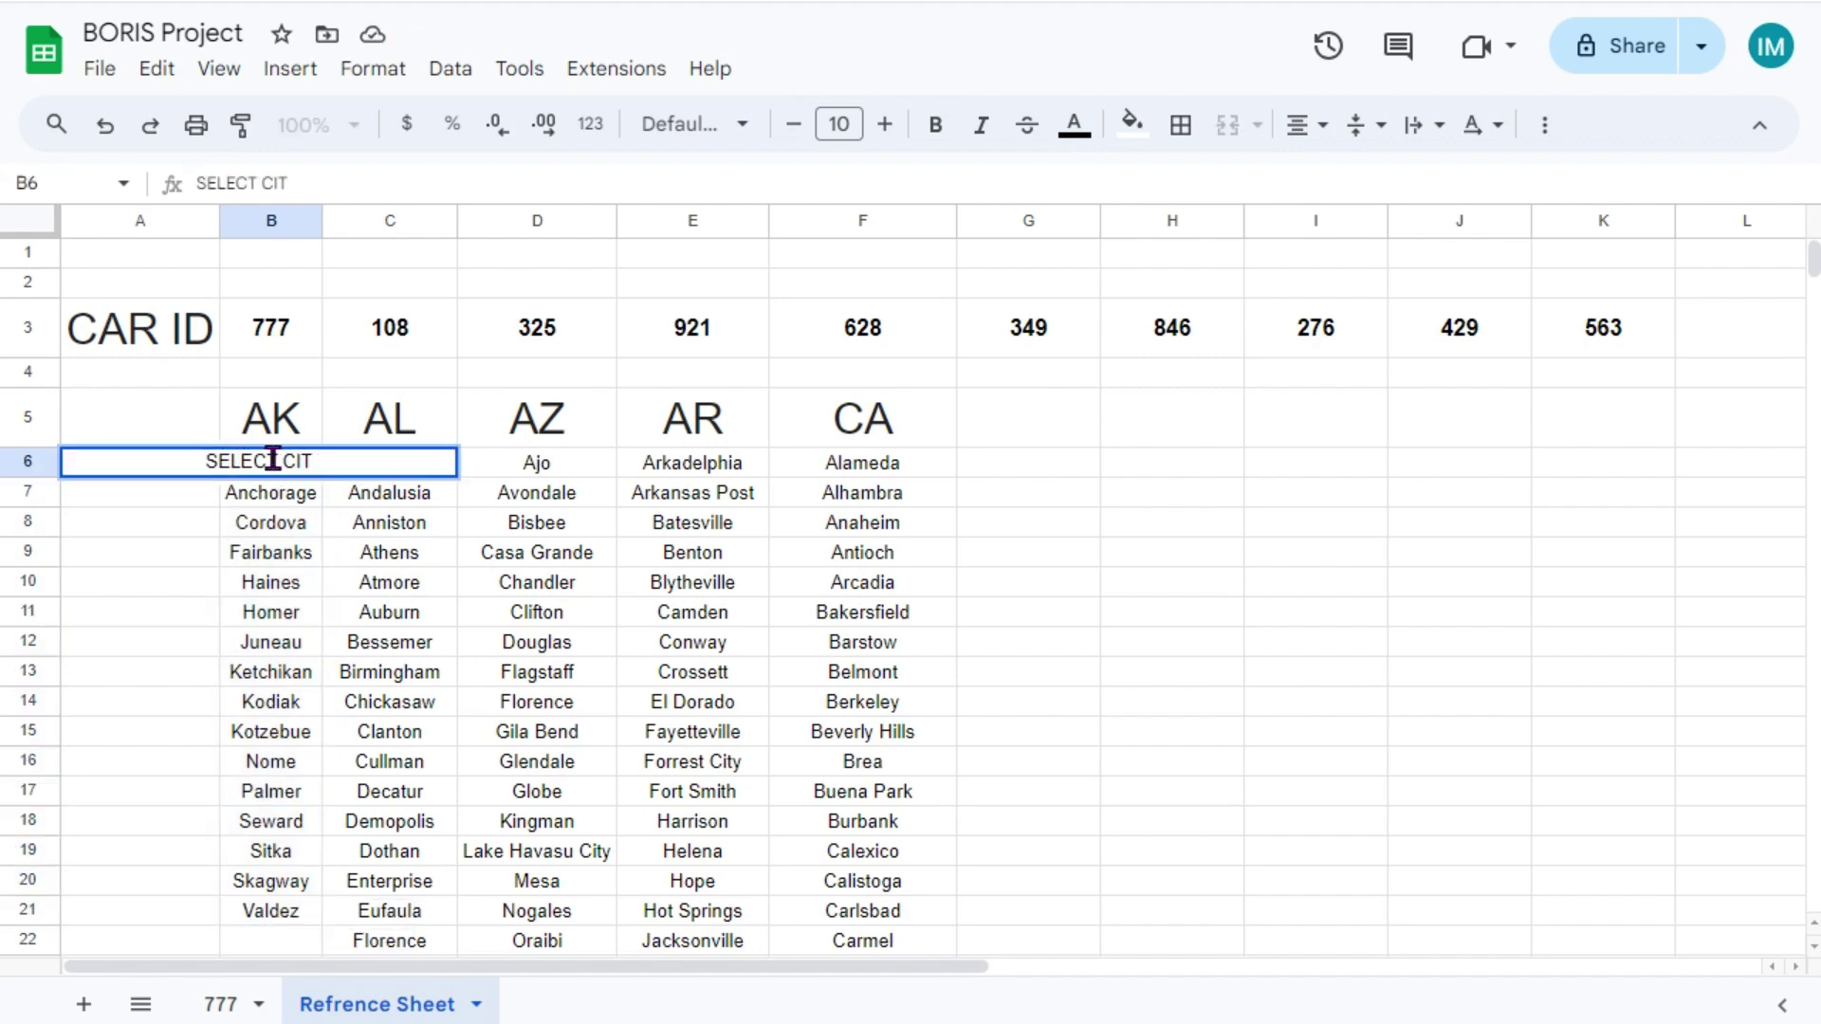
pyautogui.click(1025, 552)
pyautogui.click(271, 462)
# - Add a data validation dropdown to B5 on the 777 sheet, using the Dropdown (from a range) criteria
pyautogui.click(220, 1004)
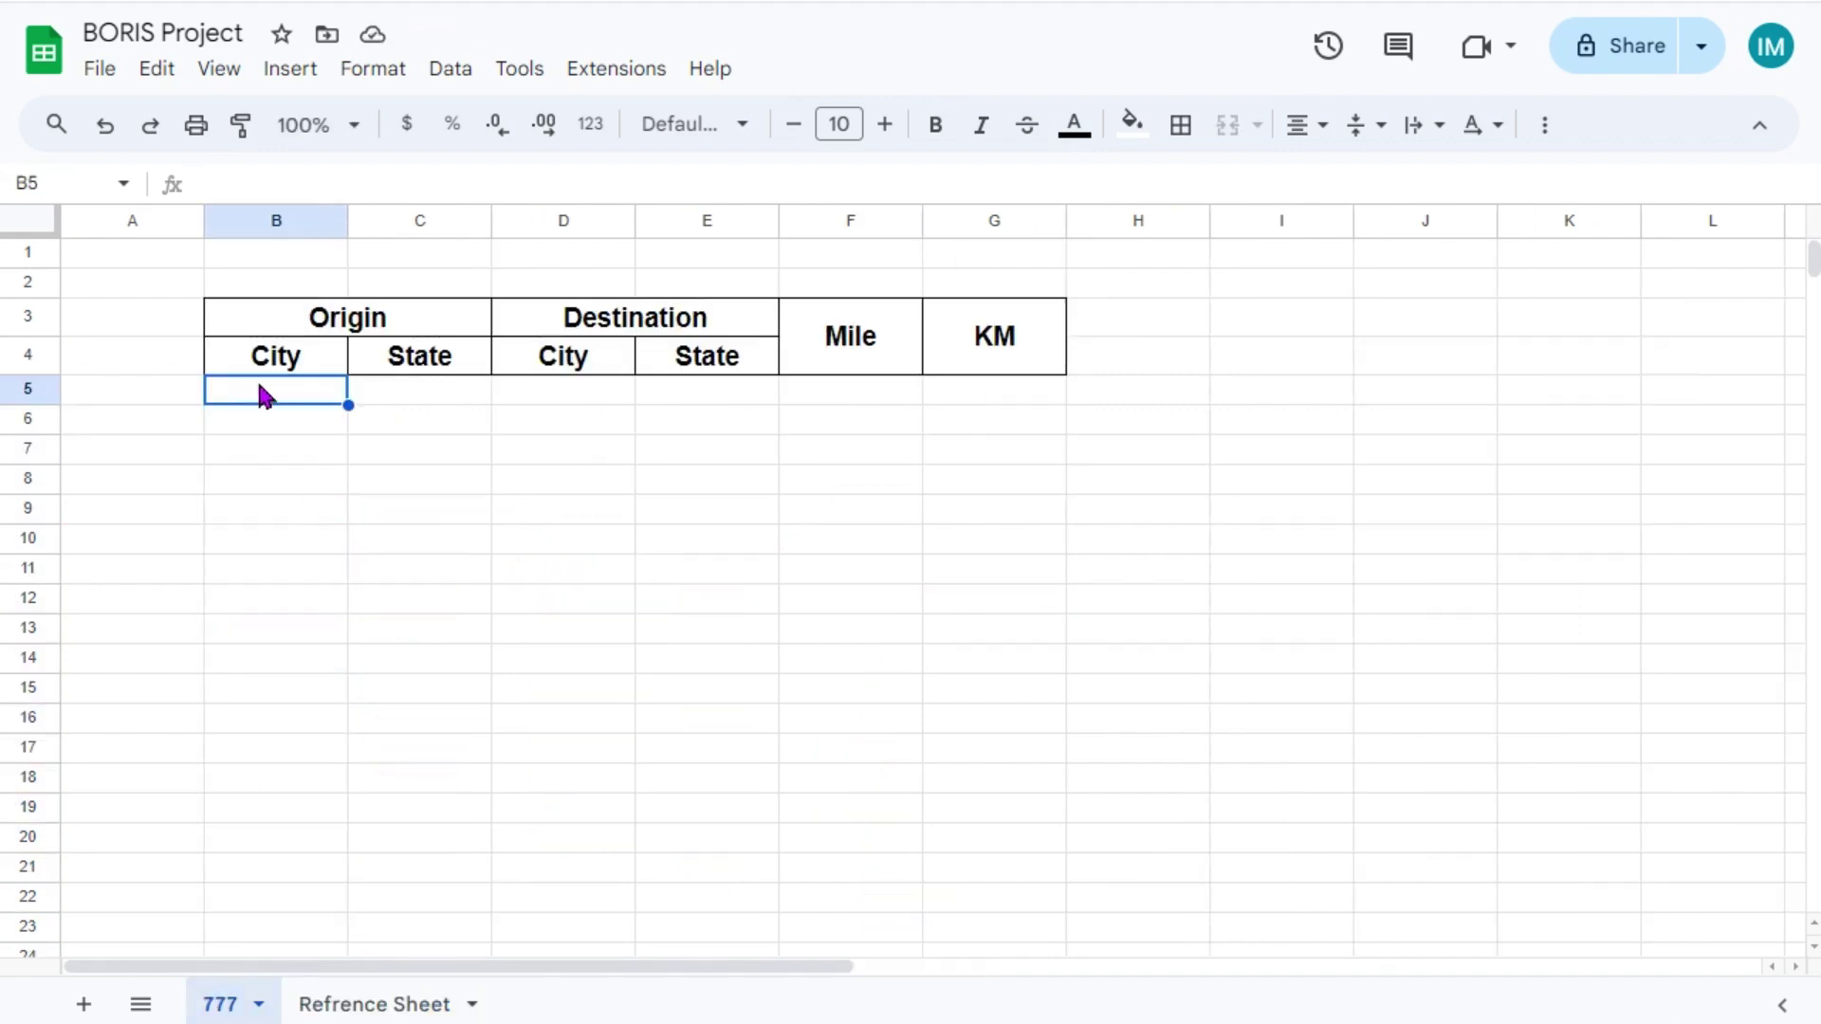
pyautogui.rightClick(261, 393)
pyautogui.scroll(-2, 365, 740)
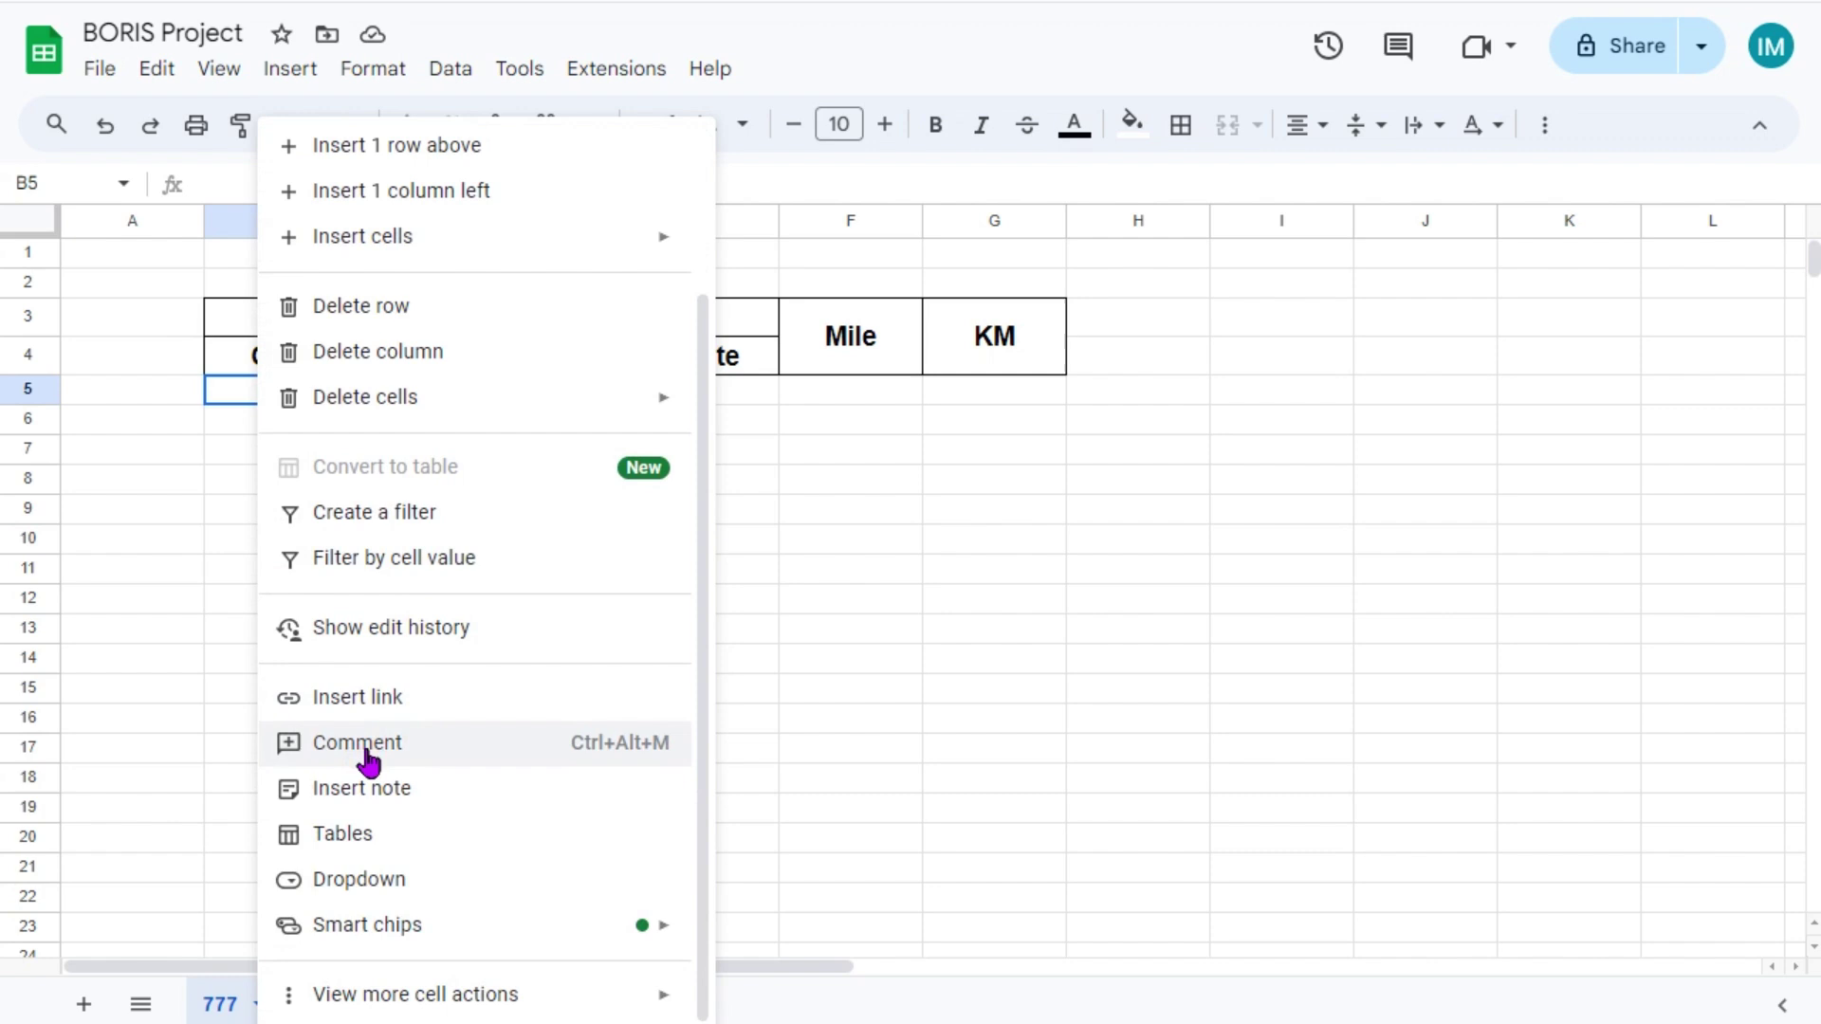
pyautogui.click(341, 881)
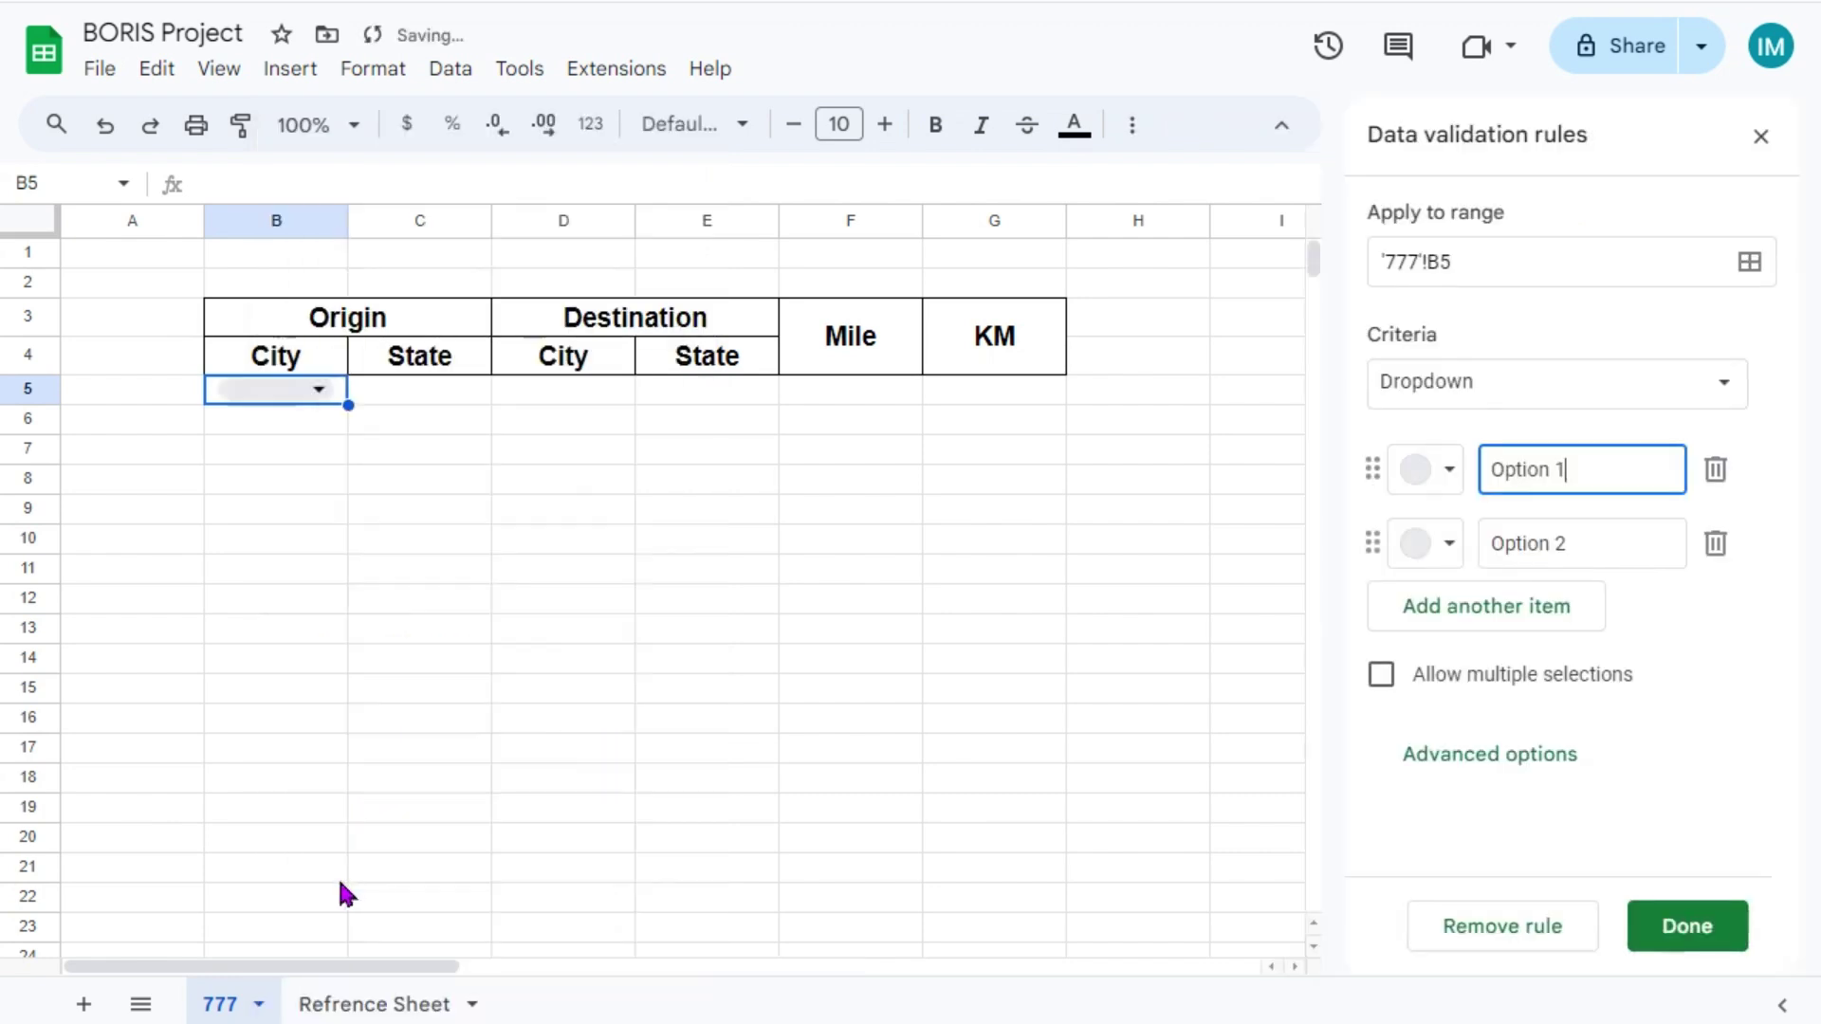
pyautogui.click(1466, 394)
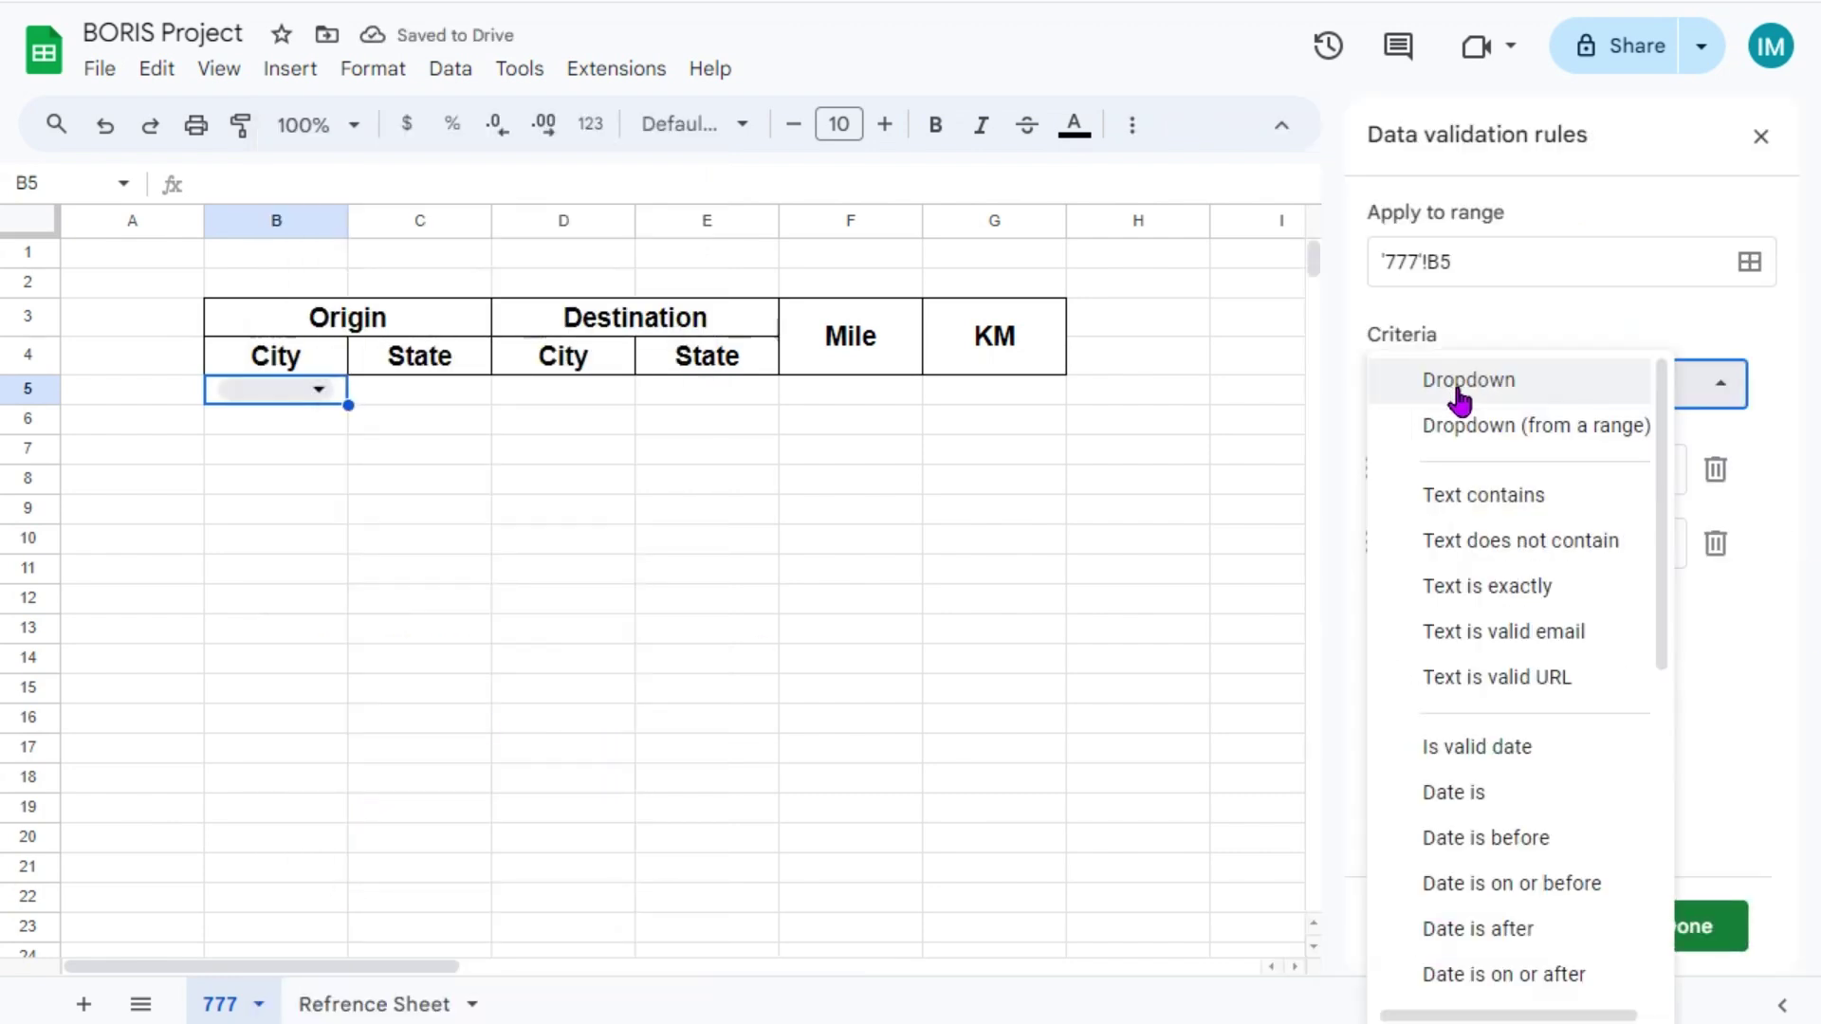
pyautogui.click(1601, 429)
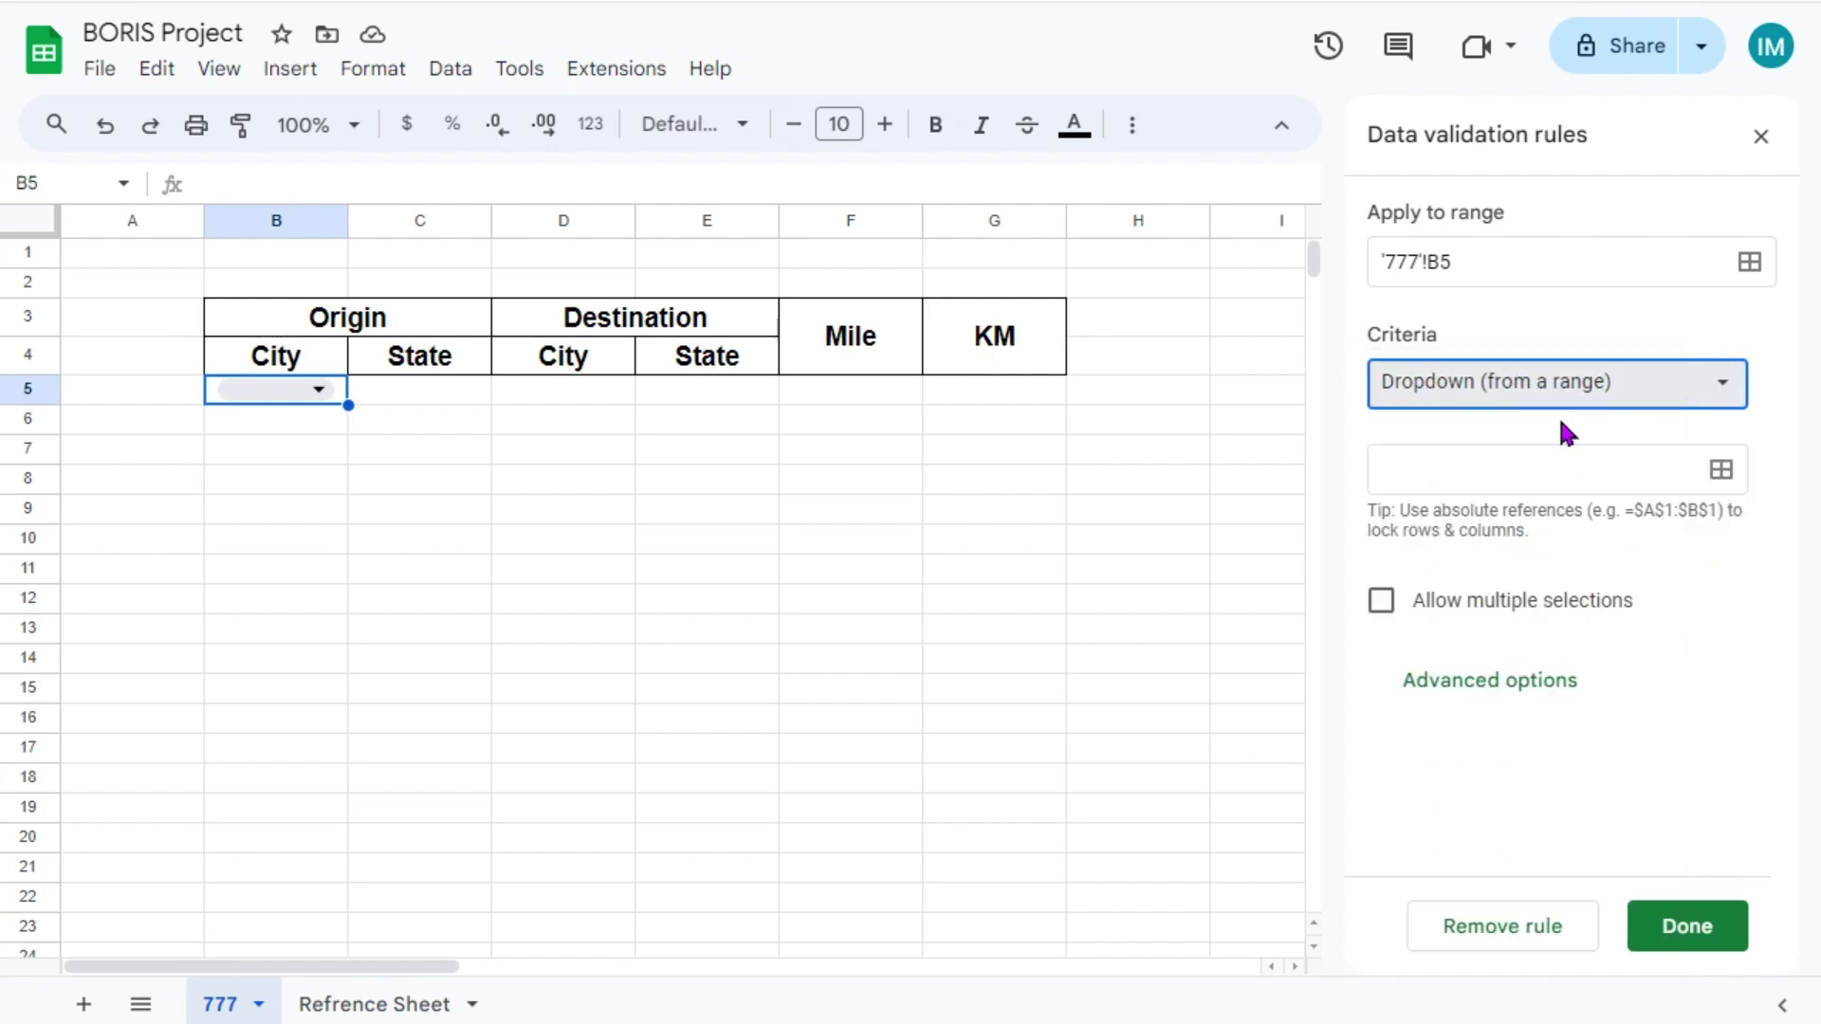
# - Set the B5 dropdown's source to 'Refrence Sheet'!B6:F143 and save the rule
pyautogui.click(1722, 469)
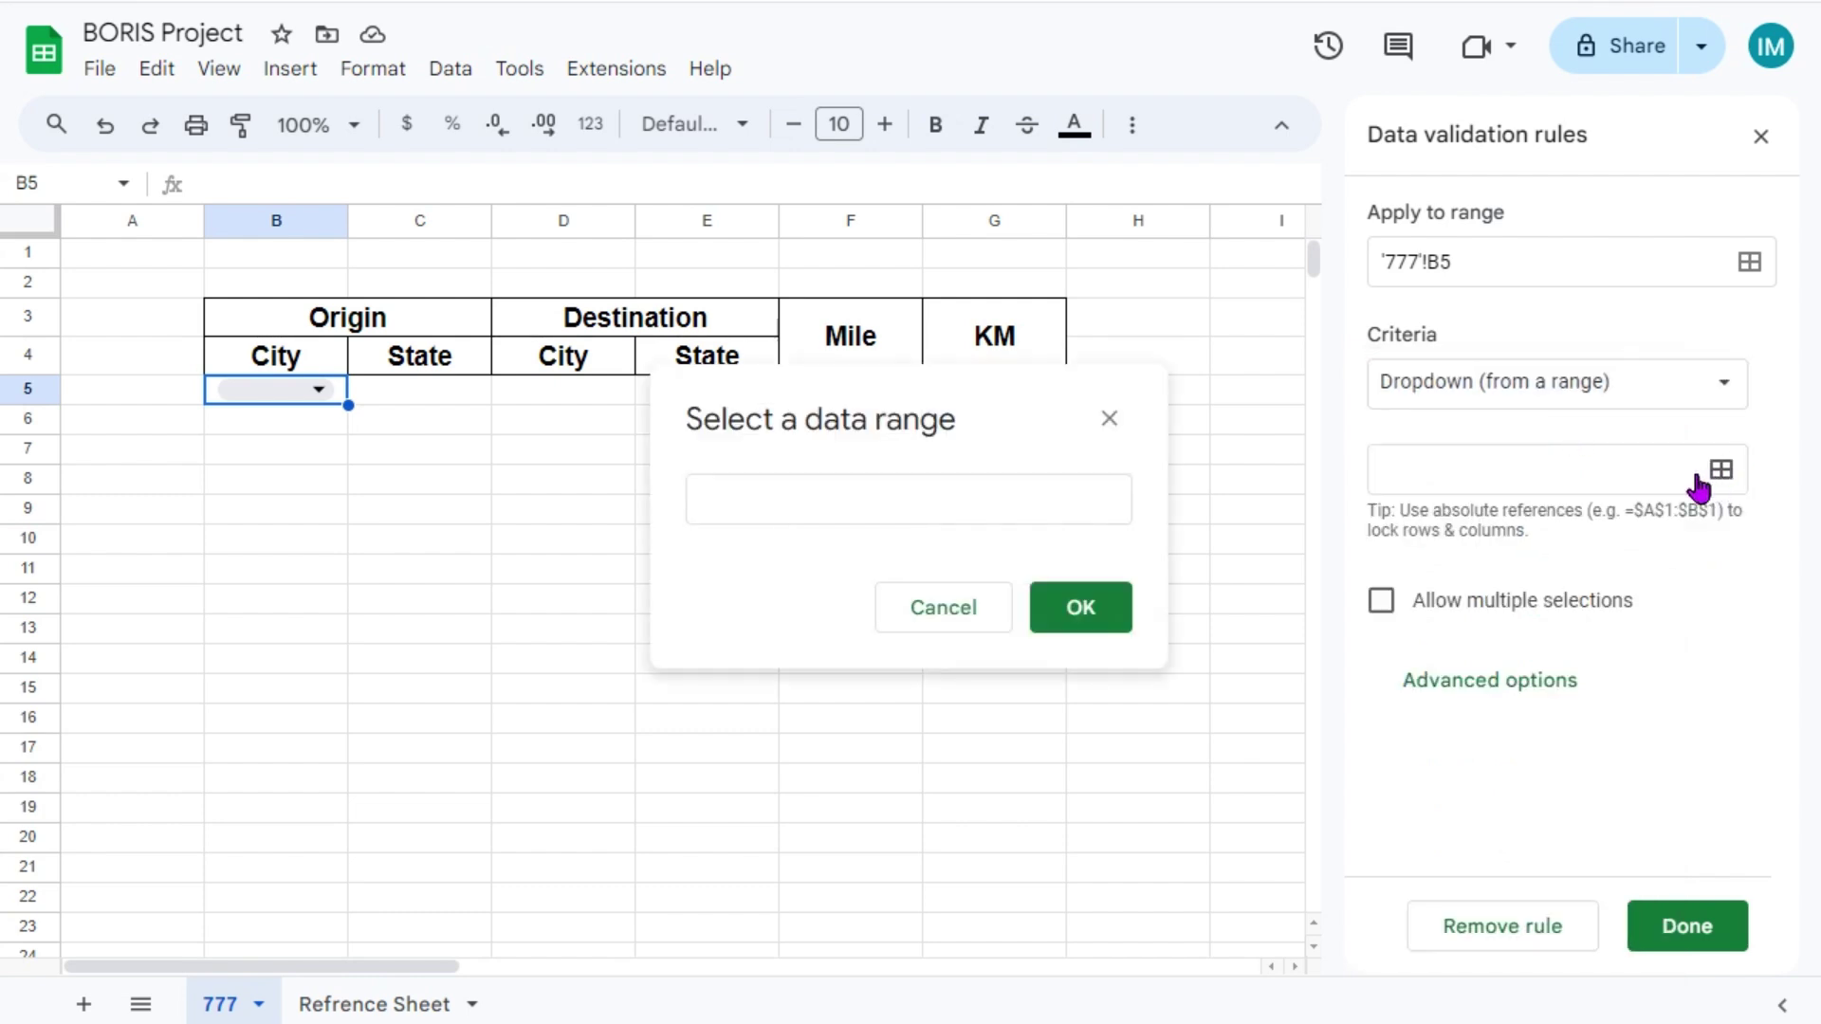
pyautogui.click(833, 508)
pyautogui.click(406, 1002)
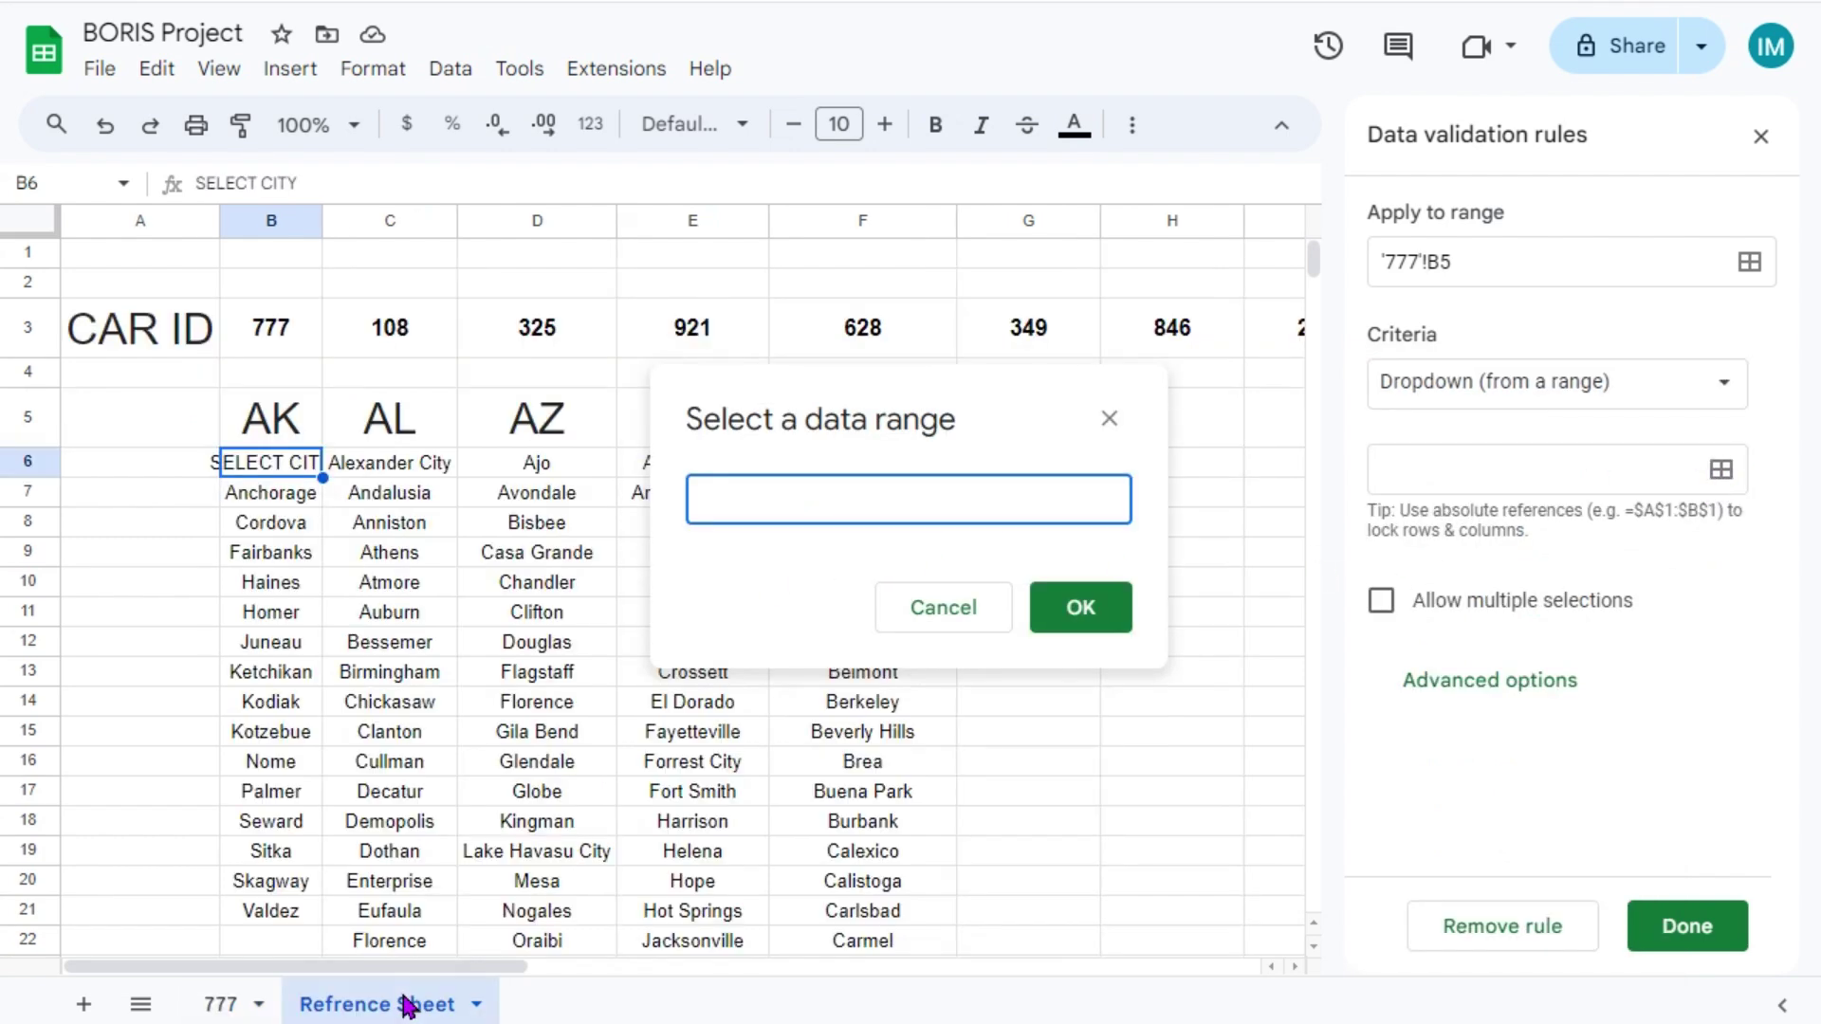
pyautogui.moveTo(258, 462); pyautogui.dragTo(898, 866)
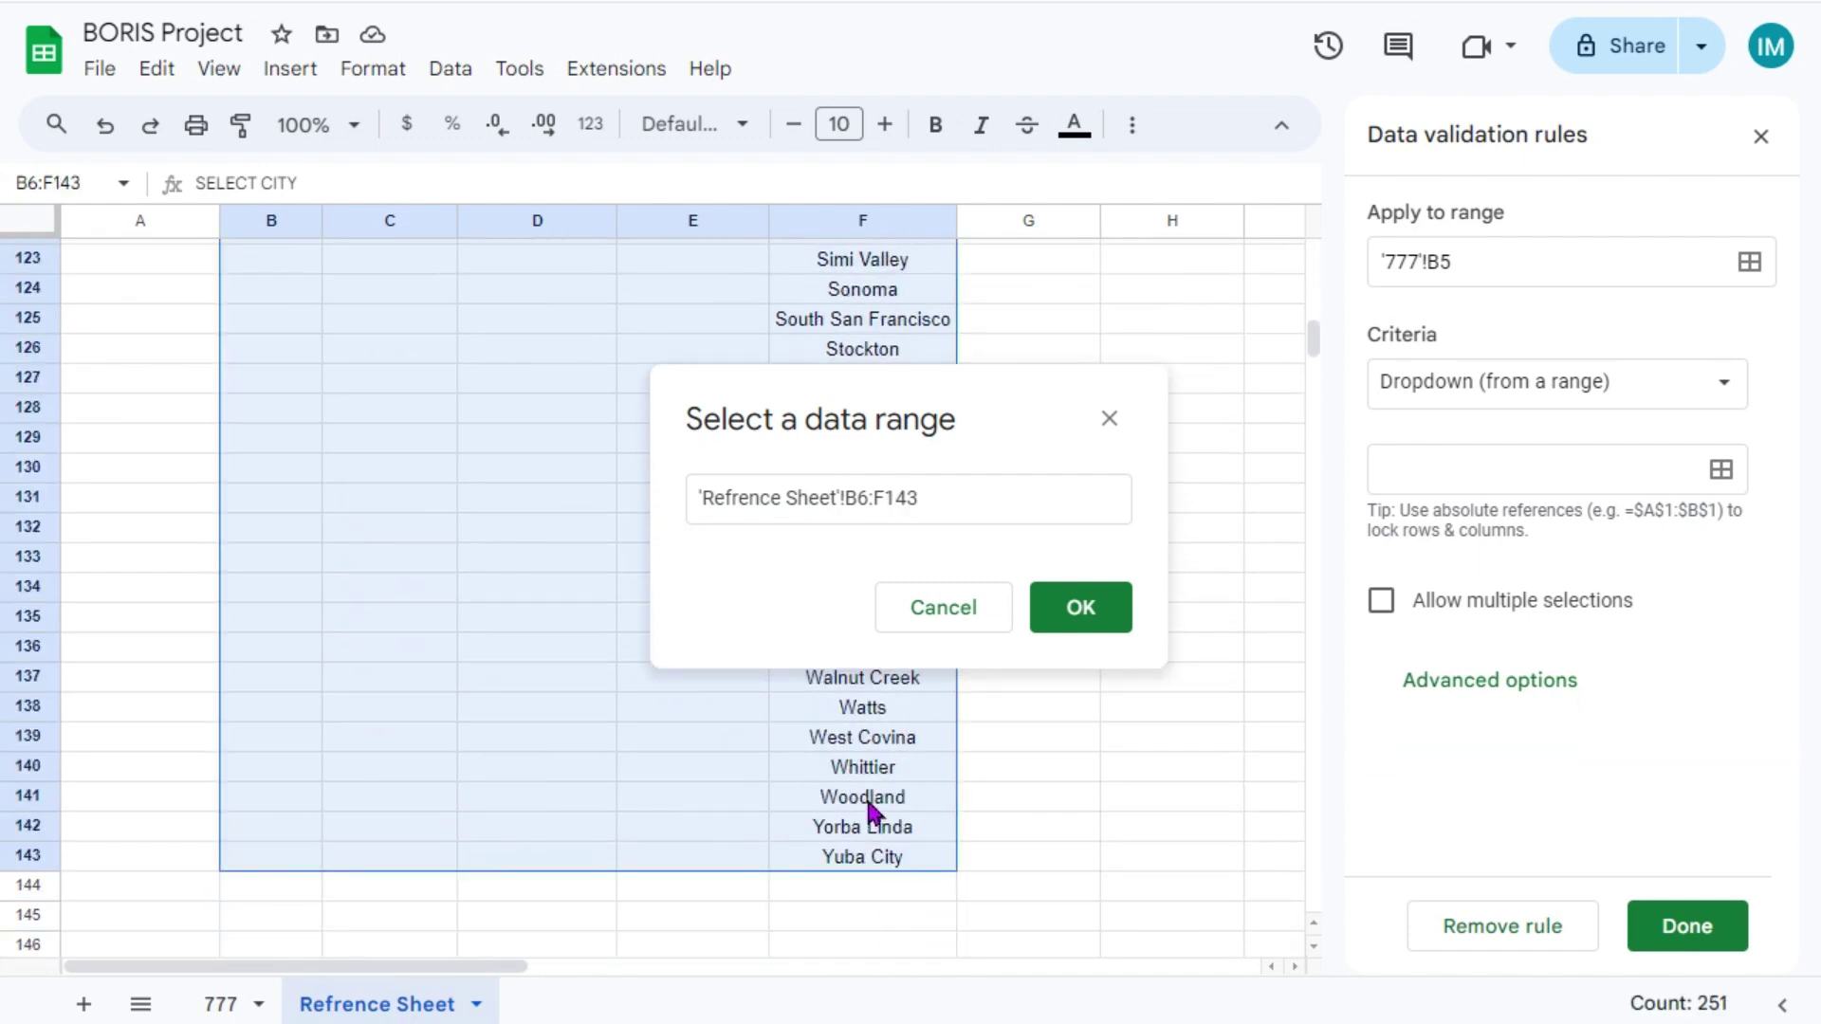
pyautogui.click(1116, 622)
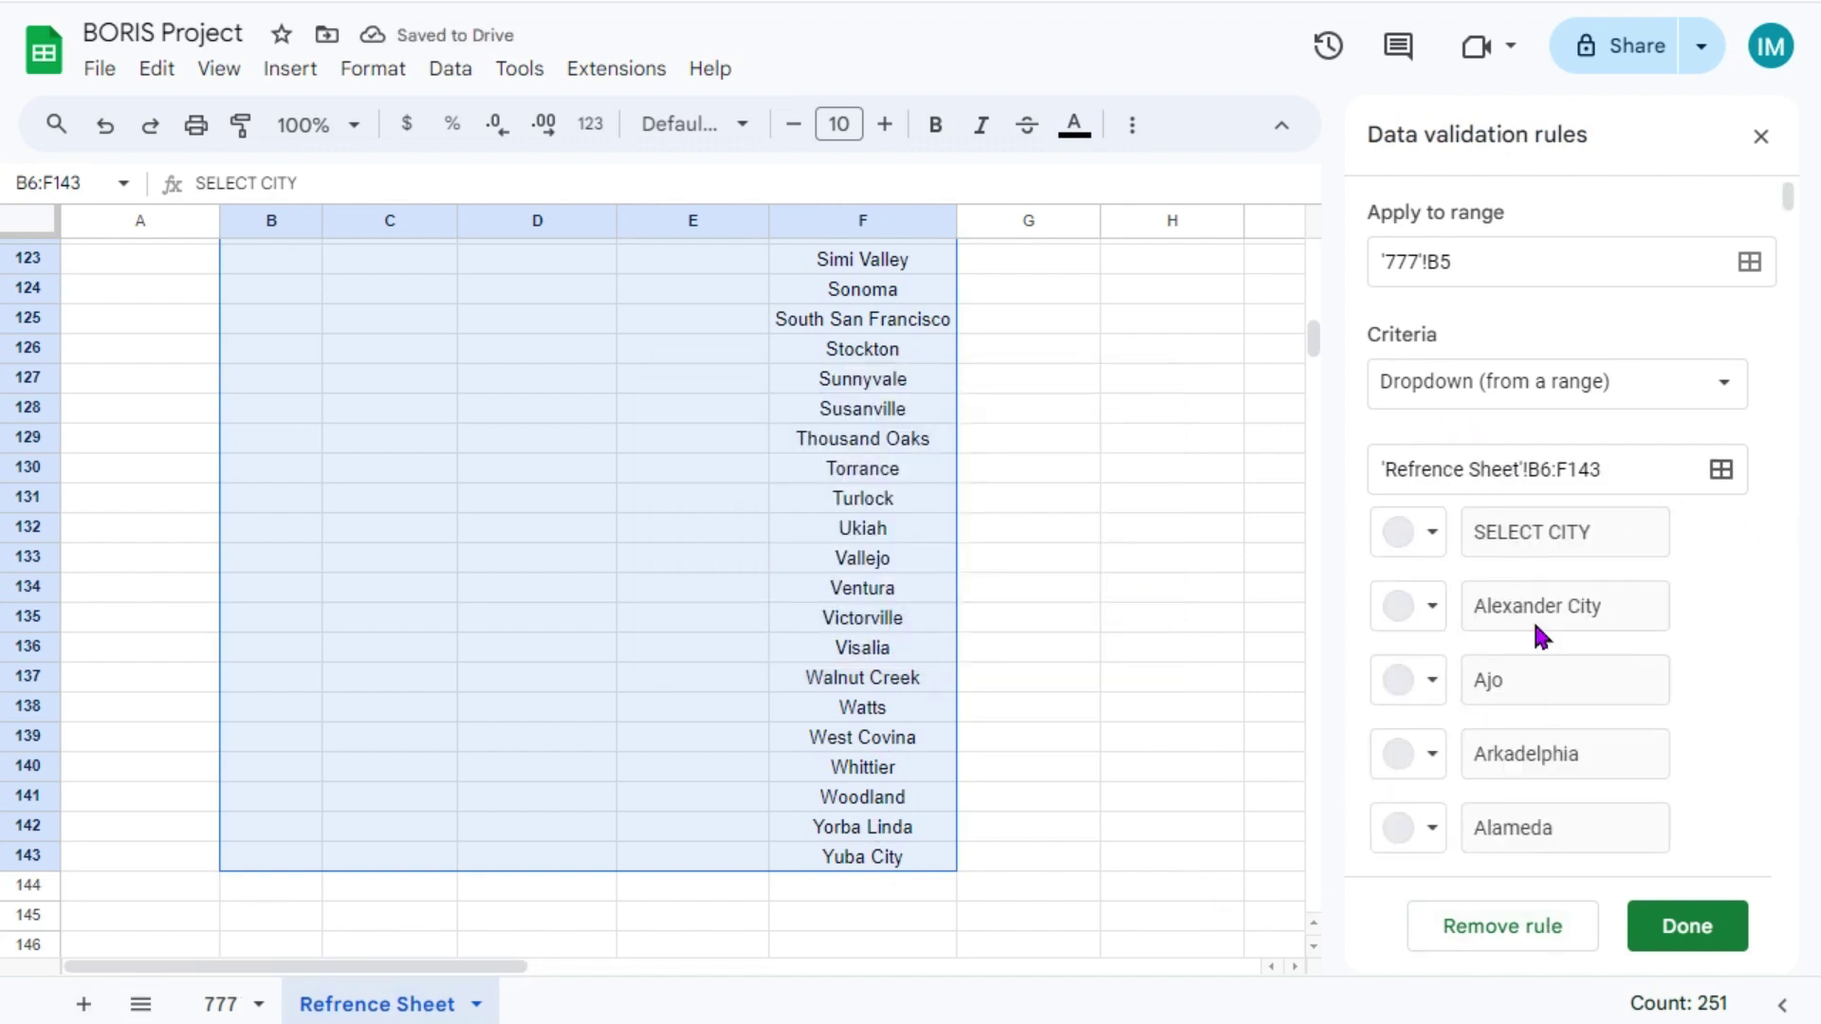
pyautogui.scroll(-15, 1536, 628)
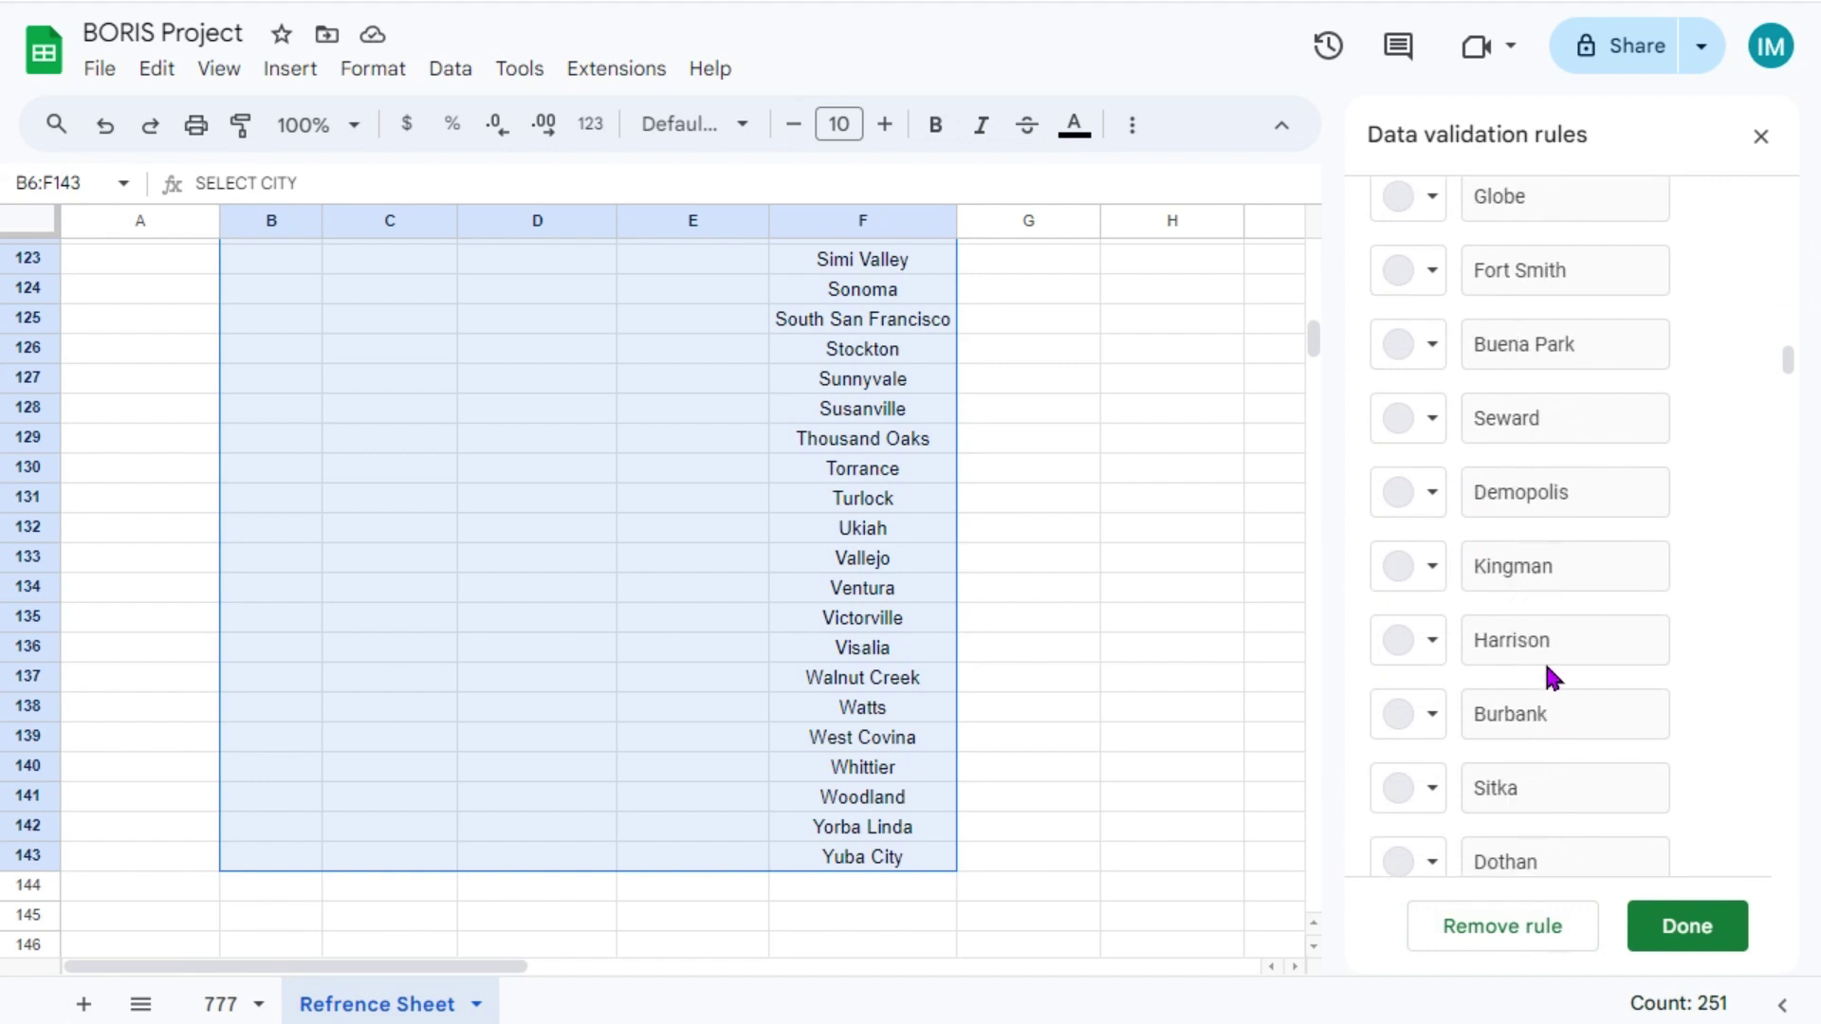
pyautogui.scroll(-5, 1544, 658)
pyautogui.click(1722, 933)
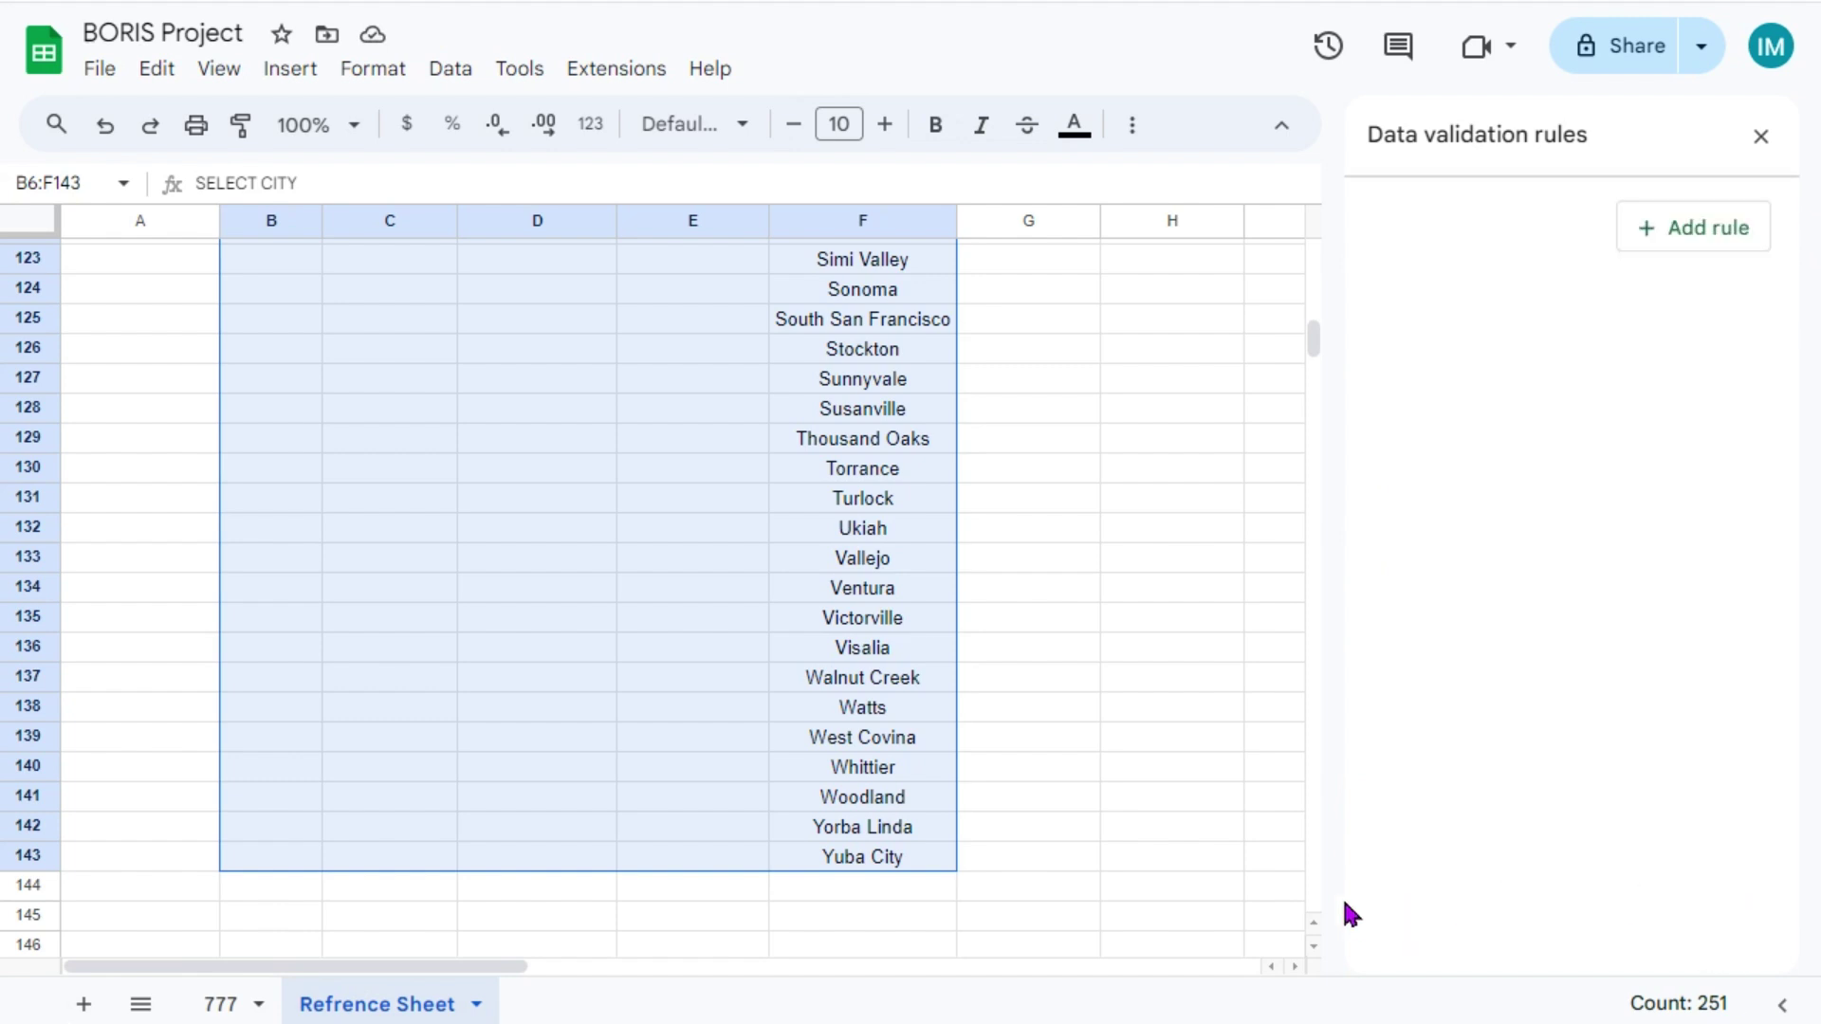
# - On the 777 sheet, browse the origin city dropdown in B5 and choose SELECT CITY
pyautogui.click(209, 1001)
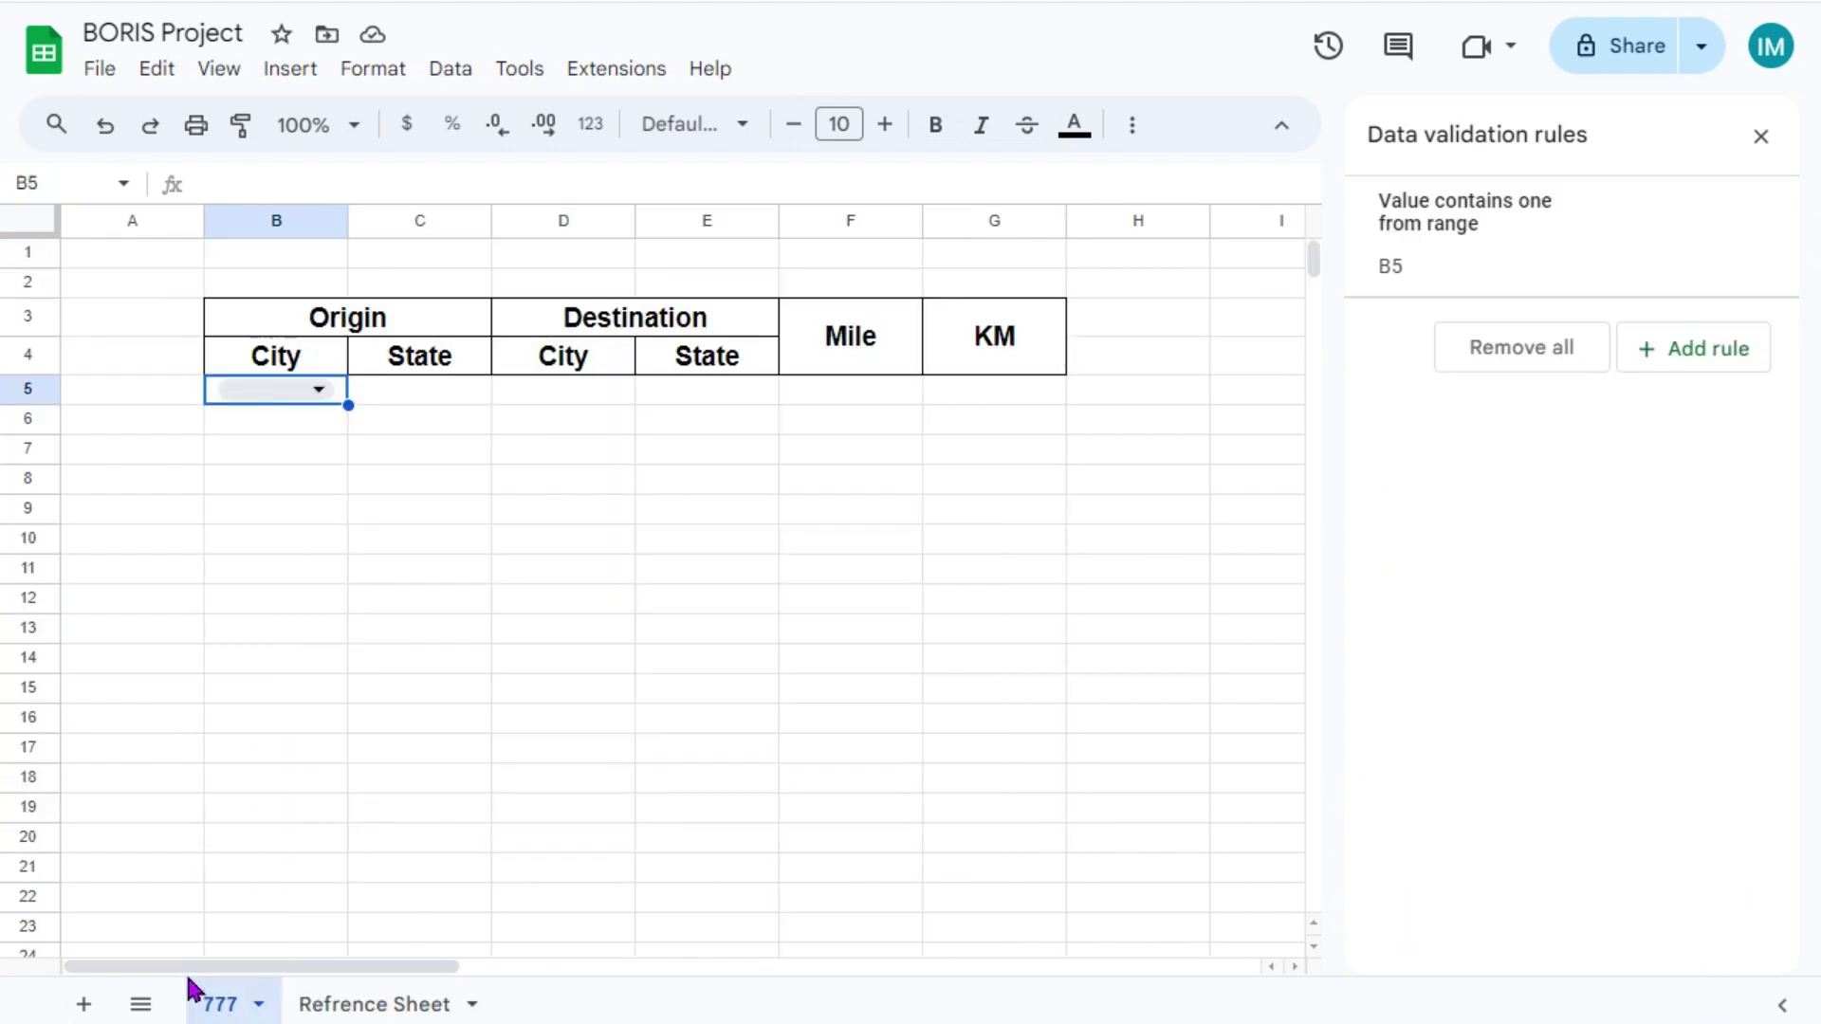
pyautogui.click(313, 393)
pyautogui.scroll(-10, 269, 758)
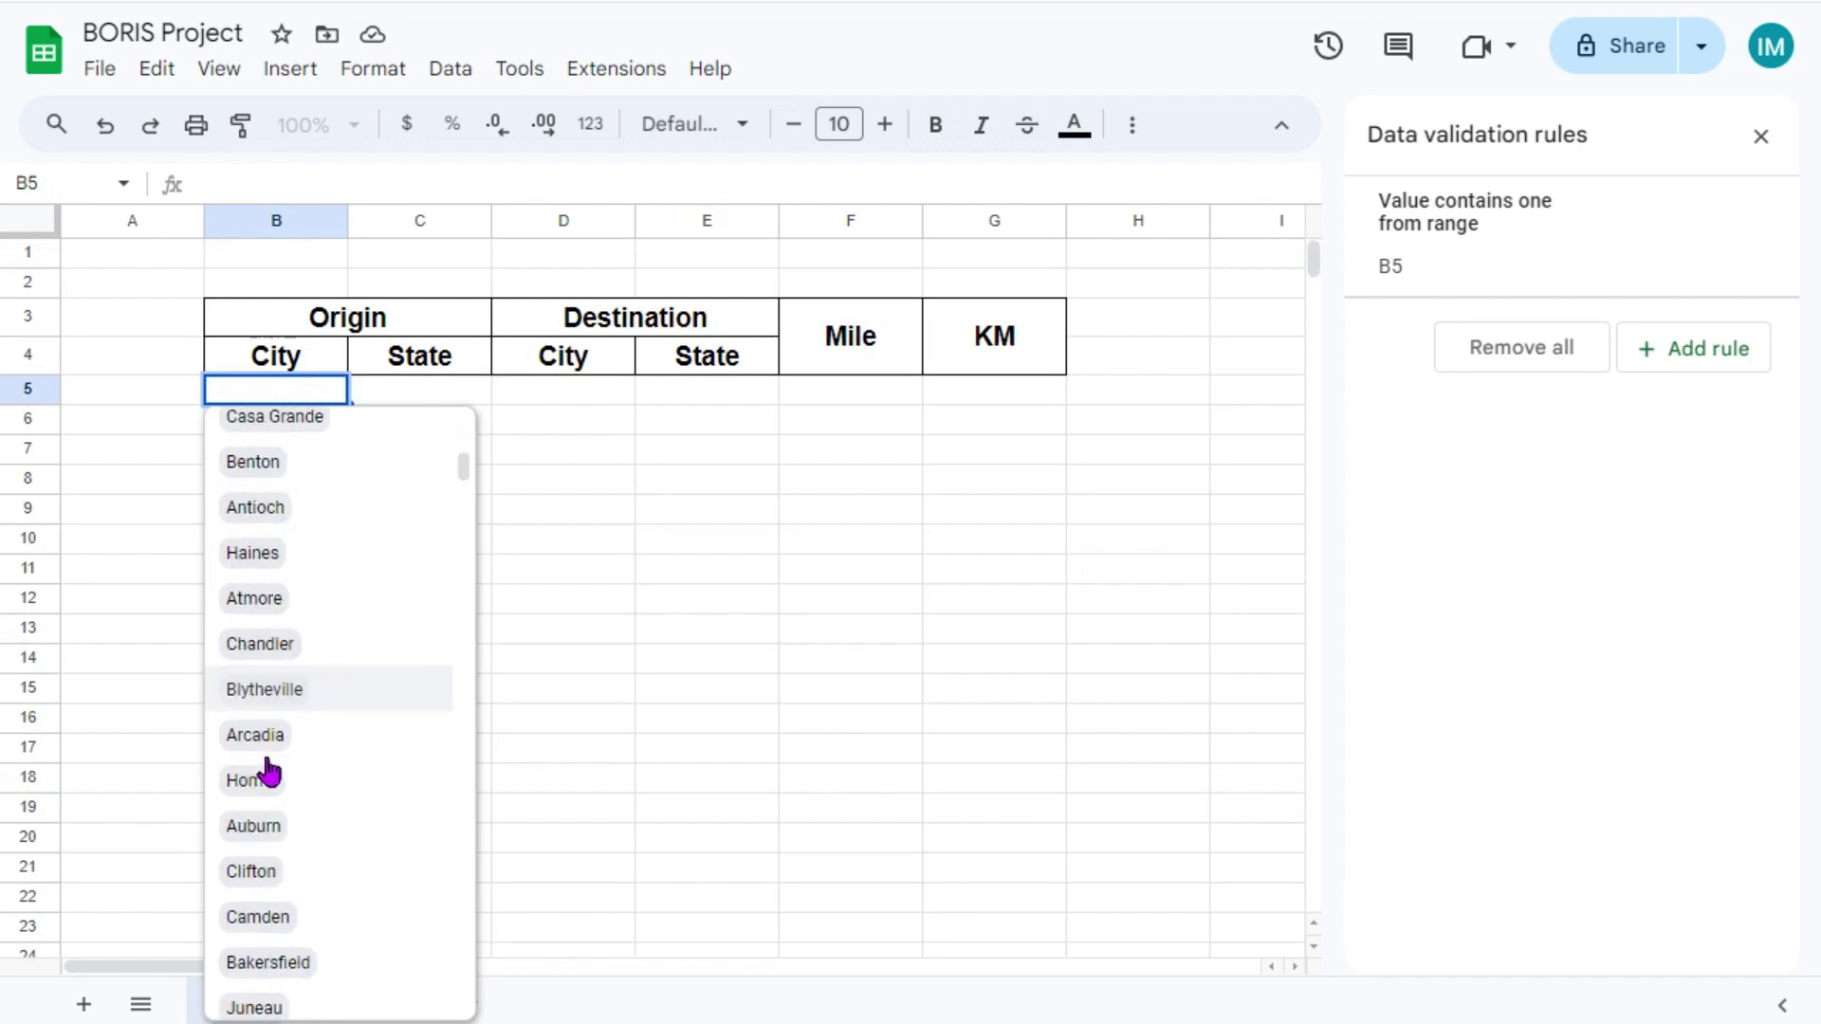
pyautogui.scroll(-10, 288, 790)
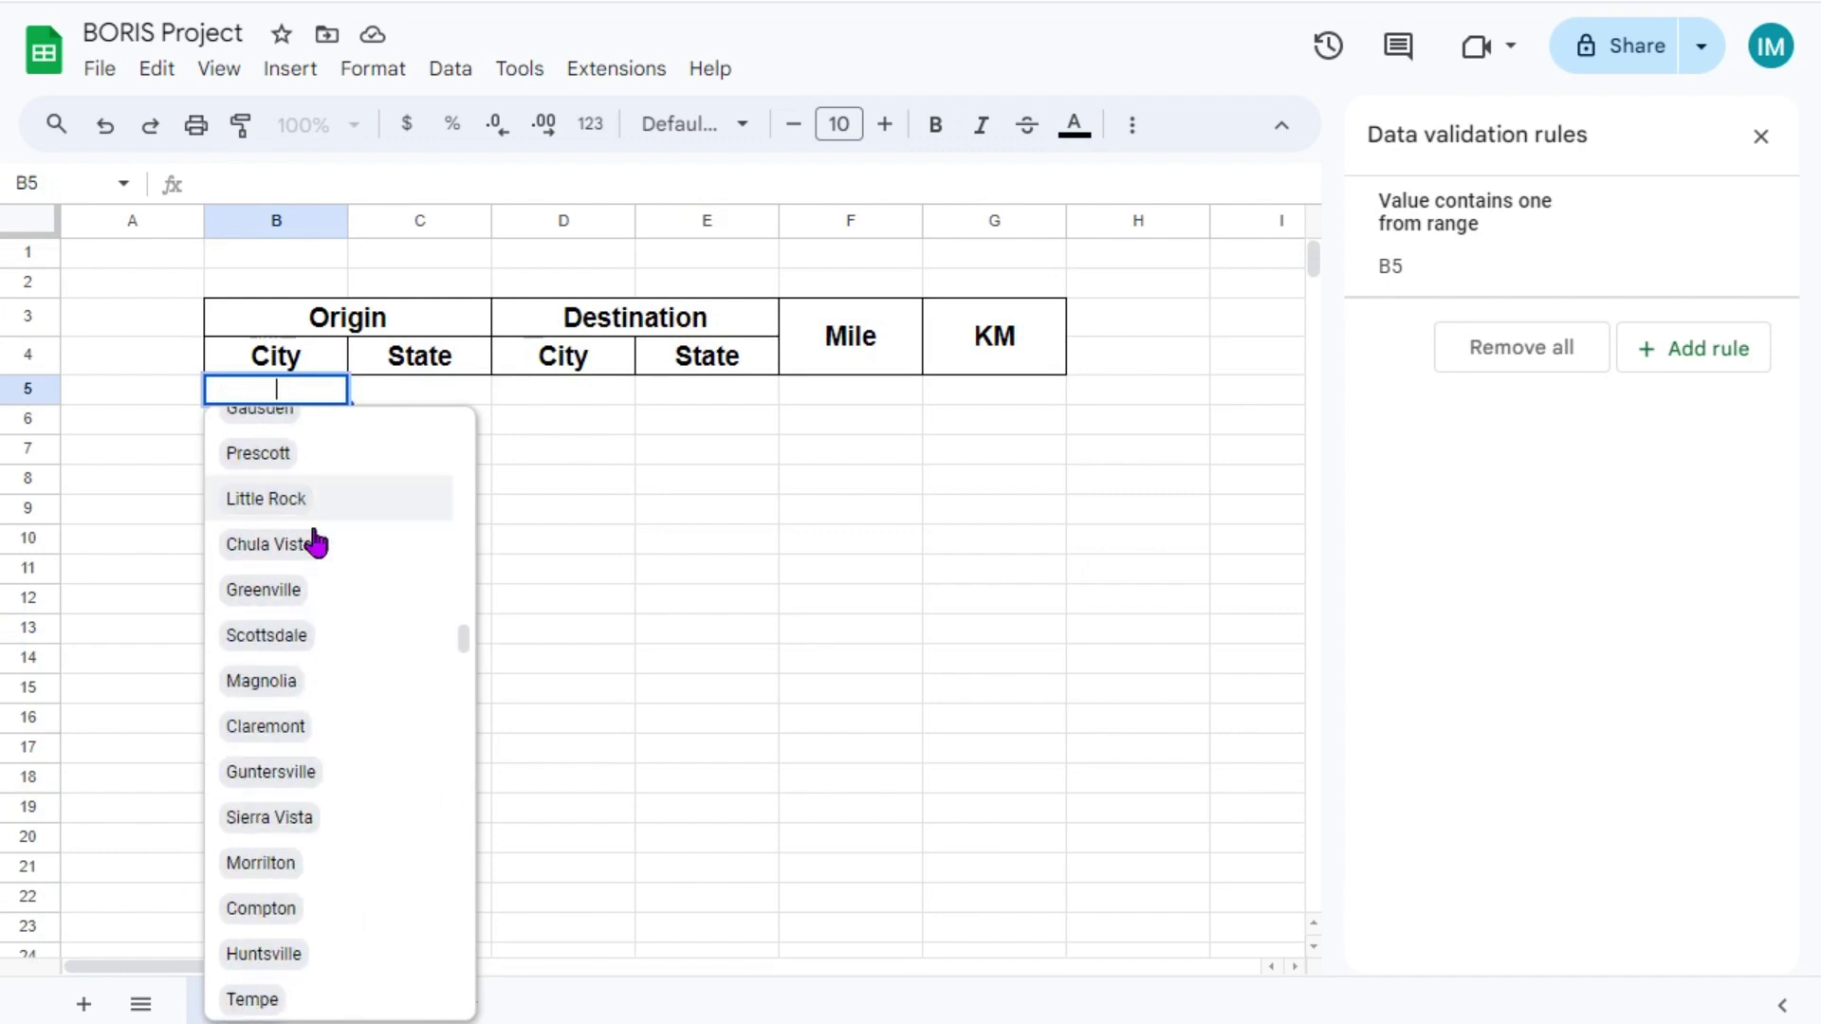
pyautogui.scroll(5, 317, 541)
pyautogui.scroll(10, 338, 566)
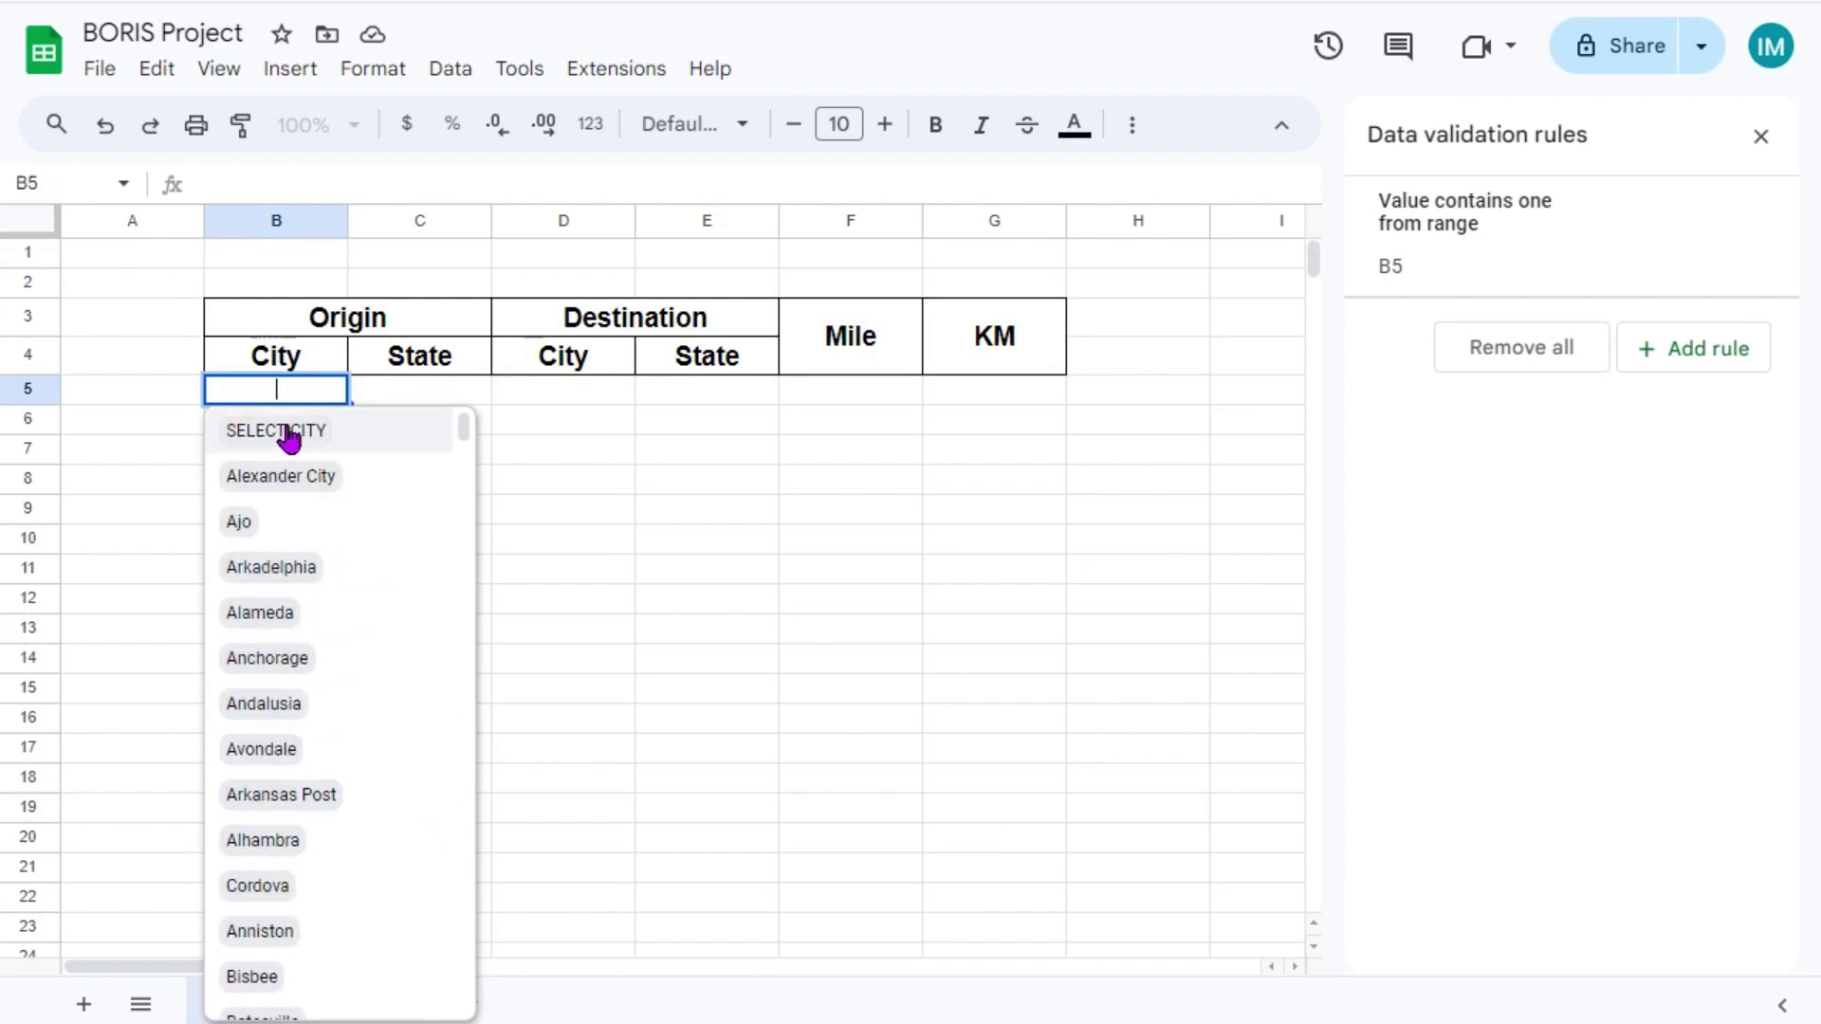
pyautogui.click(245, 429)
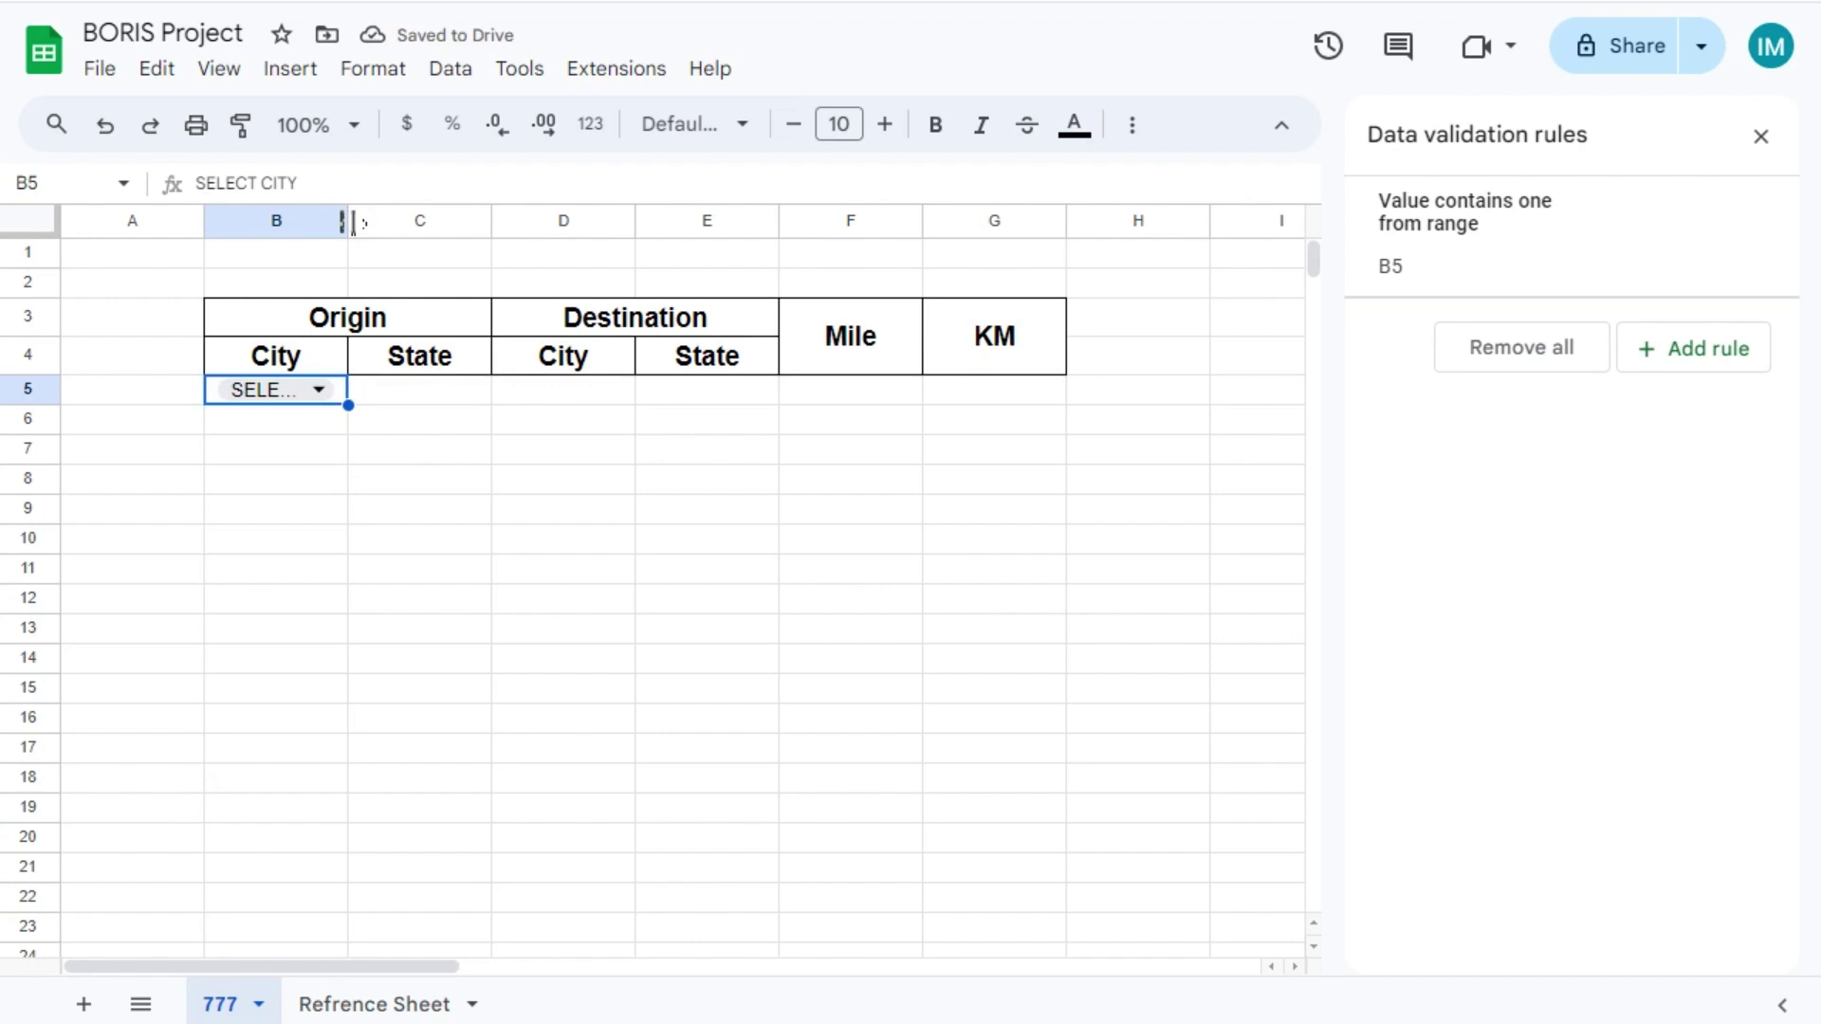
# - Widen column B until the full SELECT CITY text fits, and close the data validation rules
pyautogui.moveTo(349, 220); pyautogui.dragTo(509, 254)
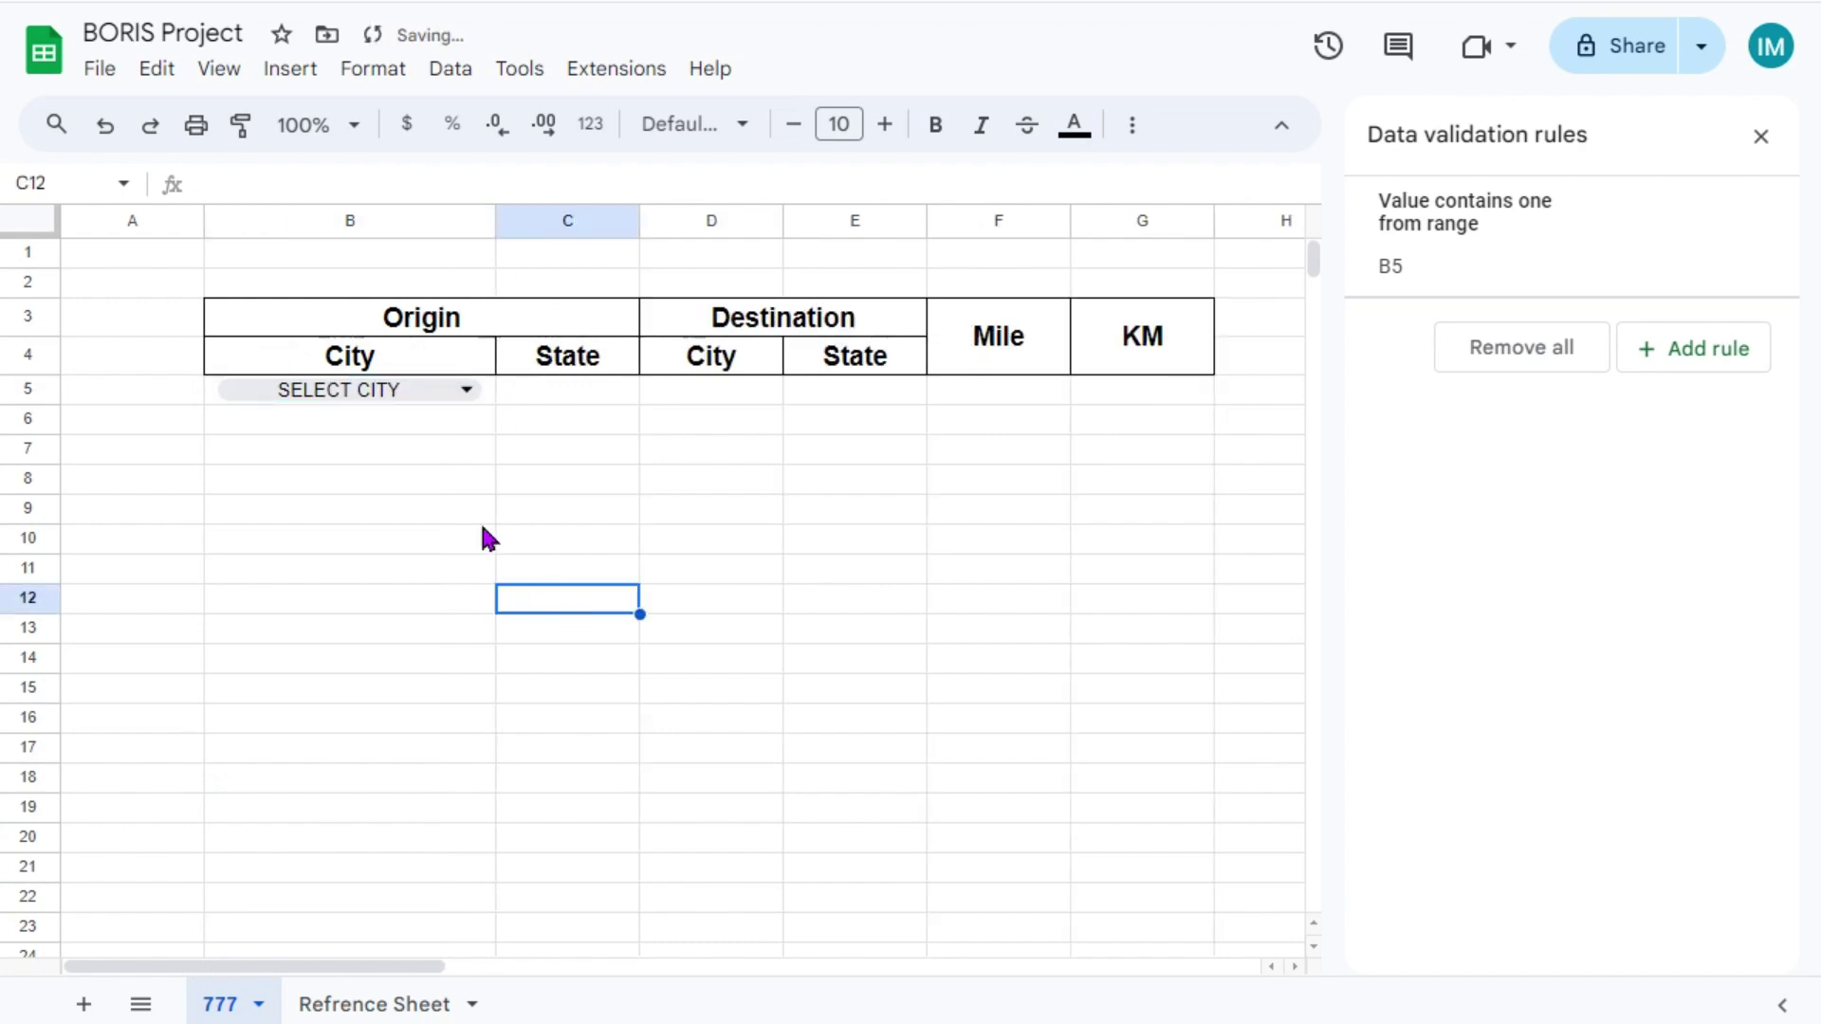
pyautogui.click(490, 396)
pyautogui.click(1762, 136)
# - Fill cell B5 with blue and copy its dropdown and fill down through B23
pyautogui.click(1133, 124)
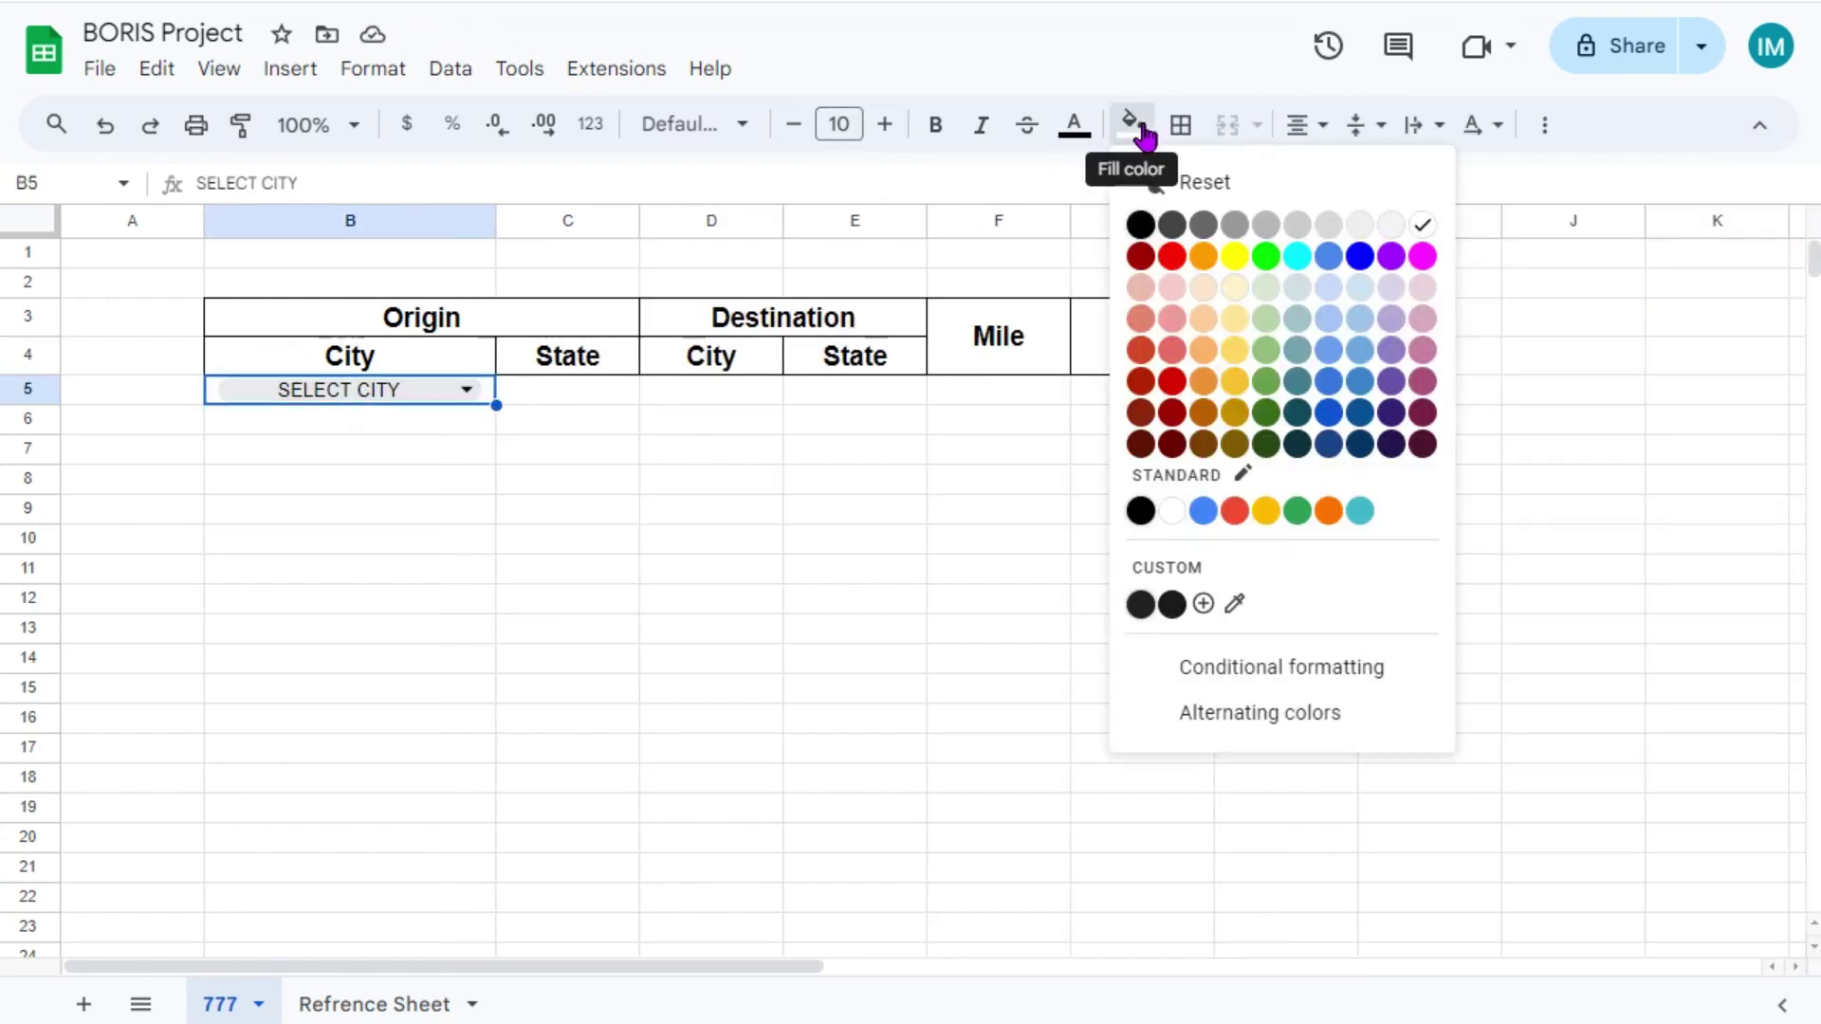
pyautogui.click(1329, 318)
pyautogui.click(447, 622)
pyautogui.click(479, 394)
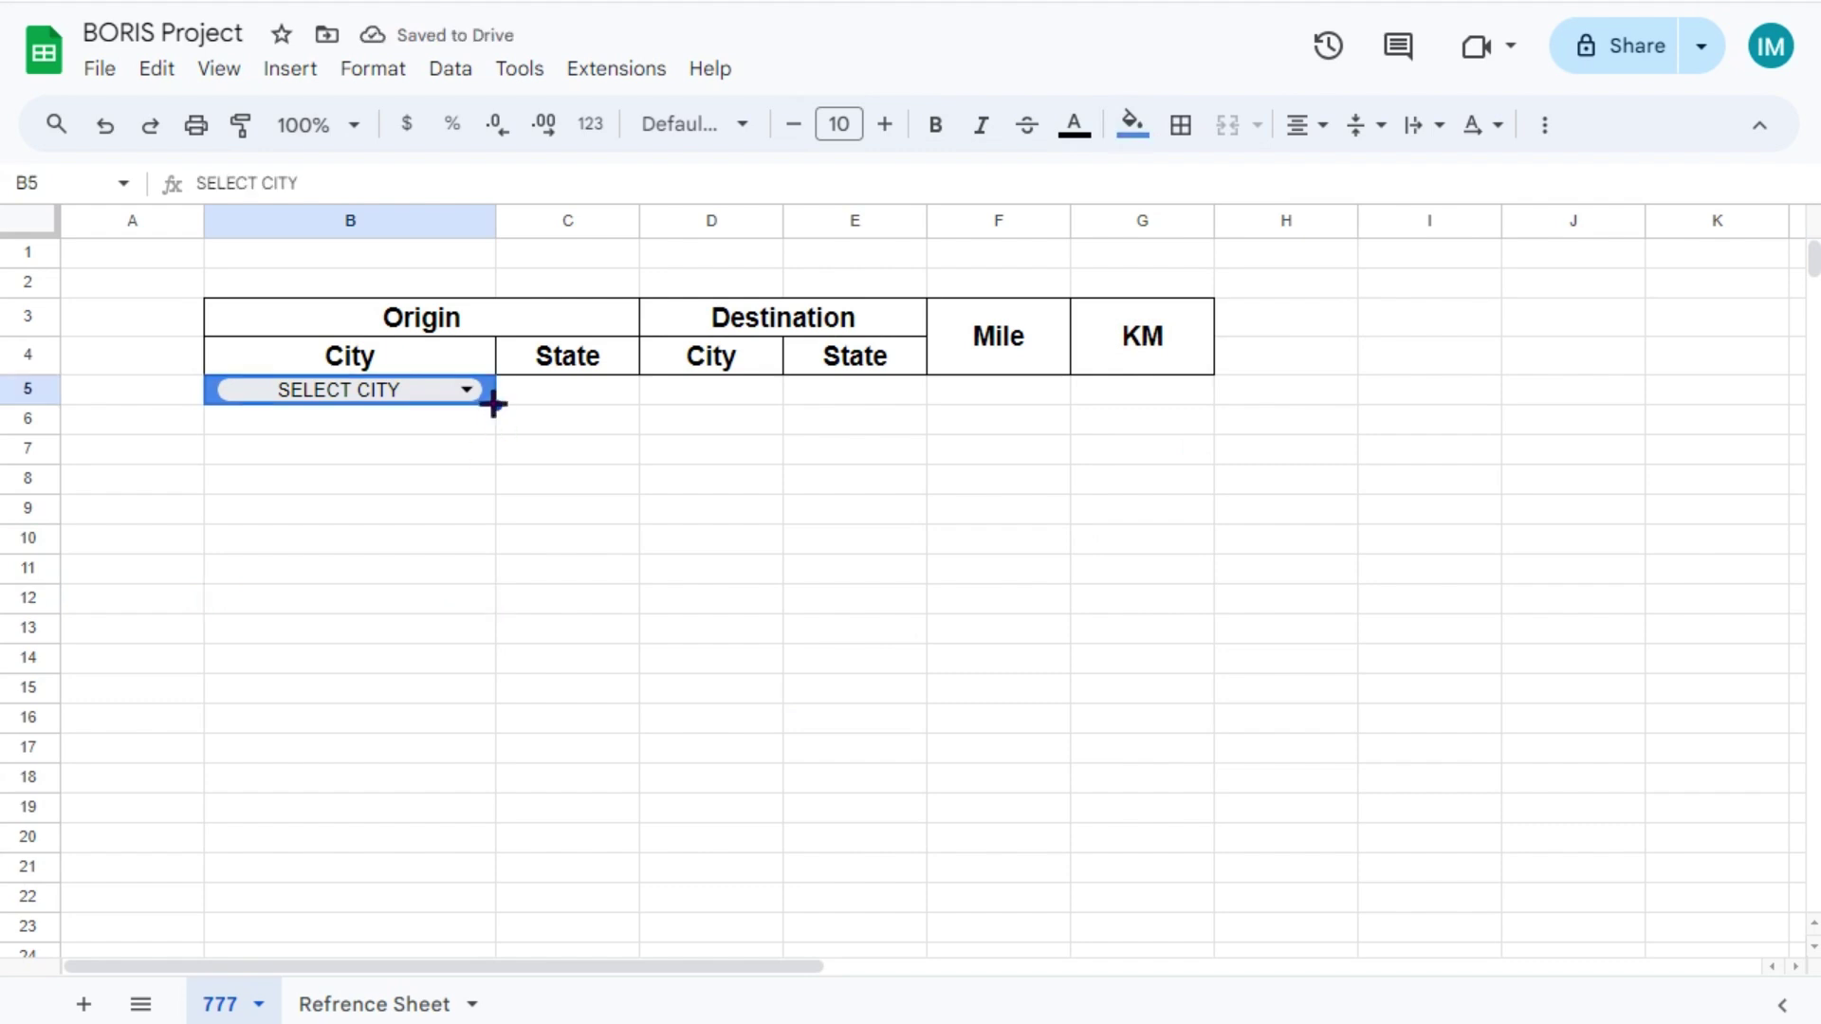
pyautogui.moveTo(497, 405); pyautogui.dragTo(489, 943)
# - Test the origin city dropdowns by choosing Chandler in B5 and Alhambra in B6, and undo both choices
pyautogui.click(467, 390)
pyautogui.click(305, 735)
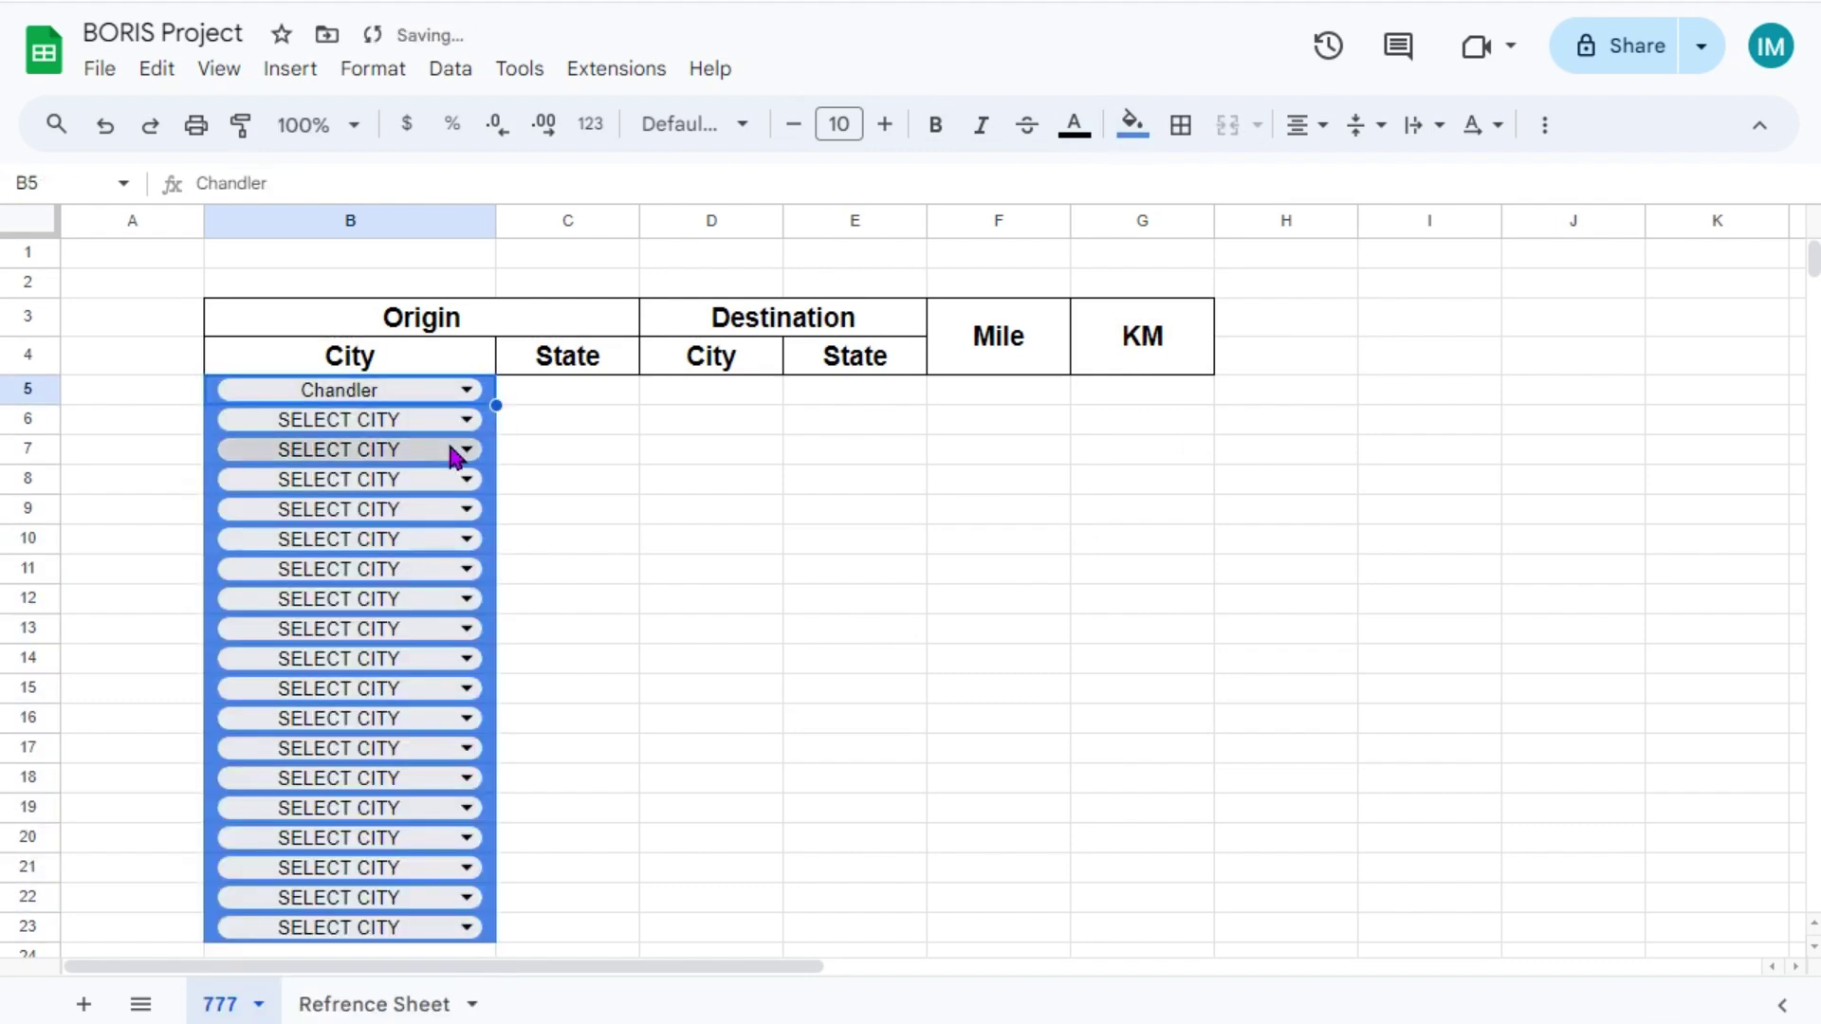
pyautogui.click(465, 418)
pyautogui.click(263, 870)
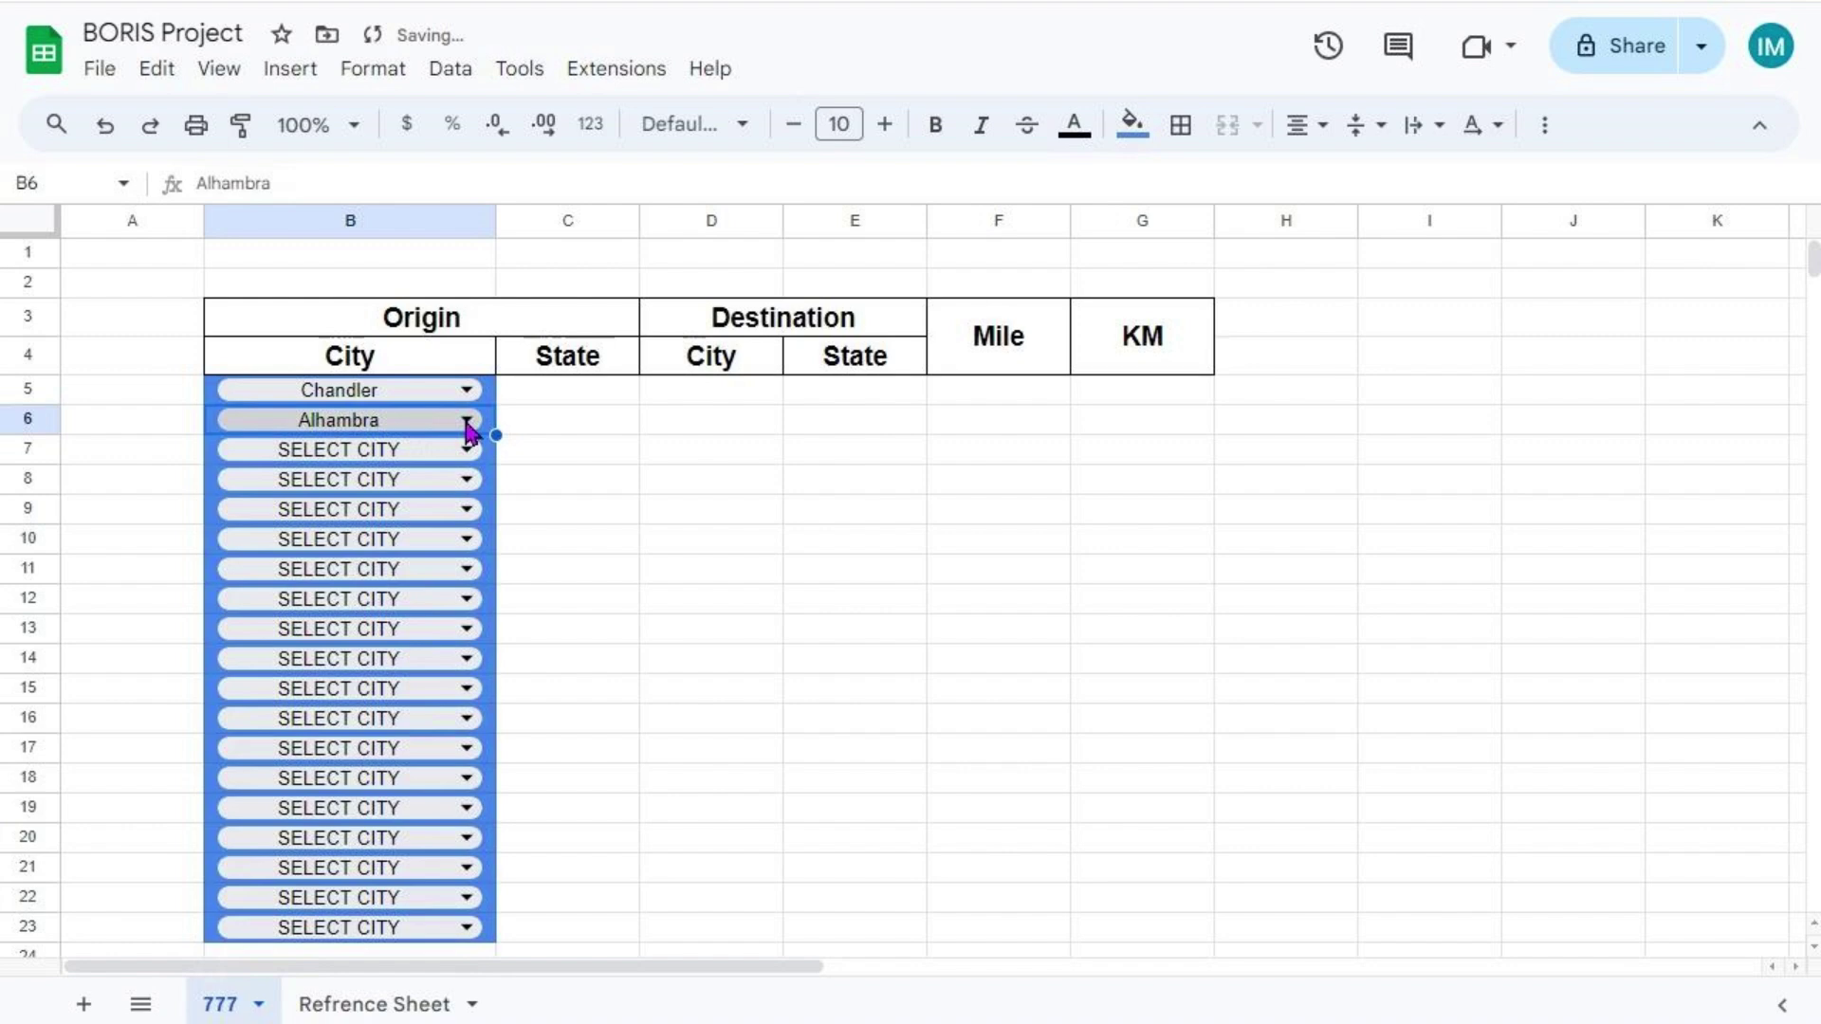
pyautogui.click(466, 422)
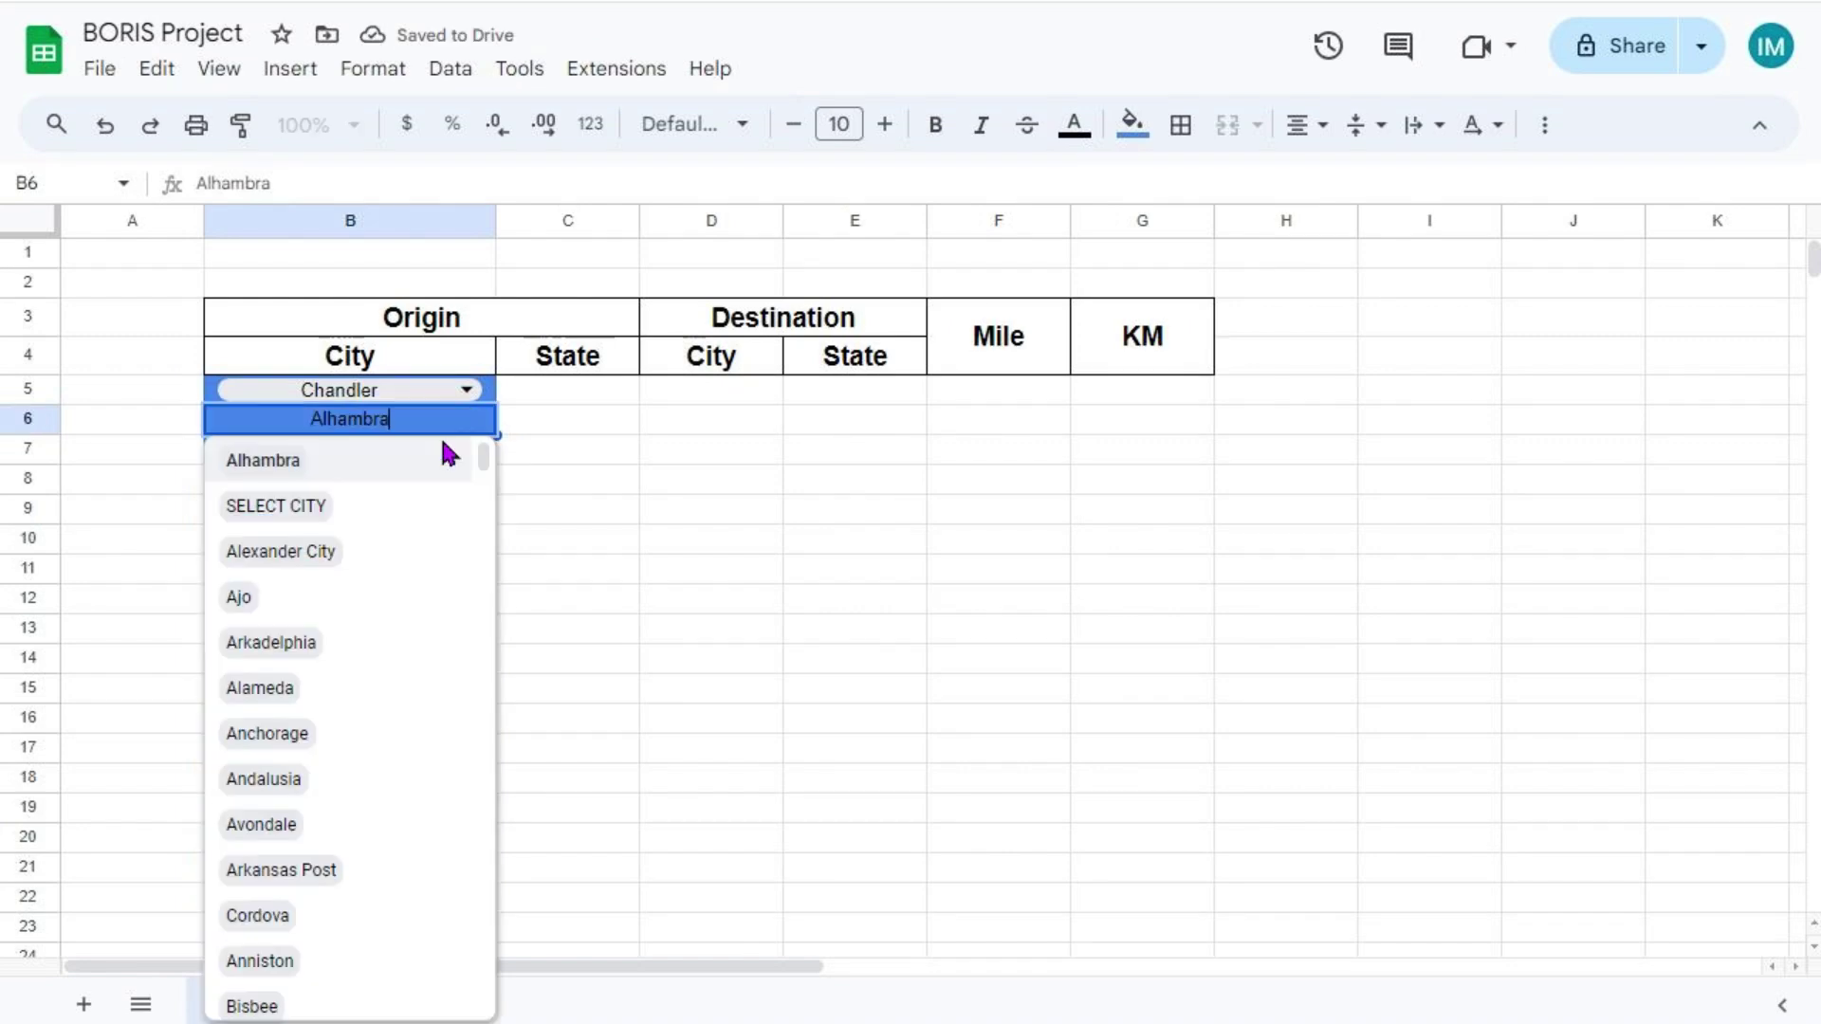
pyautogui.click(451, 390)
pyautogui.hotkey('ctrl', 'z')
pyautogui.hotkey('ctrl', 'z')
# - On Refrence Sheet, enter SELECT STATE in A5 beside the state headings
pyautogui.click(610, 397)
pyautogui.hotkey('ctrl', 'shift', 'pagedown')
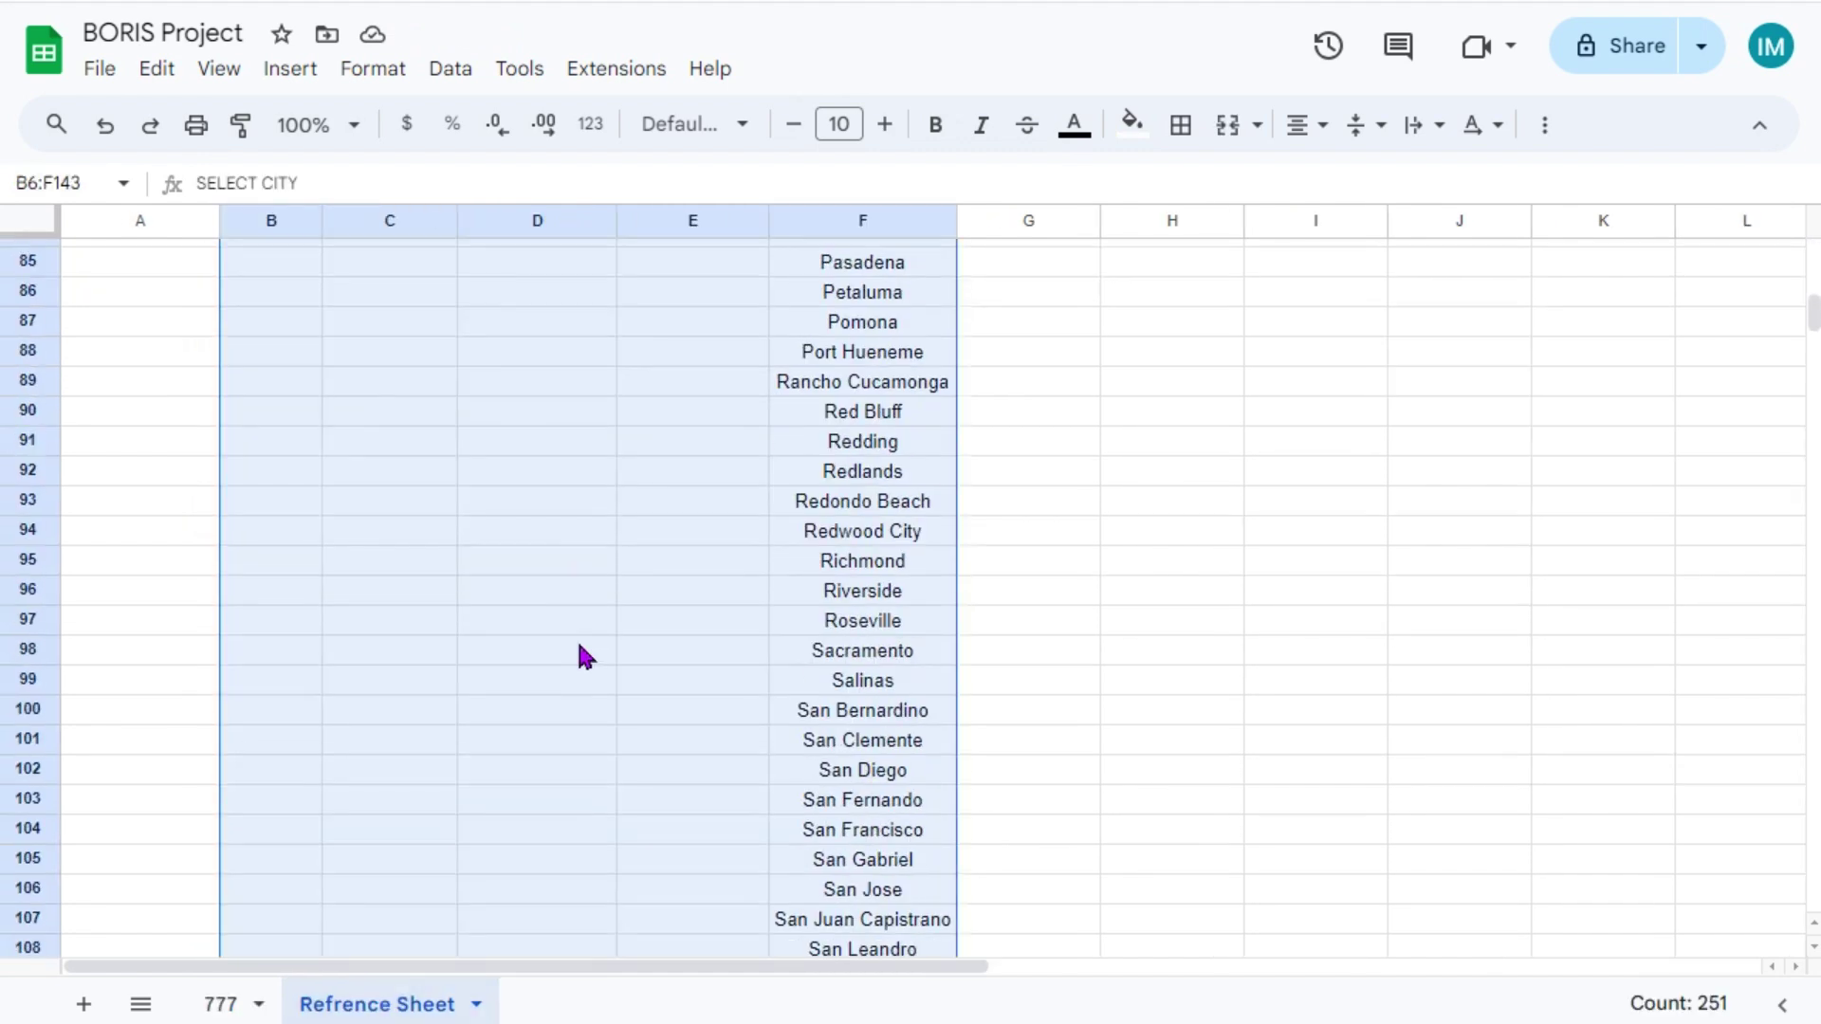
pyautogui.click(157, 429)
pyautogui.write('Select')
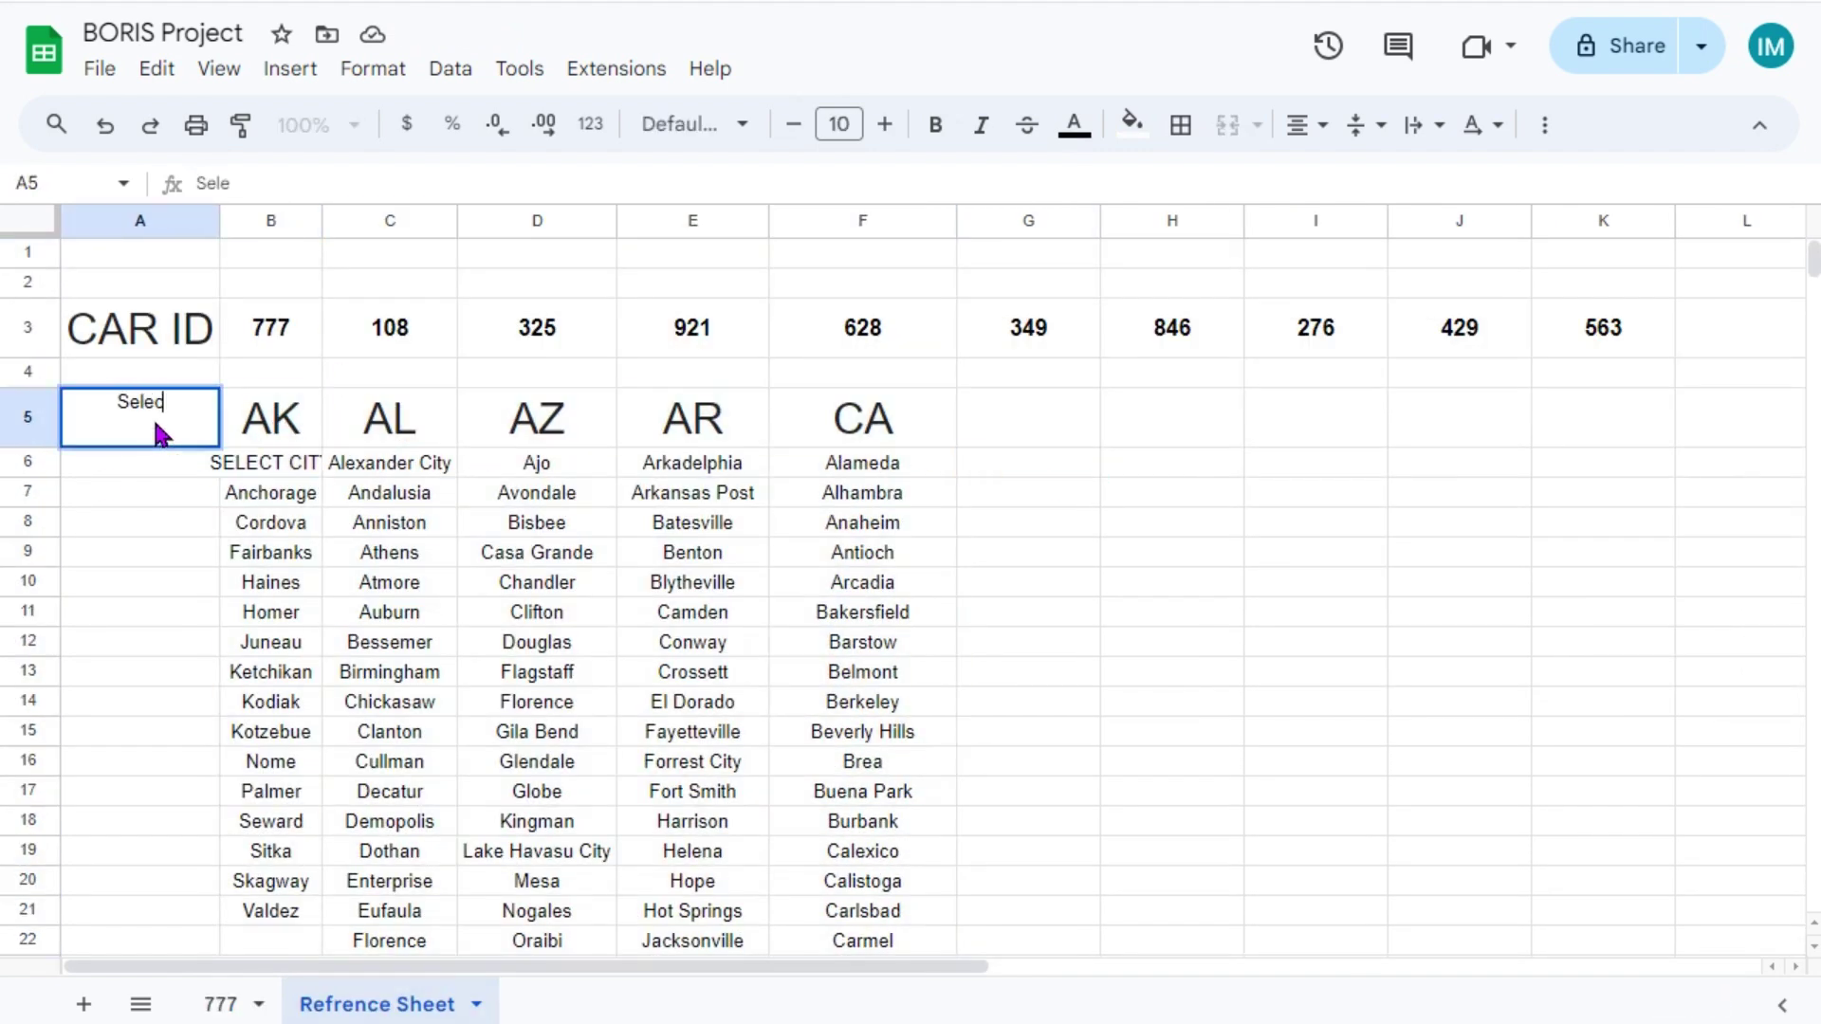
pyautogui.press('BackSpace')
pyautogui.press('BackSpace')
pyautogui.press('BackSpace')
pyautogui.press('BackSpace')
pyautogui.press('BackSpace')
pyautogui.press('BackSpace')
pyautogui.write('SELECT STATE')
pyautogui.press('Return')
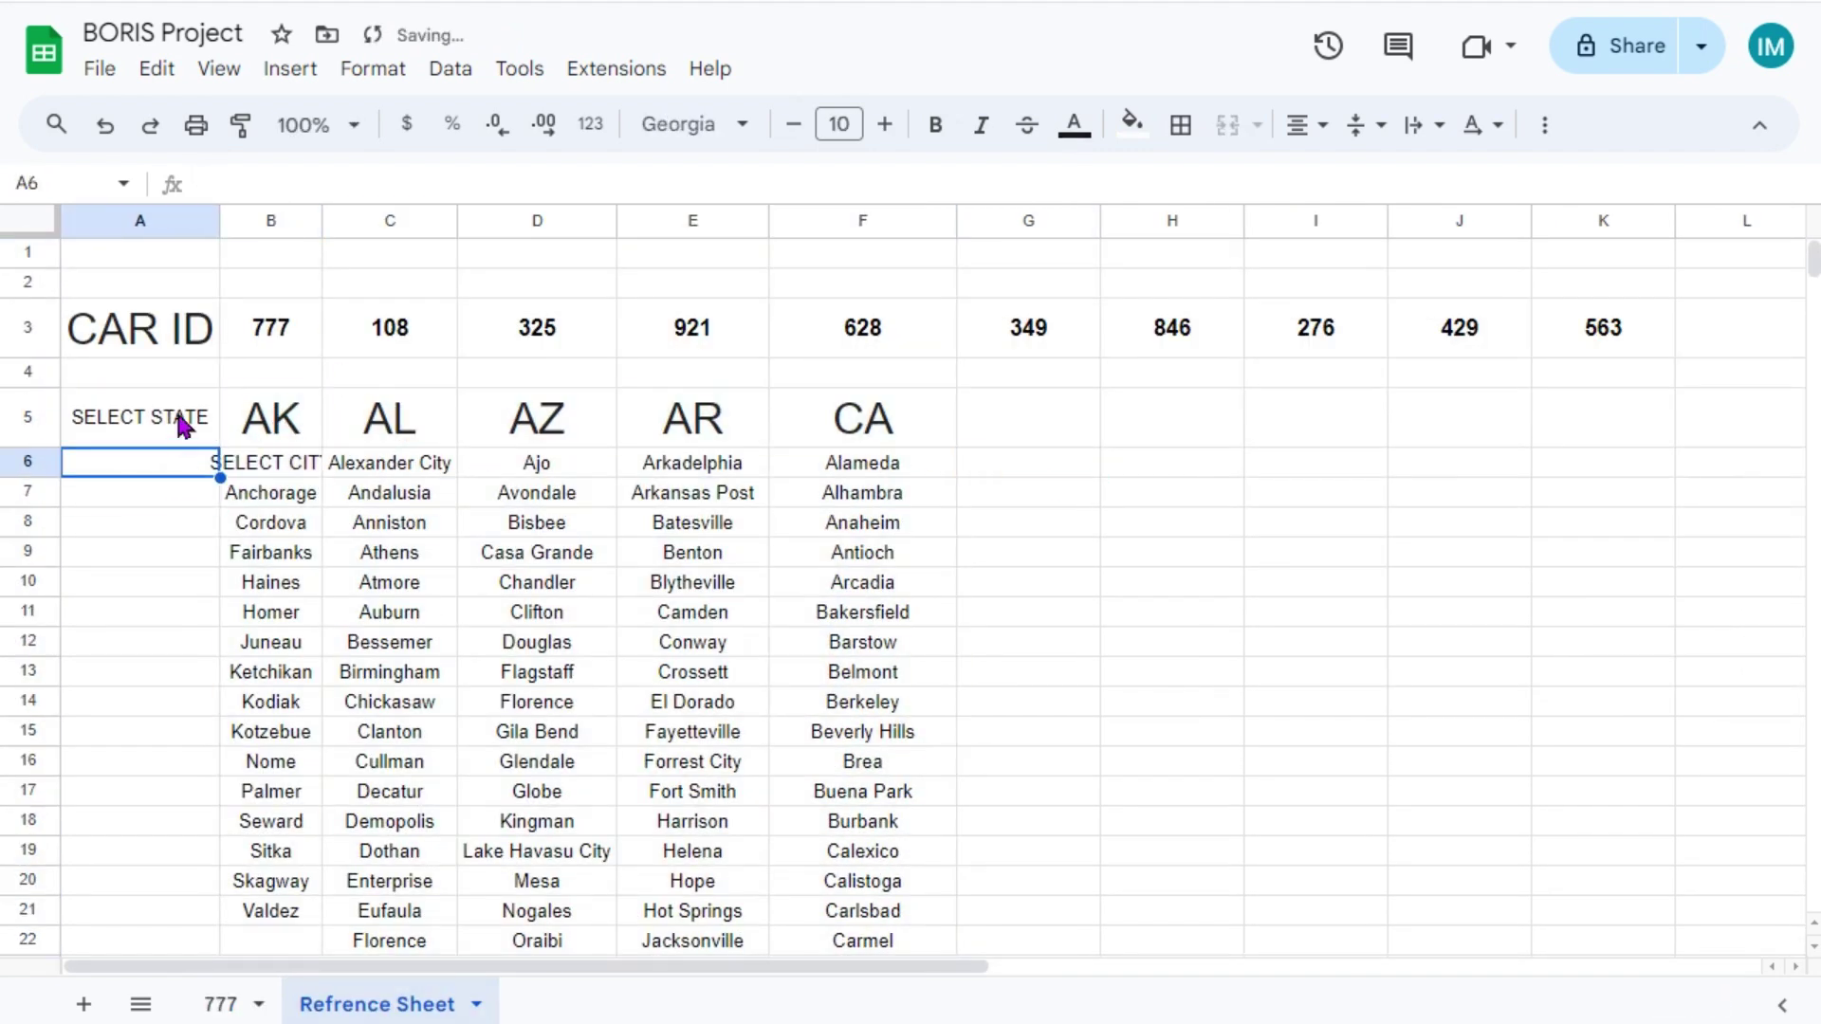
# - Add a dropdown to C5 on the 777 sheet and set its criteria to Dropdown (from a range)
pyautogui.moveTo(187, 418); pyautogui.dragTo(862, 418)
pyautogui.hotkey('ctrl', 'shift', 'pageup')
pyautogui.rightClick(574, 398)
pyautogui.click(664, 879)
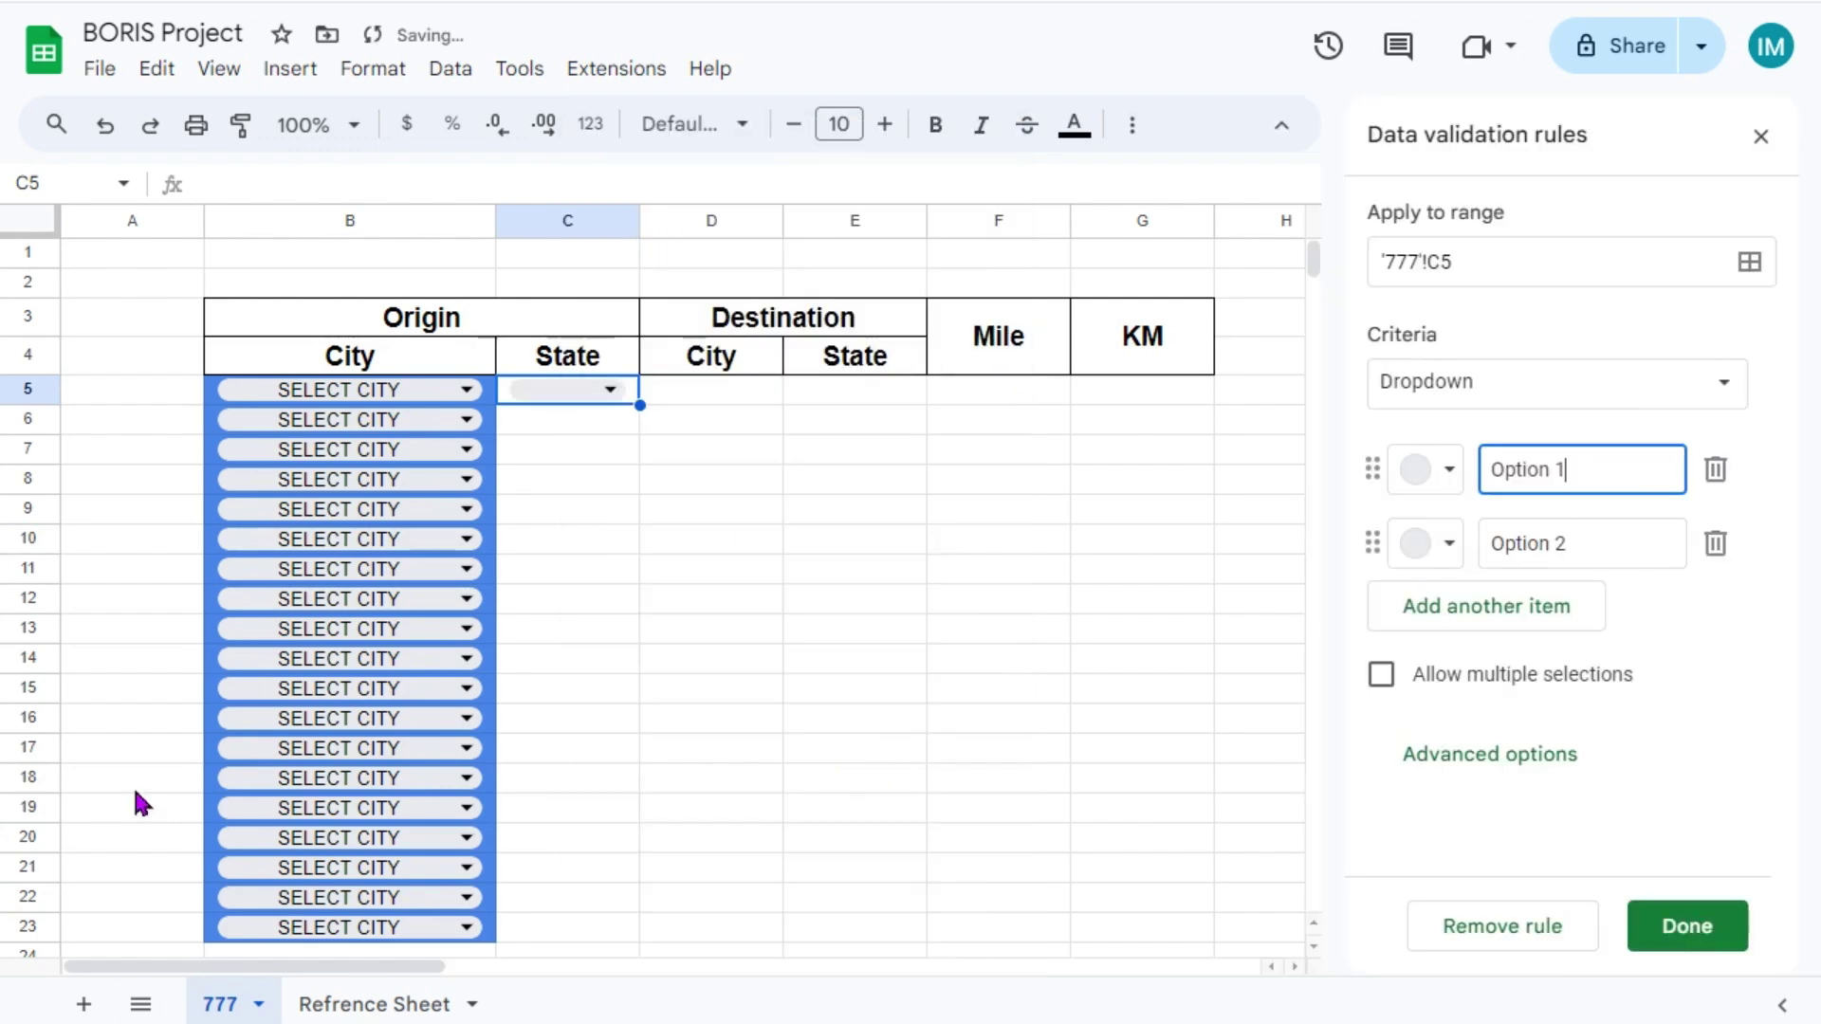
pyautogui.click(1512, 383)
pyautogui.click(1533, 418)
# - Use the state row A5:F5 on Refrence Sheet as the C5 dropdown's source and save the rule
pyautogui.click(392, 1008)
pyautogui.moveTo(139, 417); pyautogui.dragTo(841, 446)
pyautogui.click(1081, 607)
pyautogui.click(1688, 926)
# - On the 777 sheet, choose SELECT STATE in C5 and widen column C to fit the text
pyautogui.click(228, 1005)
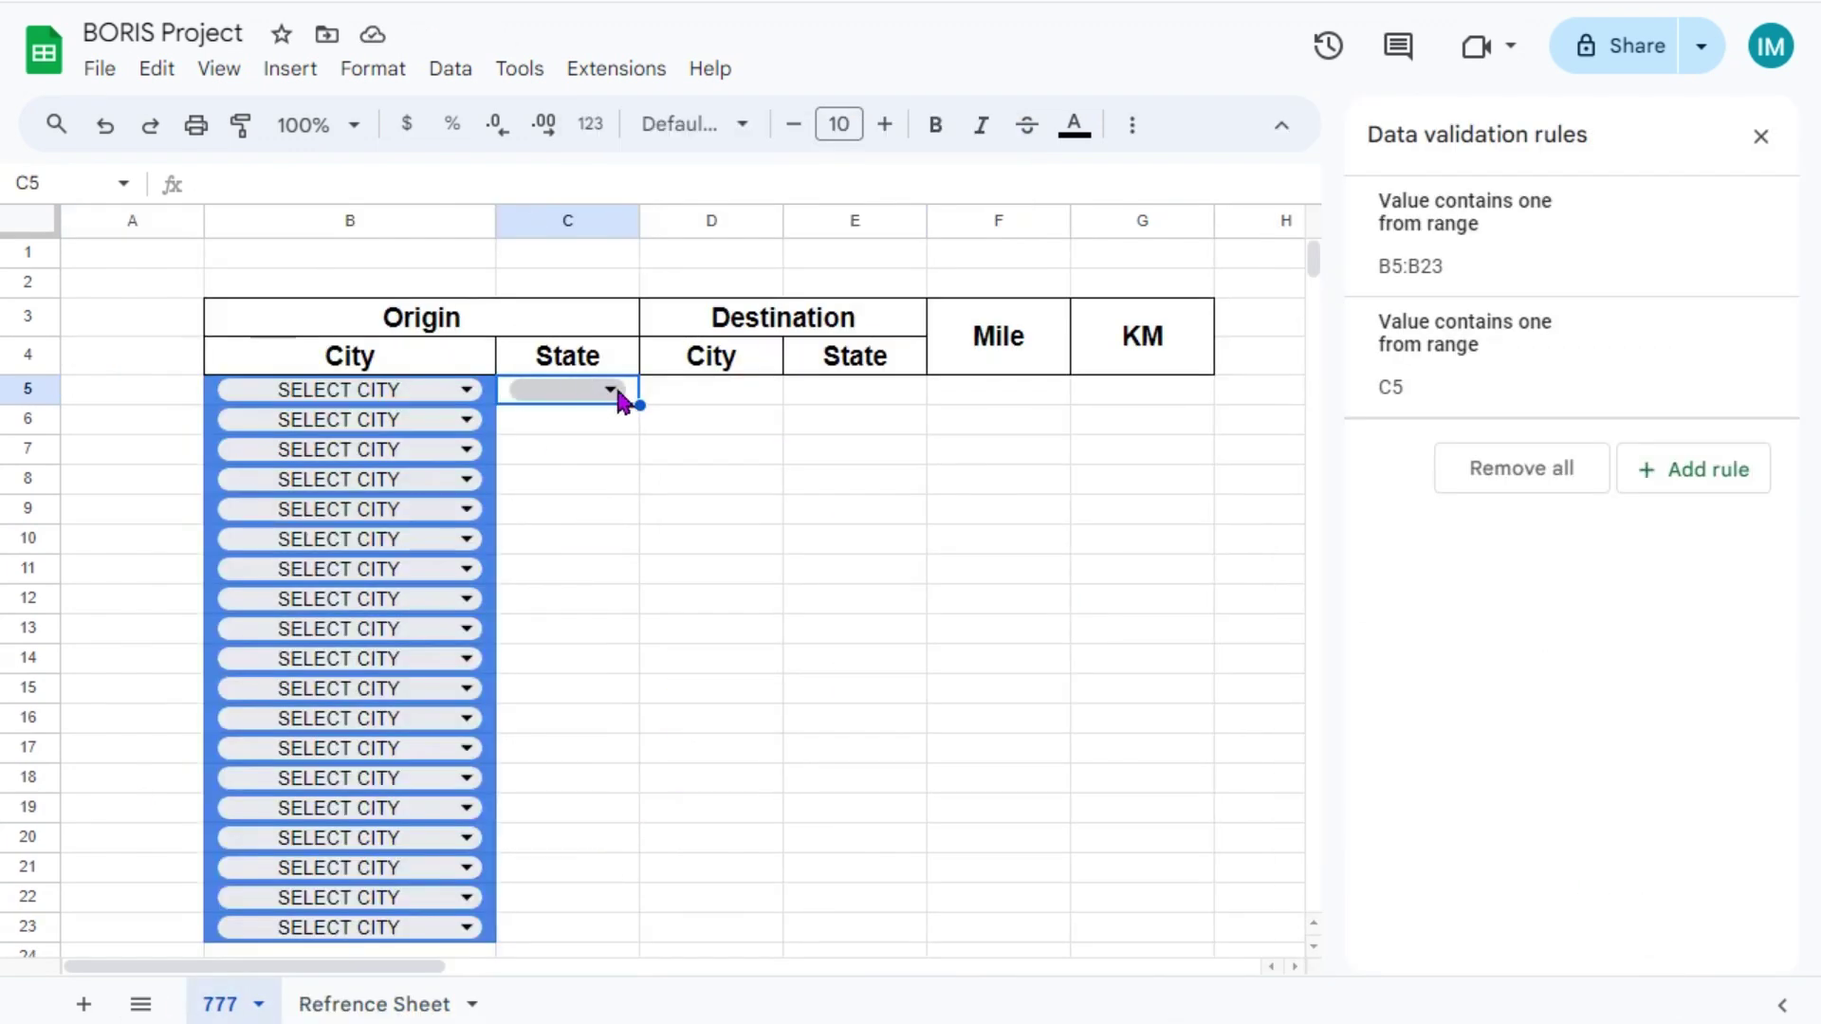
pyautogui.click(617, 394)
pyautogui.click(581, 431)
pyautogui.moveTo(638, 221); pyautogui.dragTo(715, 228)
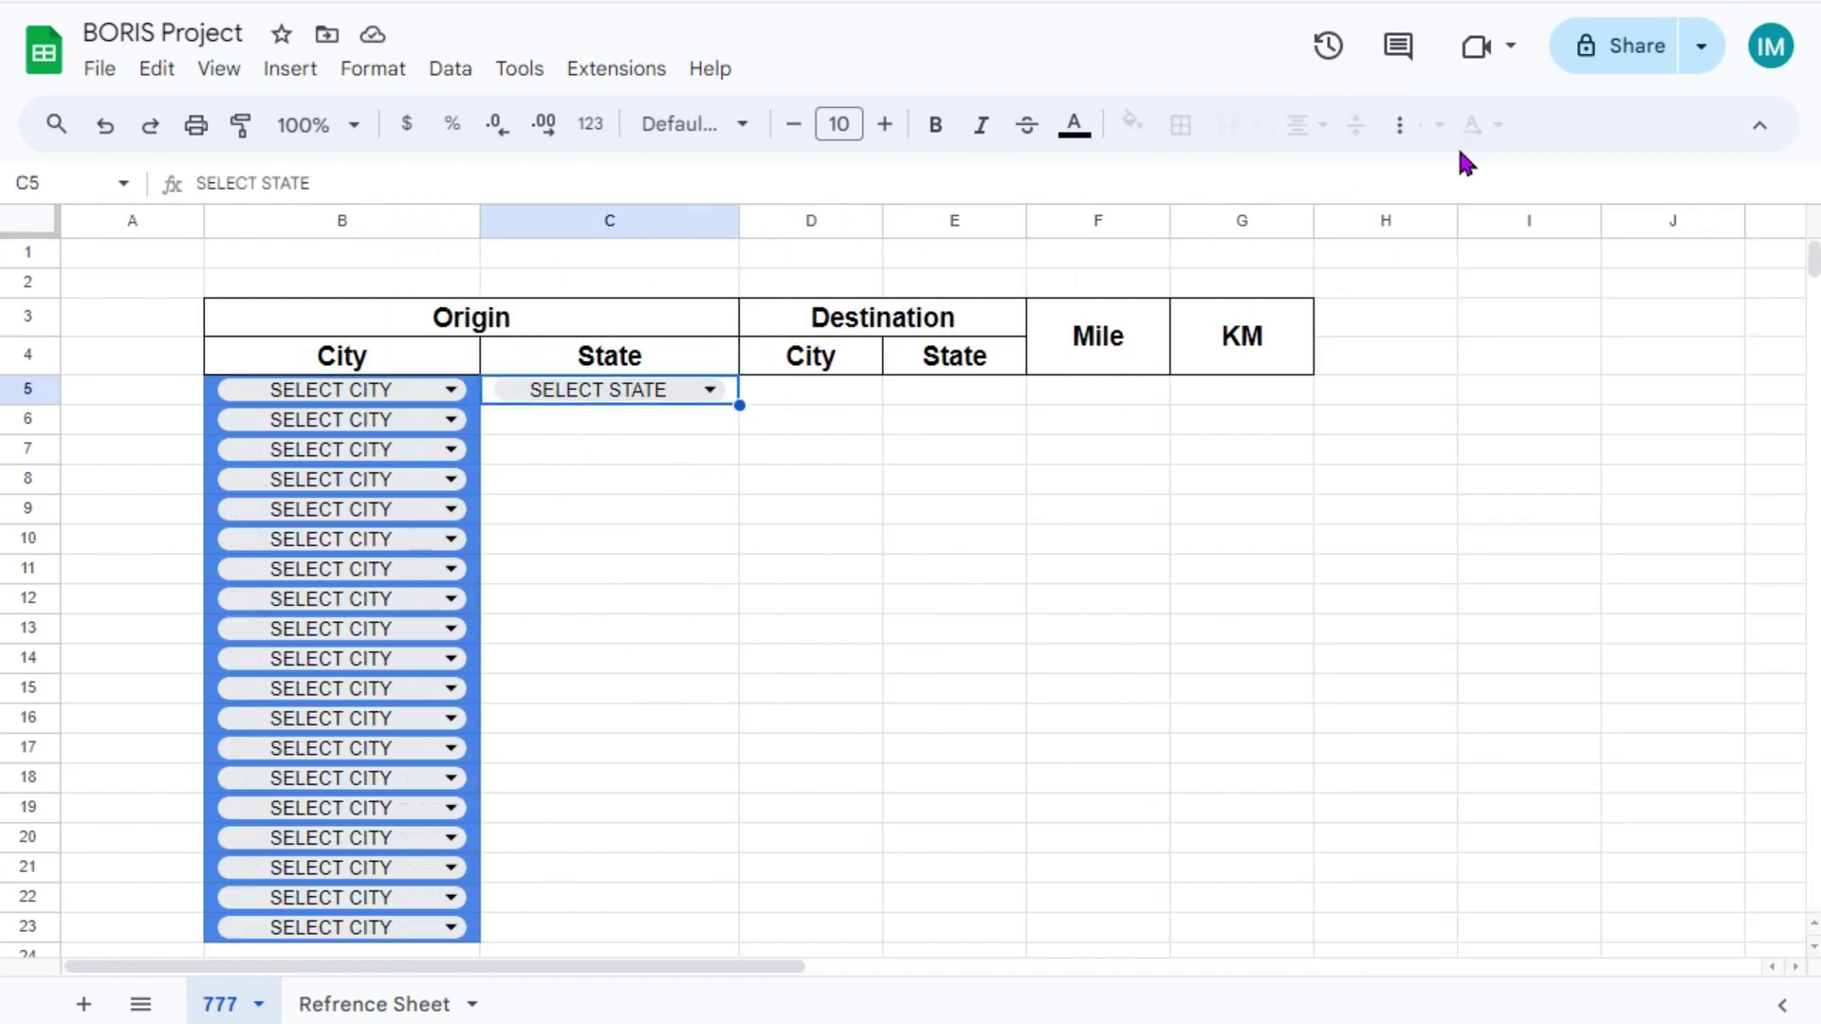
# - Fill cell C5 with light pink and copy its dropdown and fill down through C23
pyautogui.click(1131, 122)
pyautogui.click(1422, 319)
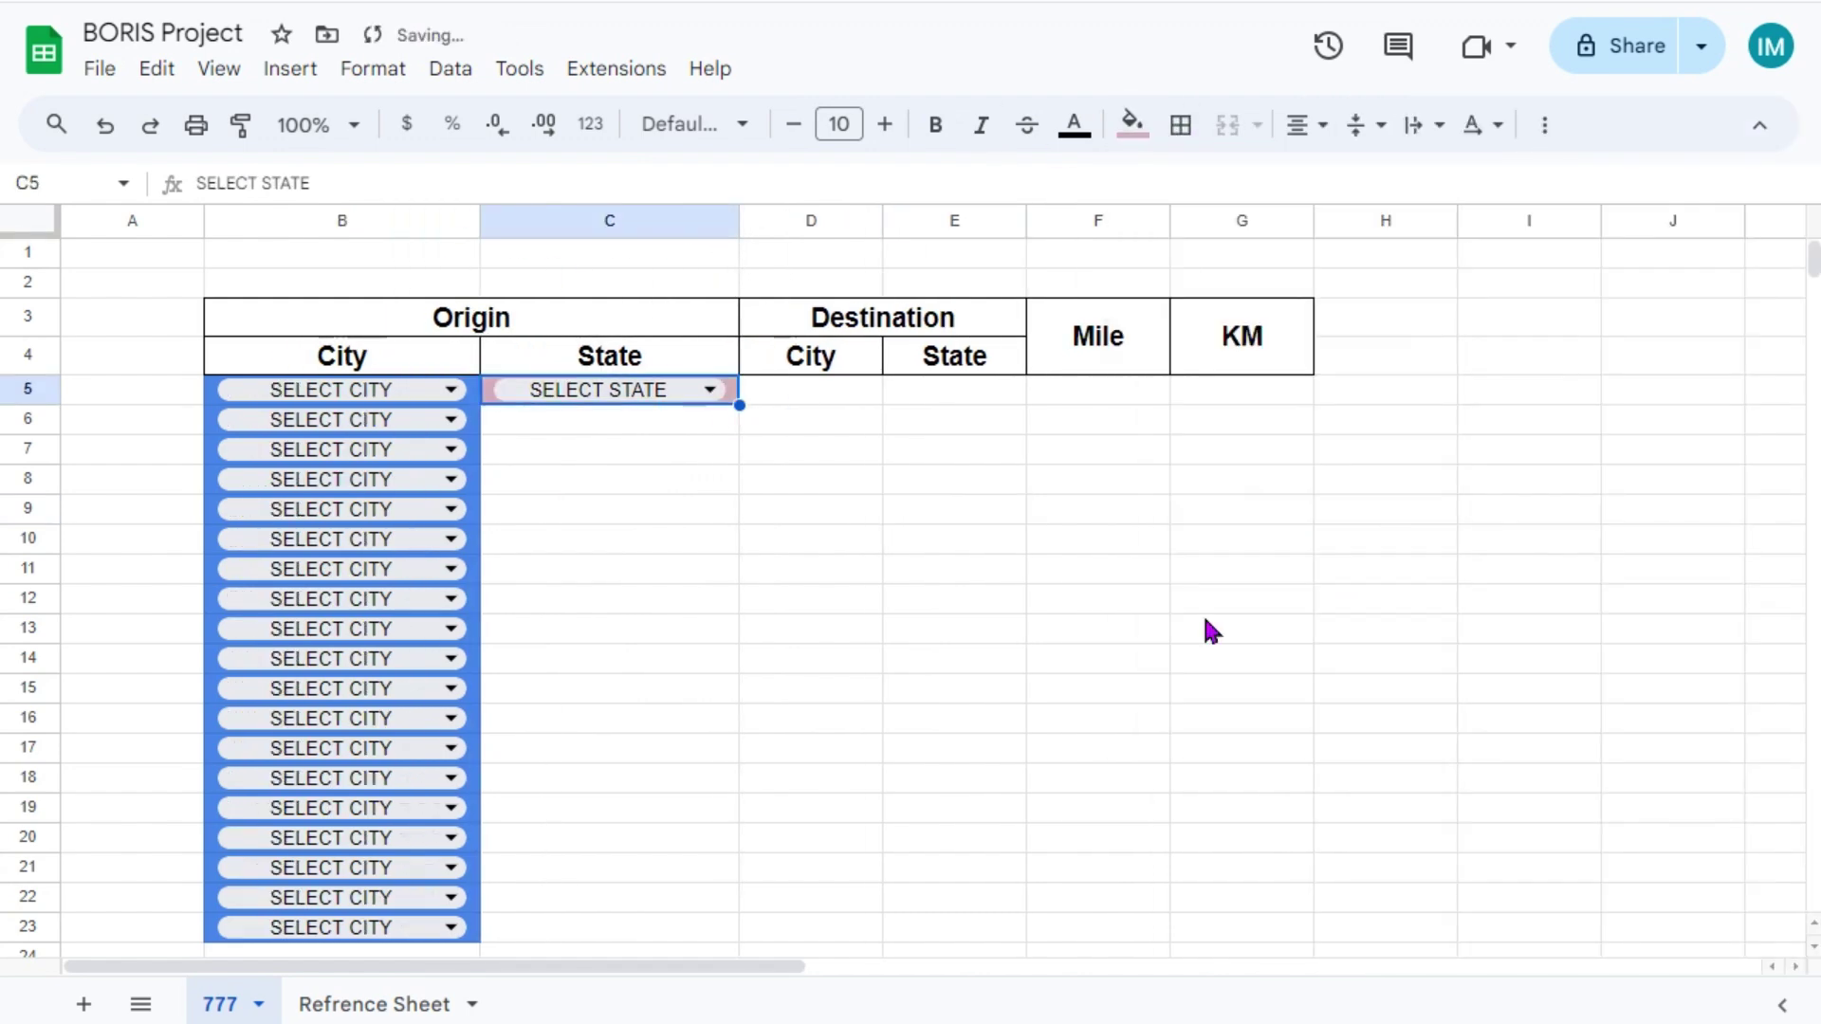
pyautogui.moveTo(740, 405); pyautogui.dragTo(692, 878)
pyautogui.click(954, 643)
# - Choose Alexander City as the origin city in B5 and AK as the origin state in C5
pyautogui.click(439, 349)
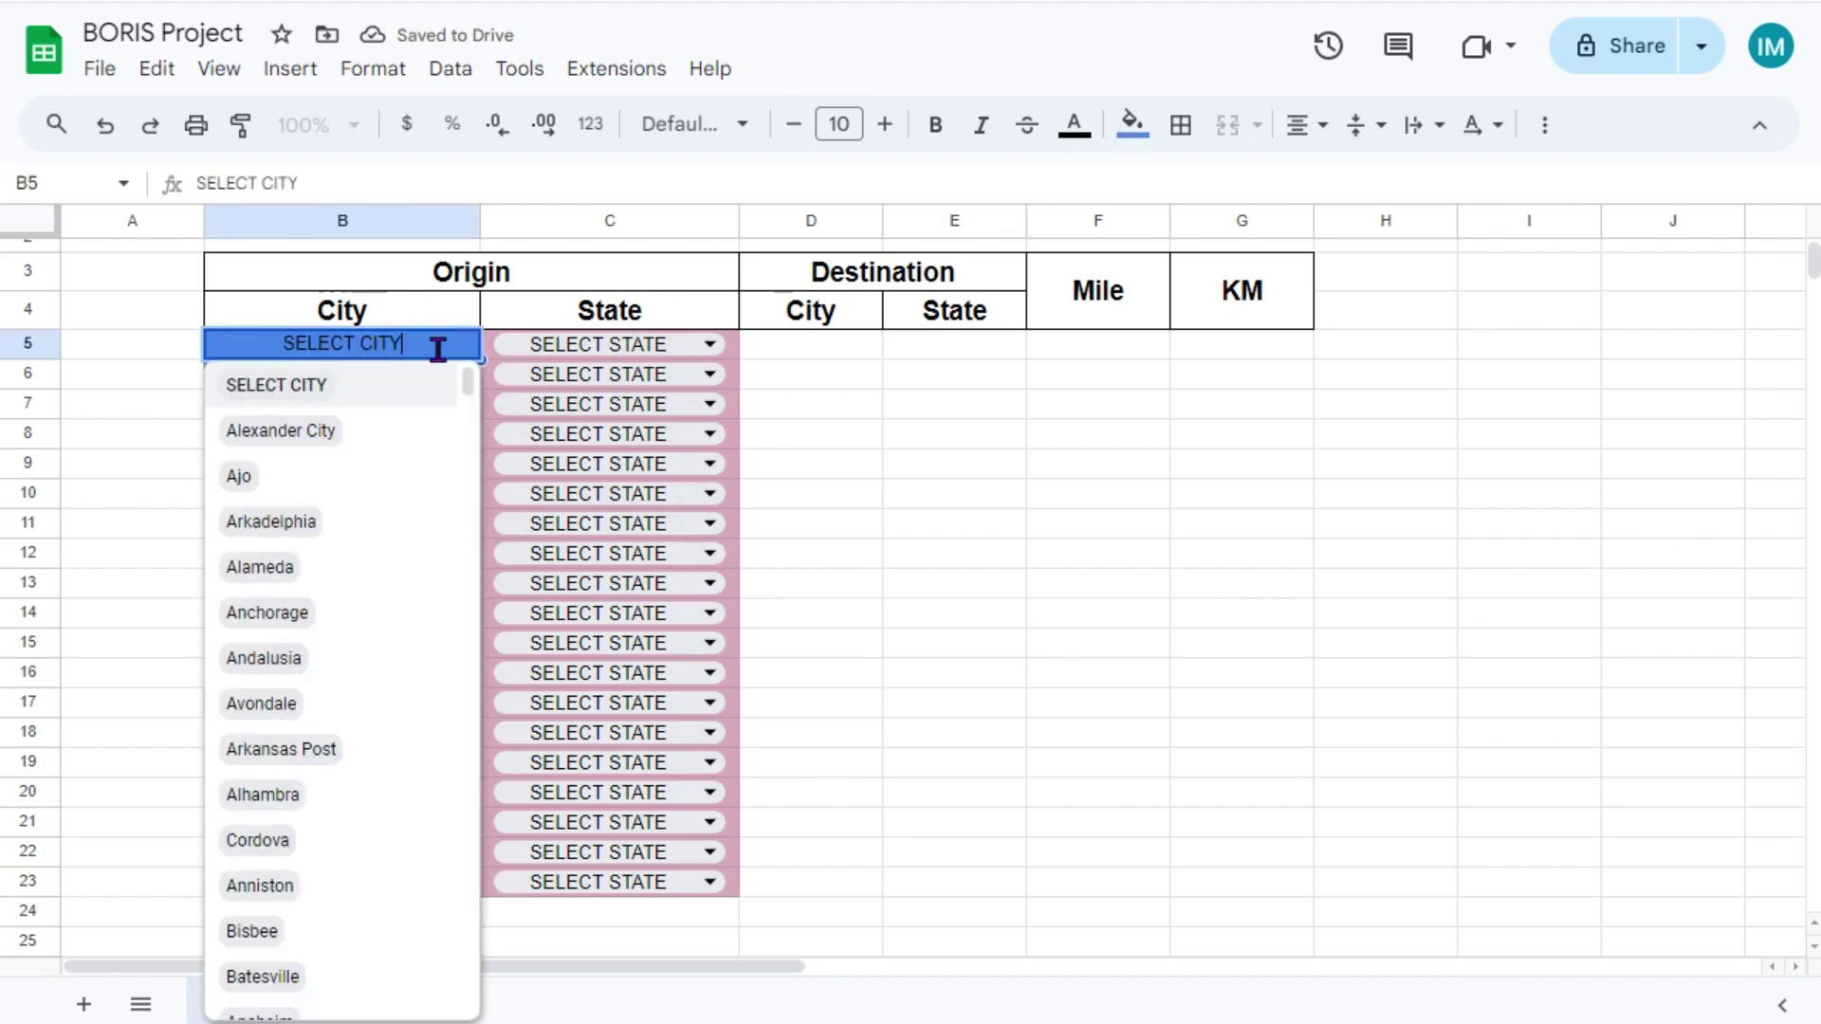
pyautogui.click(277, 427)
pyautogui.click(712, 358)
pyautogui.click(545, 427)
pyautogui.click(470, 285)
pyautogui.click(811, 612)
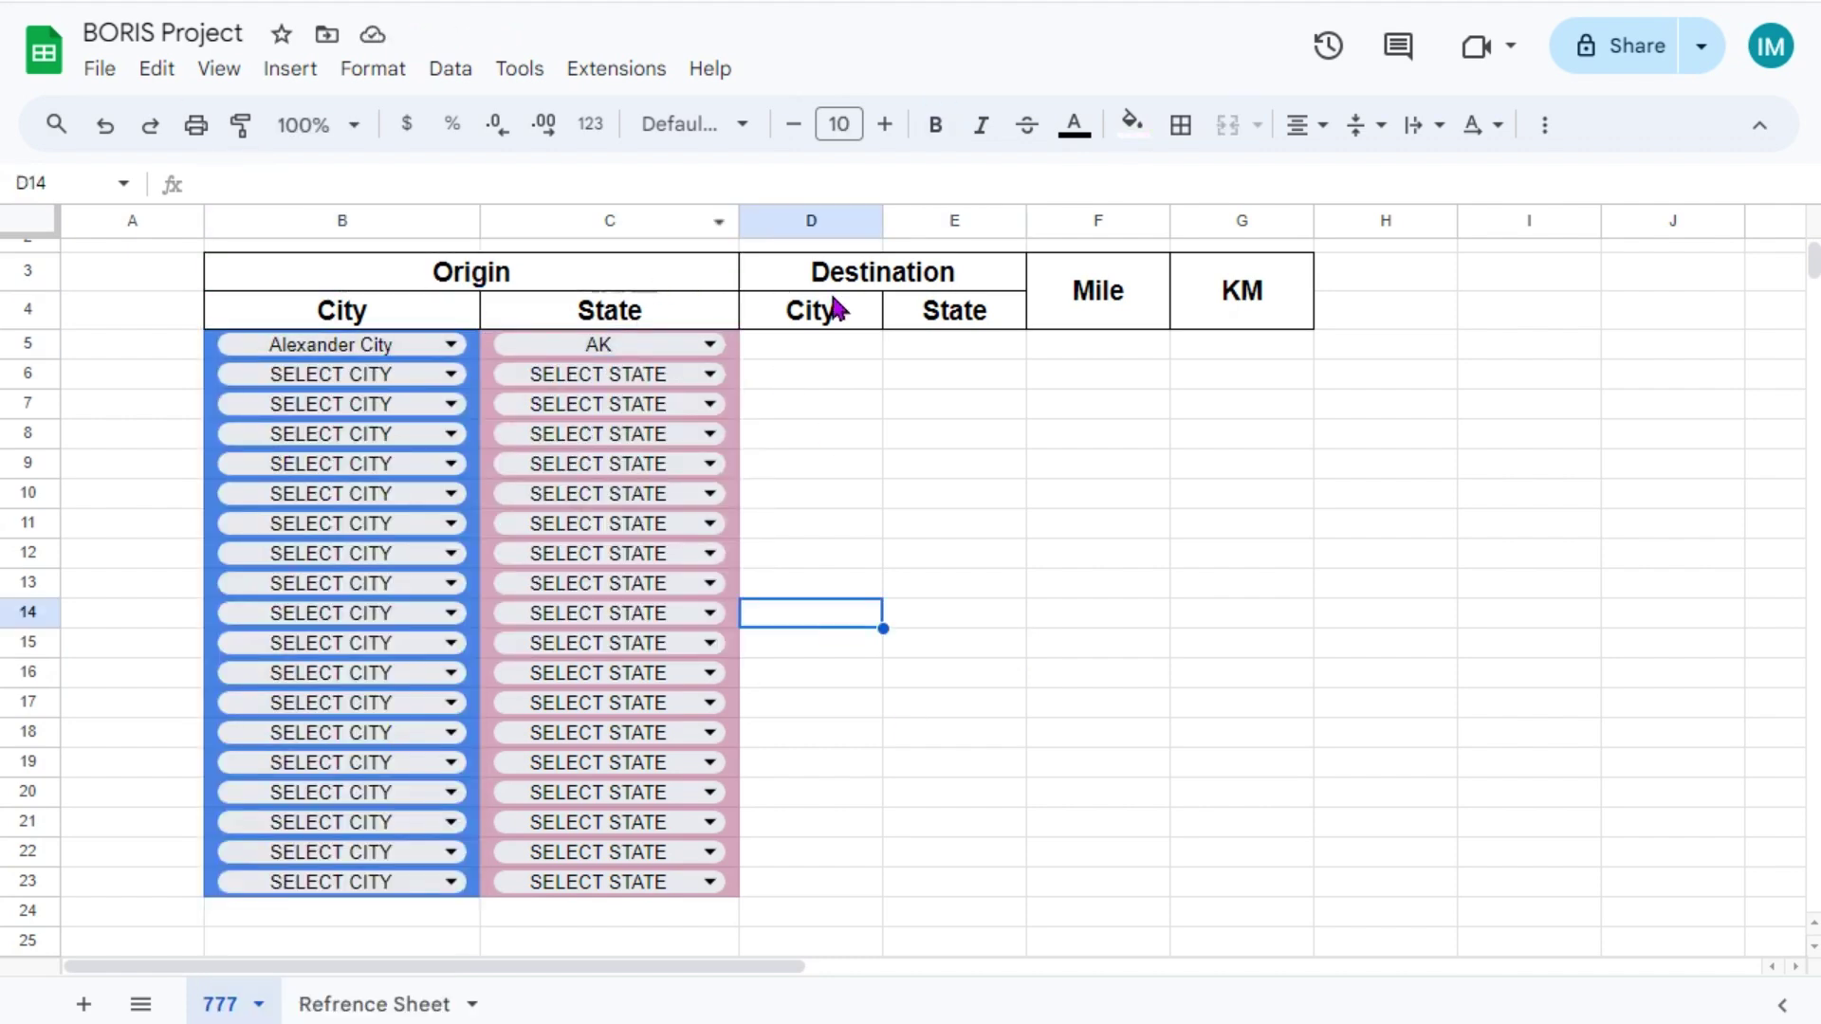
# - Copy the origin dropdowns in B5:C5 to the destination cells D5:E5
pyautogui.click(733, 358)
pyautogui.hotkey('shift', 'Left')
pyautogui.hotkey('ctrl', 'c')
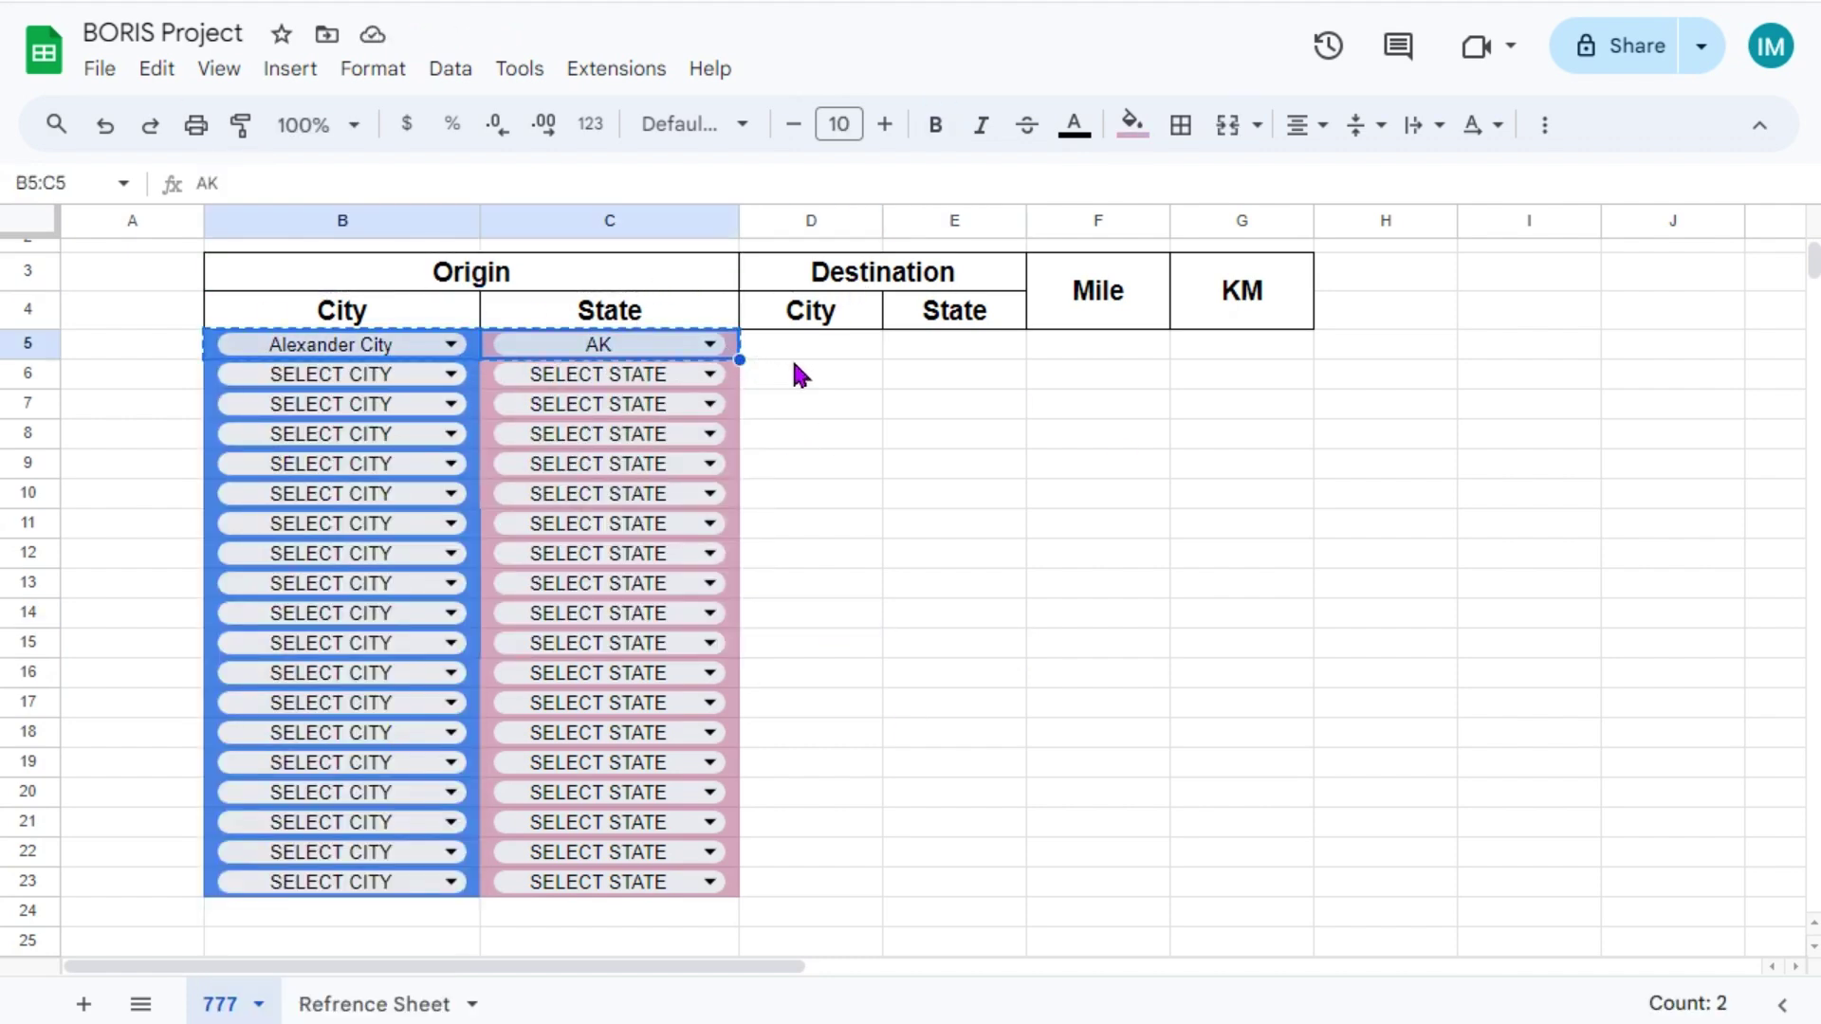
pyautogui.click(793, 358)
pyautogui.hotkey('ctrl', 'v')
# - Resize columns B through E to one equal width that fits the destination dropdown text
pyautogui.moveTo(811, 220); pyautogui.dragTo(886, 210)
pyautogui.click(954, 493)
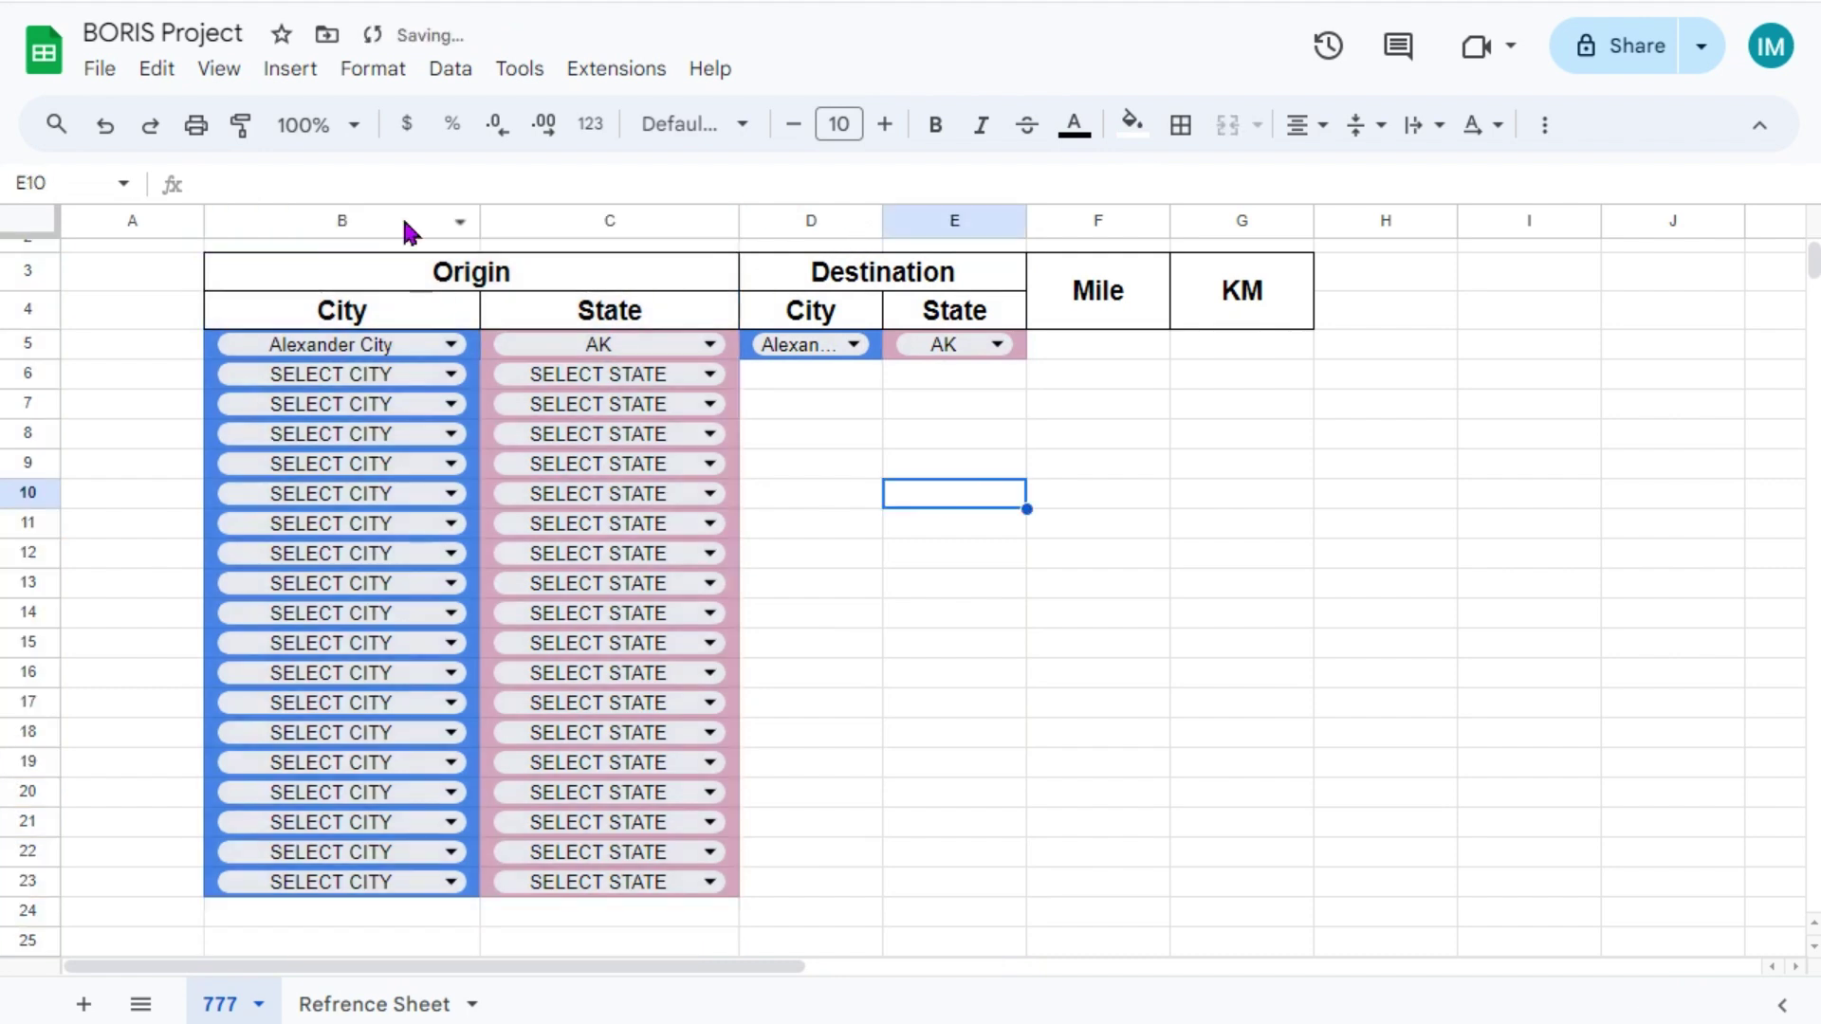
pyautogui.rightClick(854, 220)
pyautogui.moveTo(407, 224); pyautogui.dragTo(1053, 207)
pyautogui.click(1420, 569)
# - Set the destination dropdowns to SELECT CITY in D5 and SELECT STATE in E5
pyautogui.click(989, 390)
pyautogui.click(1065, 484)
pyautogui.click(1193, 390)
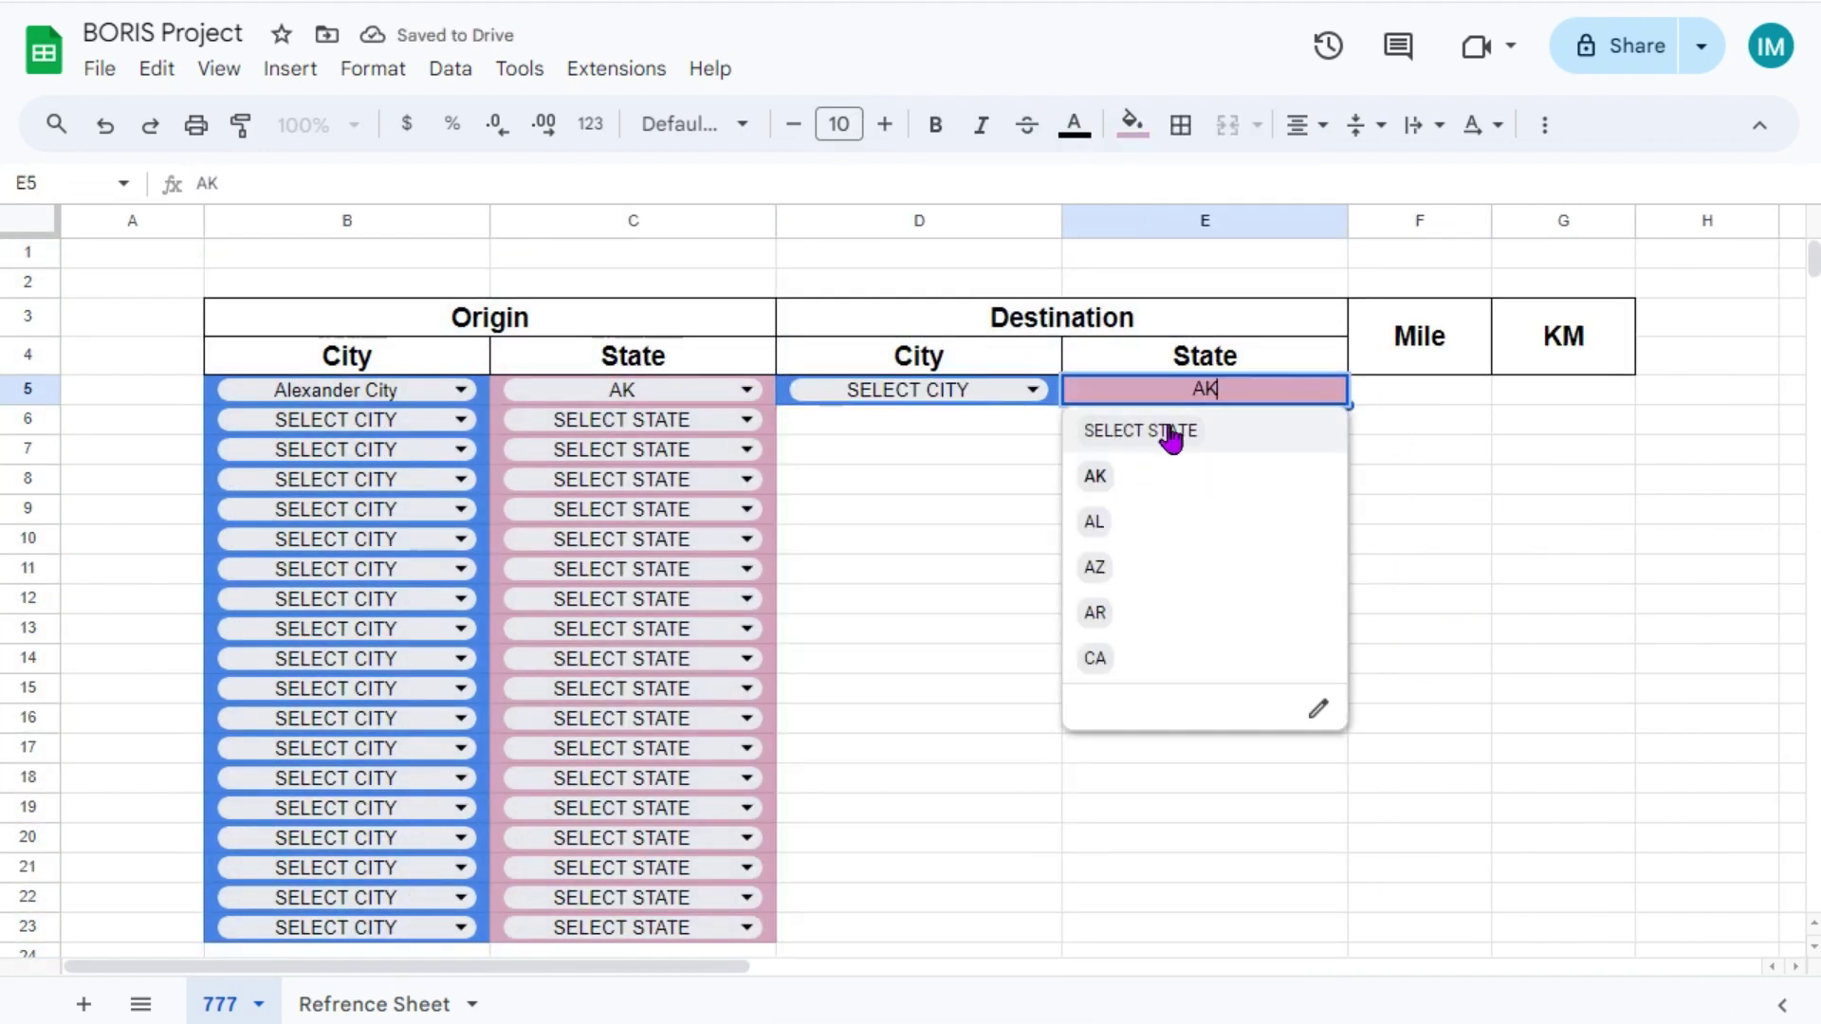
pyautogui.click(1171, 430)
# - Copy the destination dropdowns in D5:E5 down through row 23
pyautogui.press('Left')
pyautogui.hotkey('shift', 'Right')
pyautogui.moveTo(1348, 405); pyautogui.dragTo(1349, 934)
pyautogui.click(1564, 689)
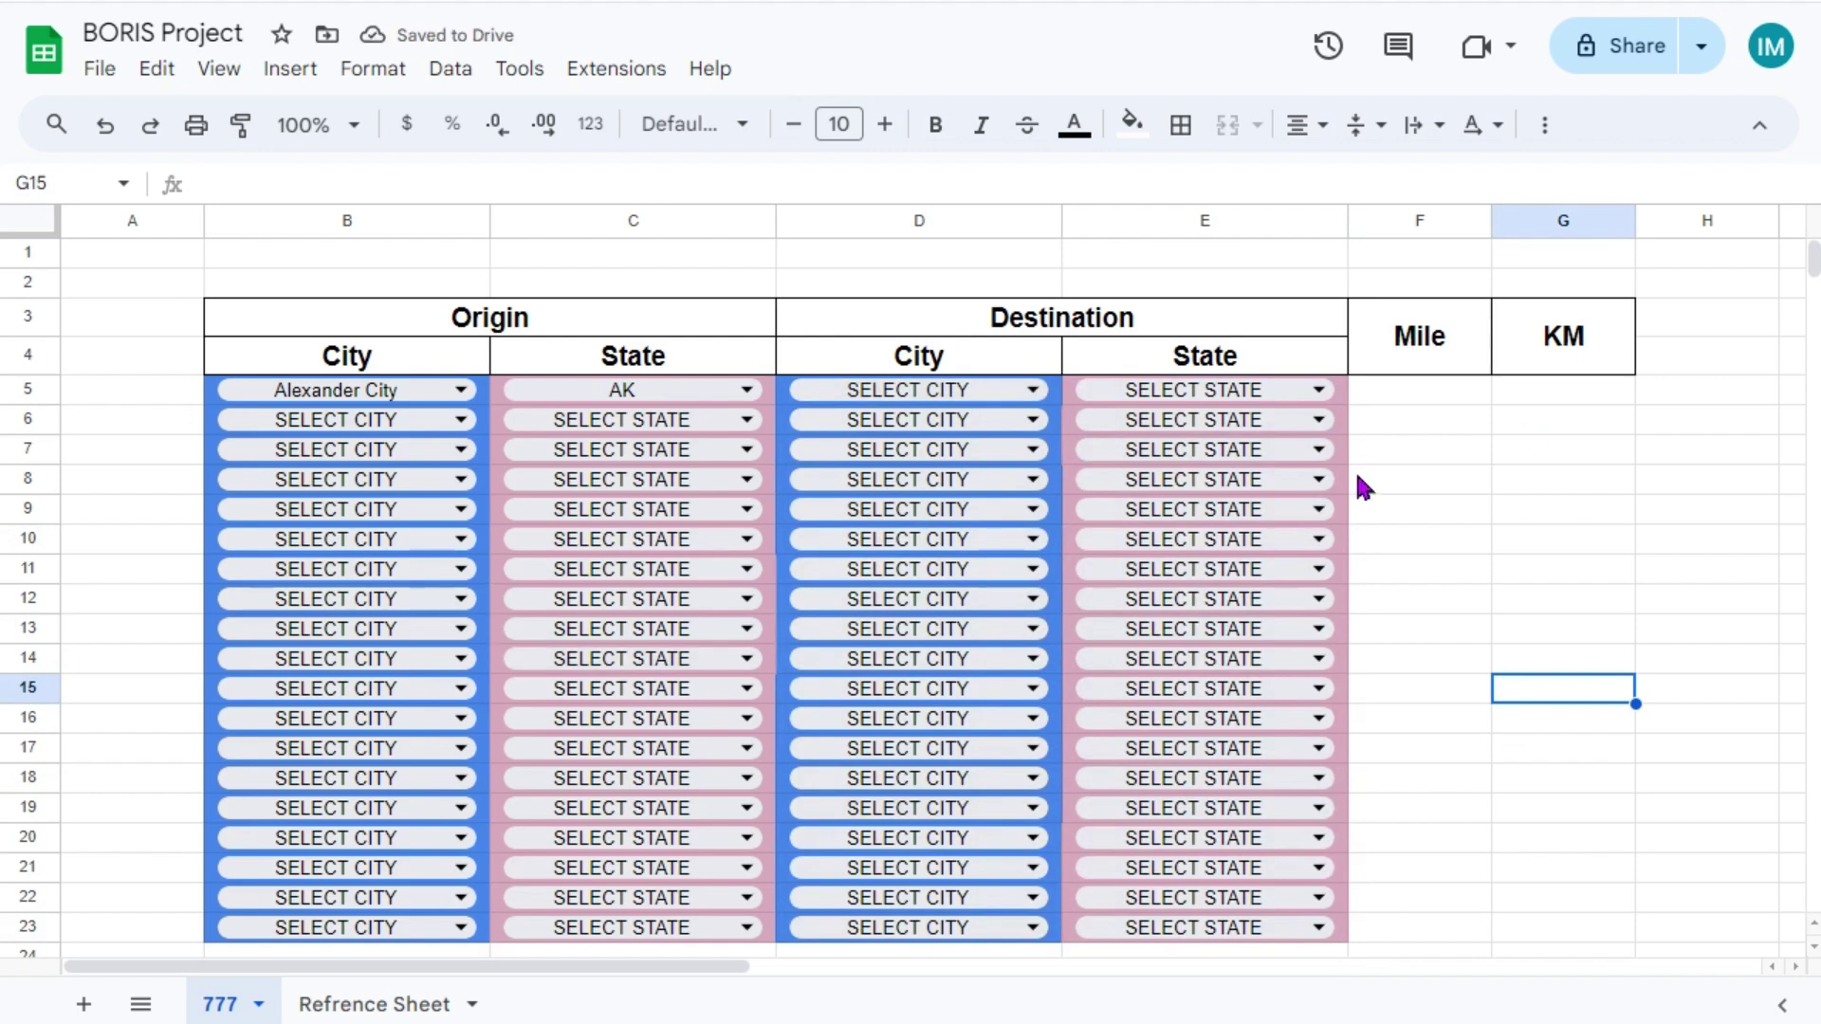
# - Fill the Mile and KM cells F5:G23 with light green
pyautogui.moveTo(1433, 391); pyautogui.dragTo(1555, 935)
pyautogui.click(1131, 123)
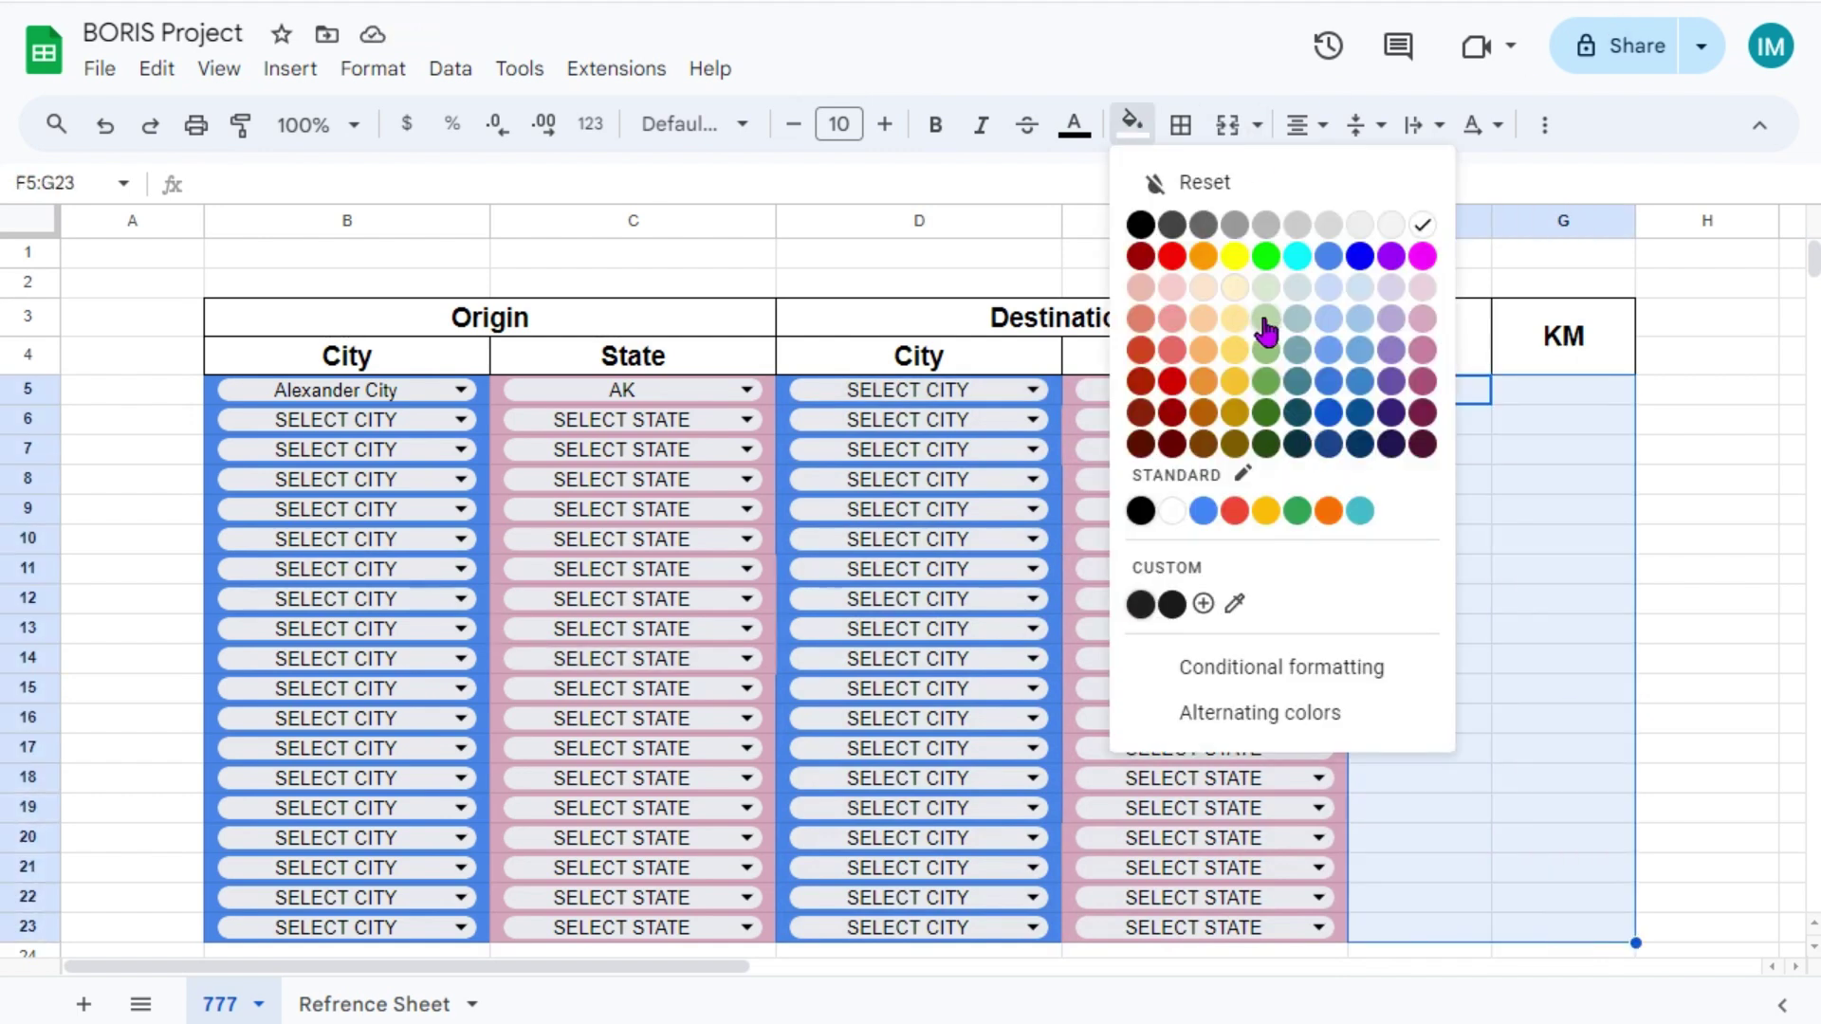
pyautogui.click(1266, 319)
# - Give the header block B3:G4 a dark blue fill and white text
pyautogui.moveTo(399, 318); pyautogui.dragTo(1420, 358)
pyautogui.click(1563, 335)
pyautogui.click(1138, 128)
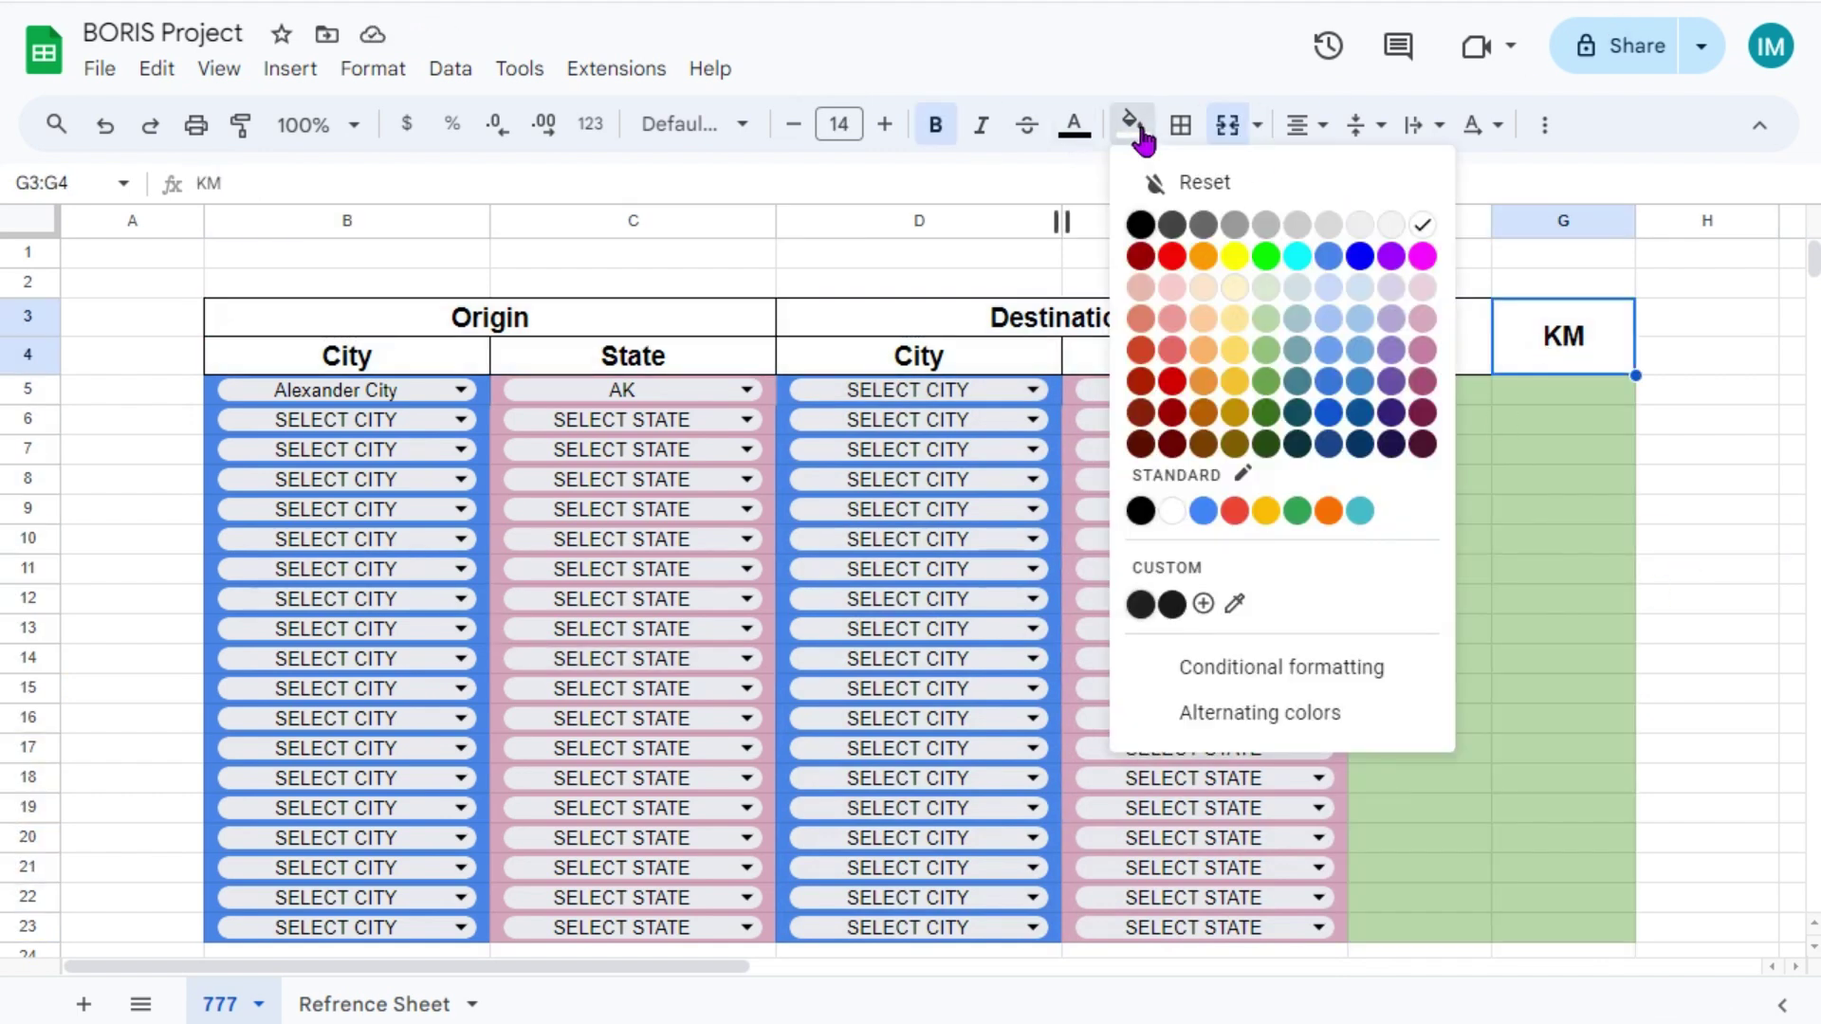
pyautogui.click(1360, 444)
pyautogui.moveTo(398, 318); pyautogui.dragTo(1525, 354)
pyautogui.click(1132, 124)
pyautogui.click(1360, 444)
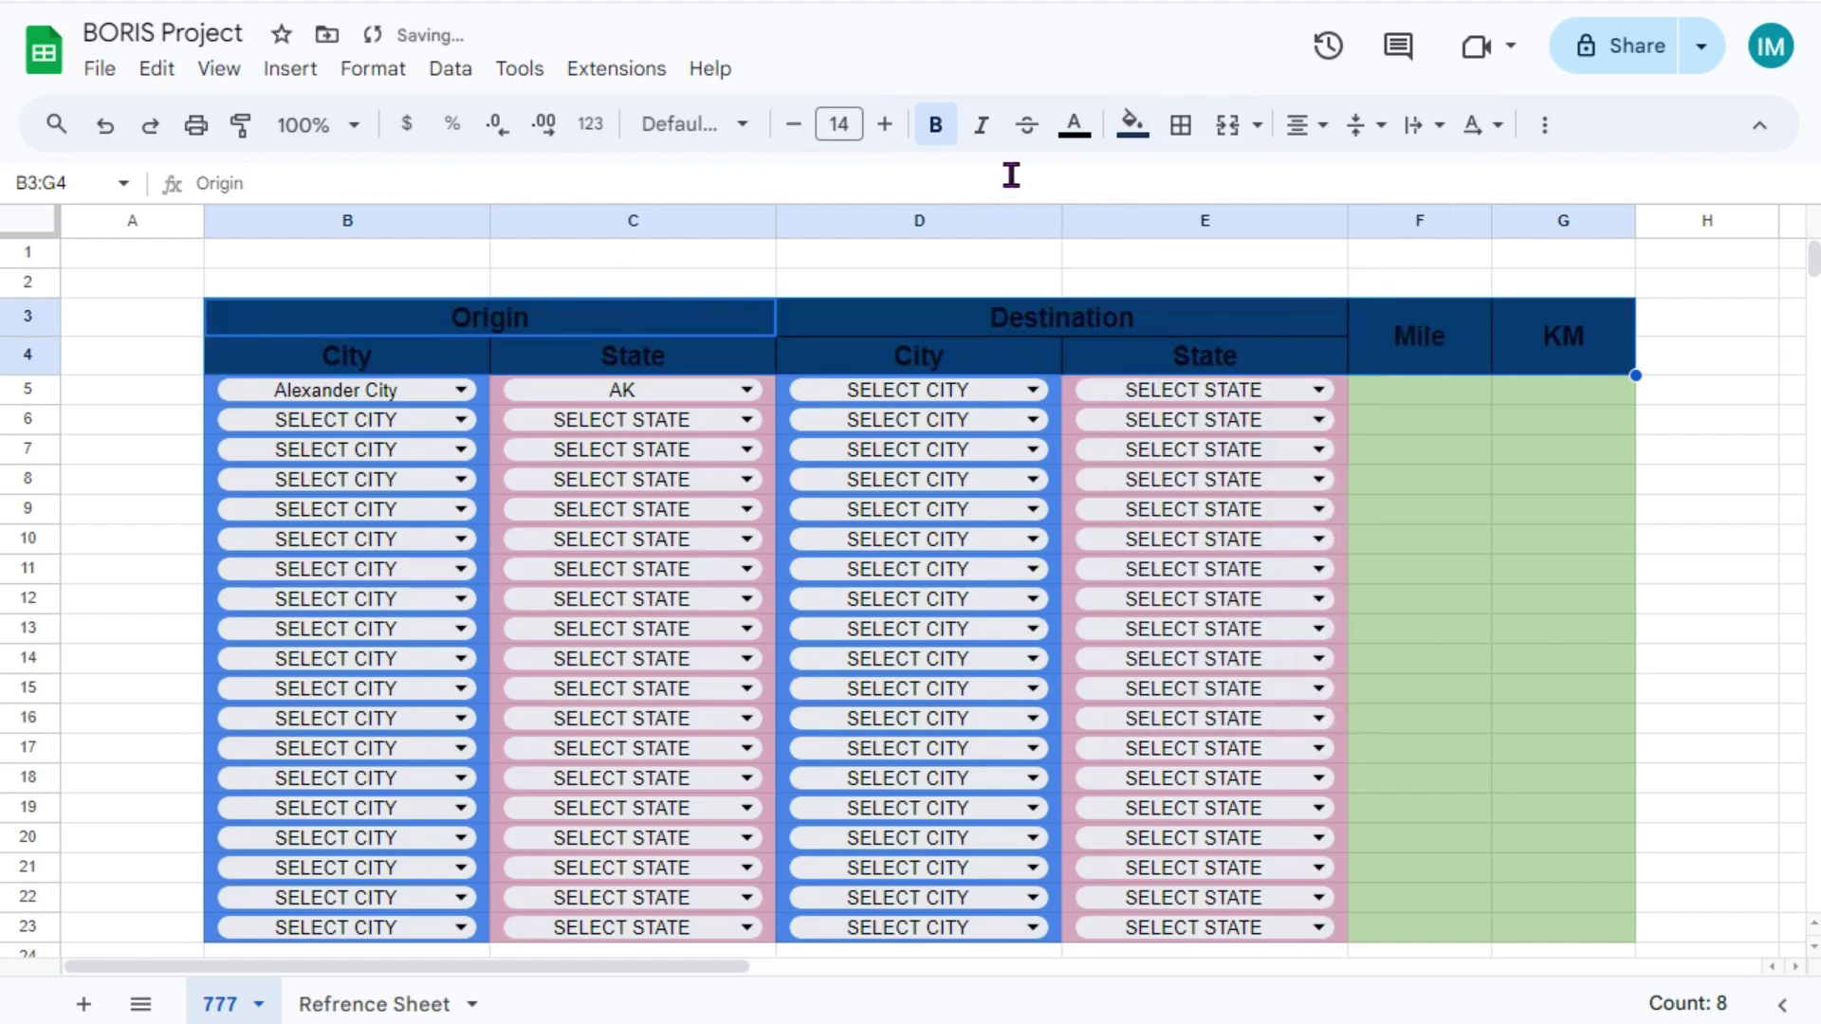
pyautogui.click(1075, 124)
pyautogui.click(1360, 224)
pyautogui.click(1707, 419)
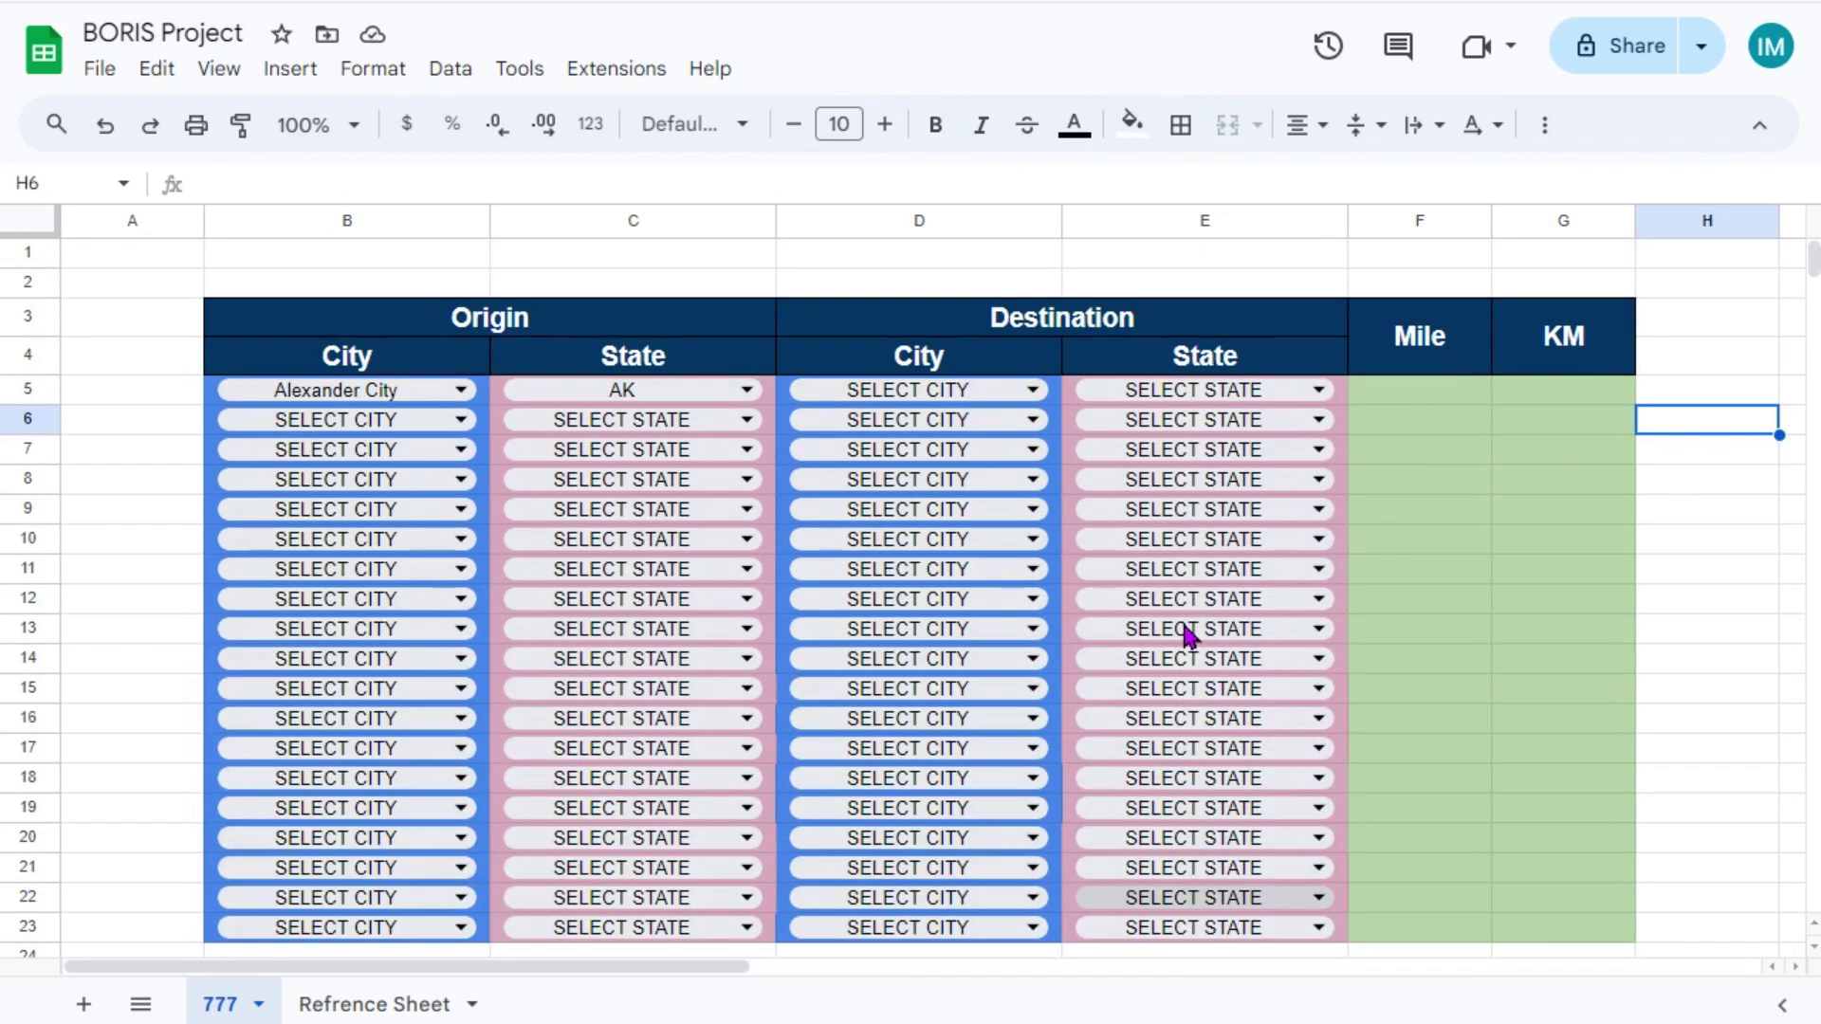
# - Narrow column A and reset the origin dropdowns in B5:C5 to SELECT CITY and SELECT STATE
pyautogui.moveTo(203, 220); pyautogui.dragTo(103, 220)
pyautogui.click(1727, 503)
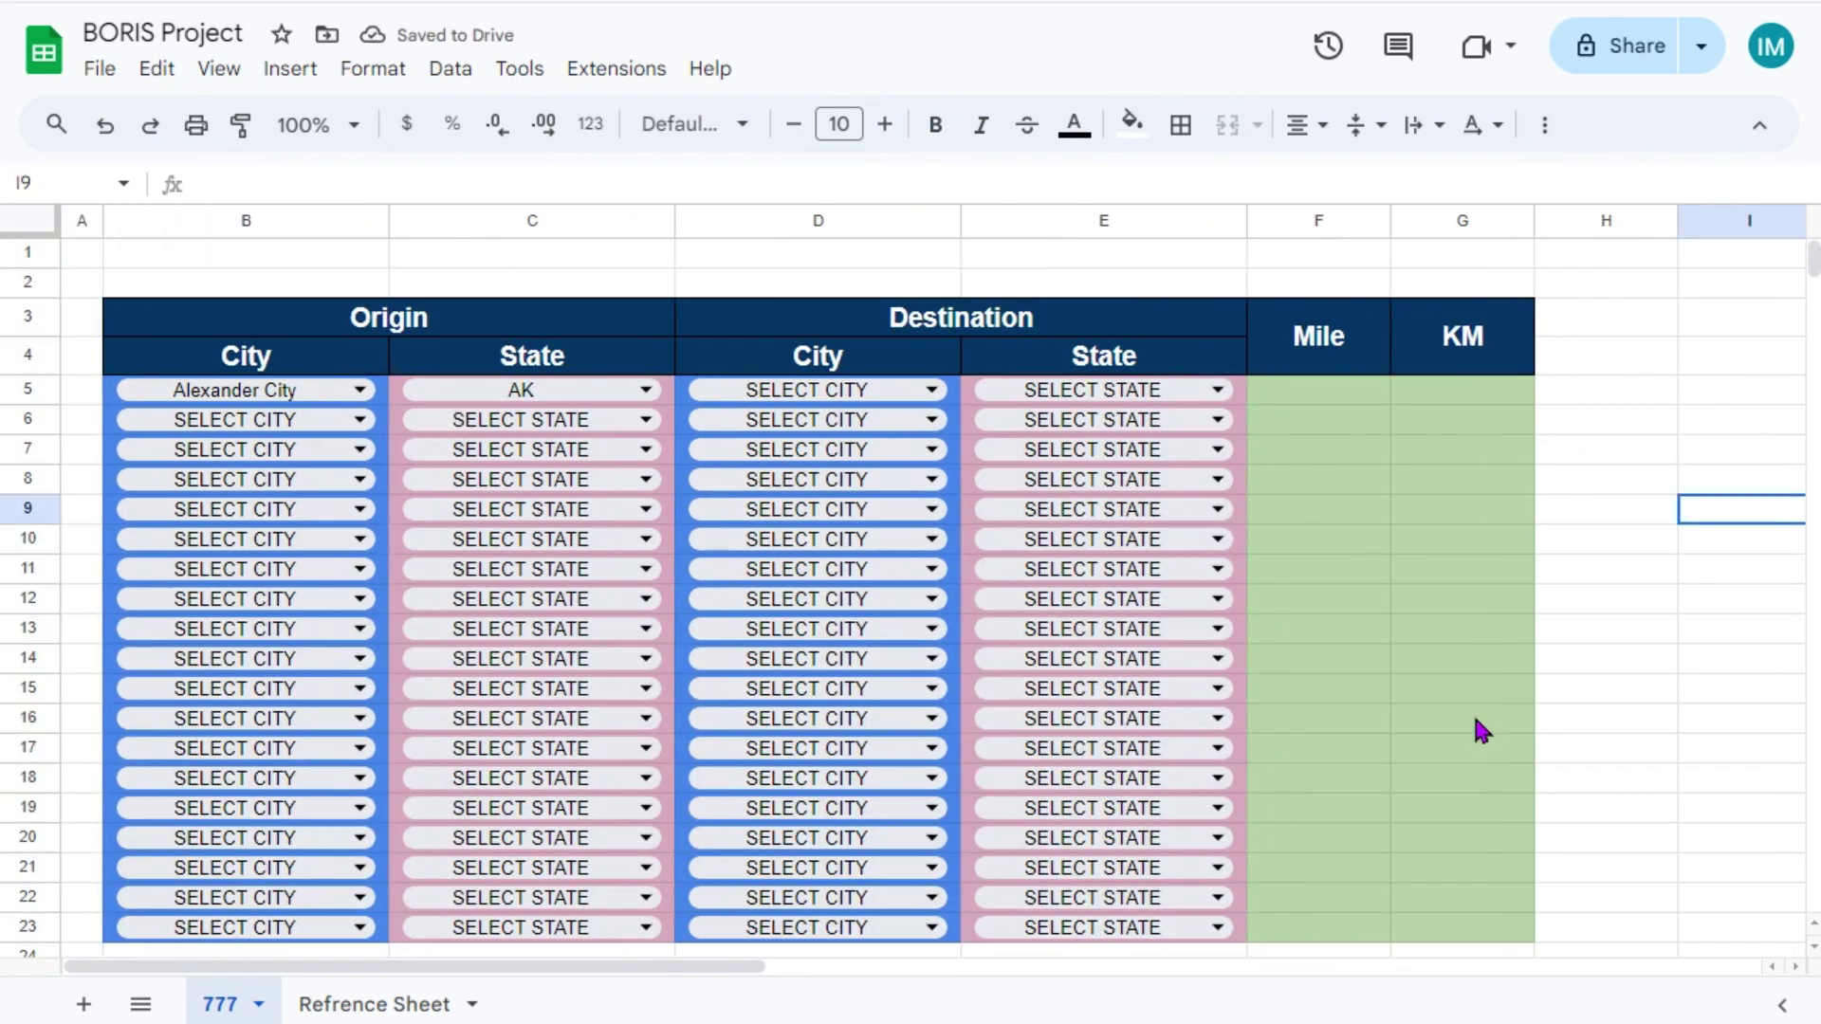
pyautogui.click(247, 390)
pyautogui.click(190, 474)
pyautogui.click(531, 390)
pyautogui.click(497, 442)
pyautogui.click(1461, 391)
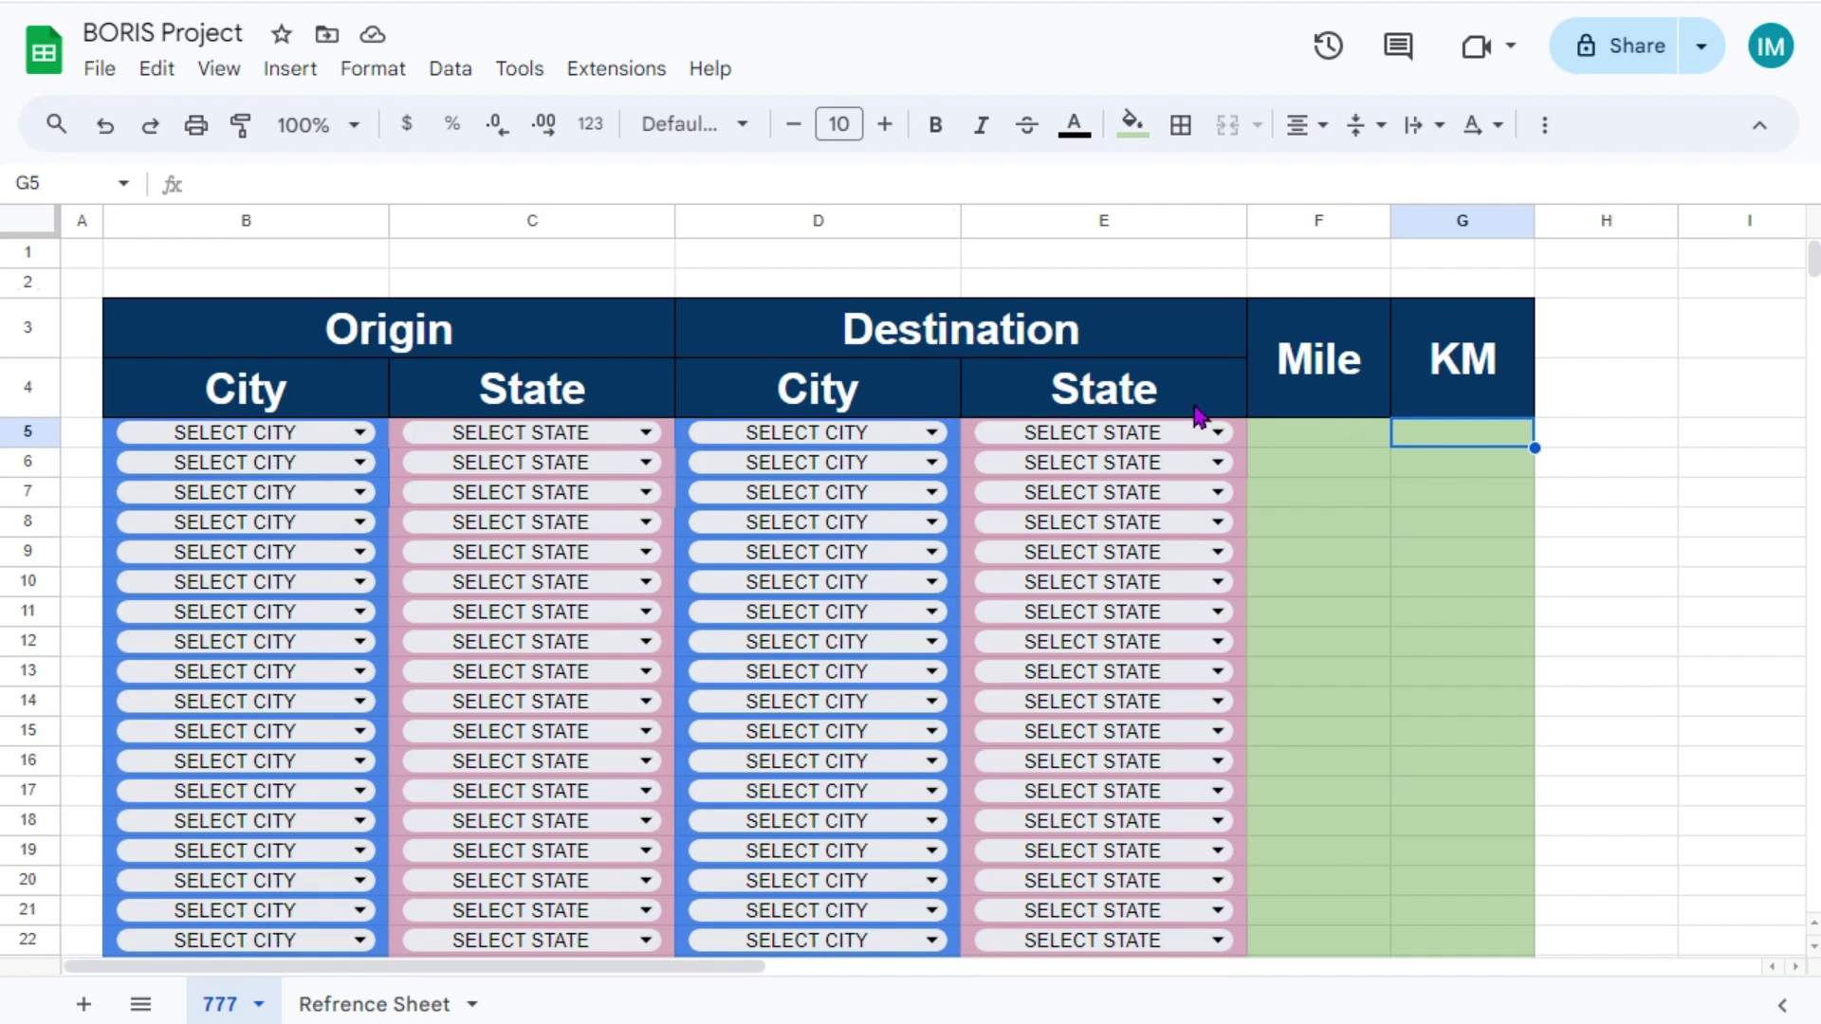
# - Open the spreadsheet's Apps Script editor, paste the getDistance(origin, destination) function into Code.gs and review its name and API key placeholder
pyautogui.click(617, 76)
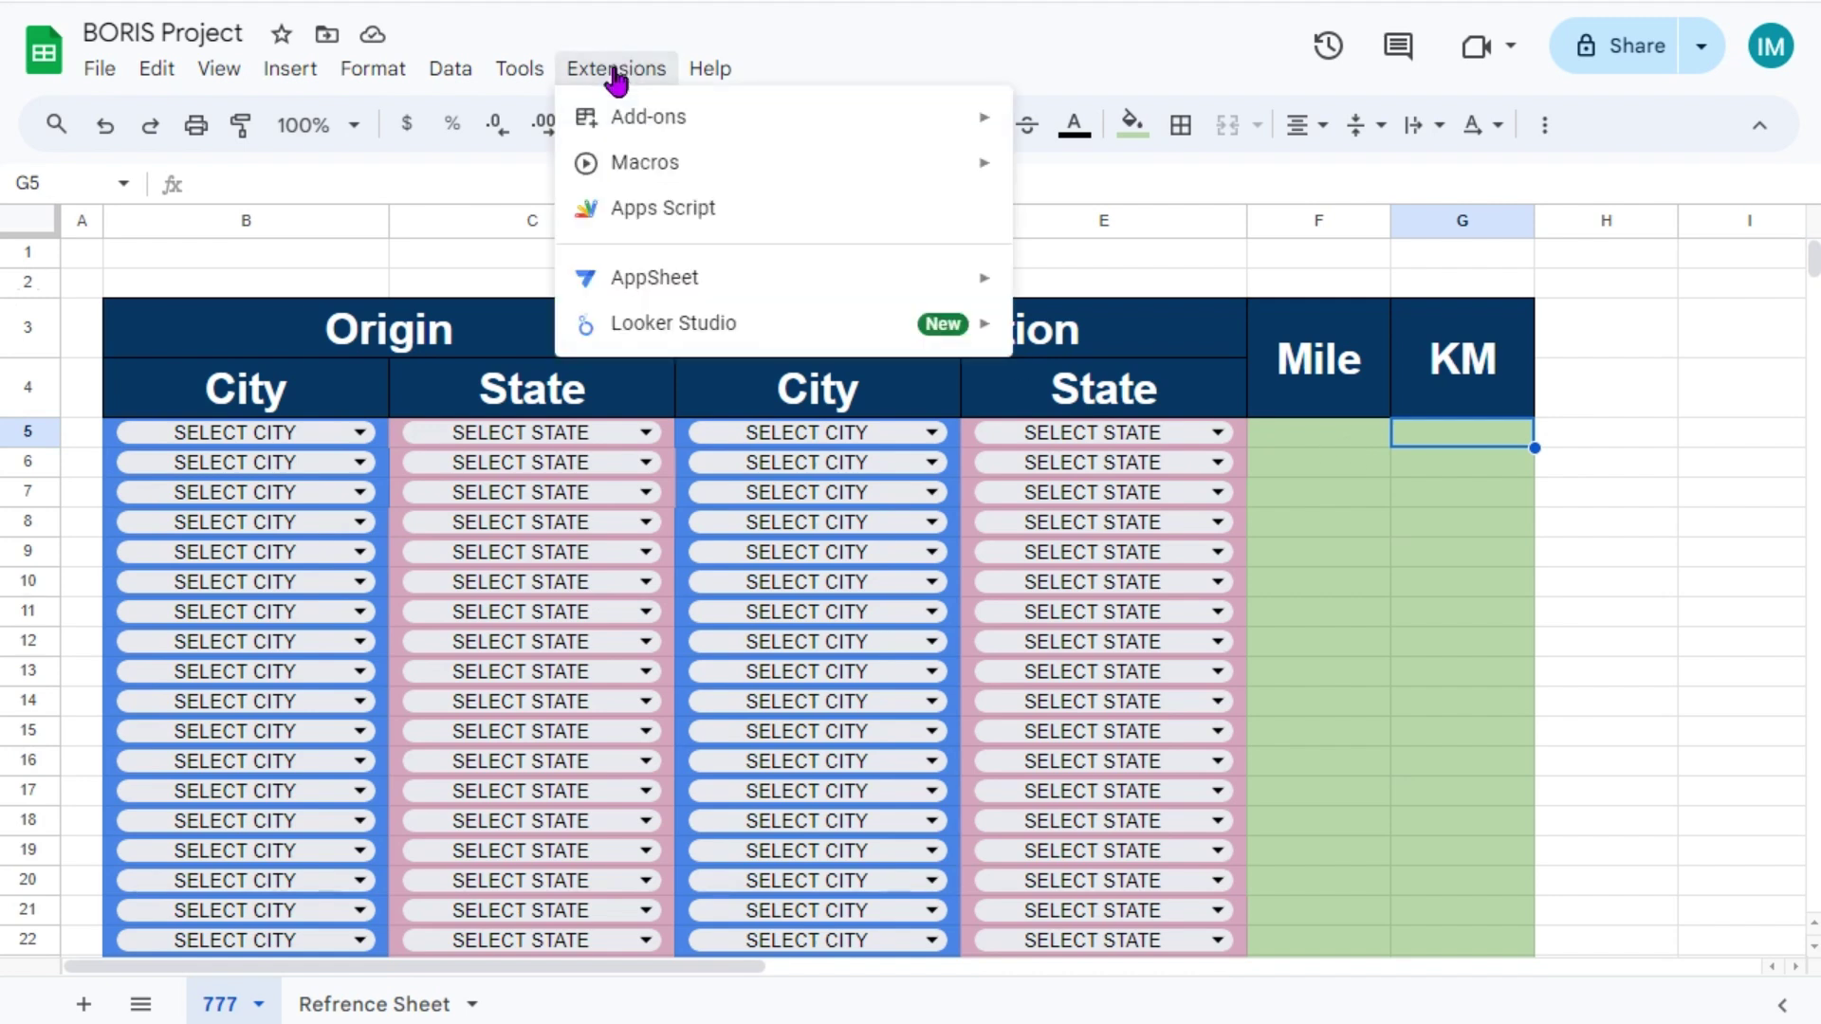
pyautogui.click(644, 211)
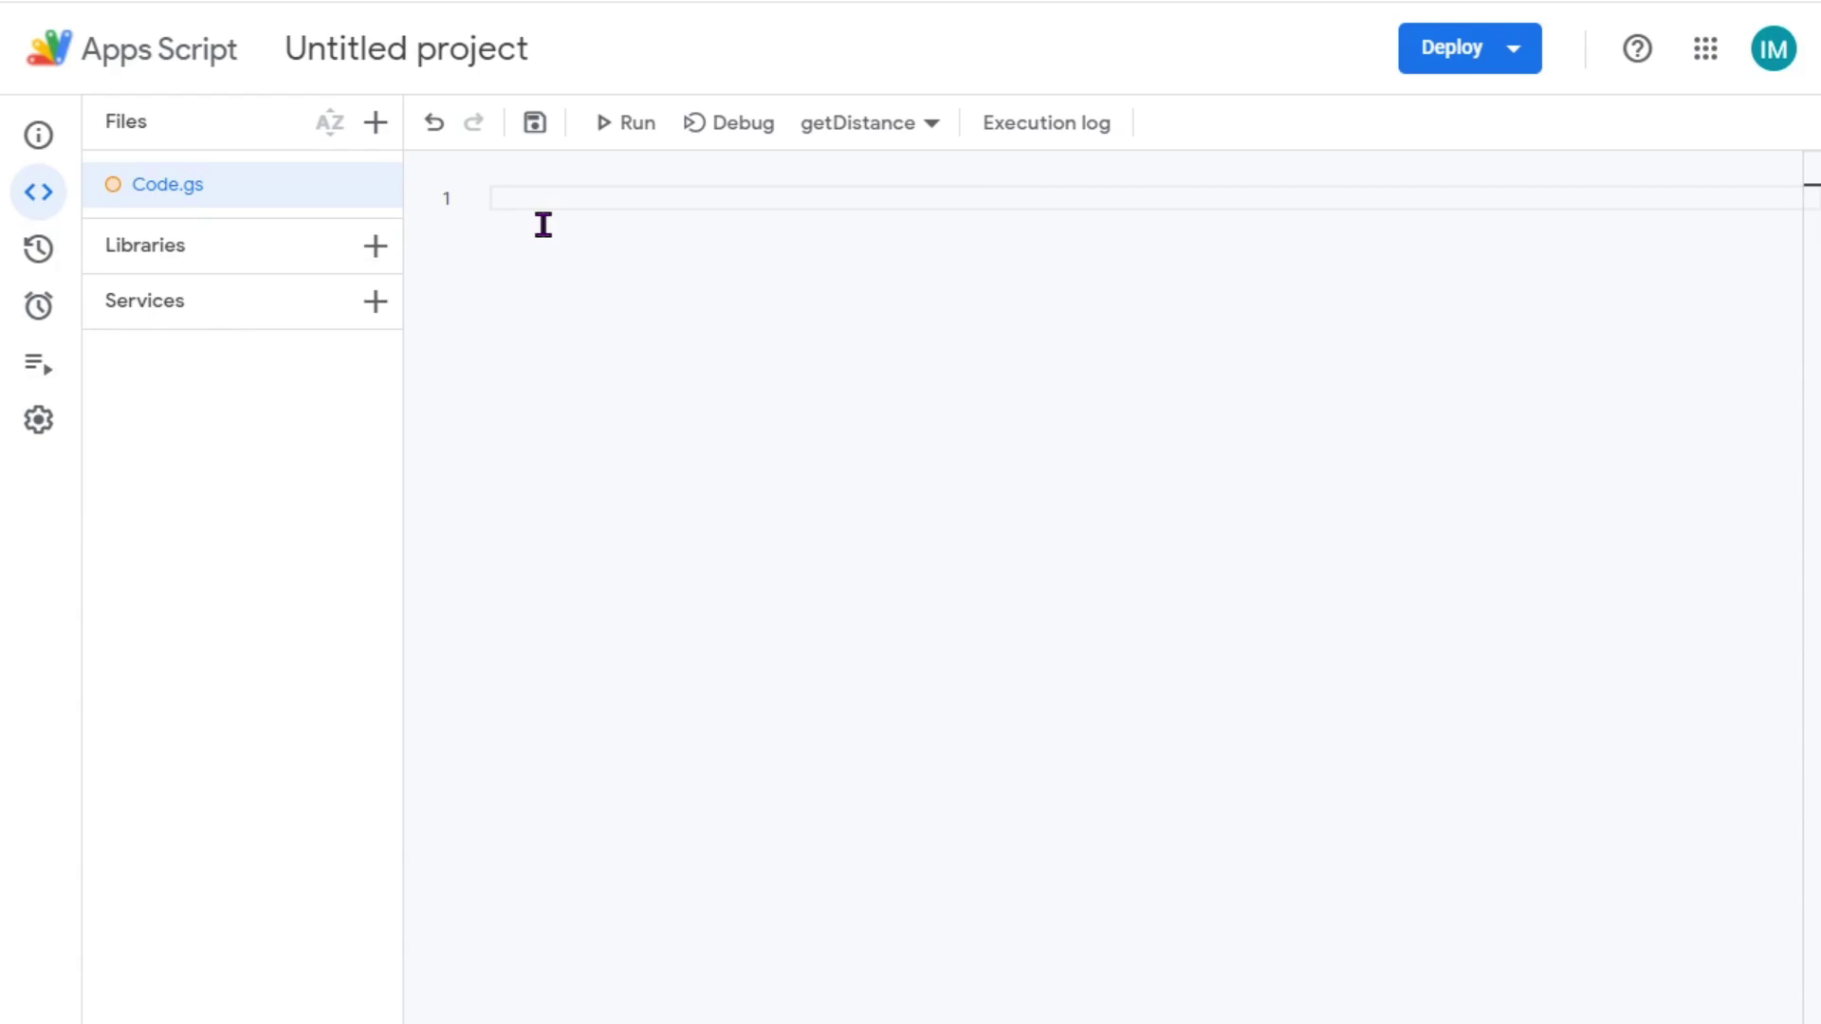
pyautogui.hotkey('ctrl', 'v')
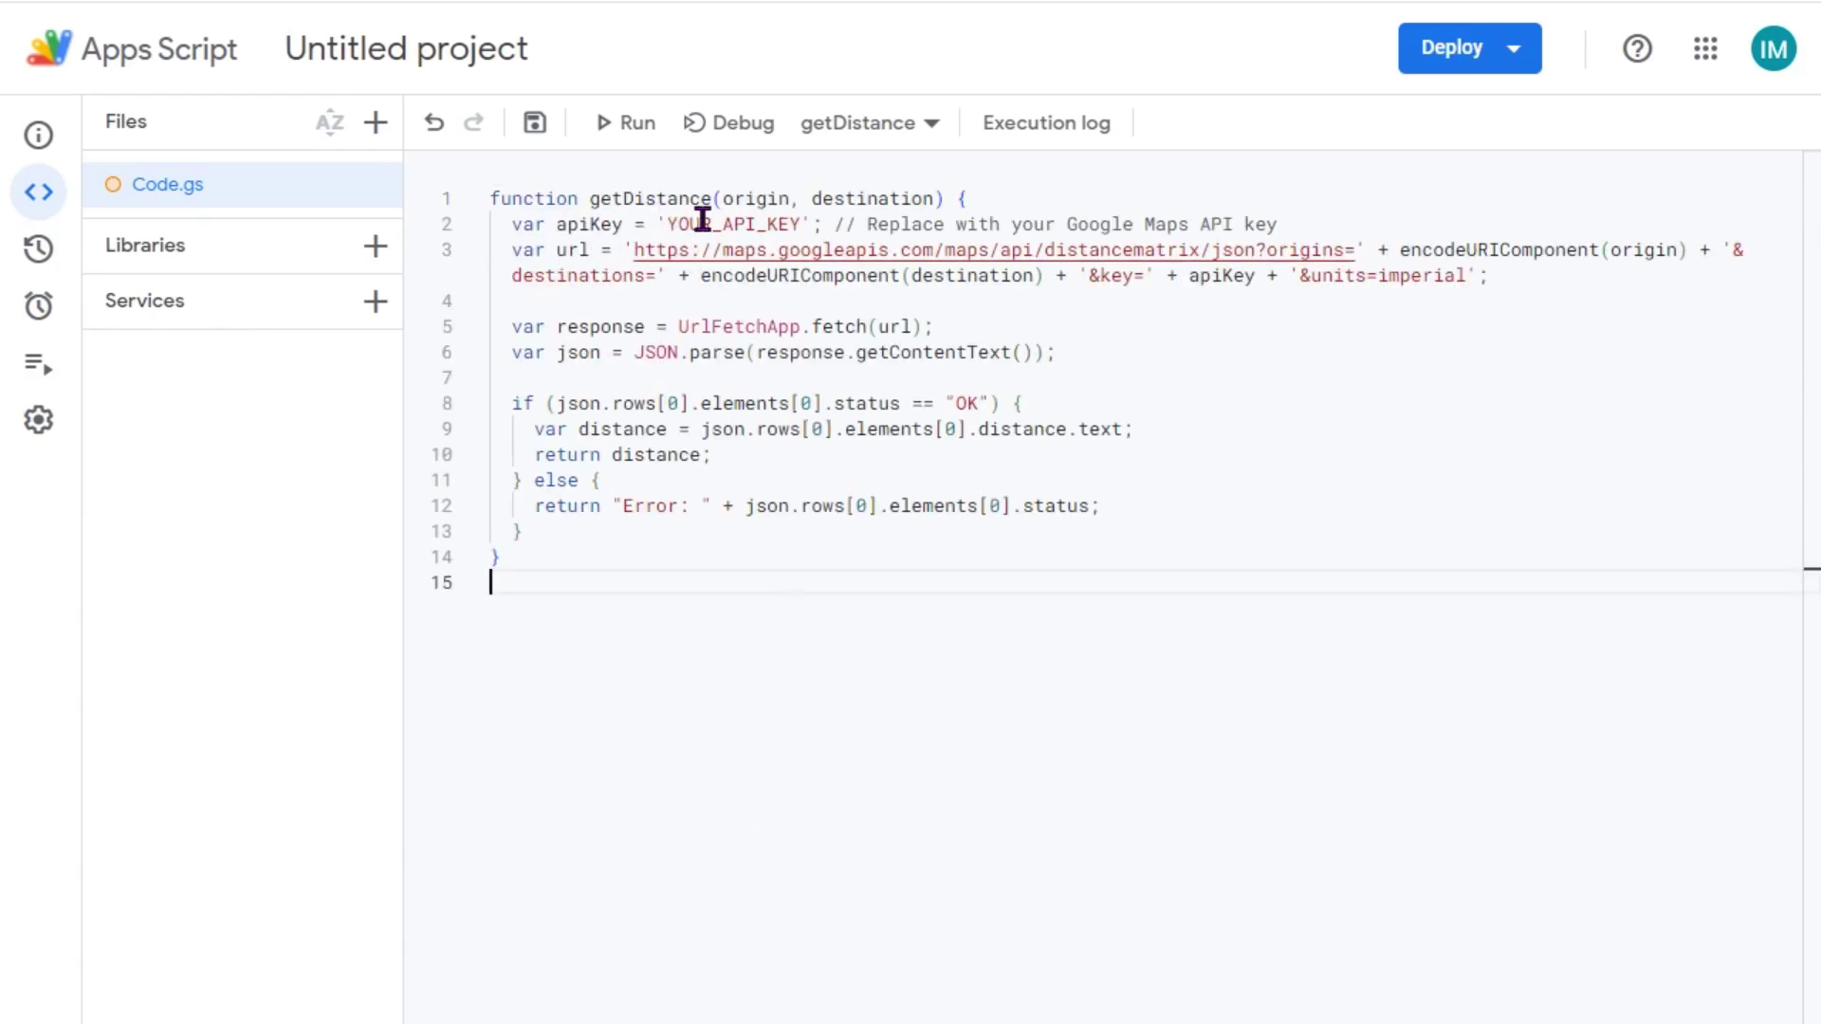
pyautogui.doubleClick(802, 224)
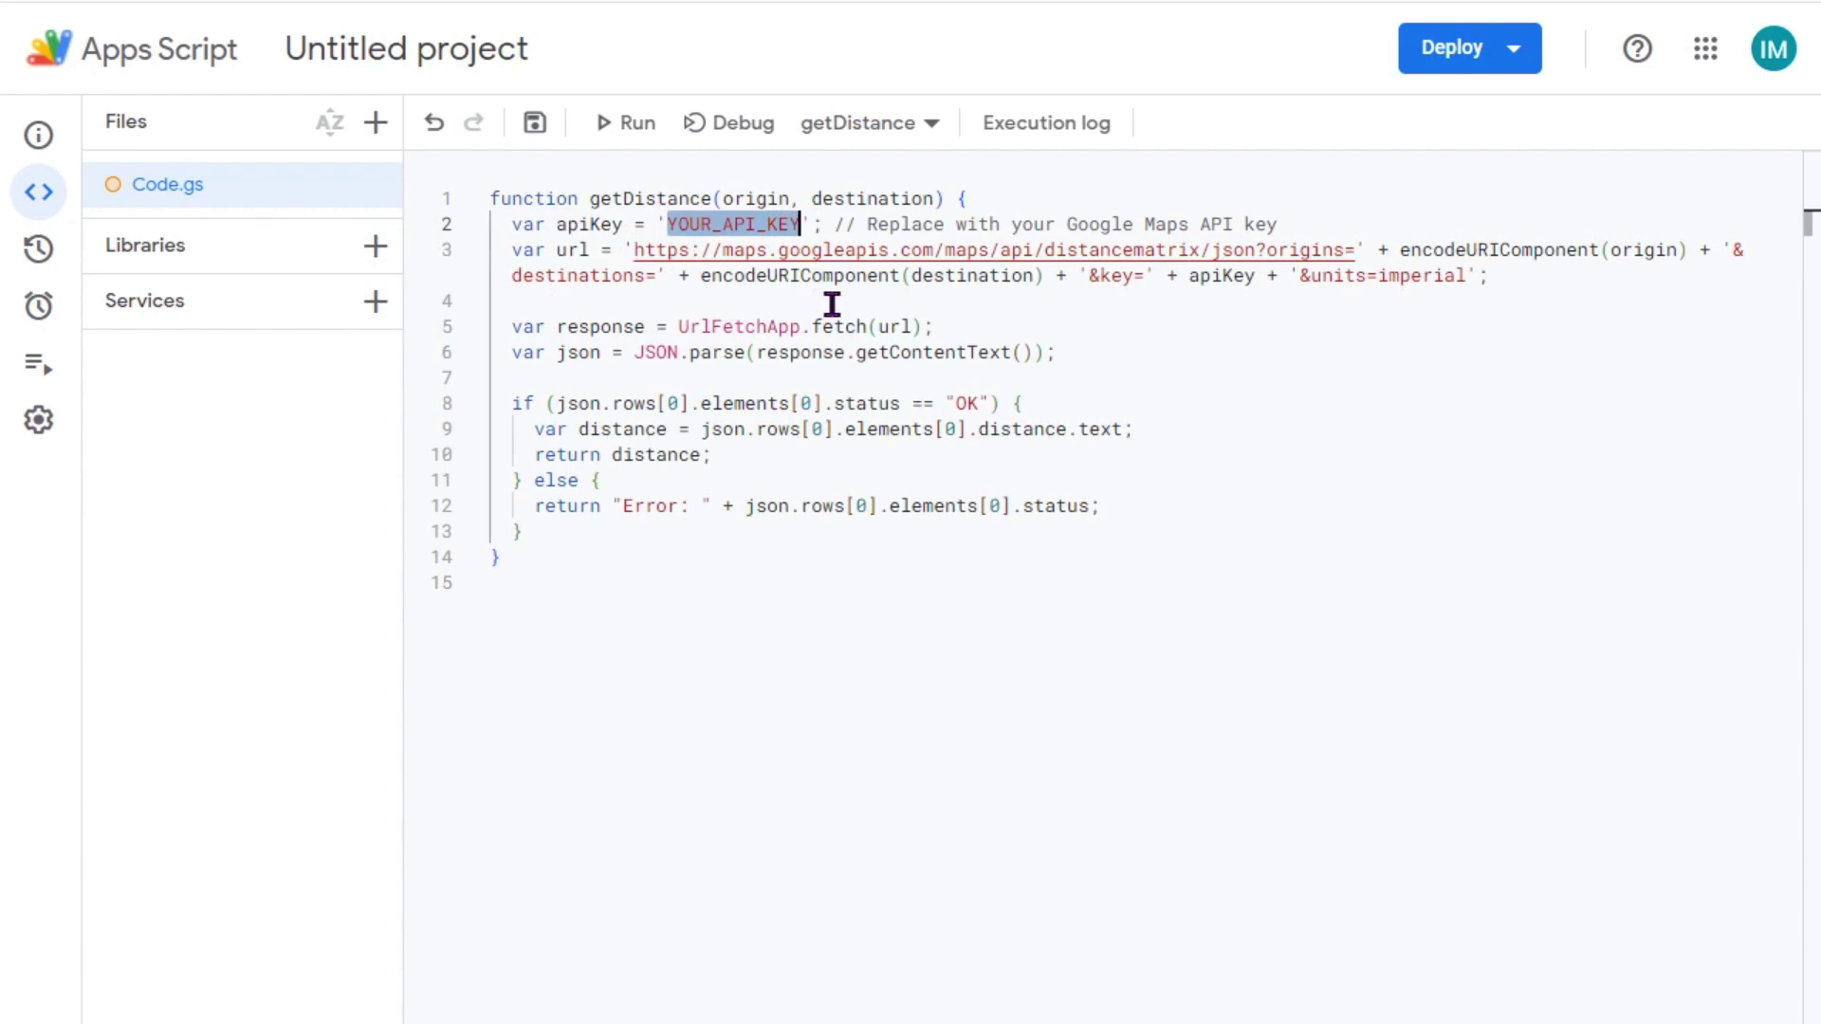
pyautogui.click(659, 198)
pyautogui.moveTo(590, 199); pyautogui.dragTo(956, 200)
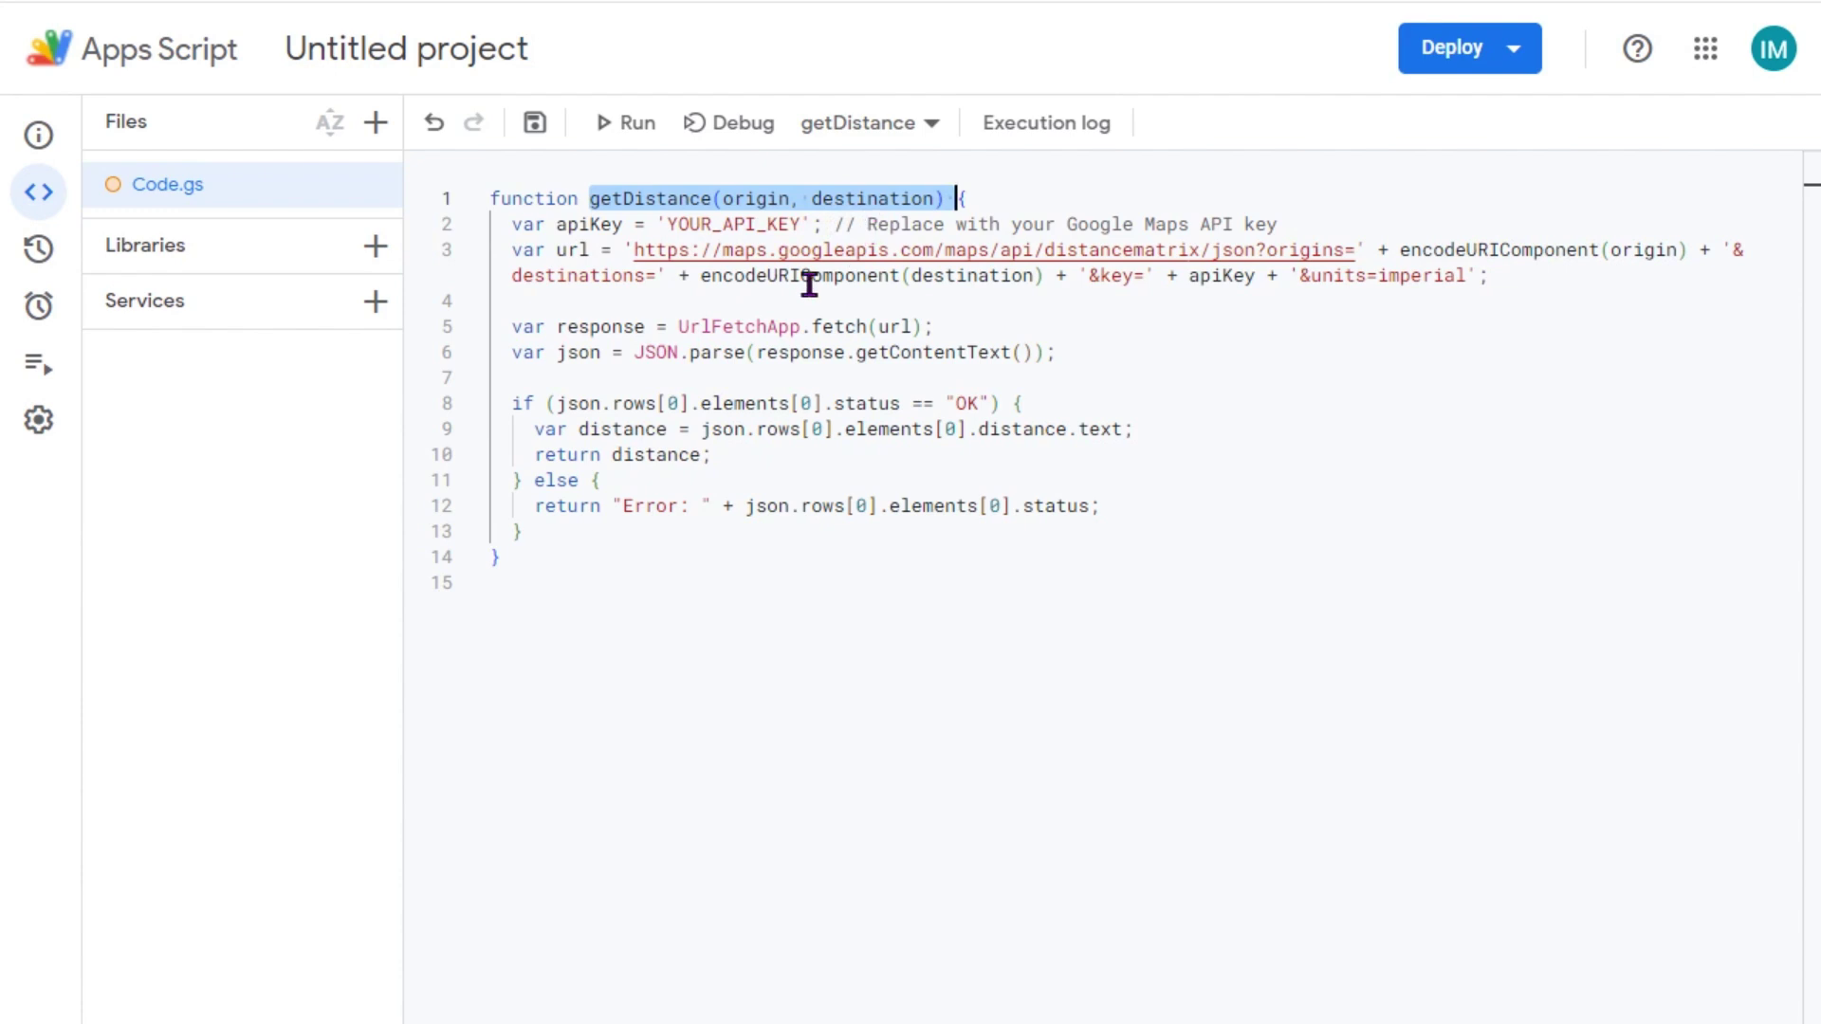
pyautogui.click(1110, 708)
pyautogui.moveTo(667, 224); pyautogui.dragTo(797, 224)
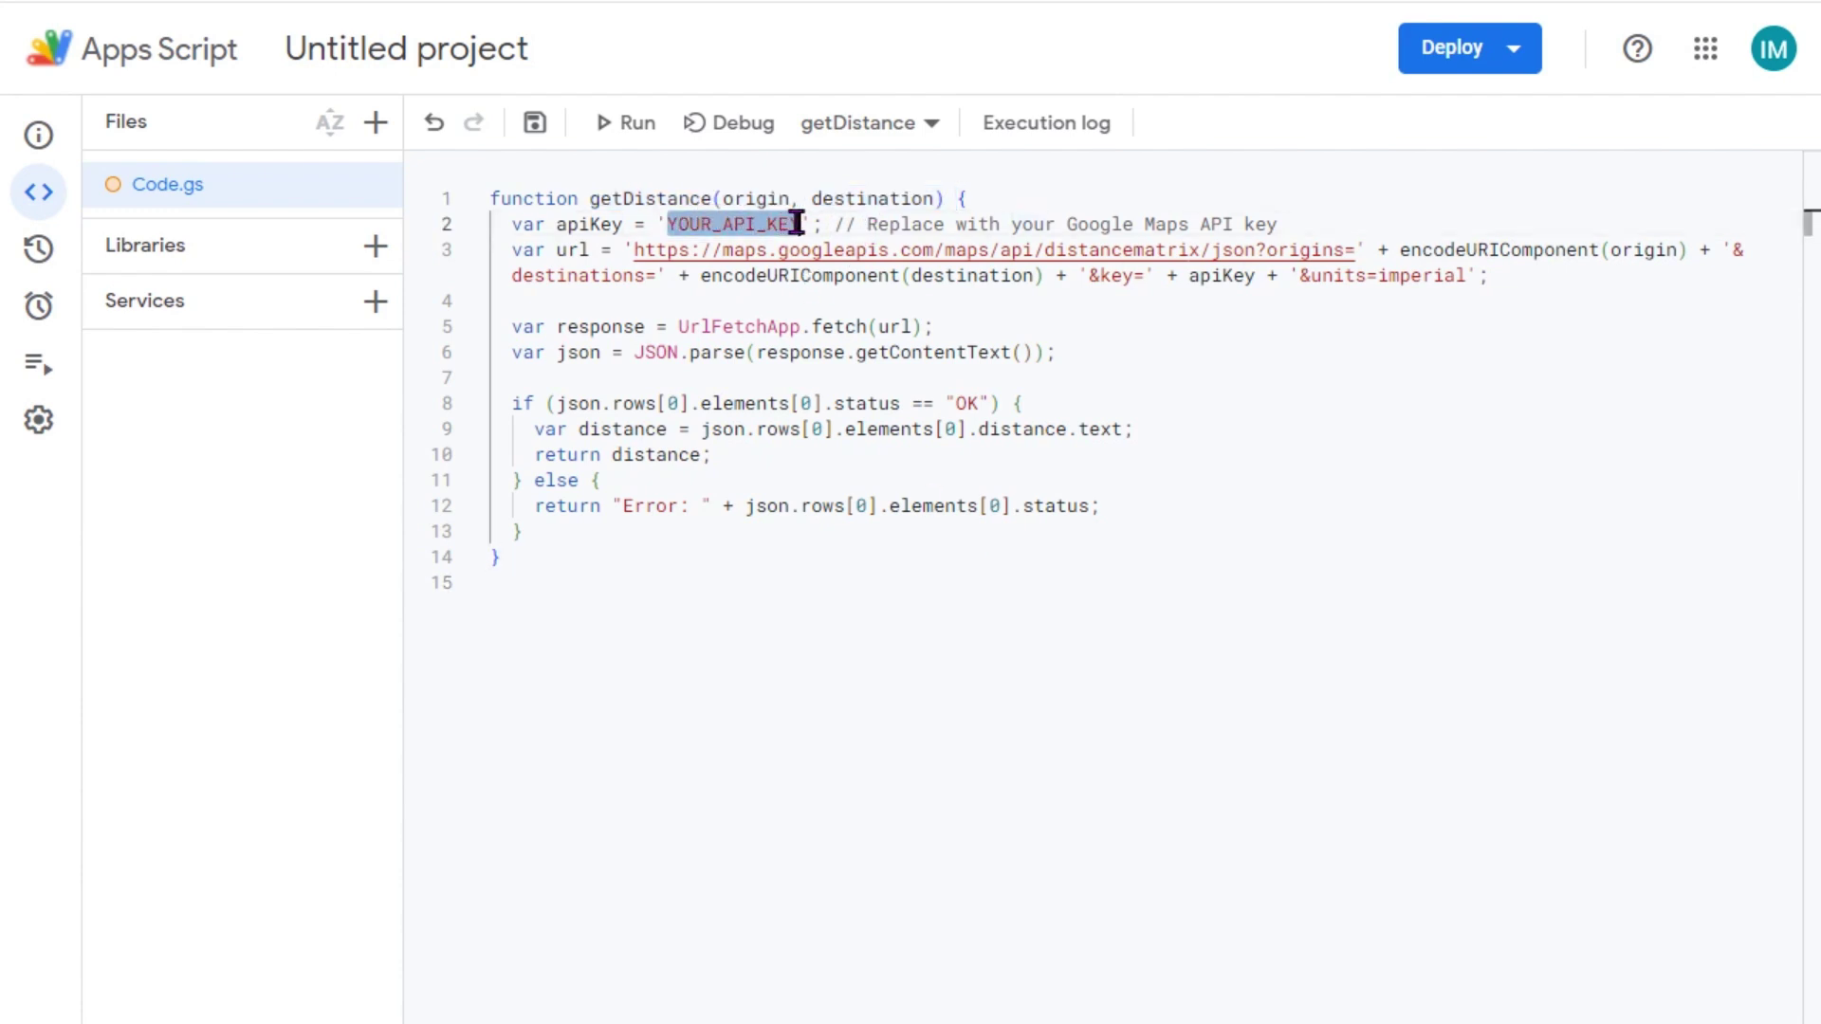
pyautogui.click(886, 636)
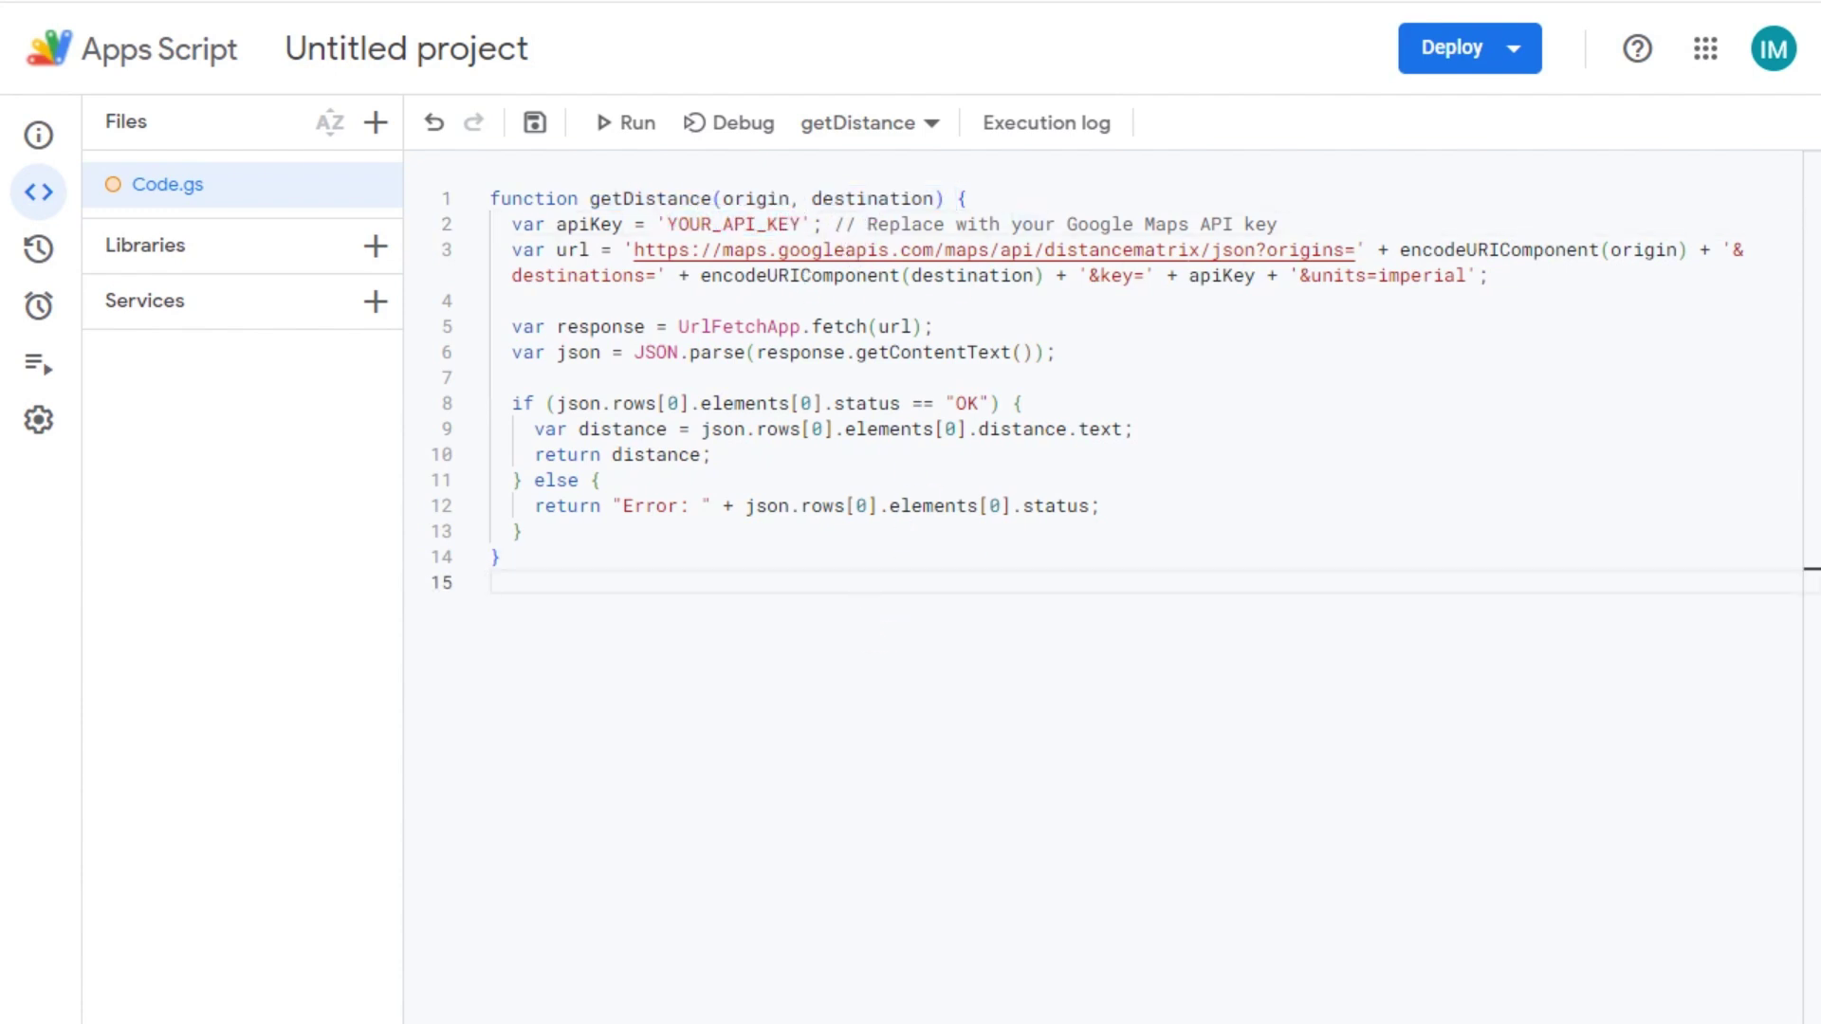
# - Switch to the PeoplePerHour WorkStream and copy the API key from the client's message
pyautogui.hotkey('ctrl', 'Tab')
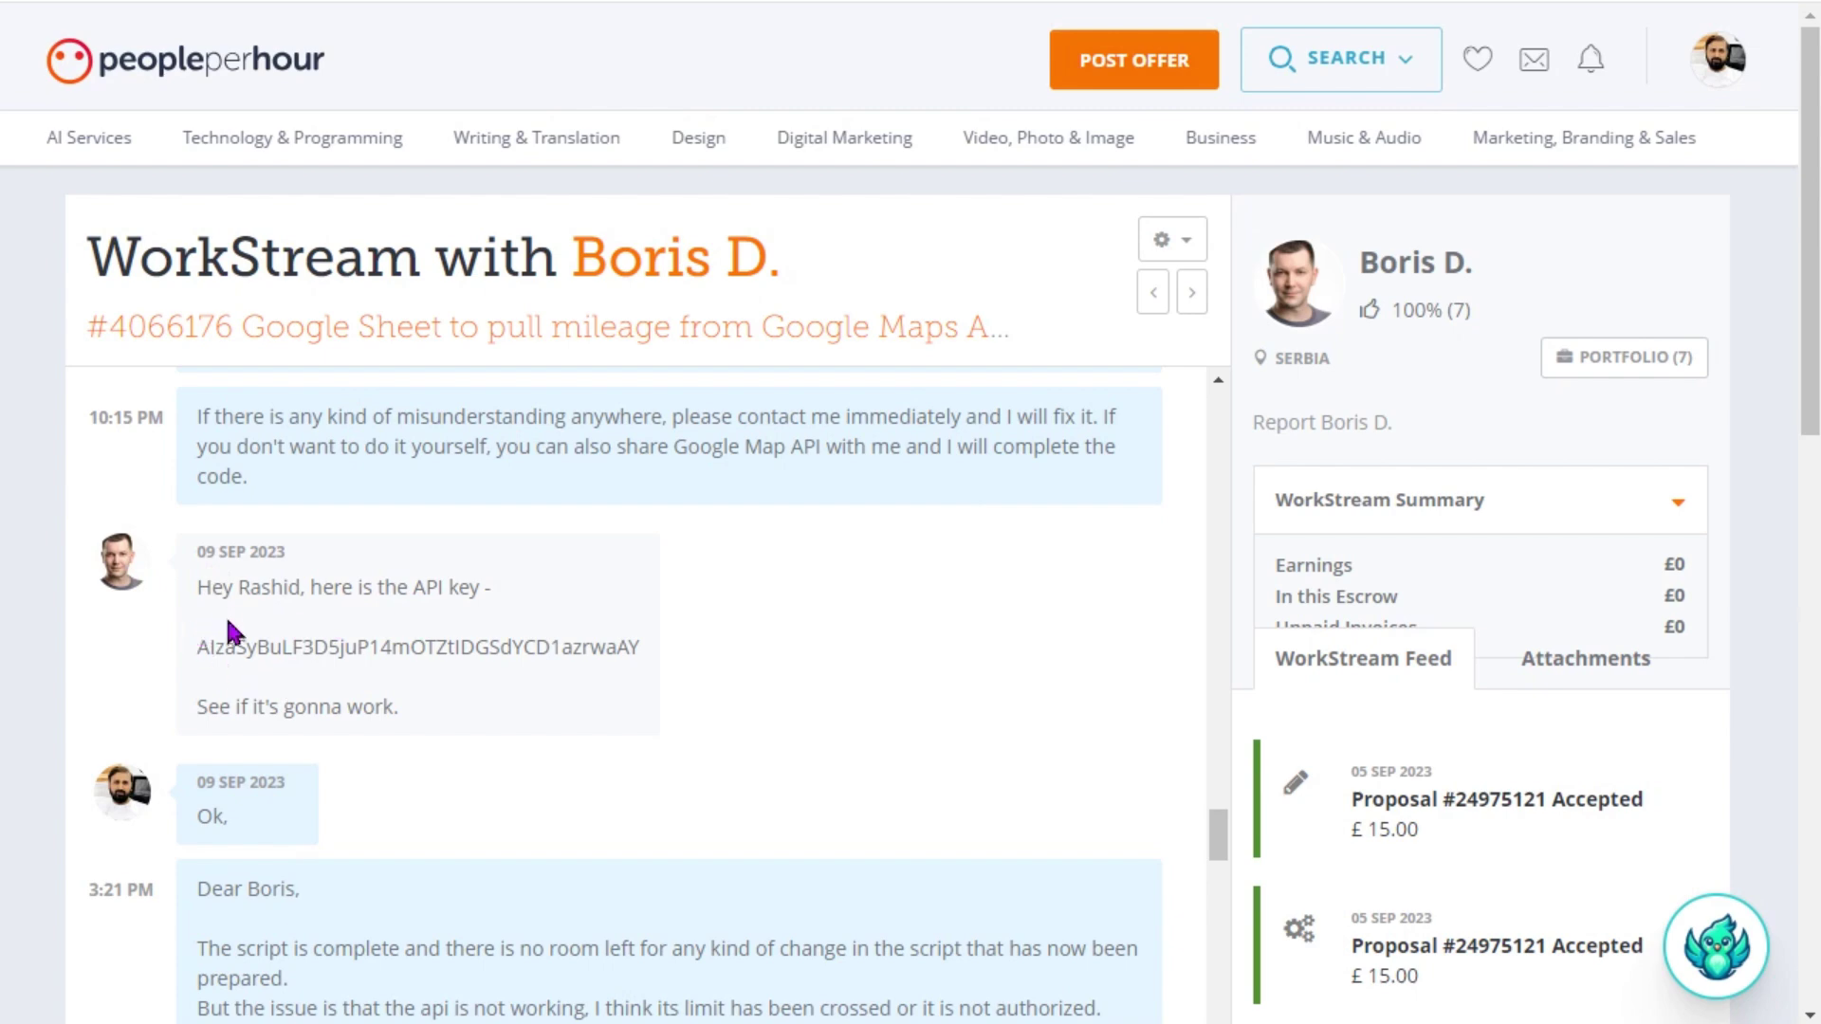
pyautogui.moveTo(195, 652); pyautogui.dragTo(640, 651)
pyautogui.hotkey('ctrl', 'c')
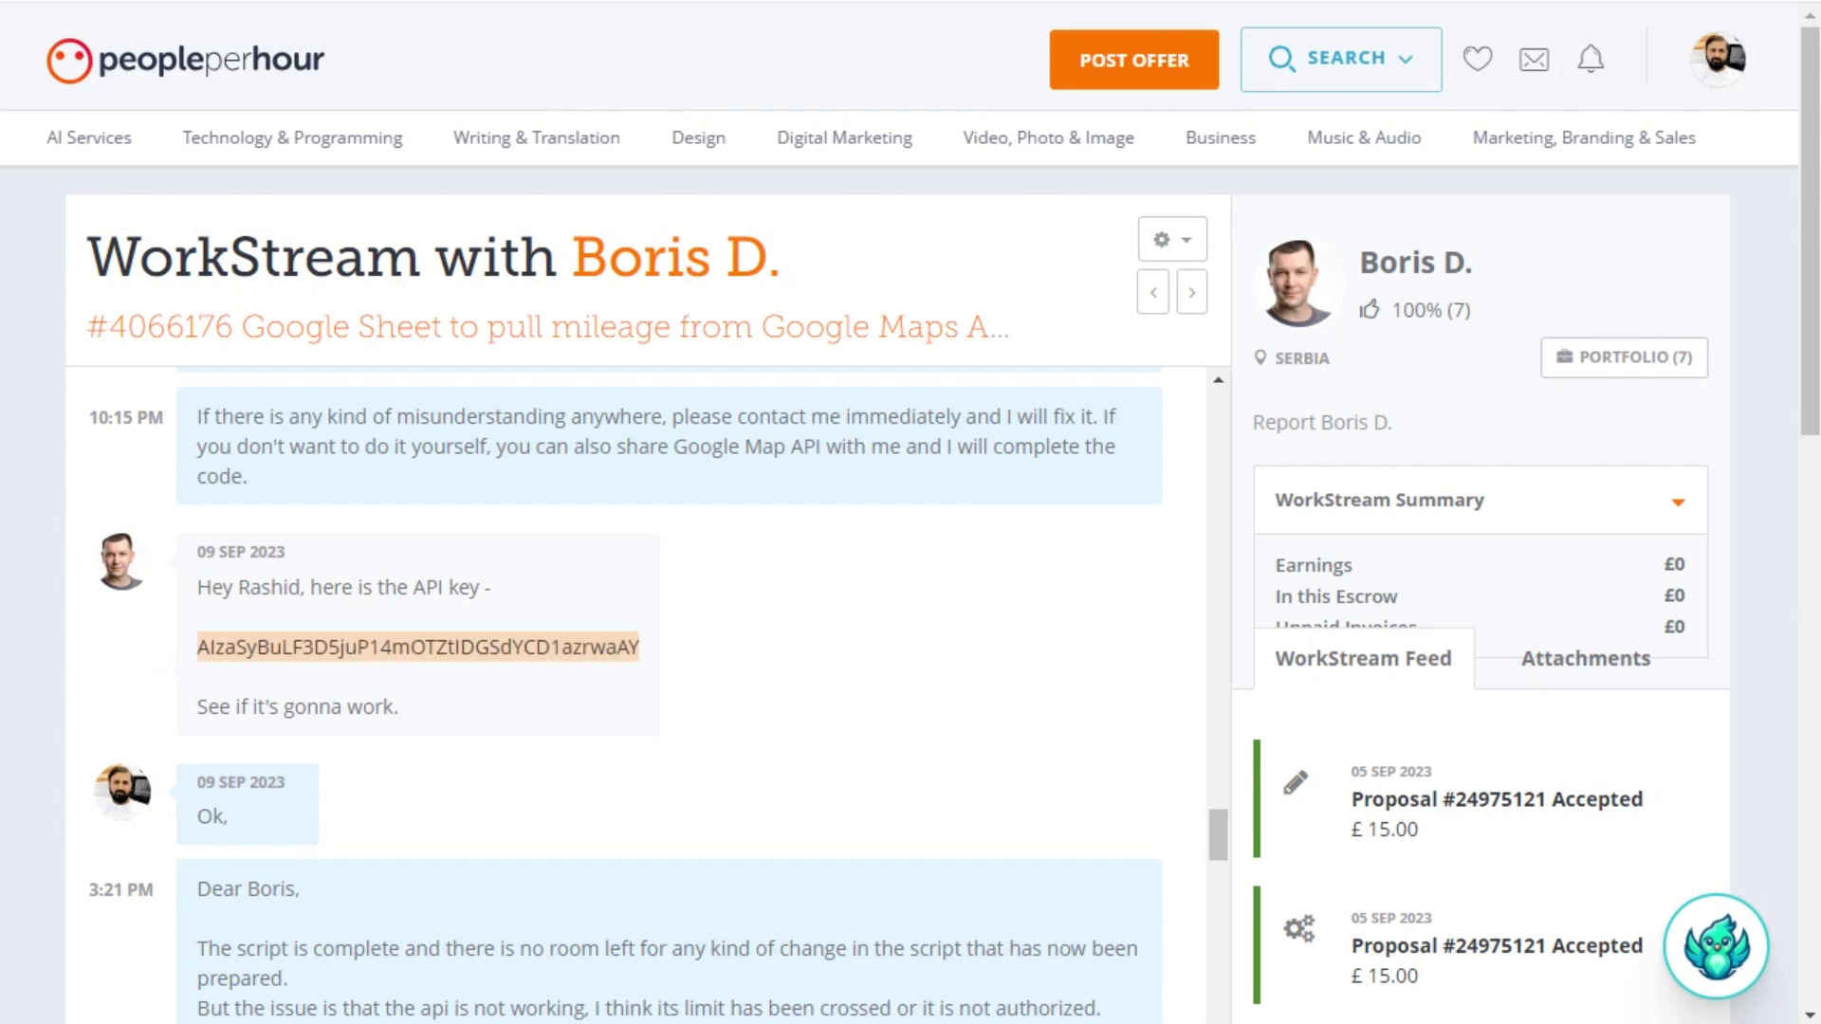
# - Back in Apps Script, replace the YOUR_API_KEY placeholder in the apiKey variable with the copied API key
pyautogui.hotkey('ctrl', 'Tab')
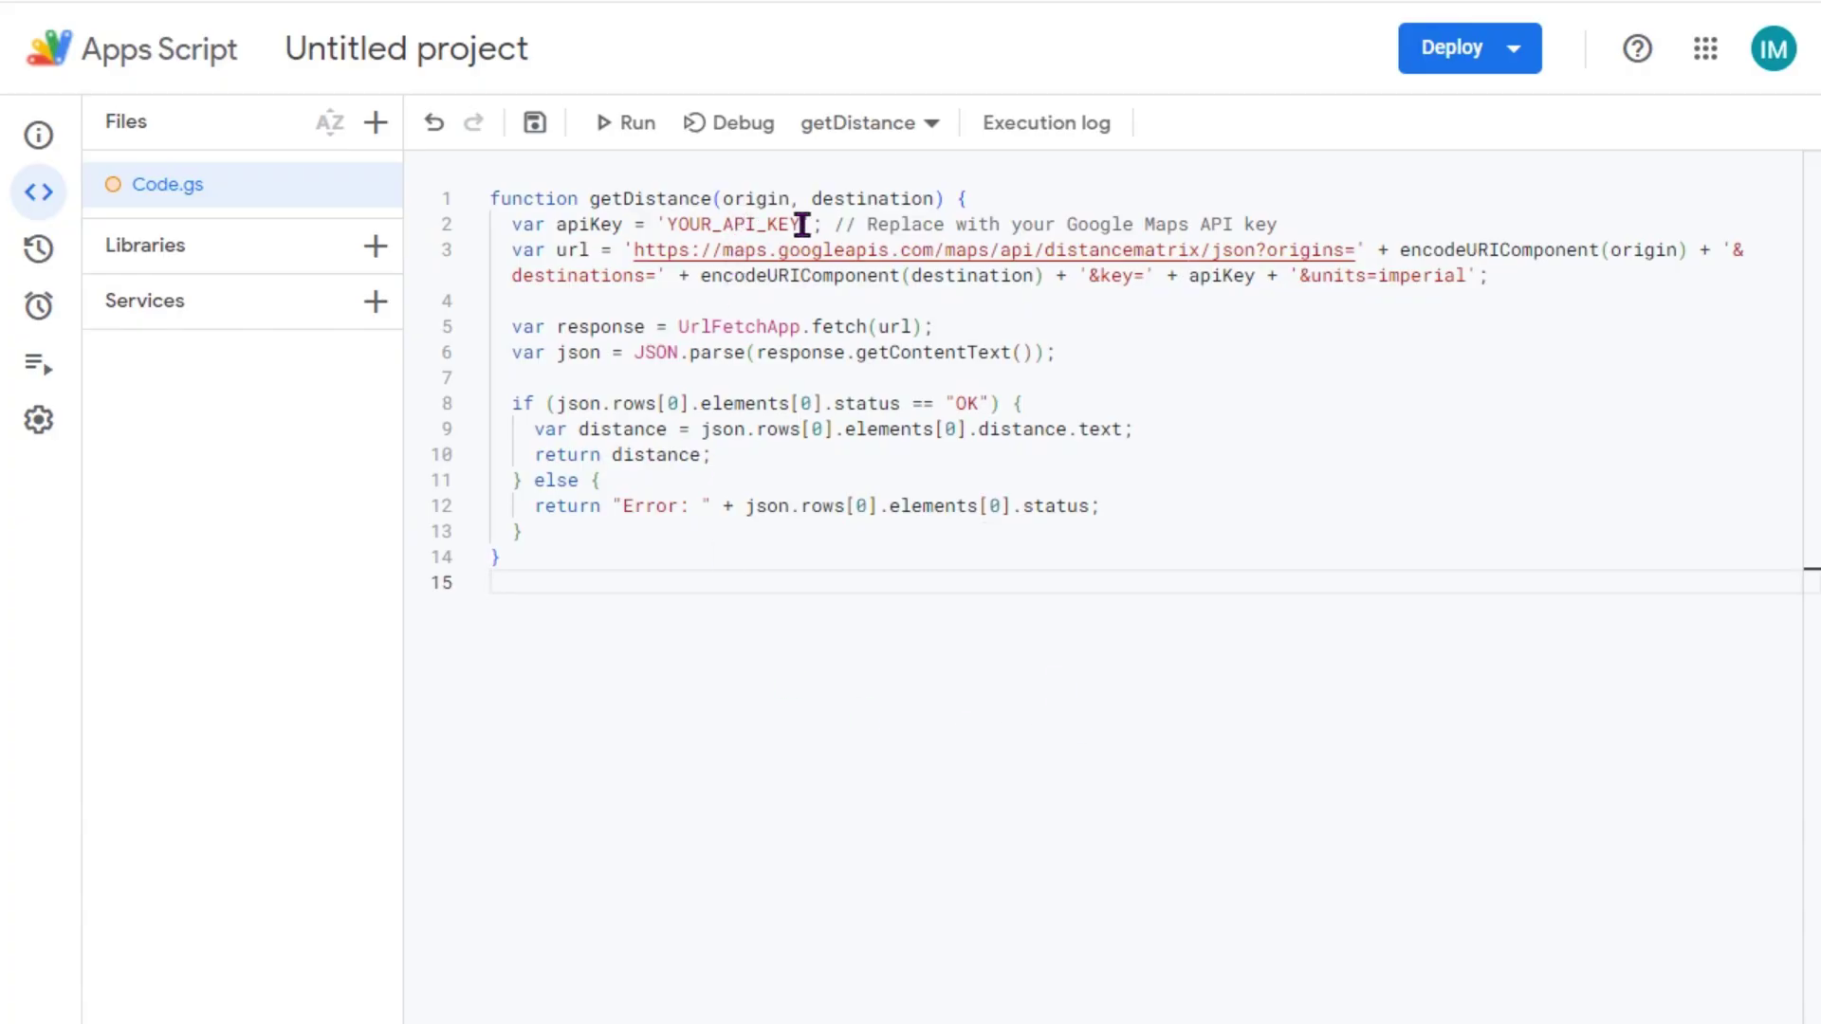
pyautogui.doubleClick(802, 225)
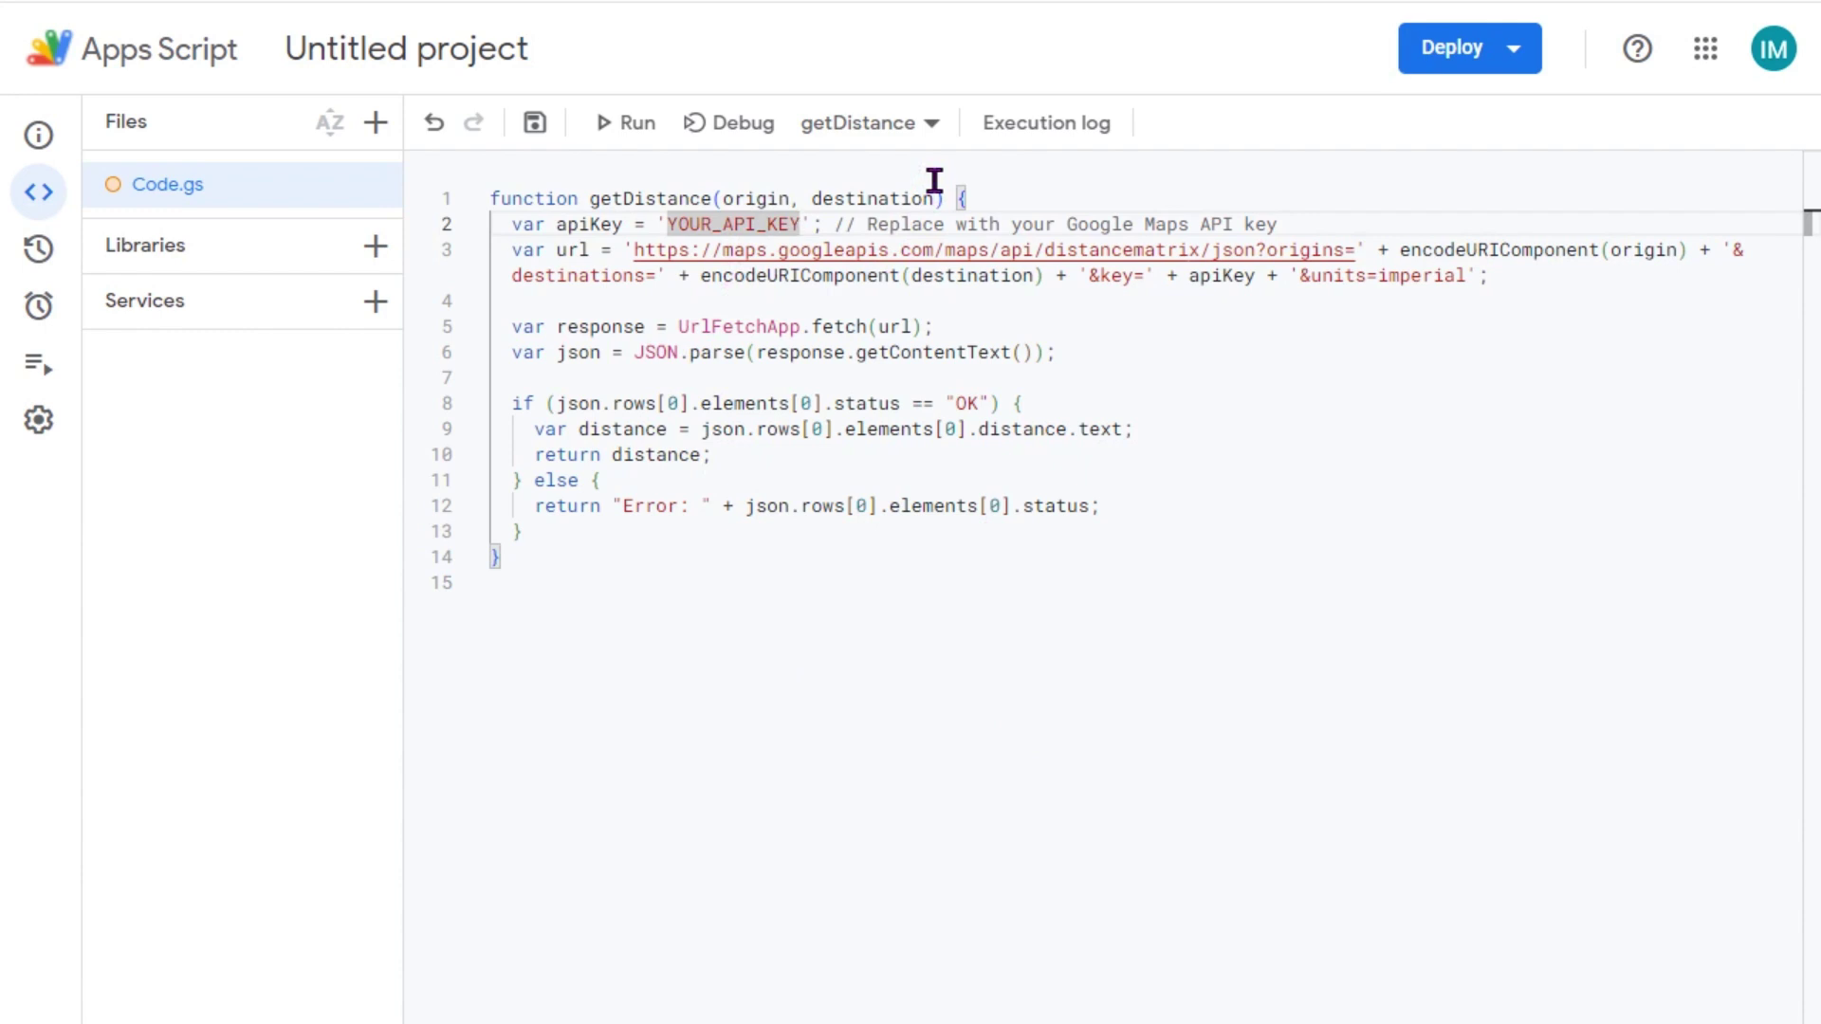
pyautogui.hotkey('ctrl', 'v')
pyautogui.click(802, 225)
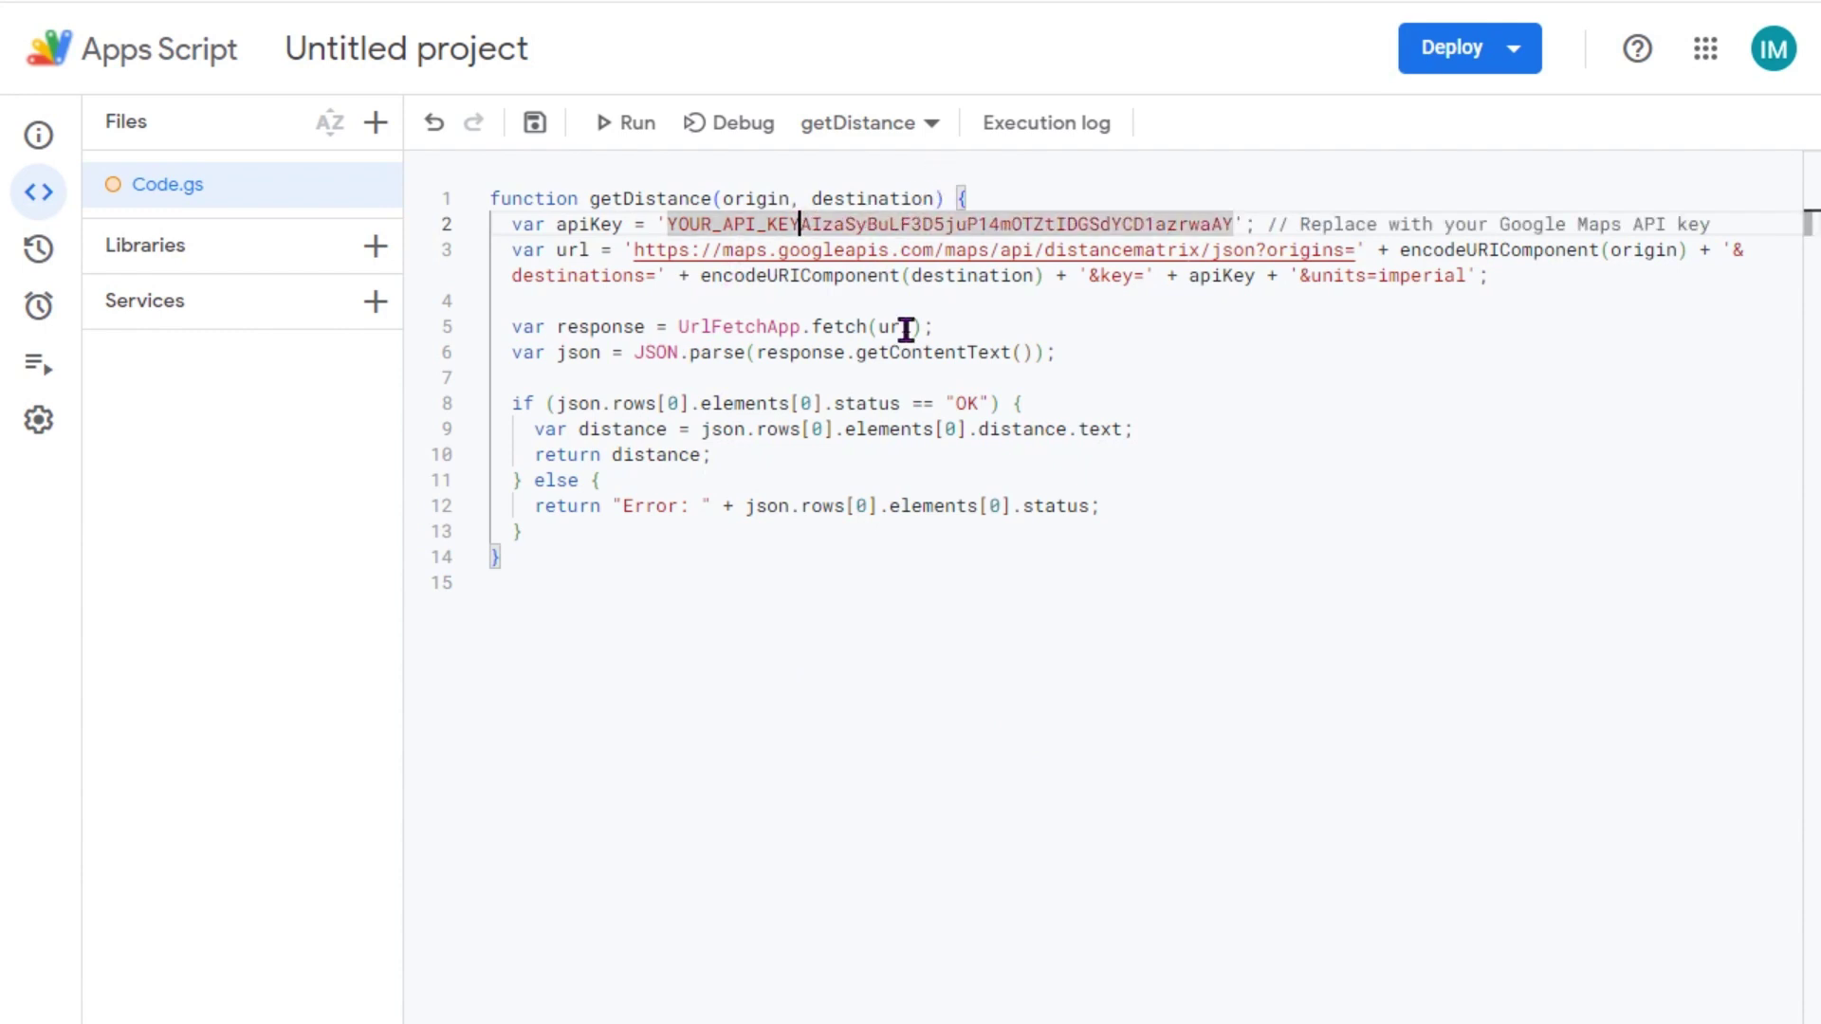
pyautogui.press('BackSpace')
pyautogui.press('BackSpace')
pyautogui.press('BackSpace')
pyautogui.press('BackSpace')
pyautogui.press('BackSpace')
pyautogui.press('BackSpace')
pyautogui.press('BackSpace')
pyautogui.press('BackSpace')
pyautogui.press('BackSpace')
pyautogui.press('BackSpace')
pyautogui.press('BackSpace')
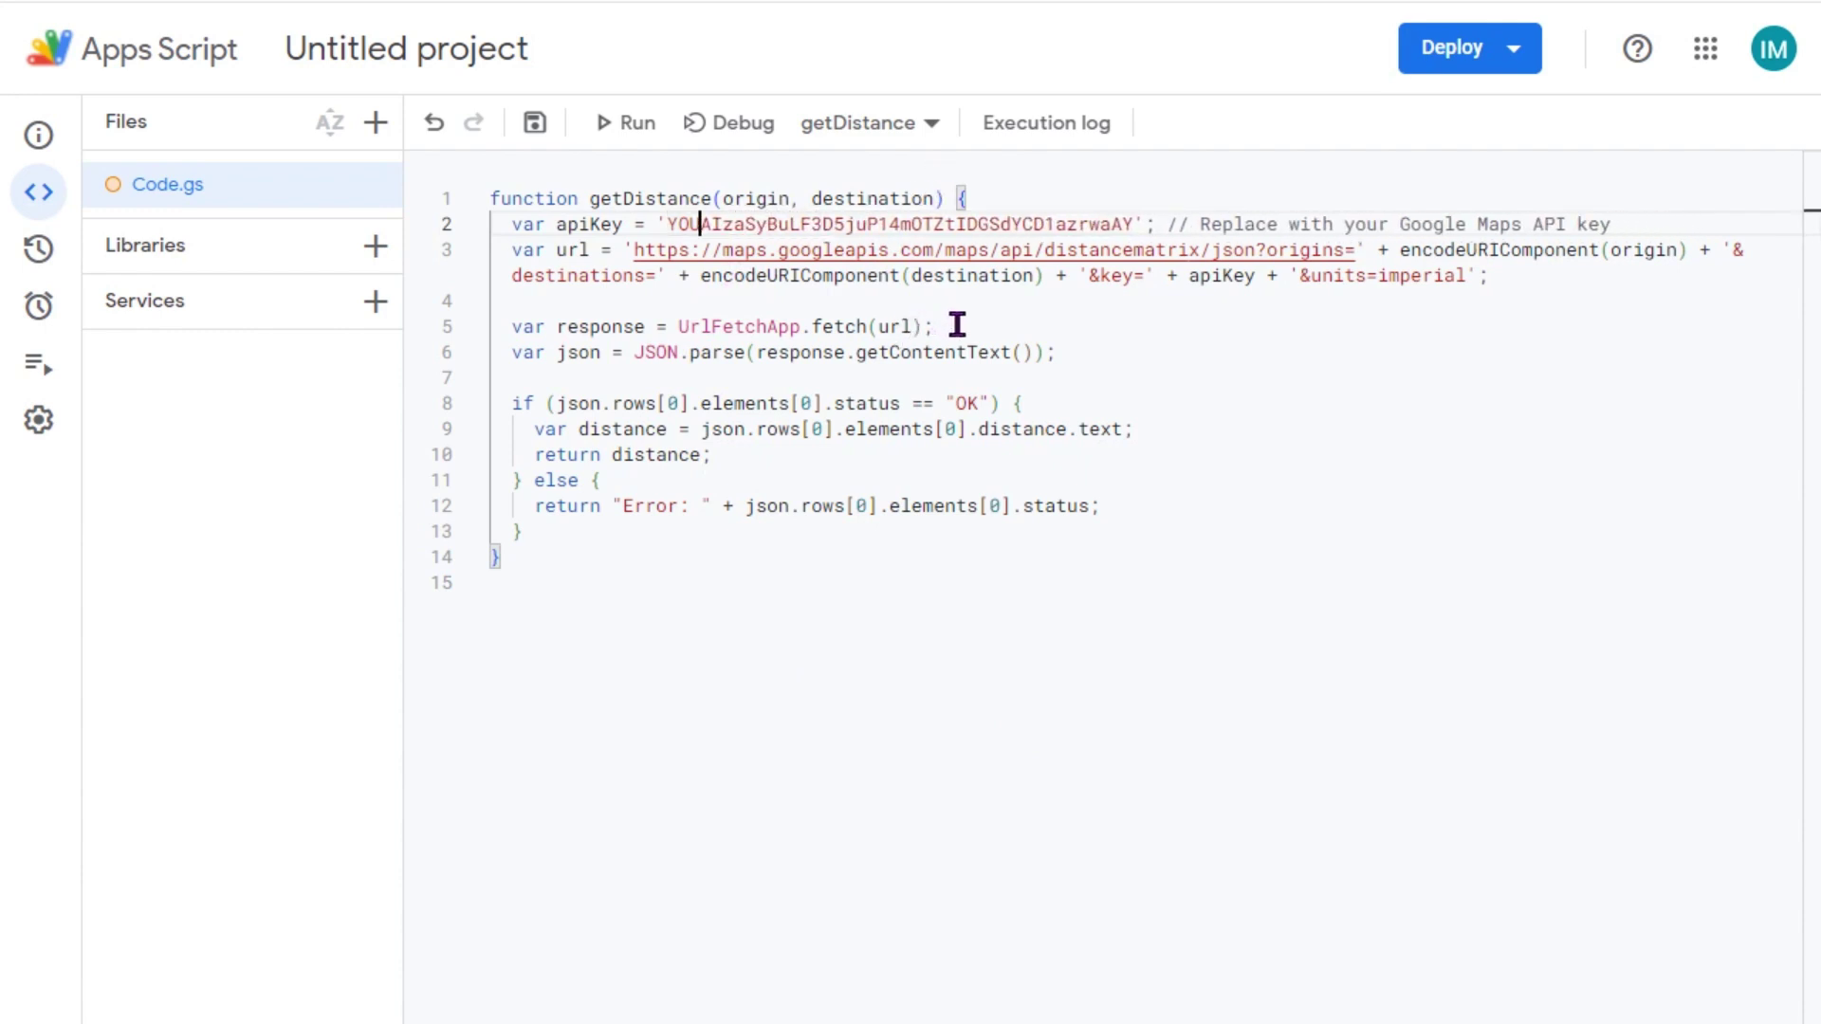
pyautogui.press('BackSpace')
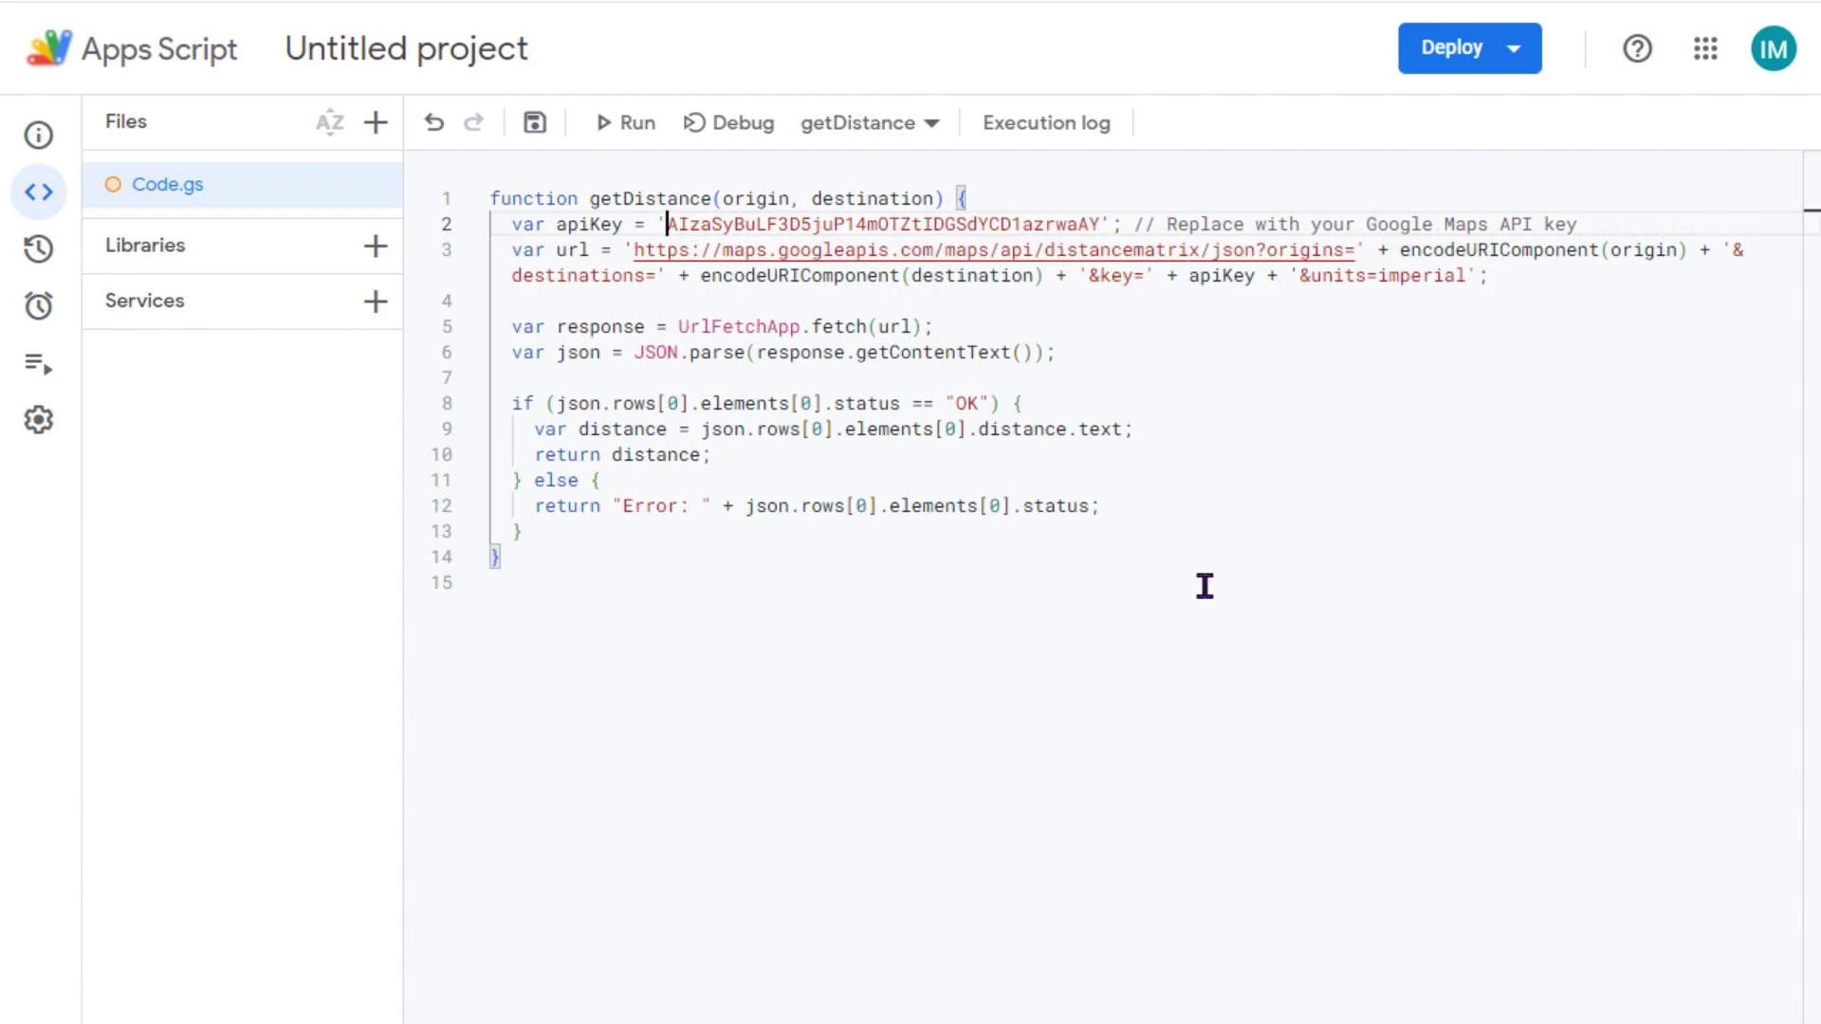
# - Save the script and run getDistance
pyautogui.click(532, 127)
pyautogui.click(631, 128)
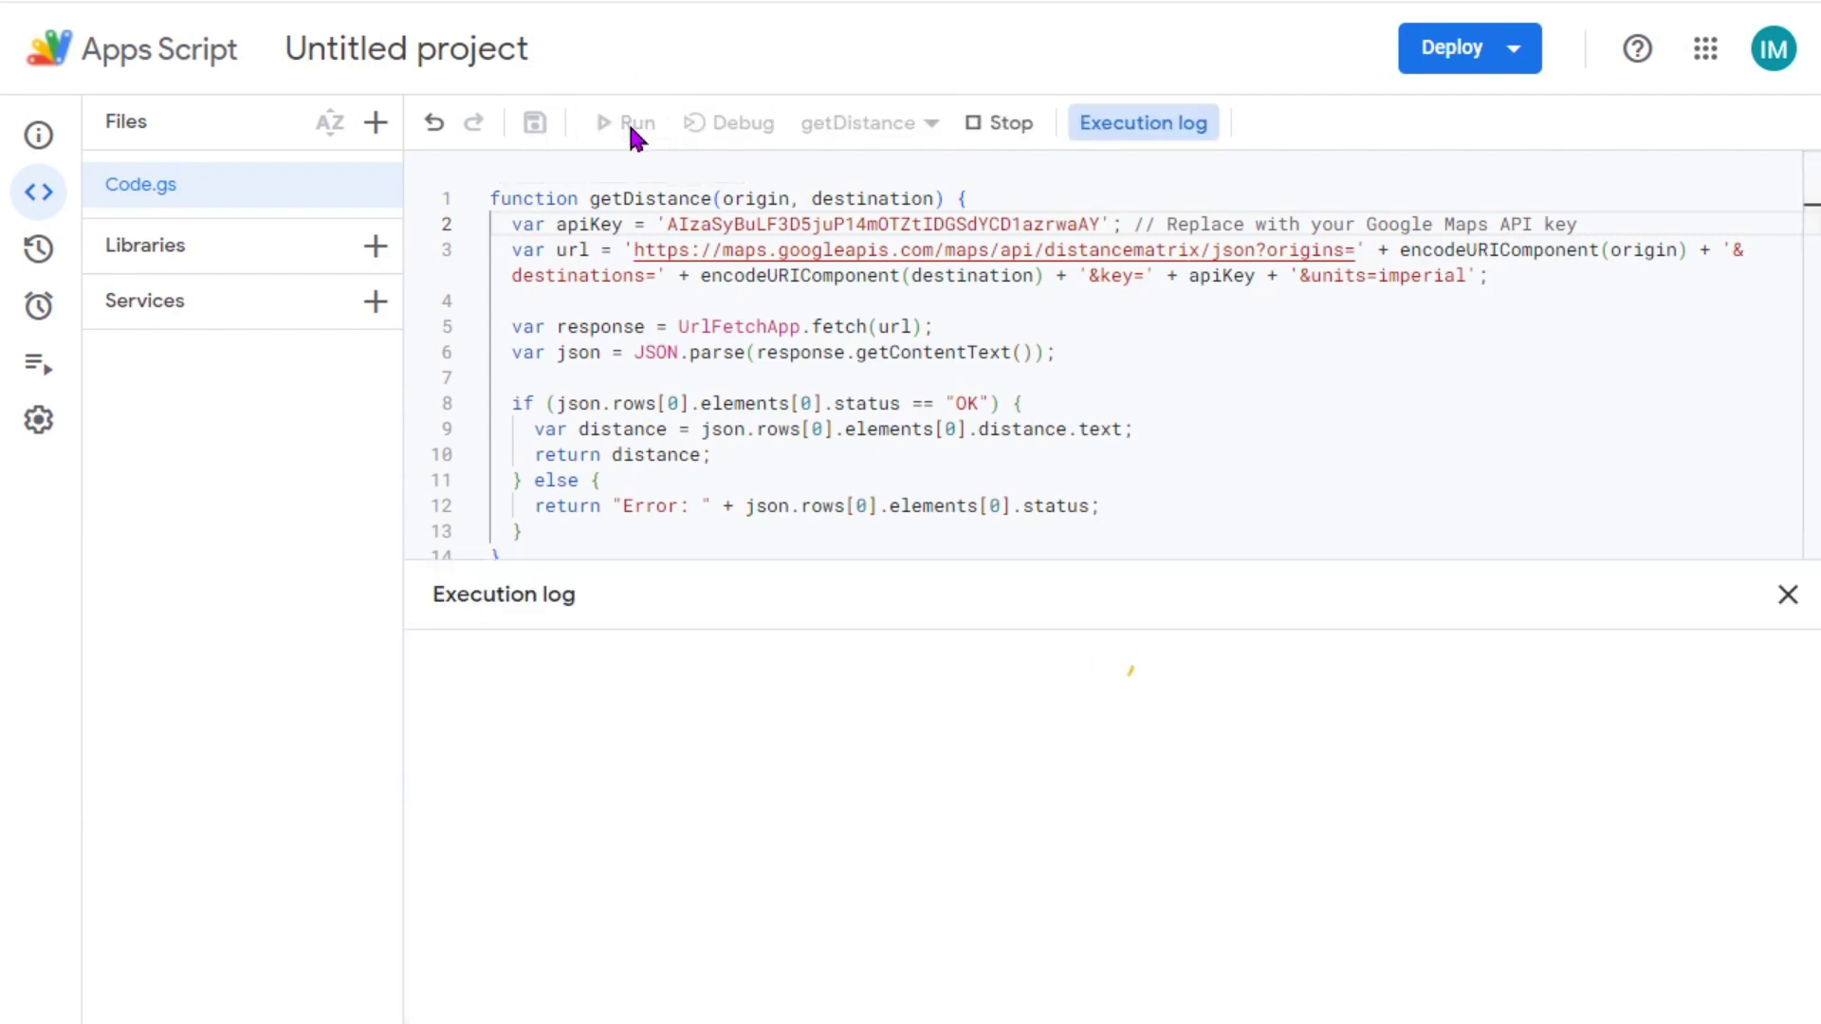
# - Return to sheet 777 and enter a getDistance formula in F5 with C5 as the origin and E5 as the destination
pyautogui.click(522, 1)
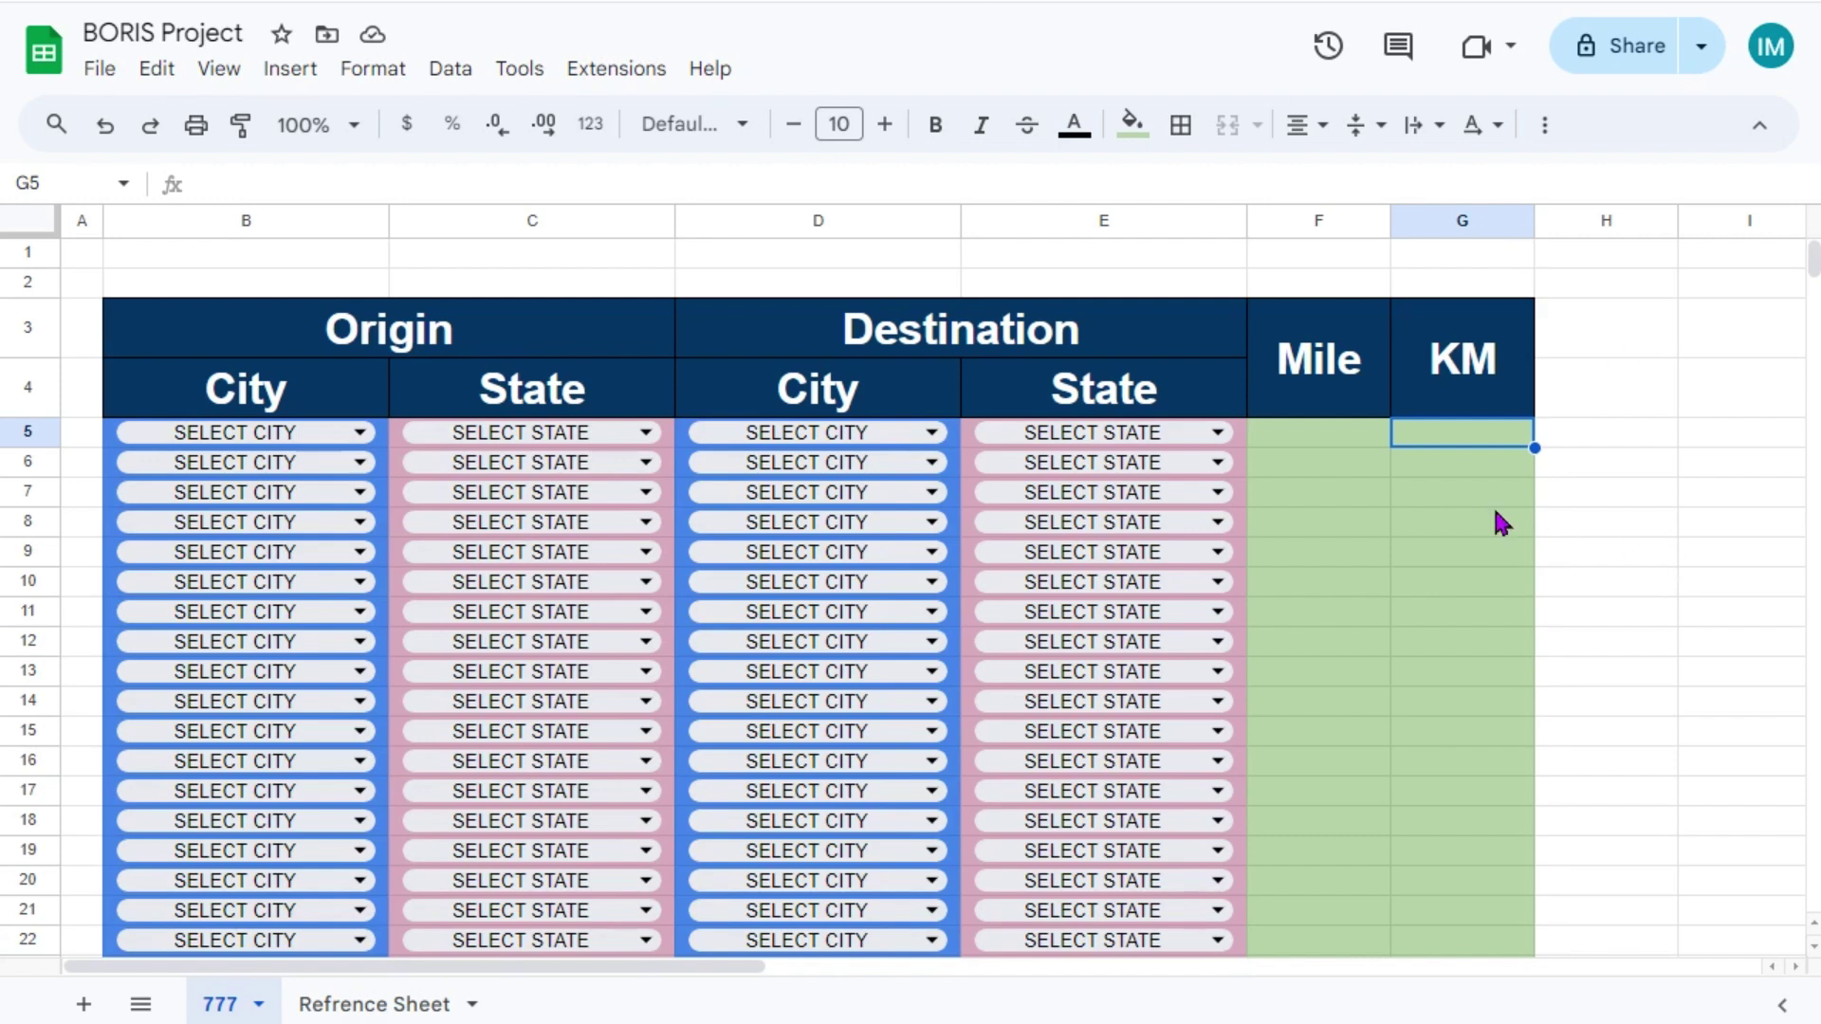
pyautogui.click(1347, 443)
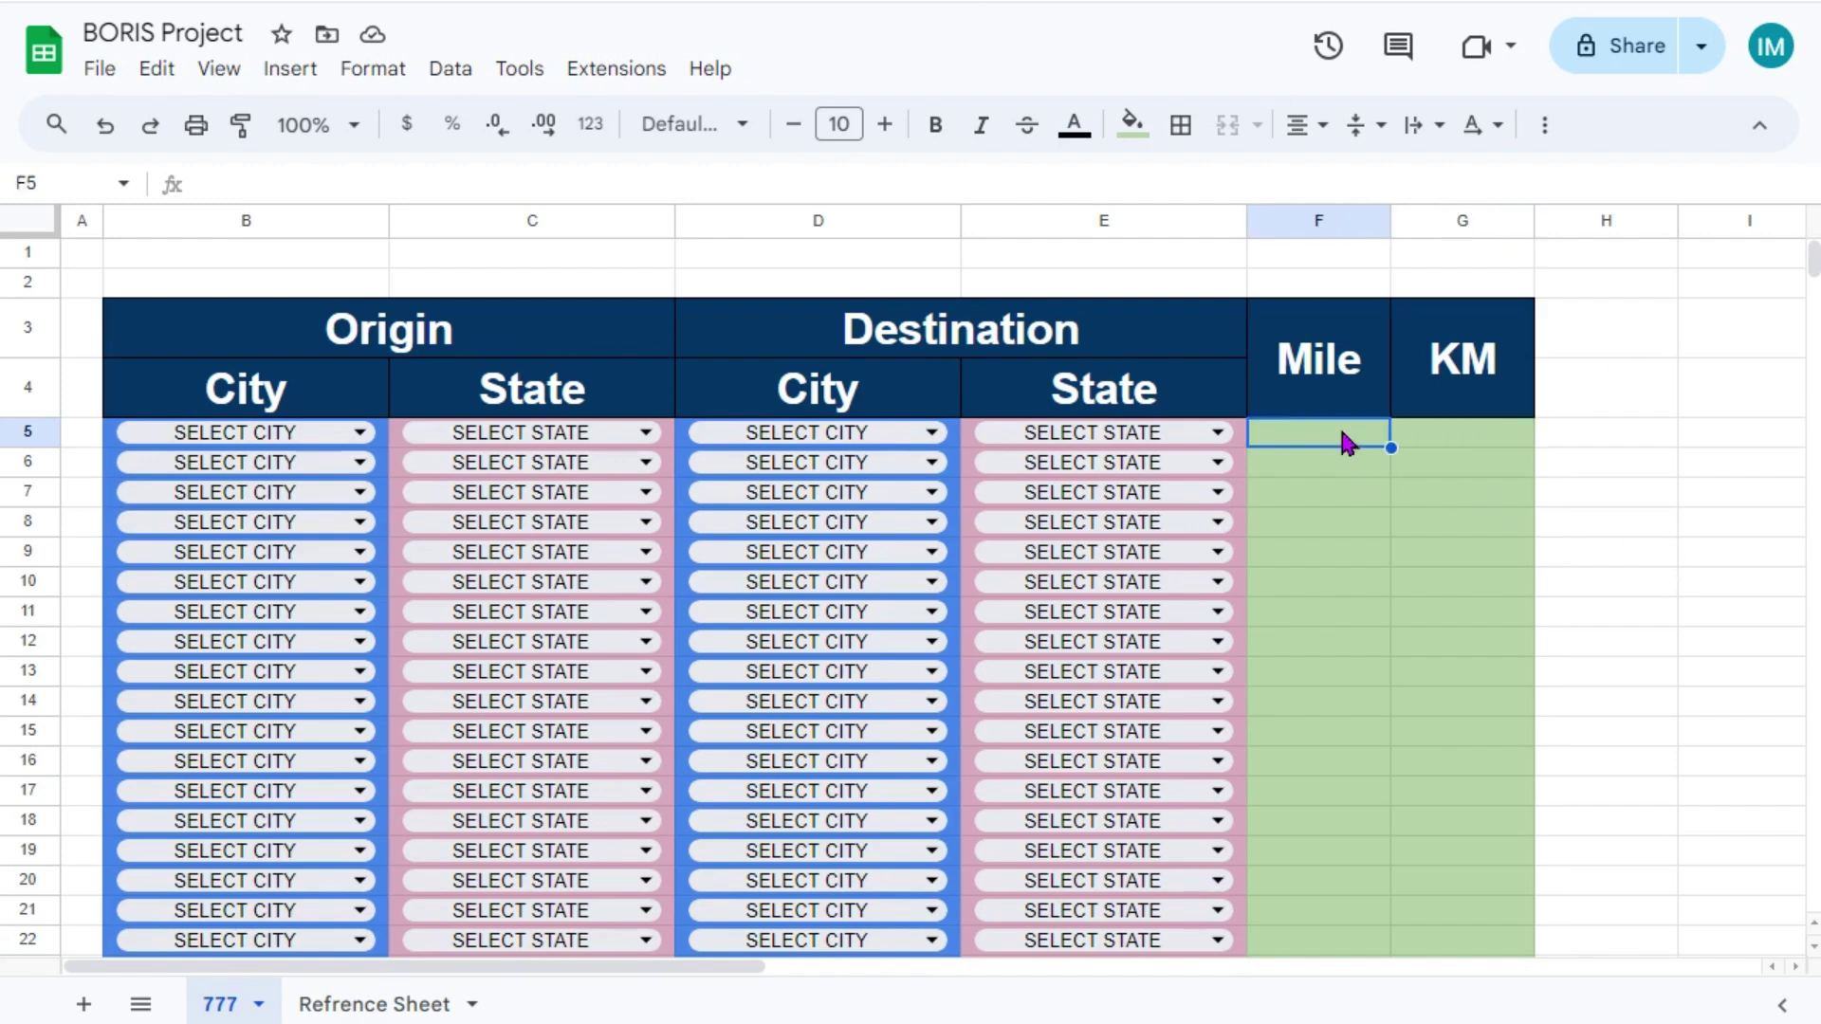
pyautogui.write('=')
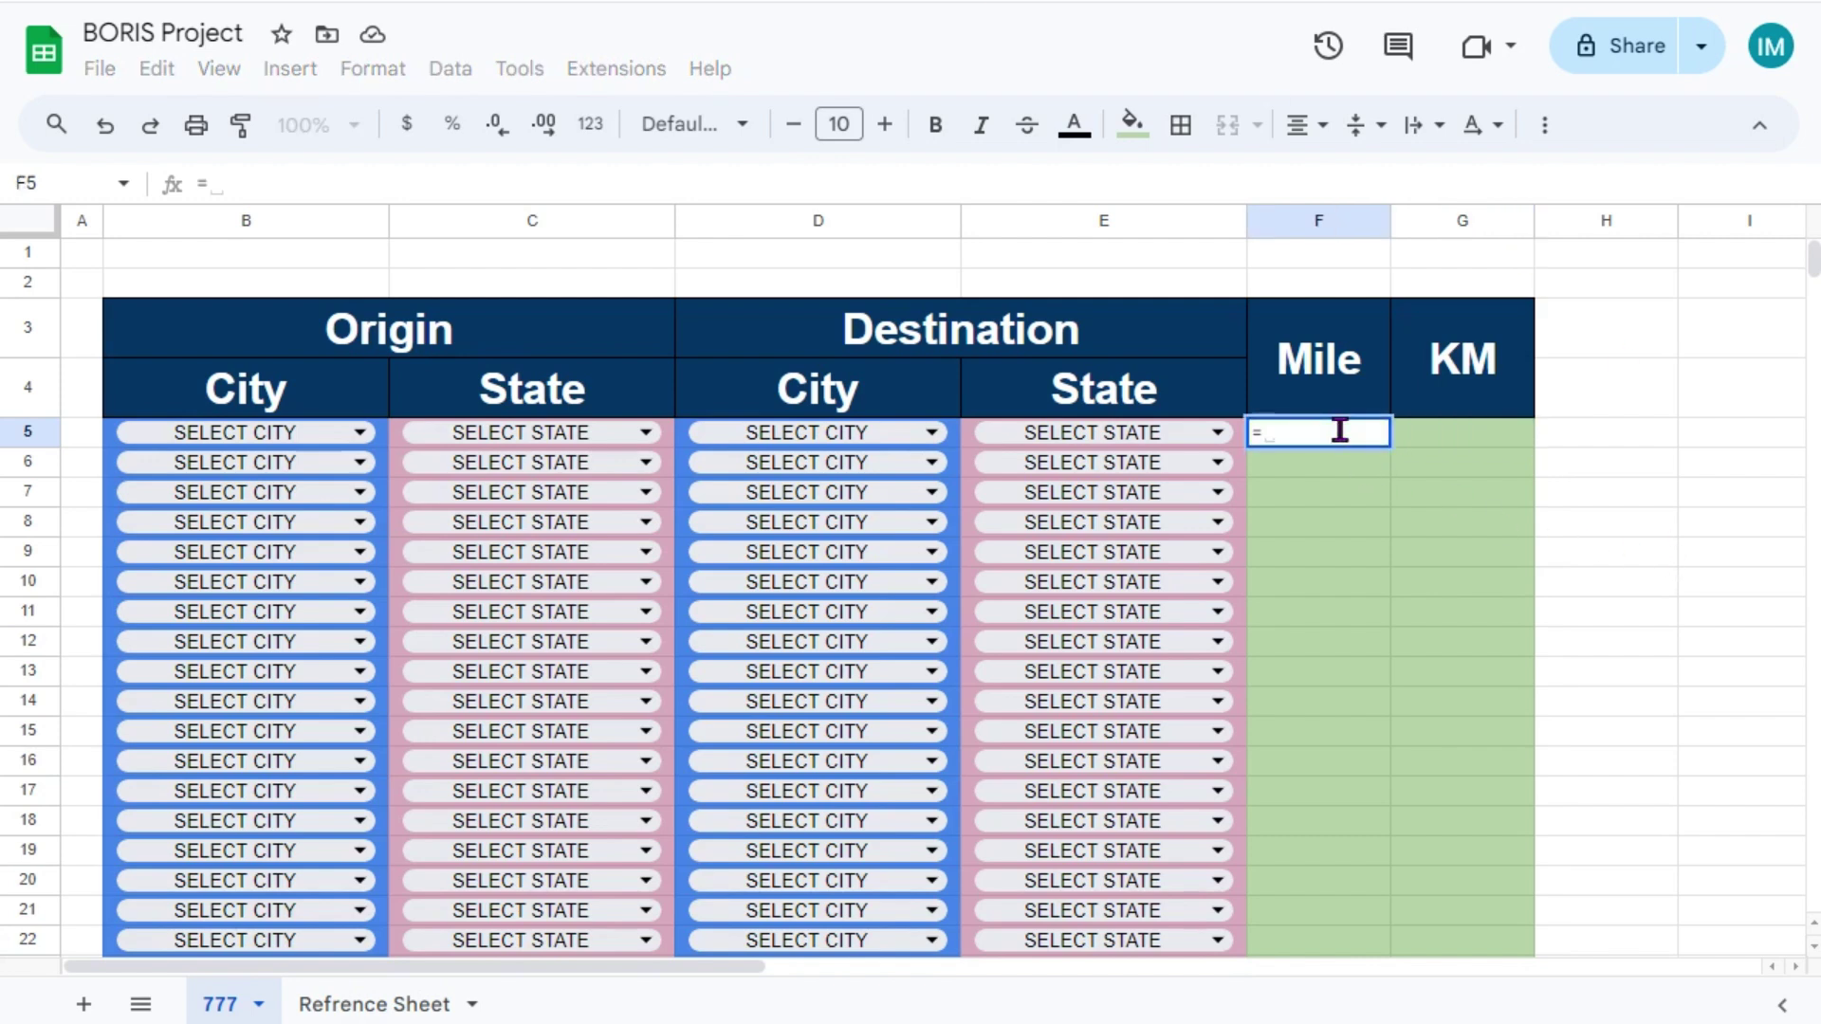
pyautogui.hotkey('ctrl', 'Tab')
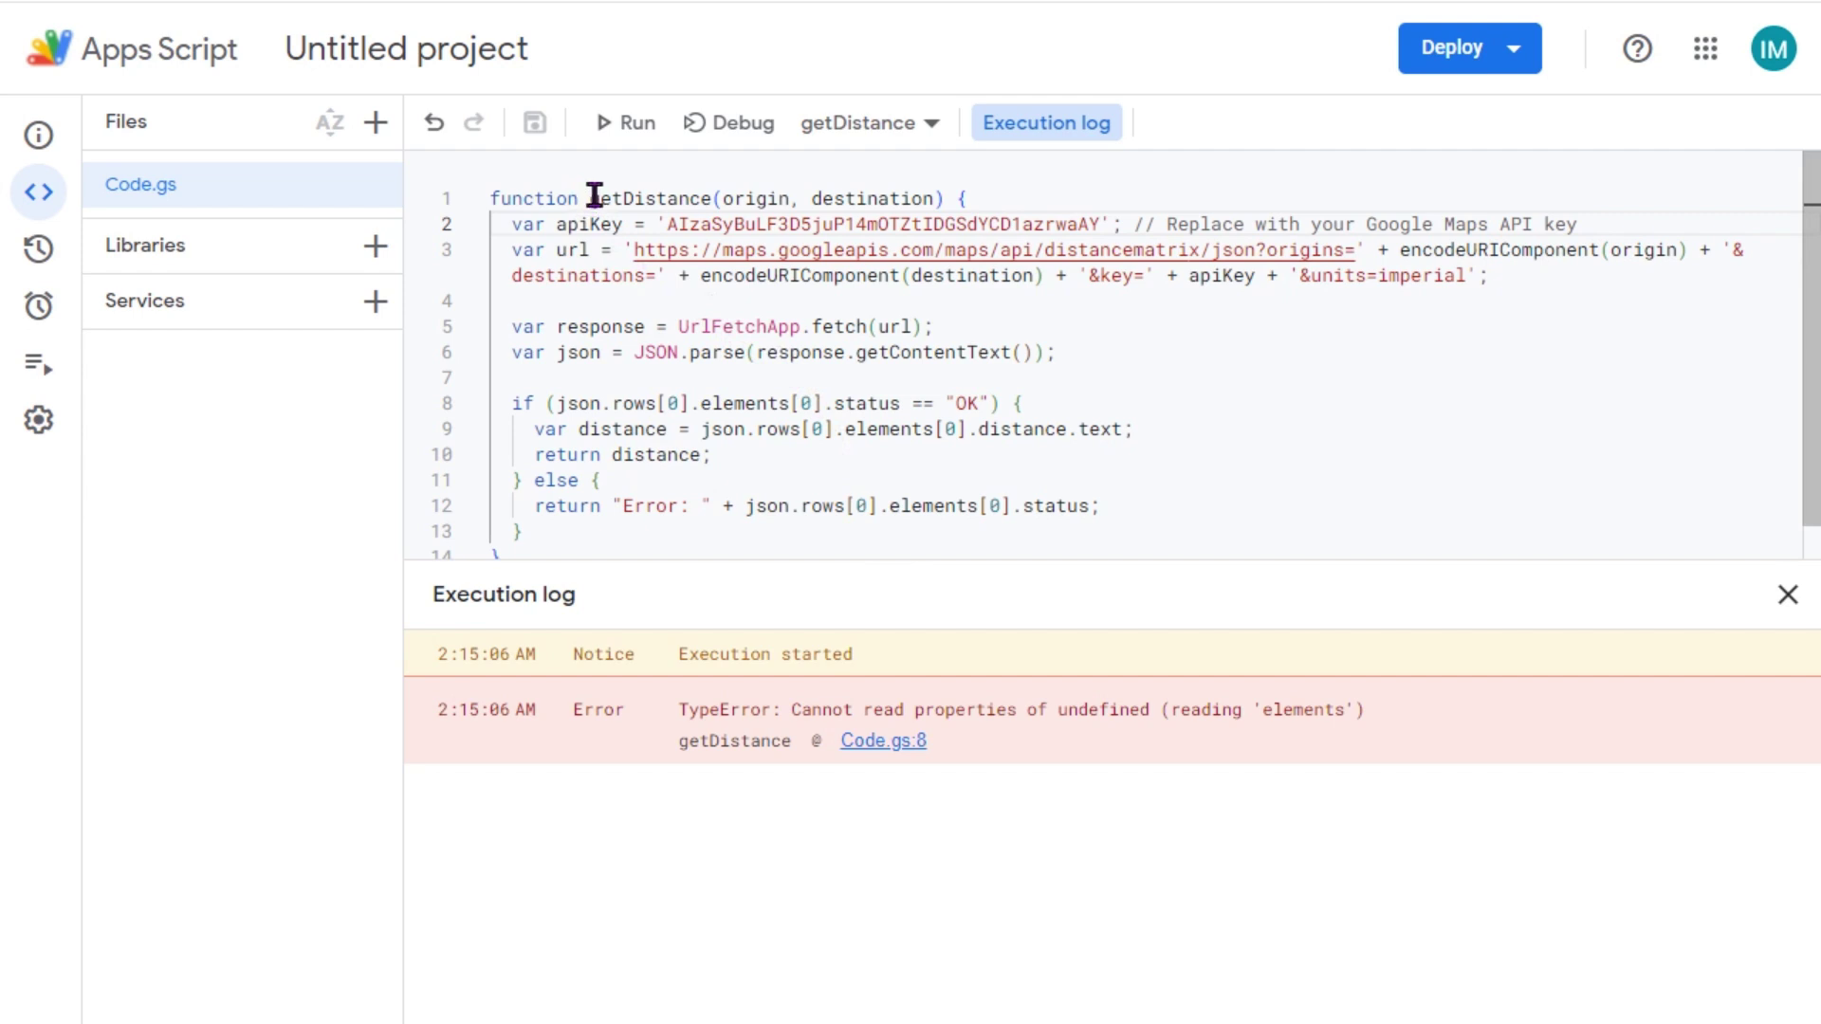
pyautogui.moveTo(590, 197); pyautogui.dragTo(720, 194)
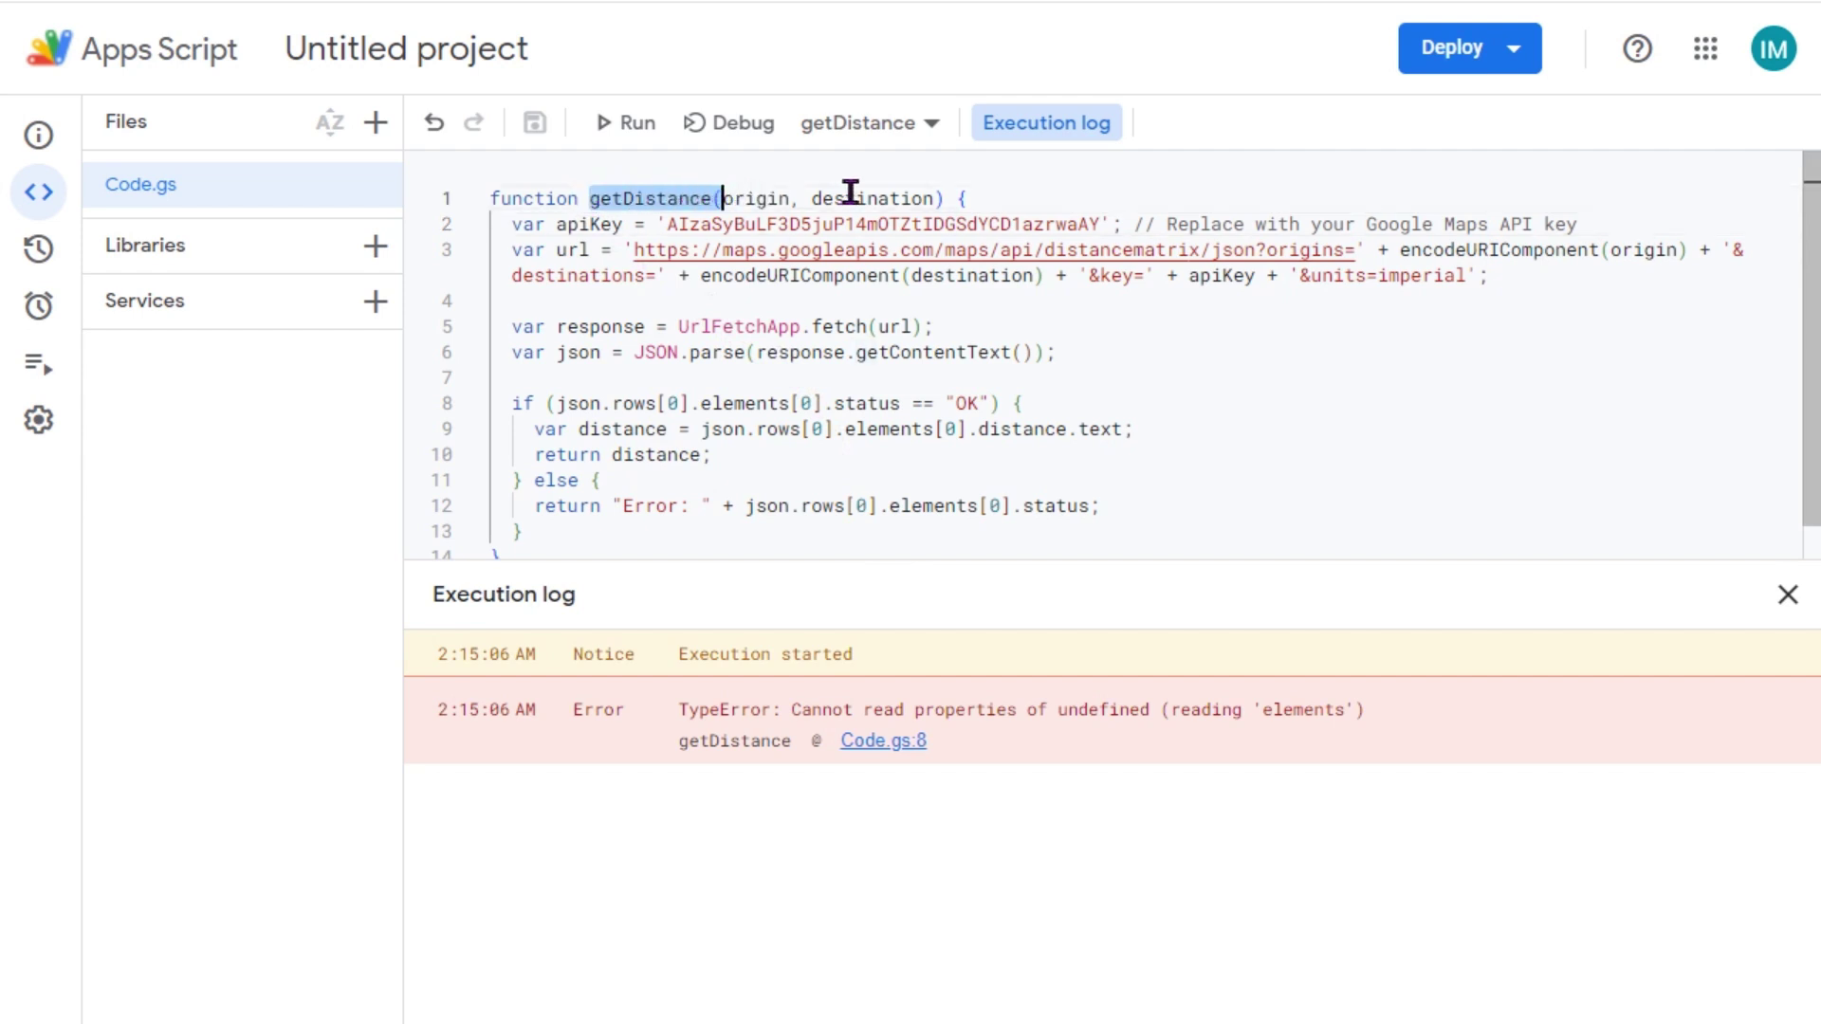
pyautogui.hotkey('ctrl', 'Tab')
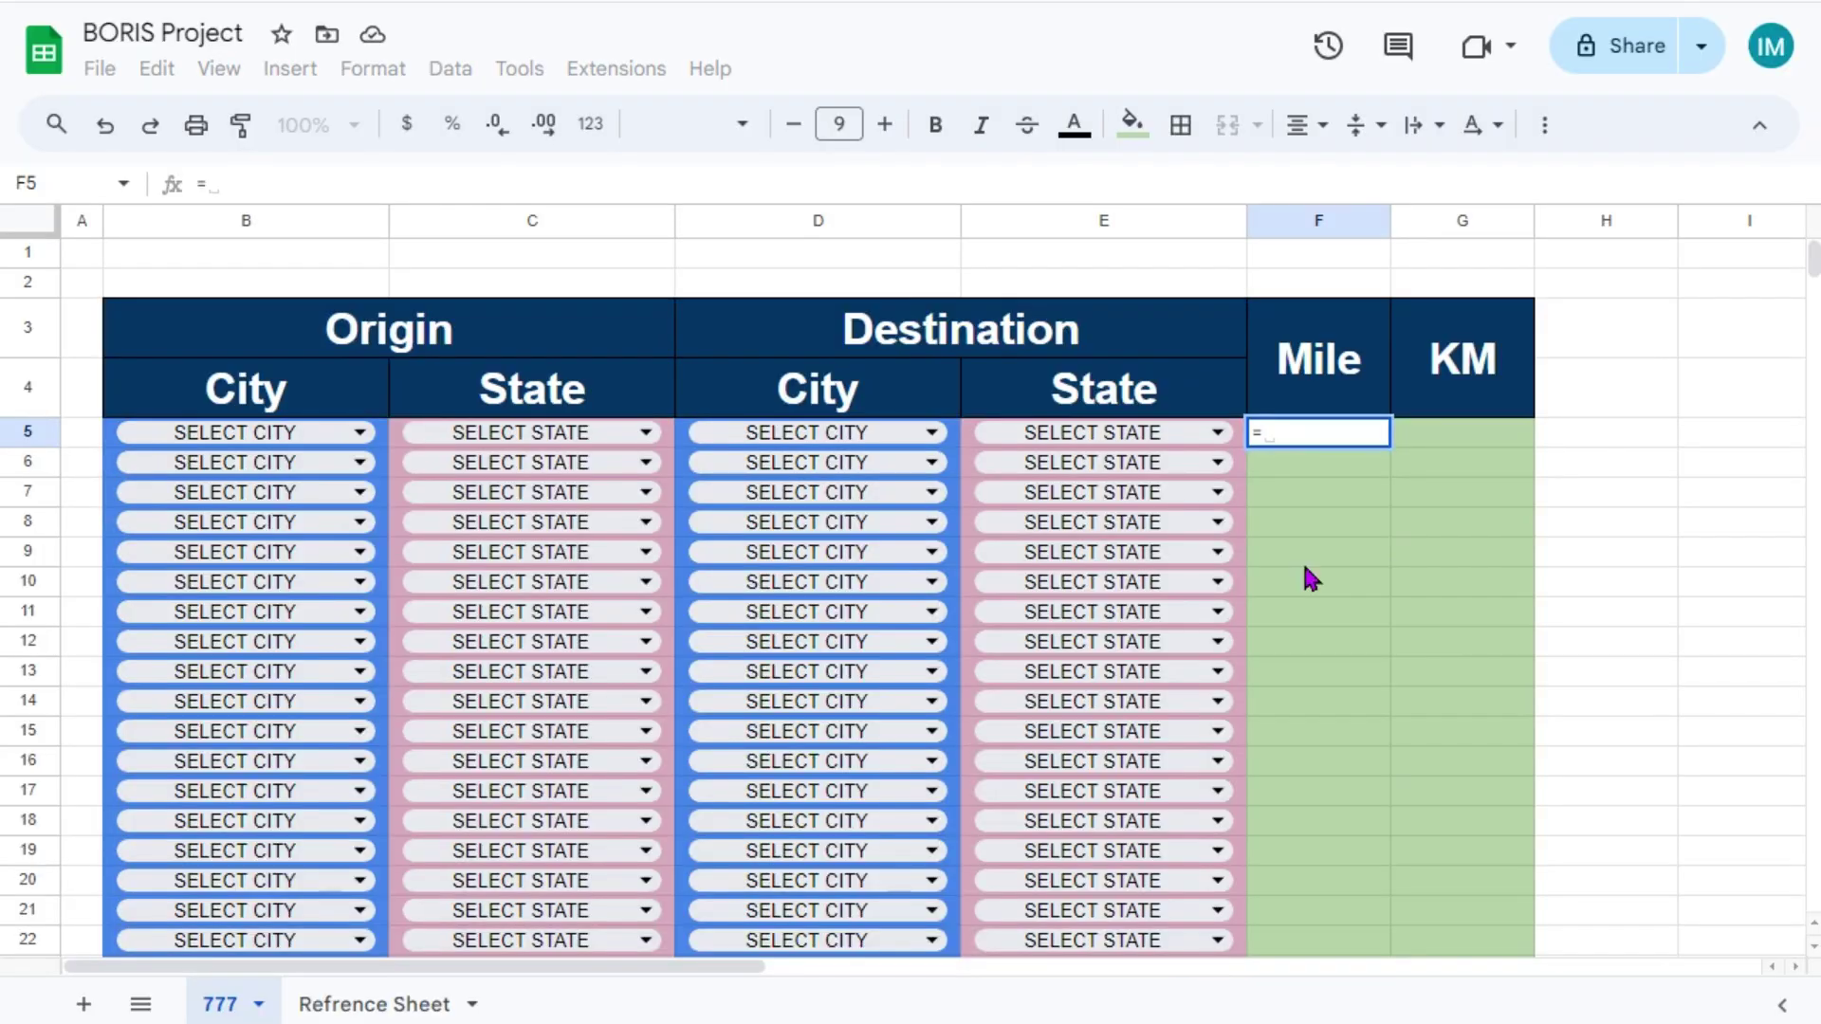
pyautogui.write('getDistance(')
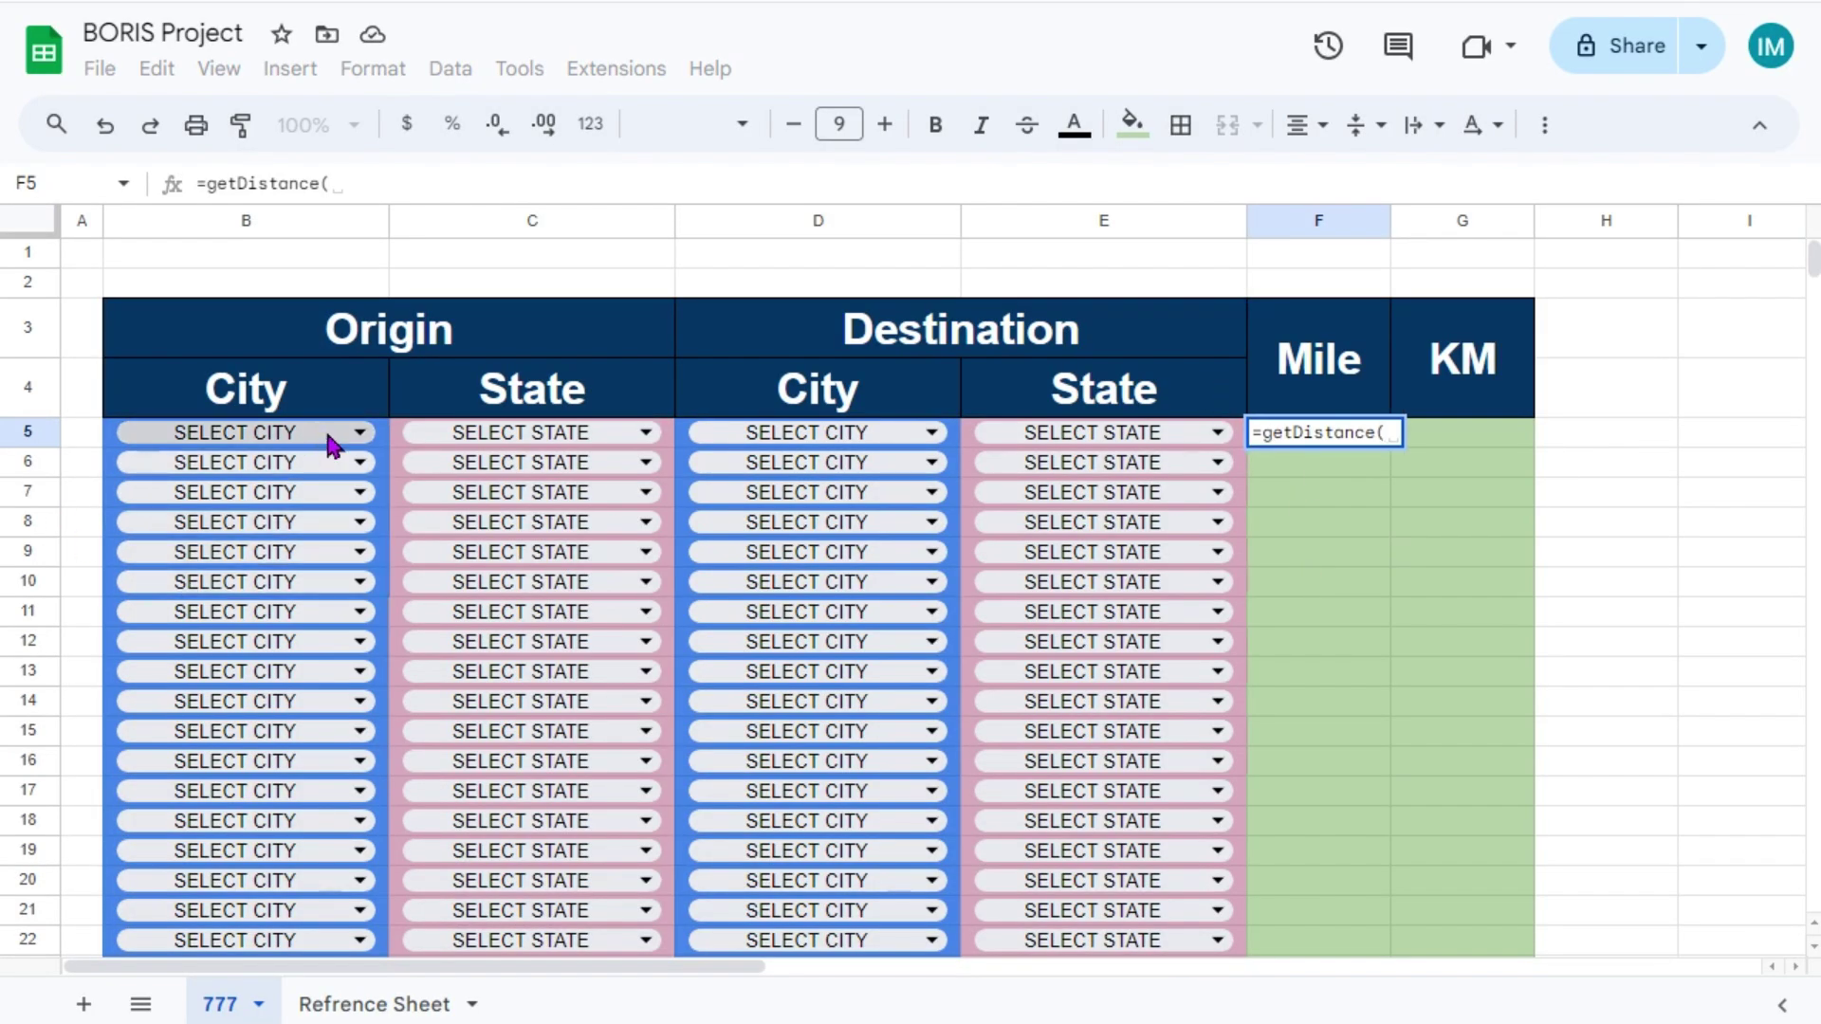
pyautogui.moveTo(330, 444); pyautogui.dragTo(459, 439)
pyautogui.click(459, 439)
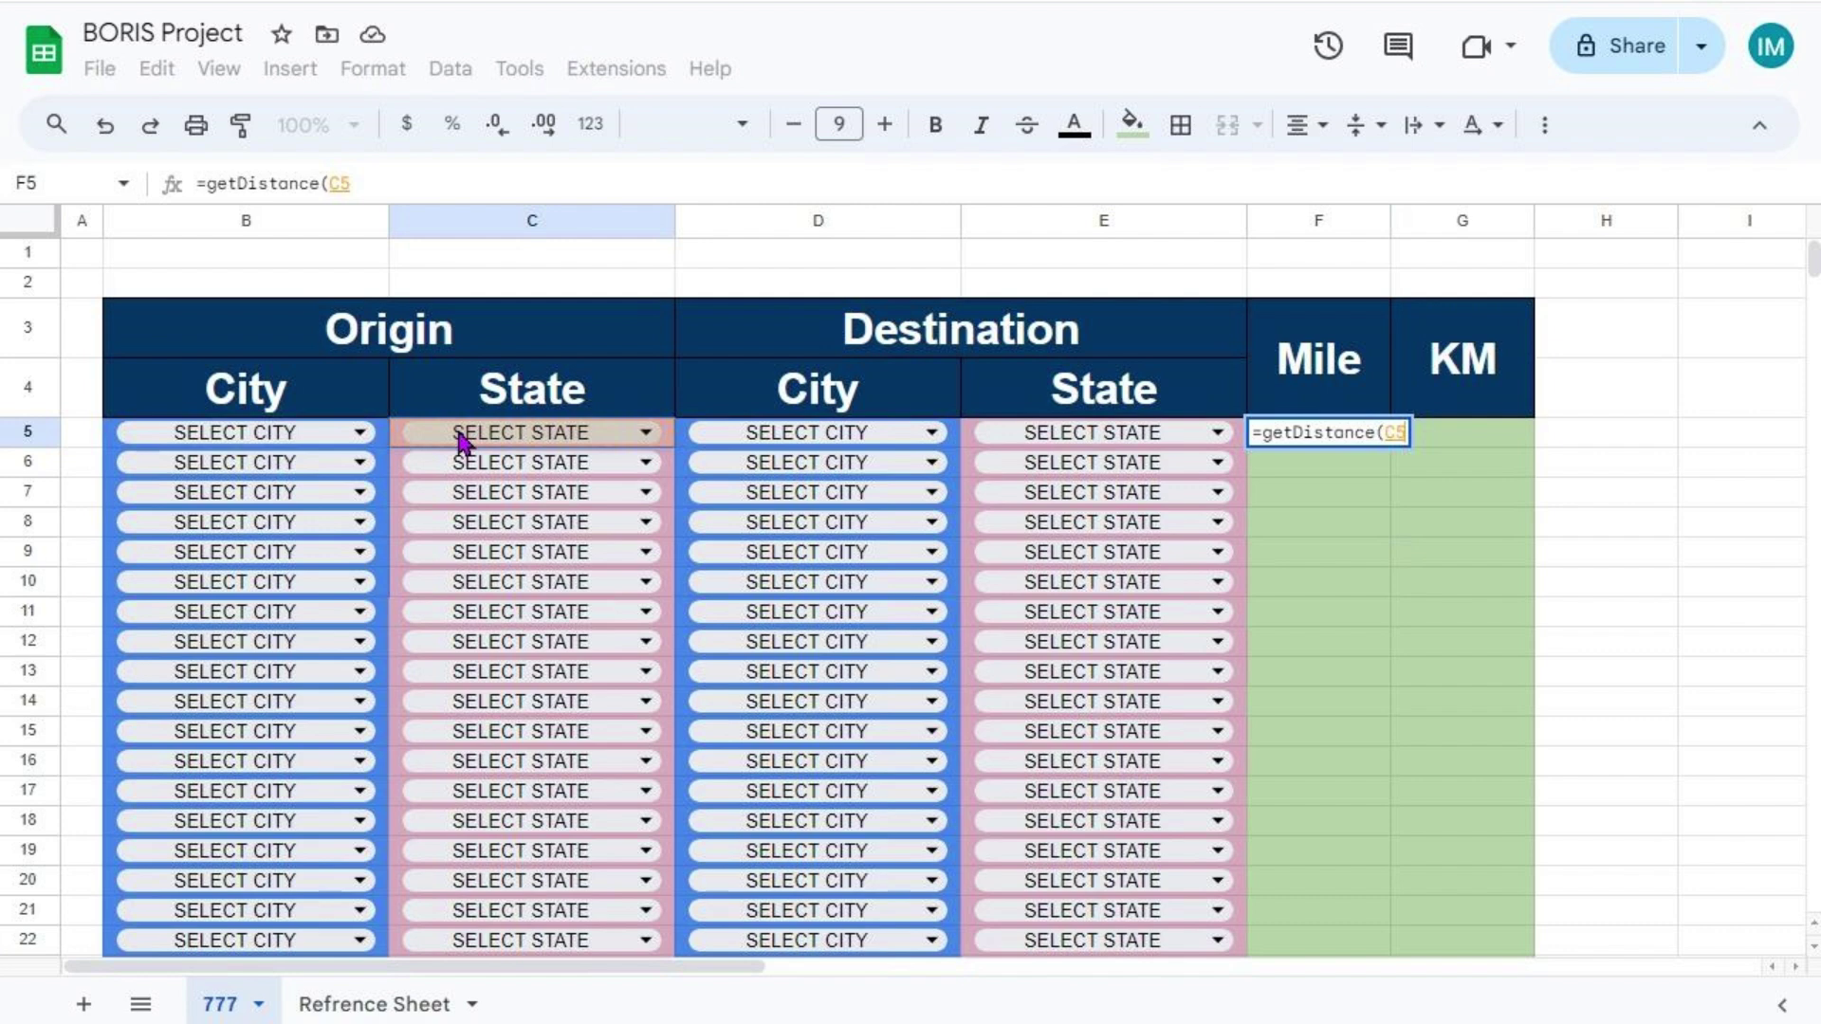
pyautogui.write(',')
pyautogui.moveTo(822, 431); pyautogui.dragTo(1072, 439)
pyautogui.click(1072, 439)
pyautogui.press('Return')
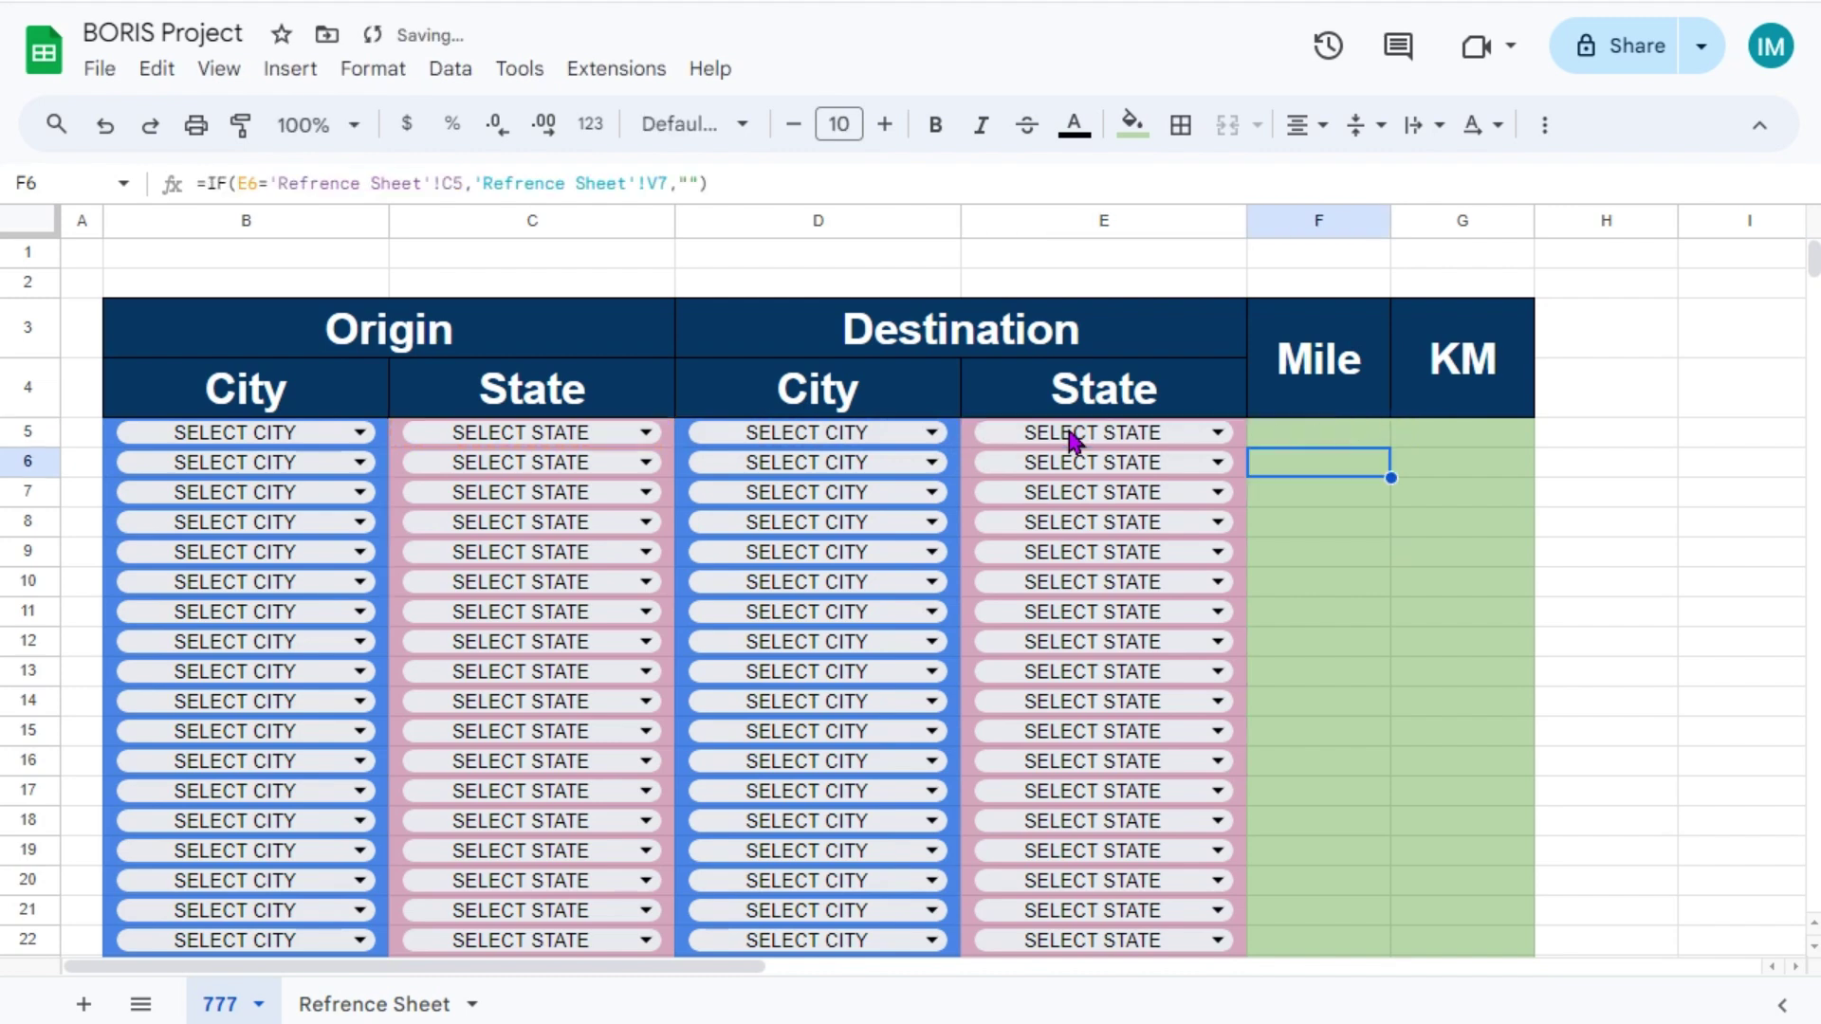
# - Set the row 5 origin dropdowns to Alexander City and AL
pyautogui.click(1356, 438)
pyautogui.click(360, 433)
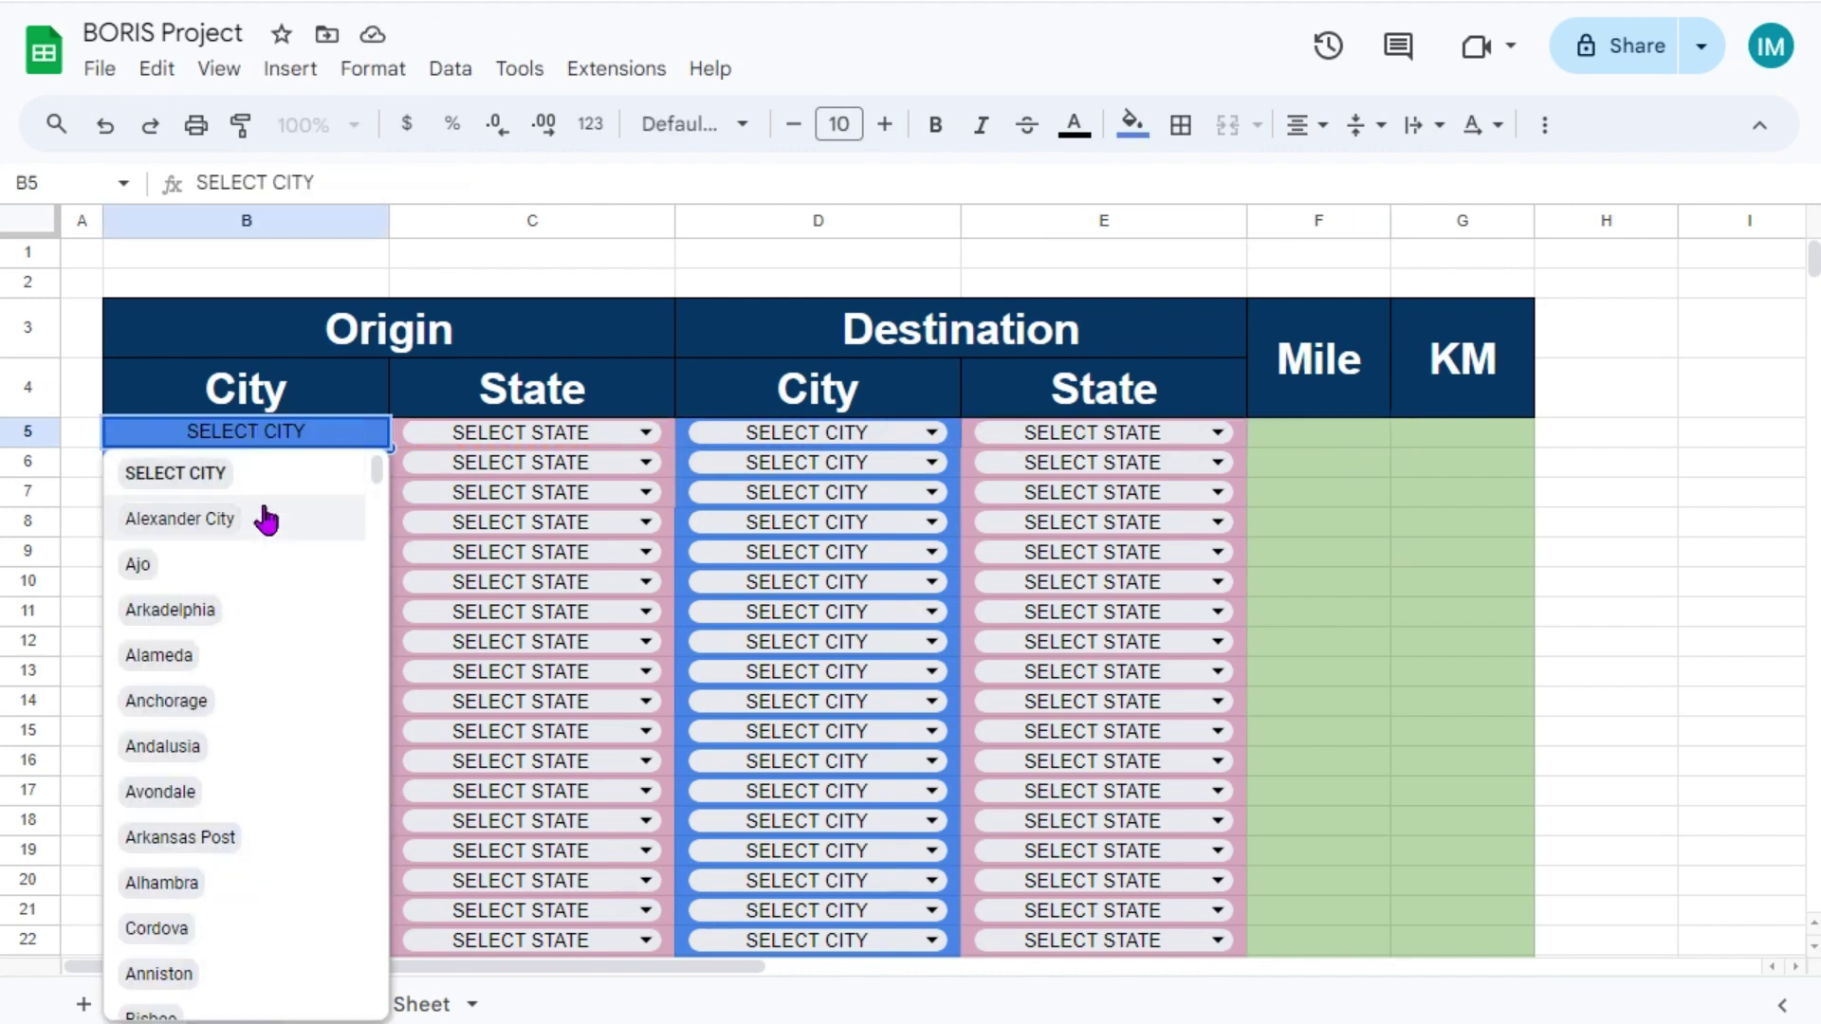
pyautogui.click(256, 516)
pyautogui.click(508, 433)
pyautogui.doubleClick(435, 567)
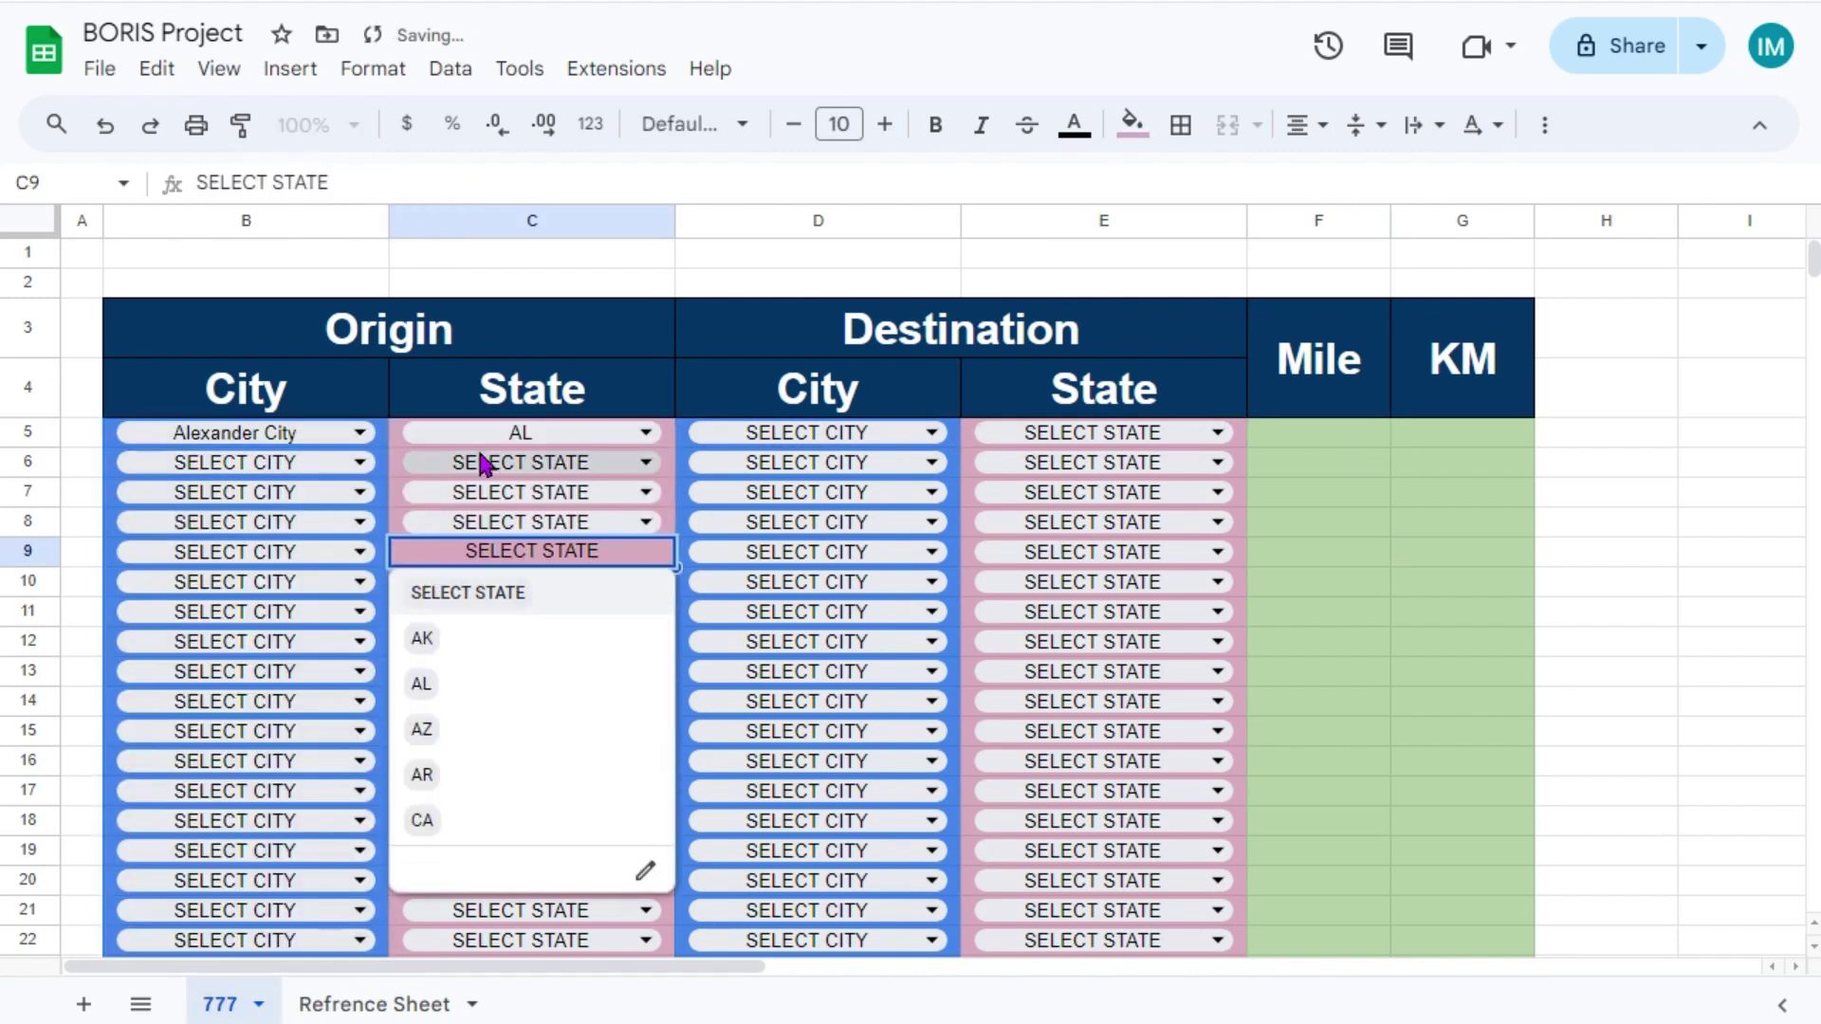
# - Set the row 5 destination dropdowns to Homer and AK
pyautogui.click(756, 432)
pyautogui.scroll(-3, 750, 759)
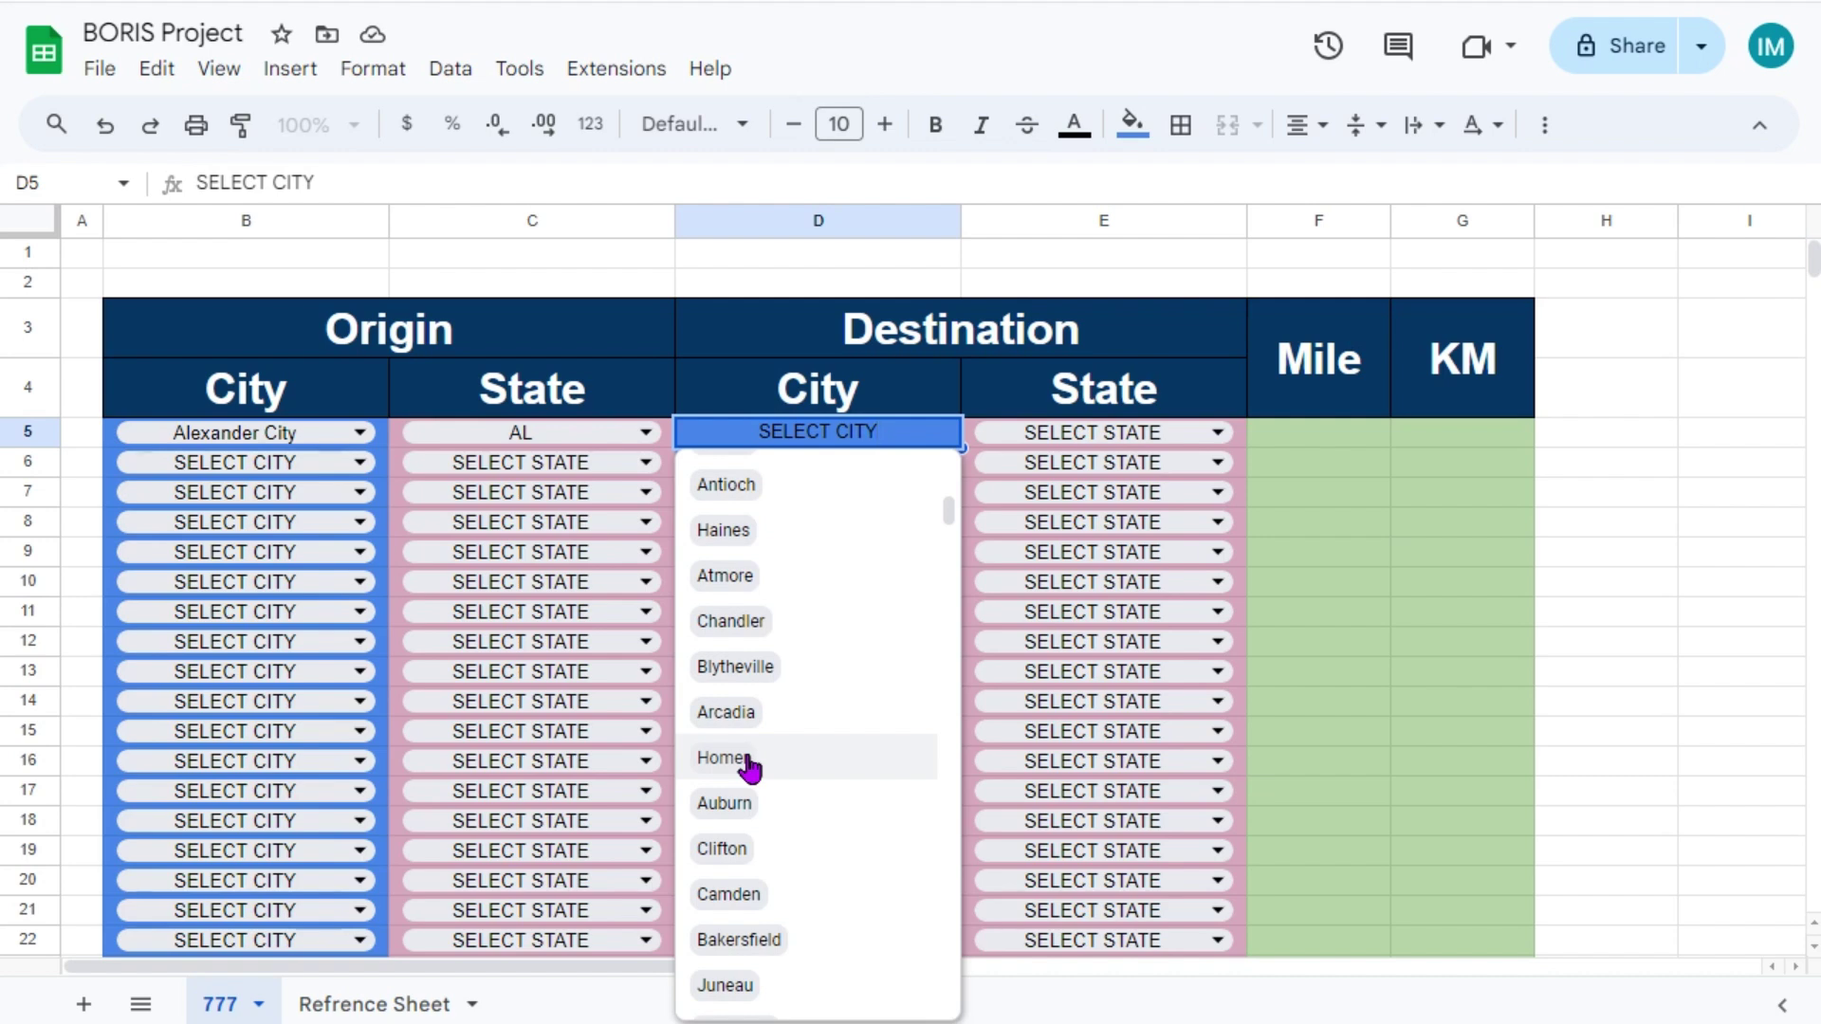
pyautogui.click(749, 759)
pyautogui.click(1082, 437)
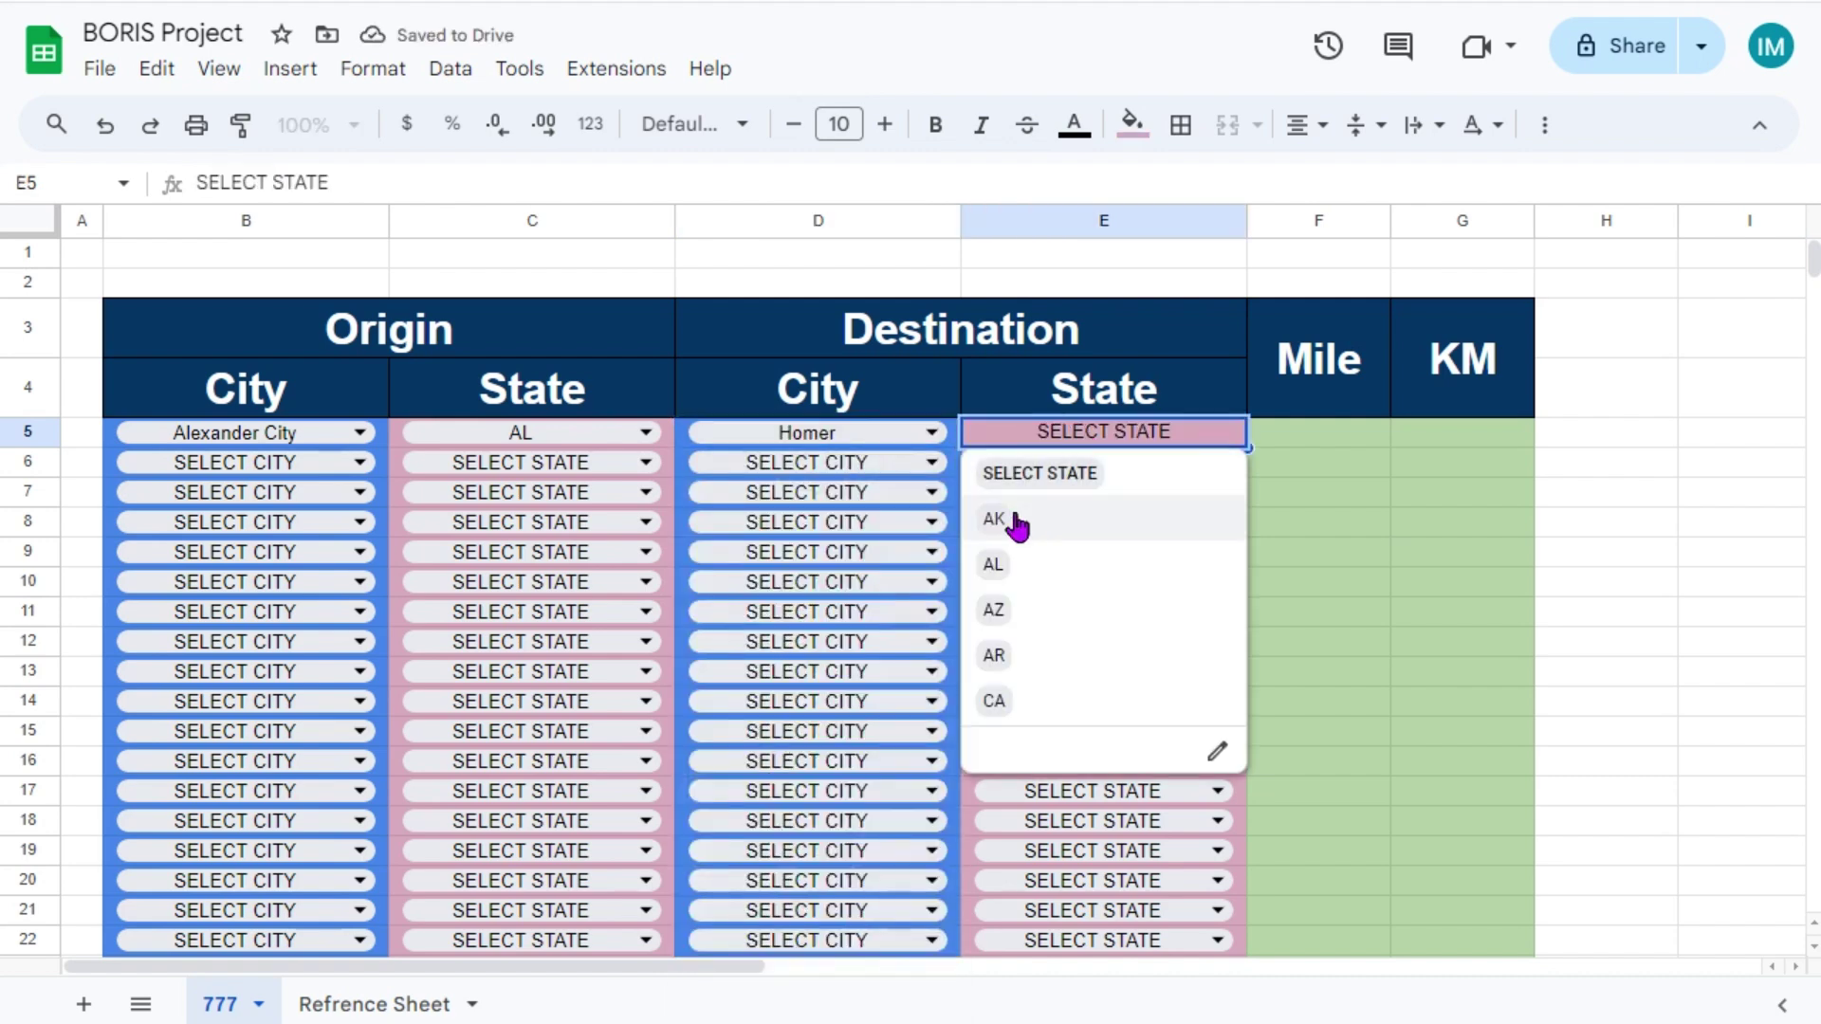
pyautogui.click(996, 522)
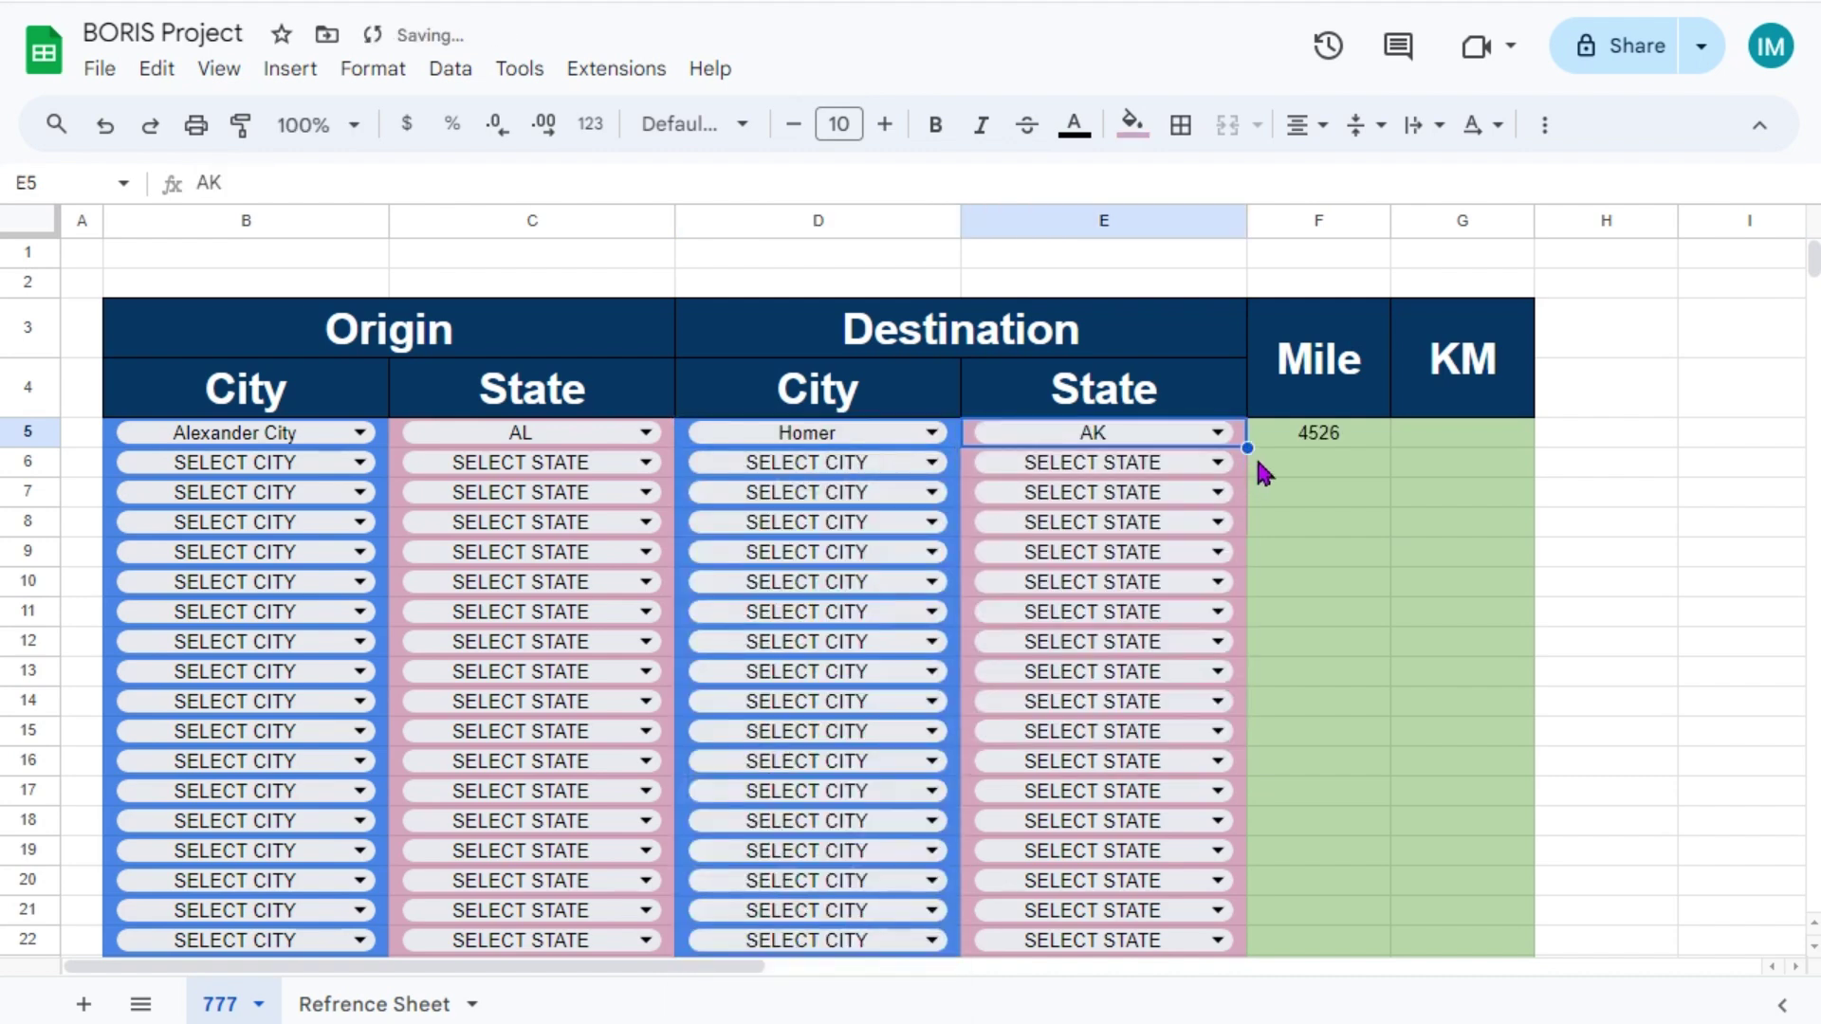
# - Enter the formula =F5*1.6 in G5 to convert the row 5 miles to kilometres
pyautogui.click(1347, 439)
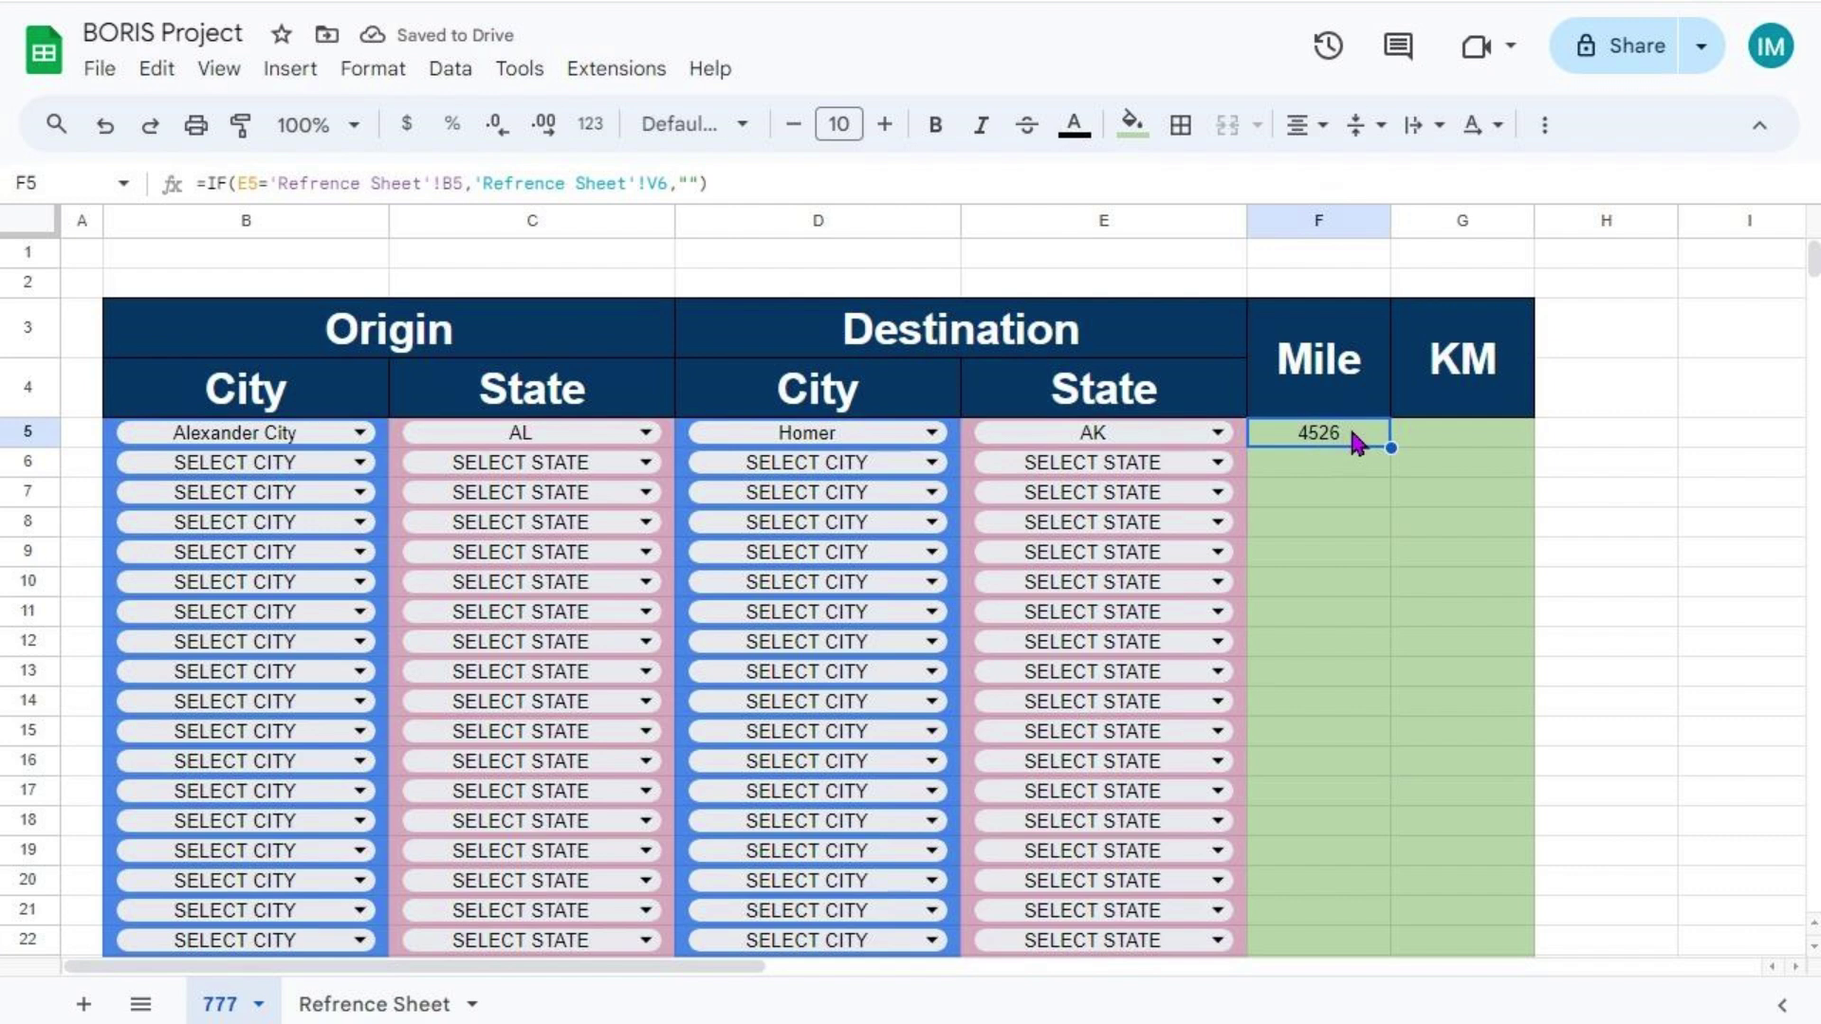
pyautogui.click(1617, 441)
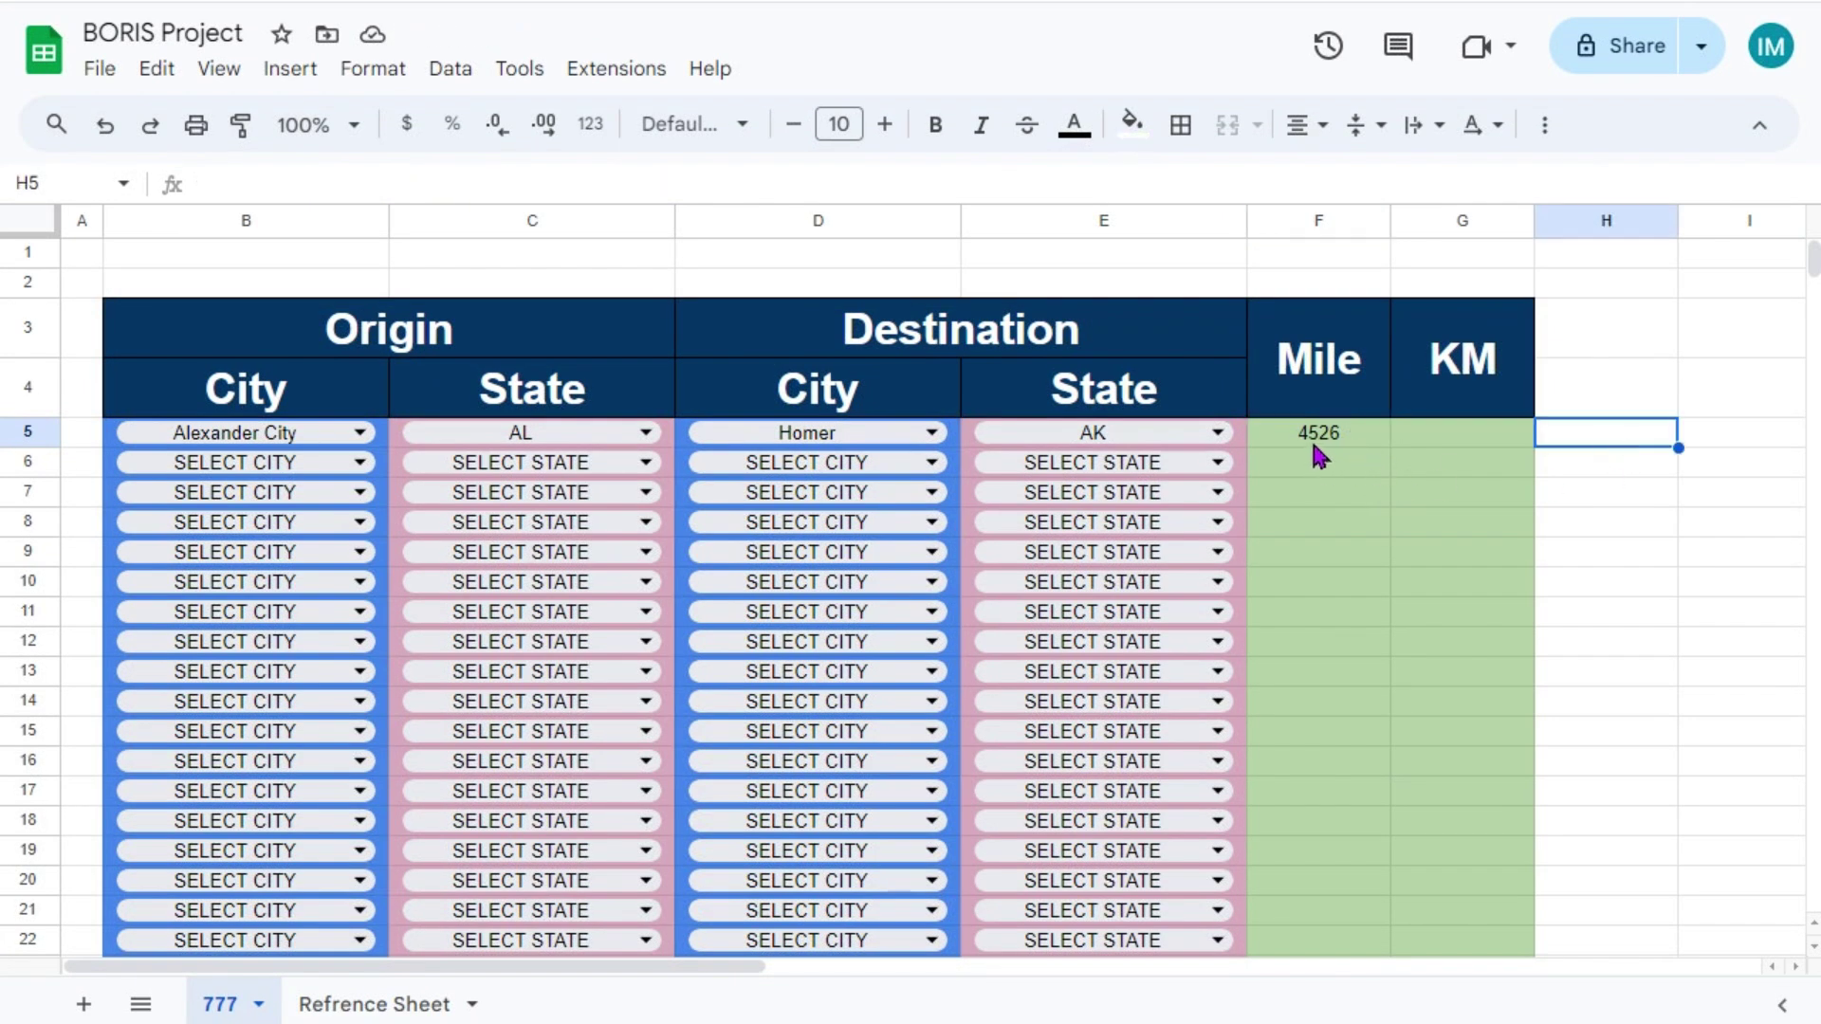
pyautogui.click(1482, 446)
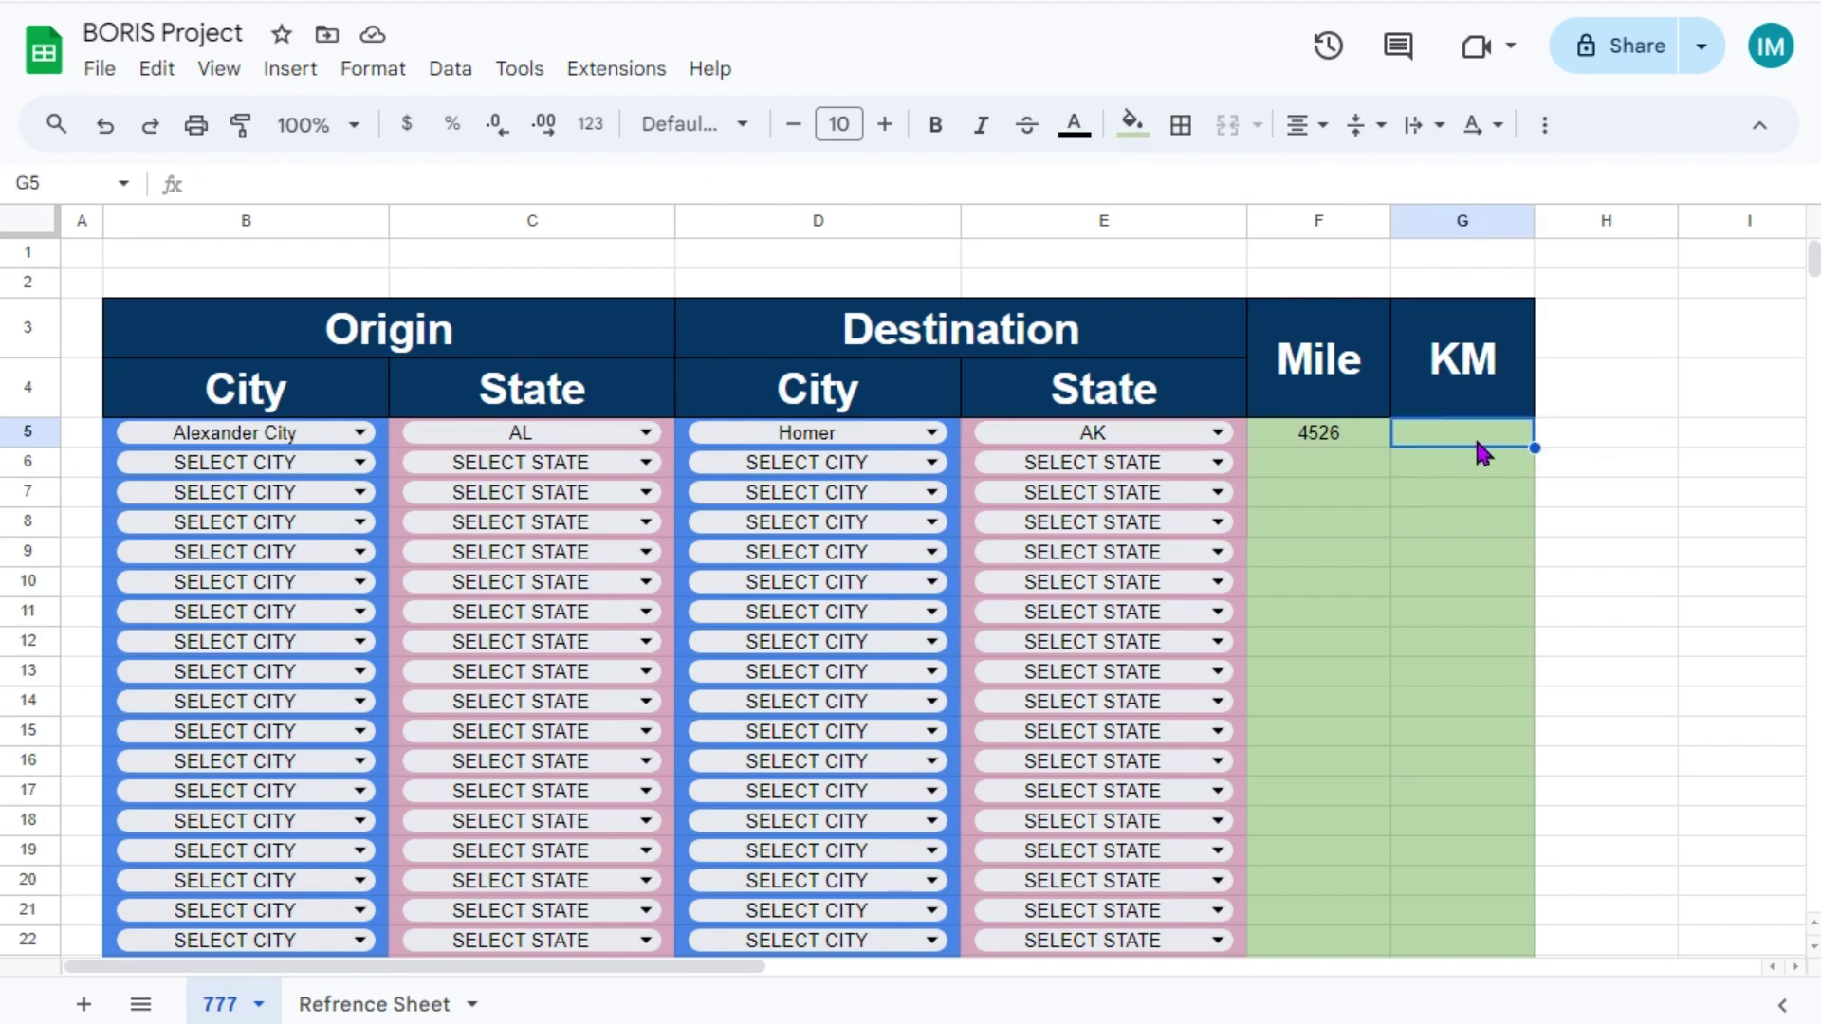
pyautogui.write('=')
pyautogui.click(1351, 440)
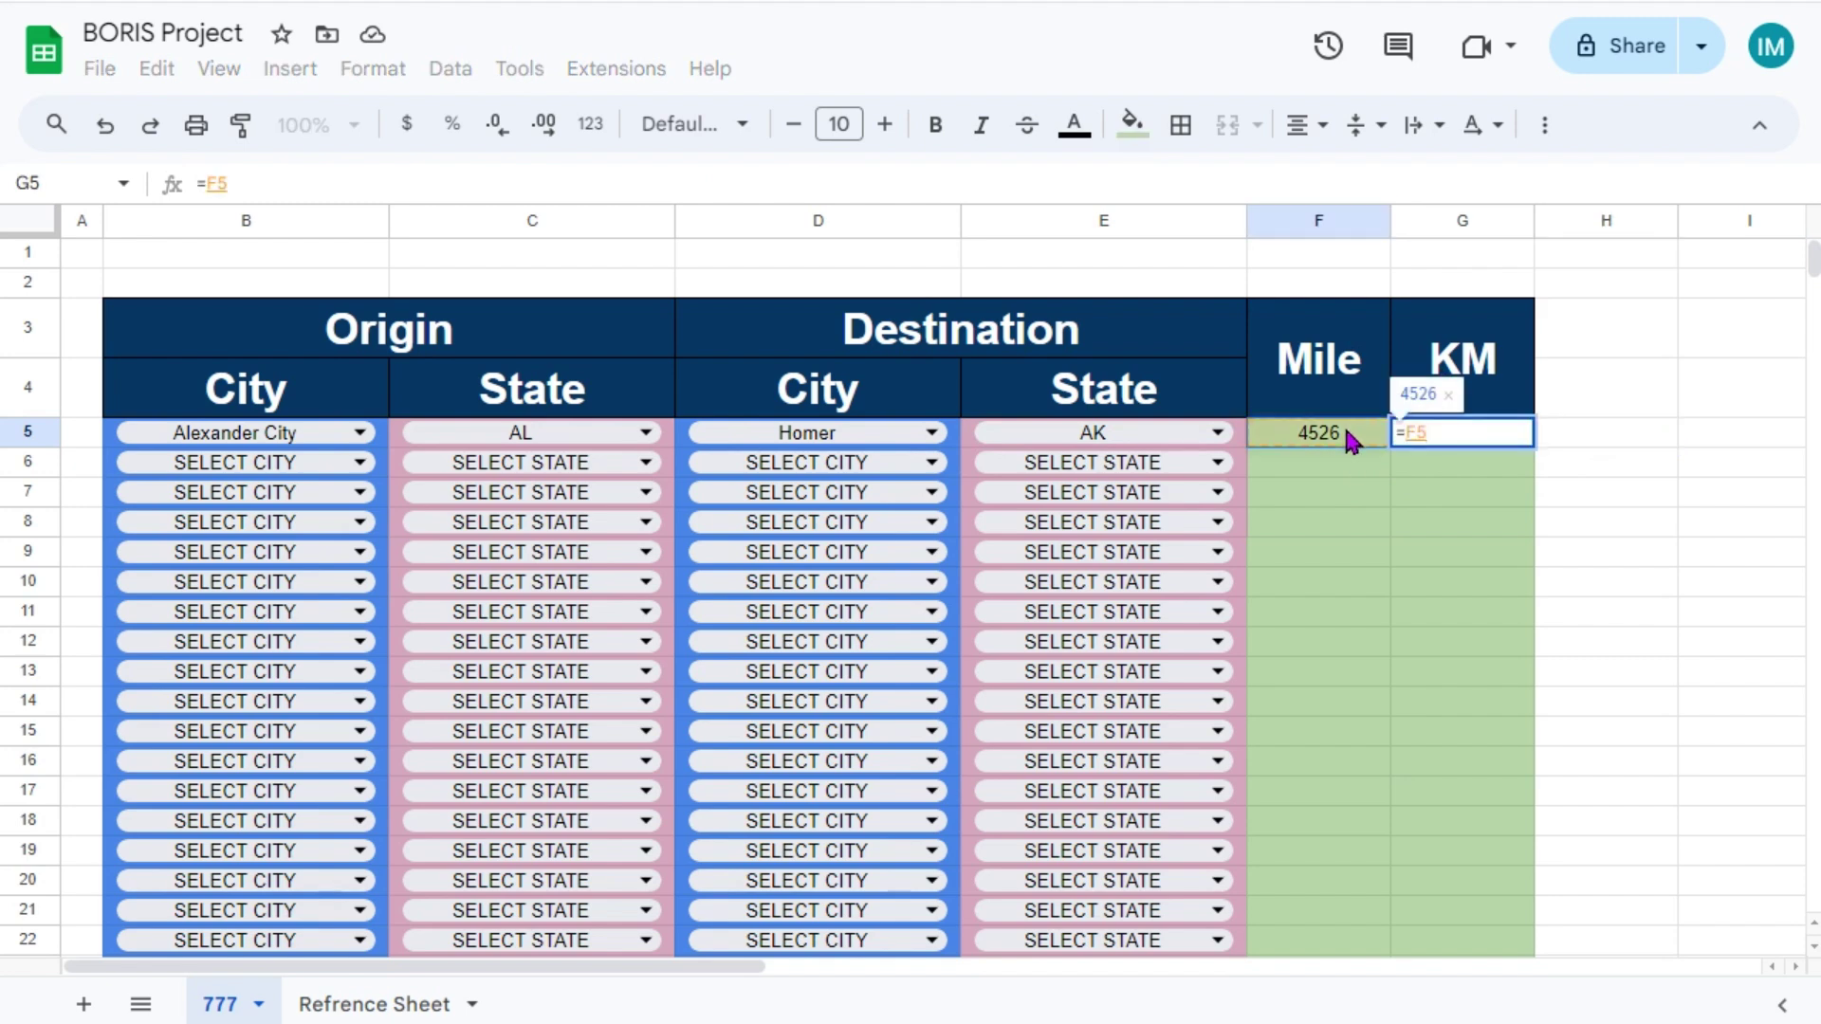
pyautogui.write('*1.6')
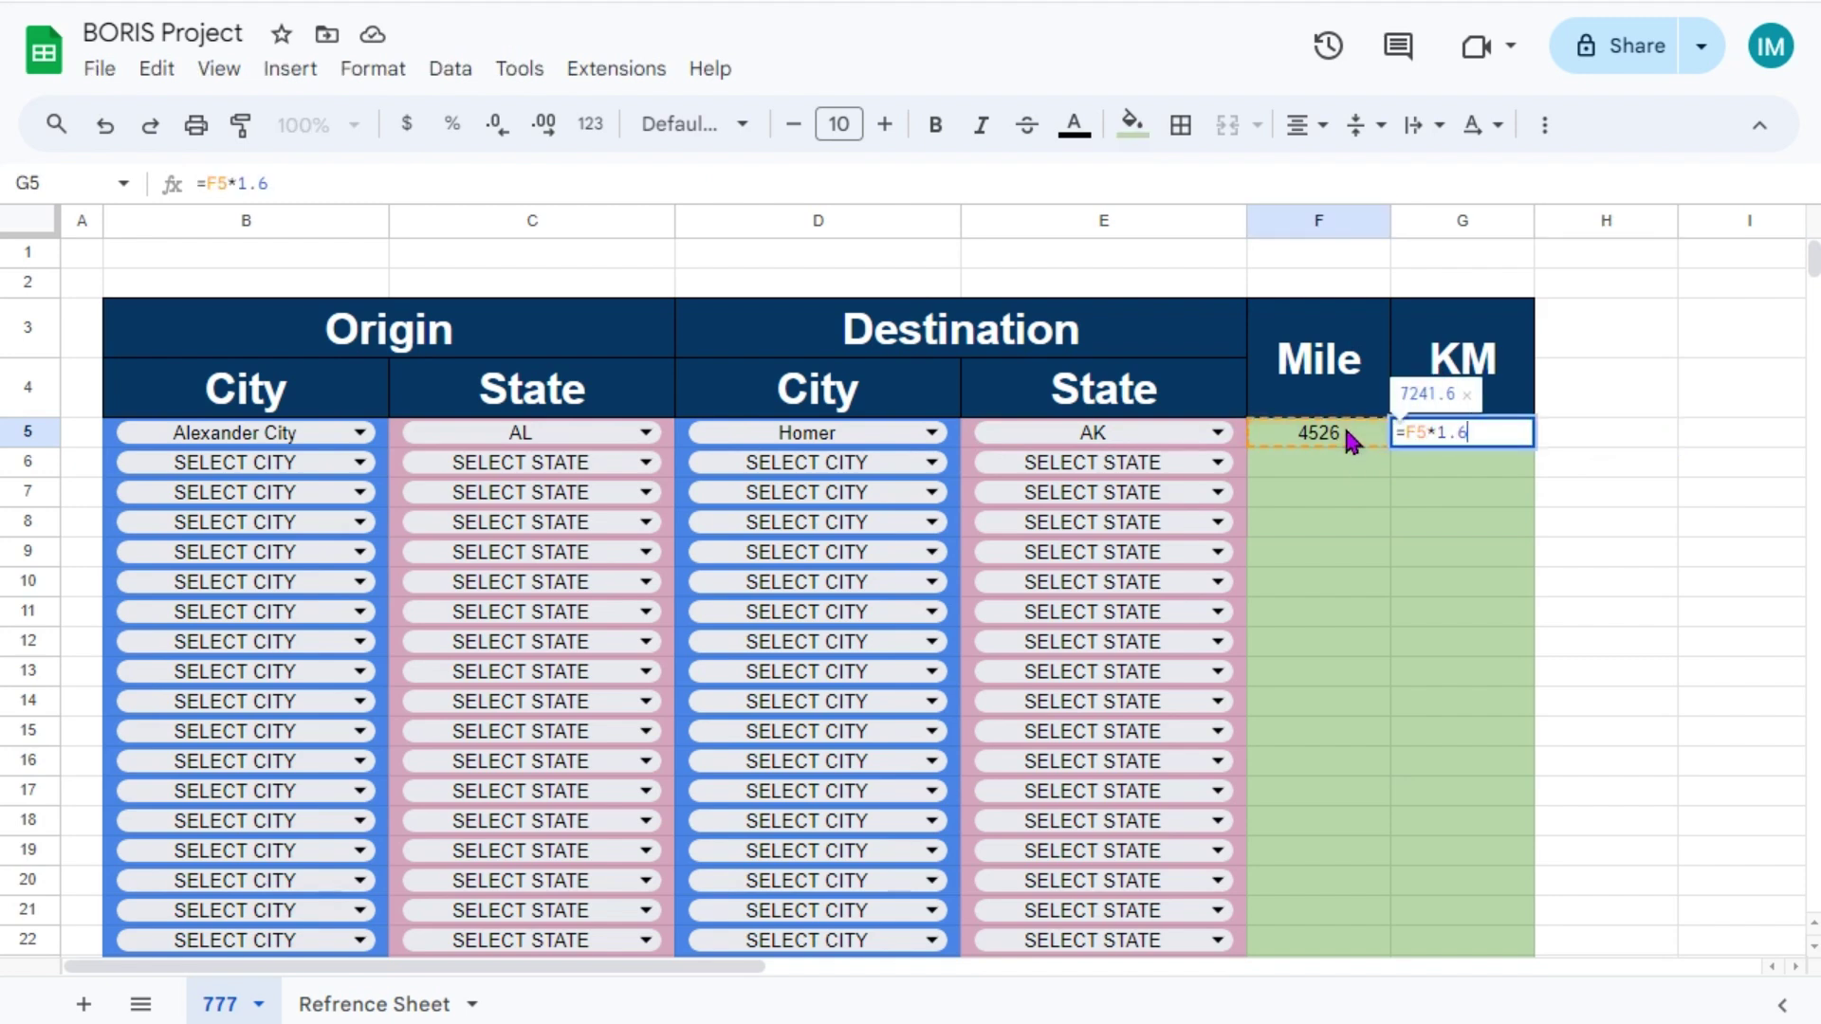
pyautogui.press('Return')
# - Fill the G5 kilometre formula down the KM column through G23
pyautogui.click(1494, 441)
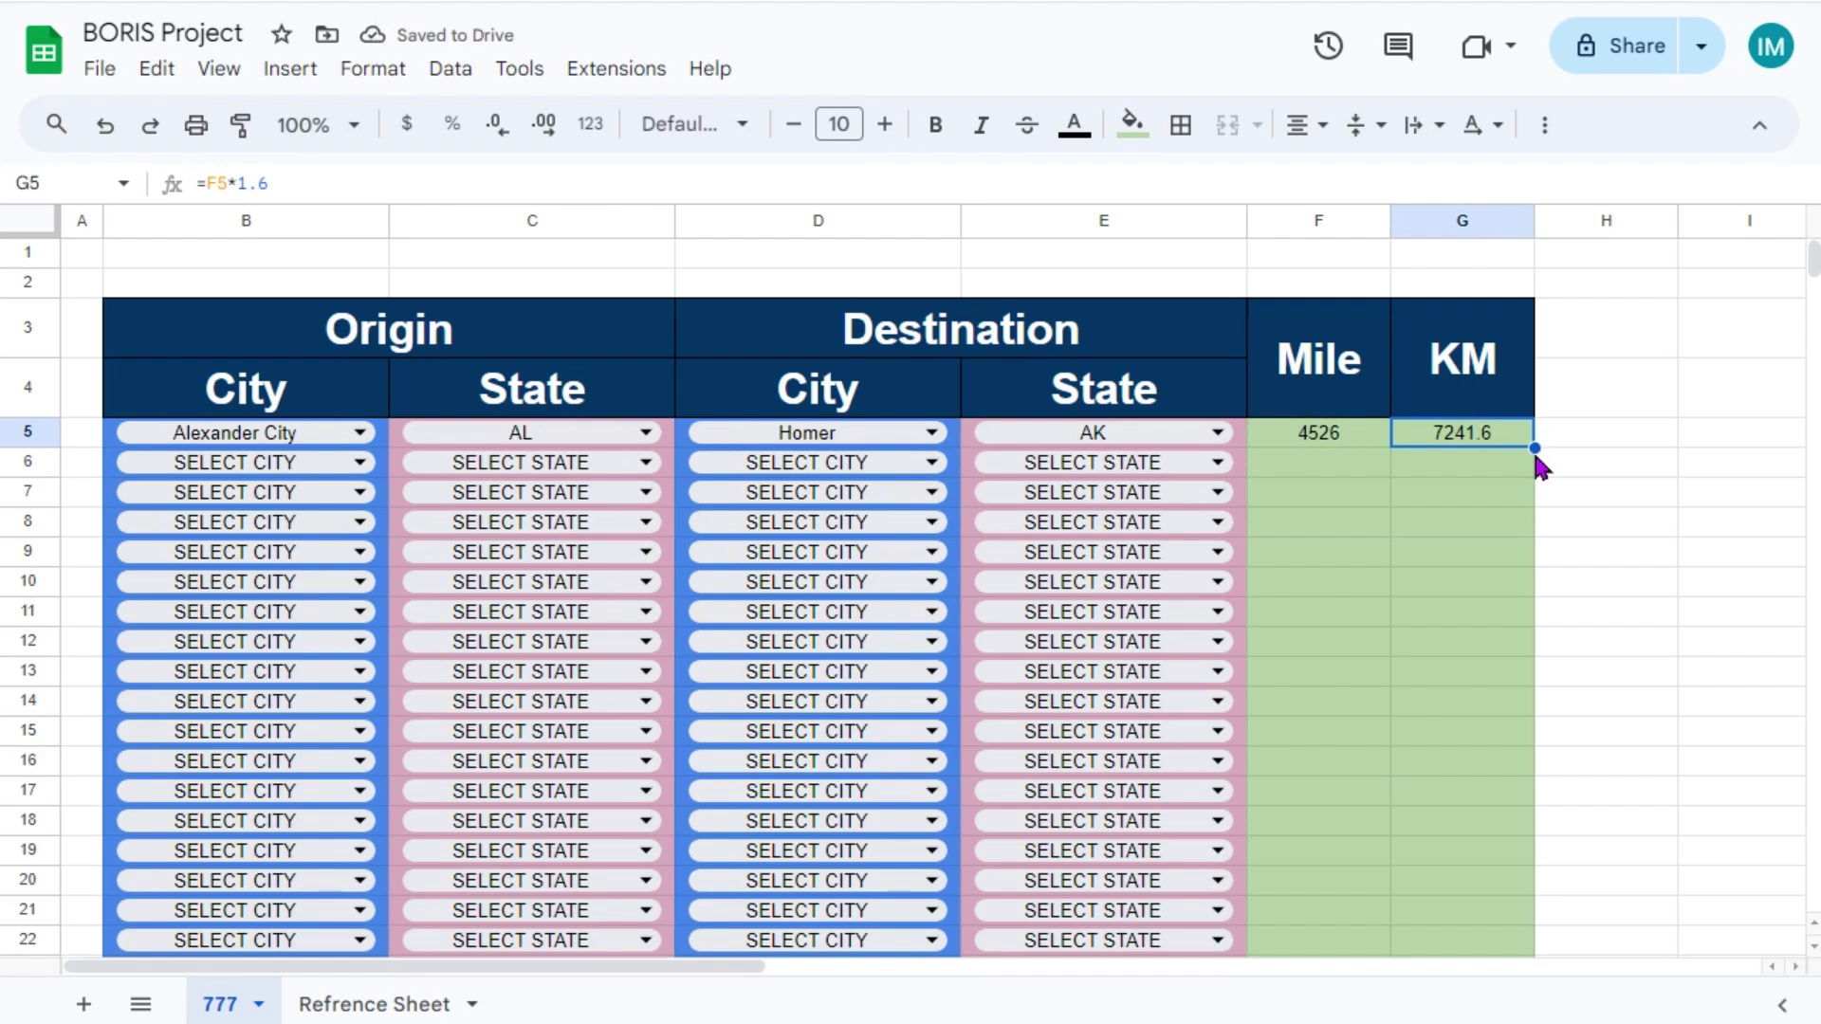
pyautogui.moveTo(1535, 450); pyautogui.dragTo(1514, 797)
pyautogui.scroll(2, 1579, 565)
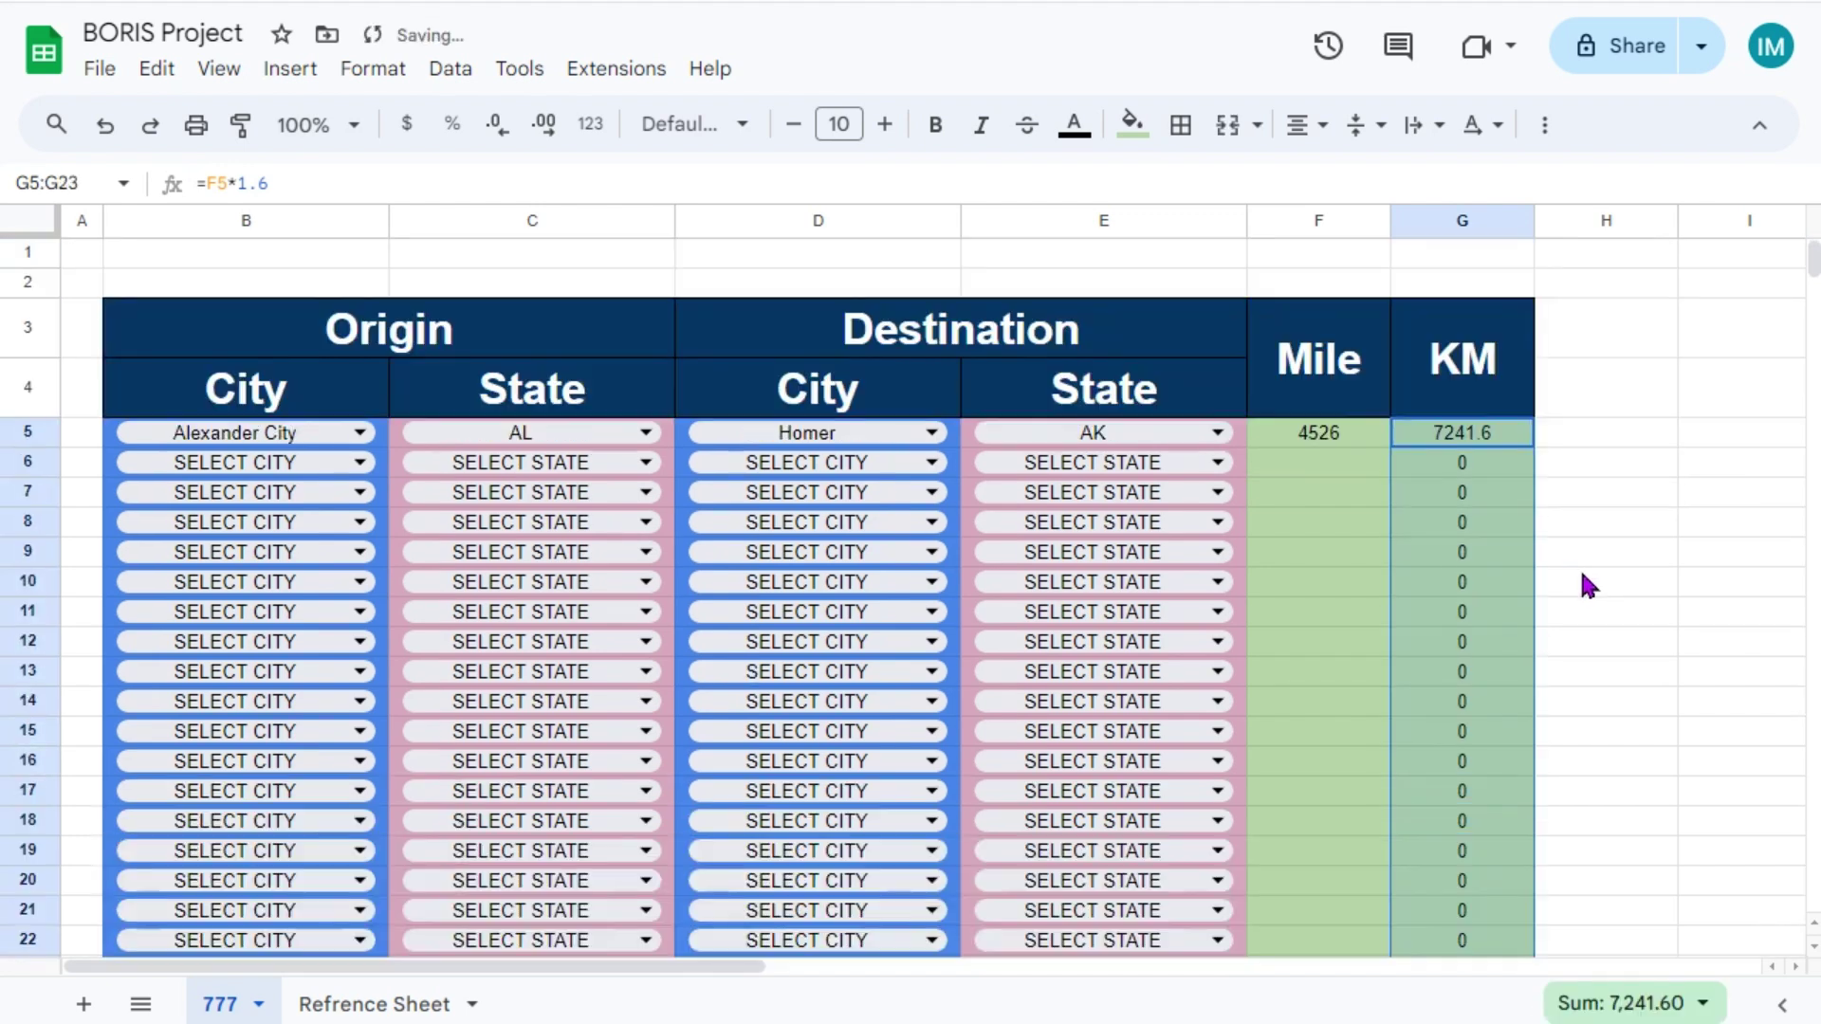
pyautogui.press('Left')
# - Set the row 6 dropdowns to origin Alexander City, AL and destination Selma, AL
pyautogui.click(252, 465)
pyautogui.click(239, 542)
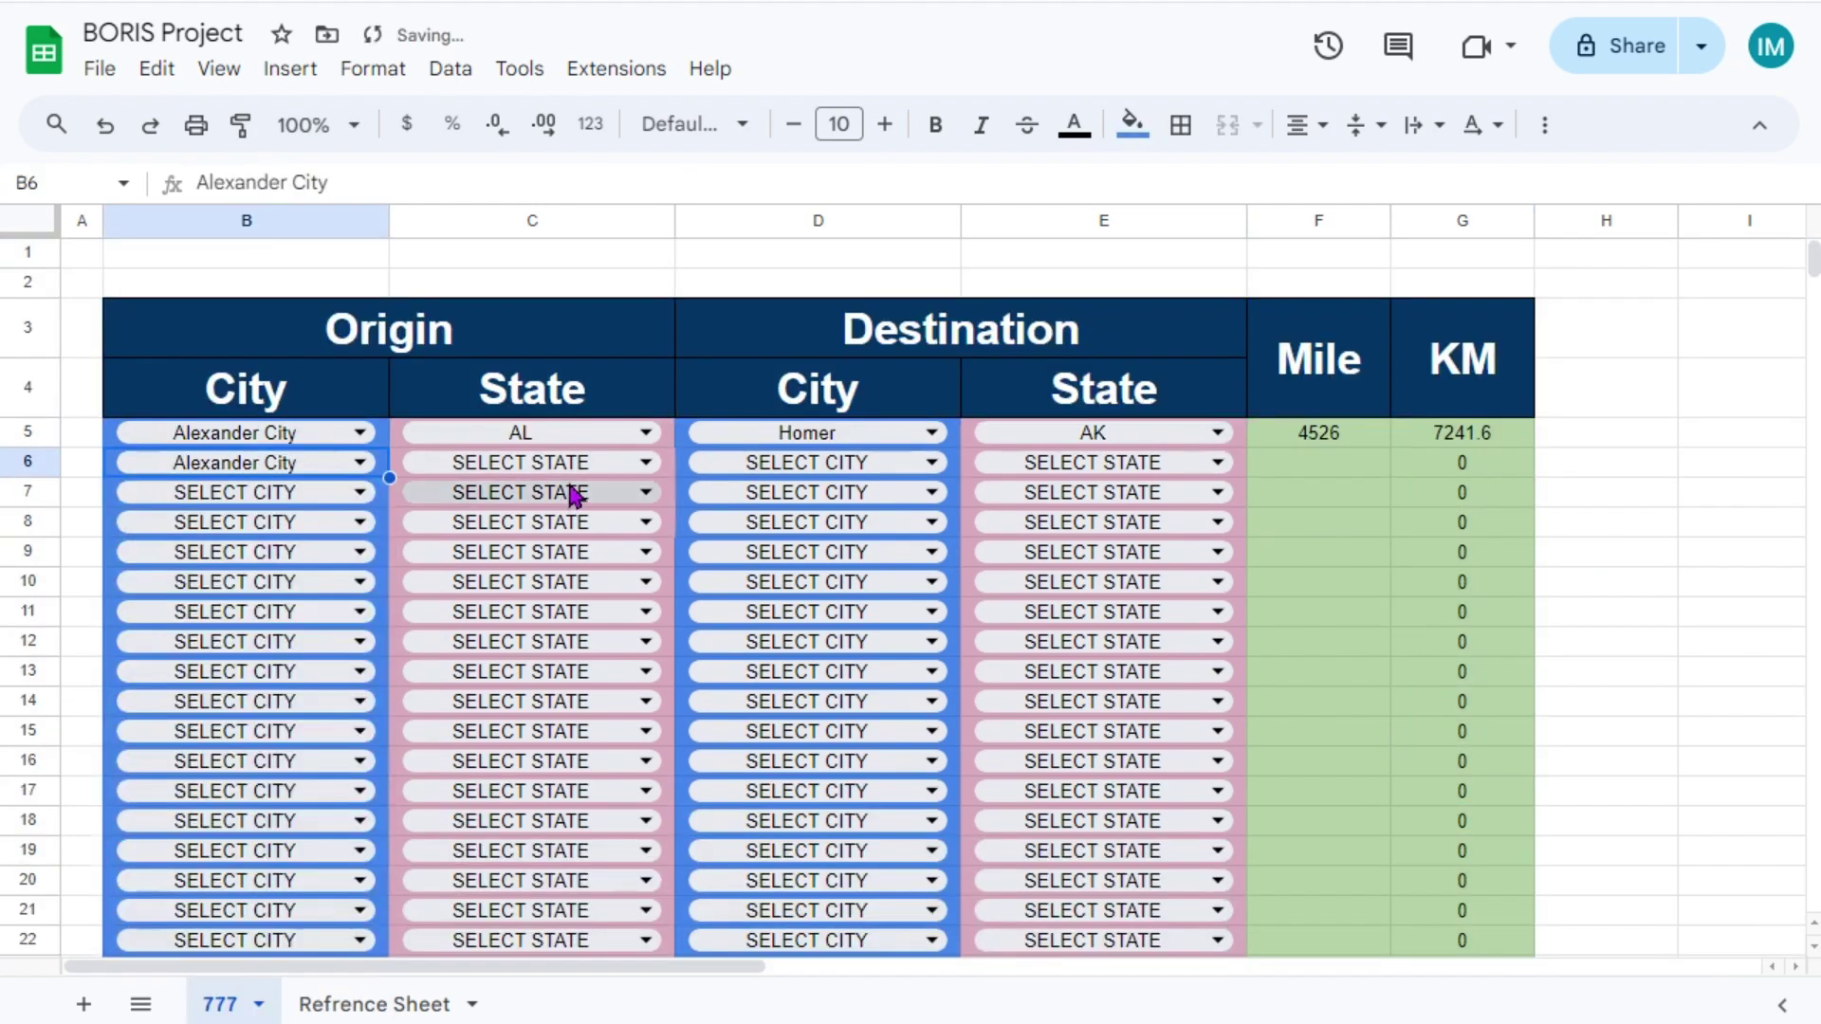
pyautogui.click(465, 467)
pyautogui.click(437, 607)
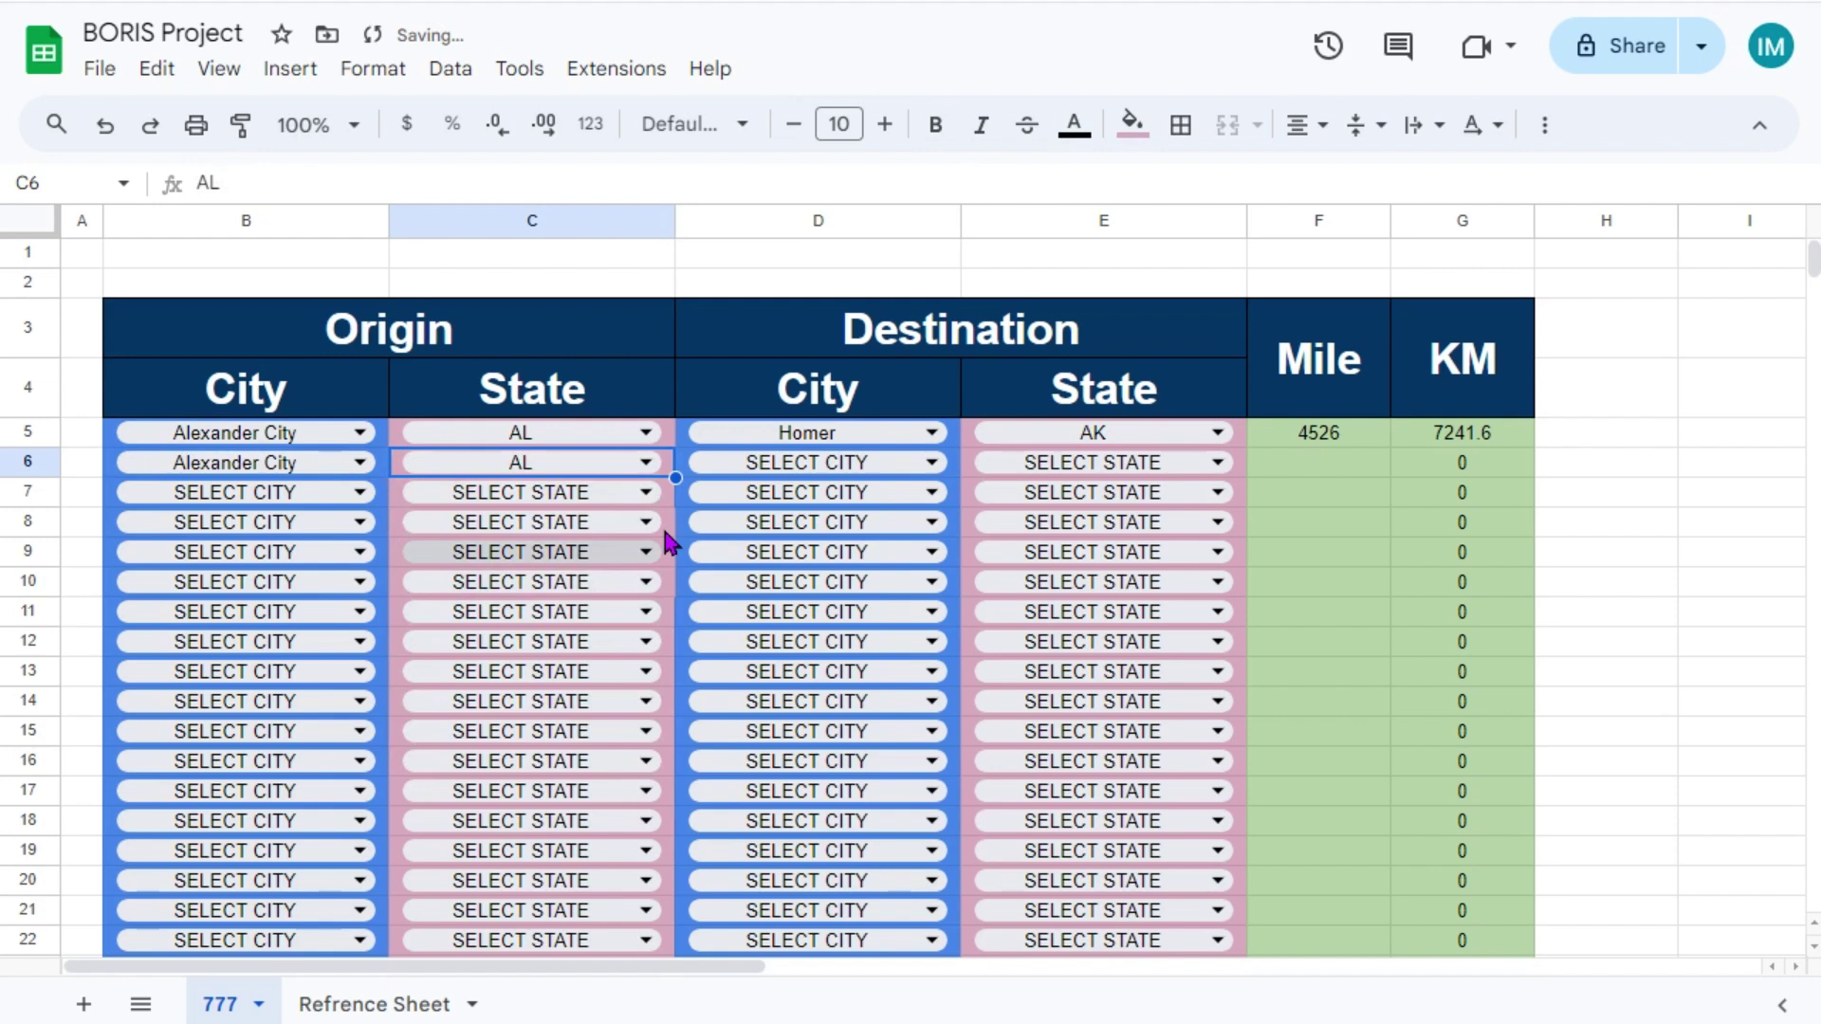
pyautogui.click(858, 463)
pyautogui.write('sel')
pyautogui.click(736, 551)
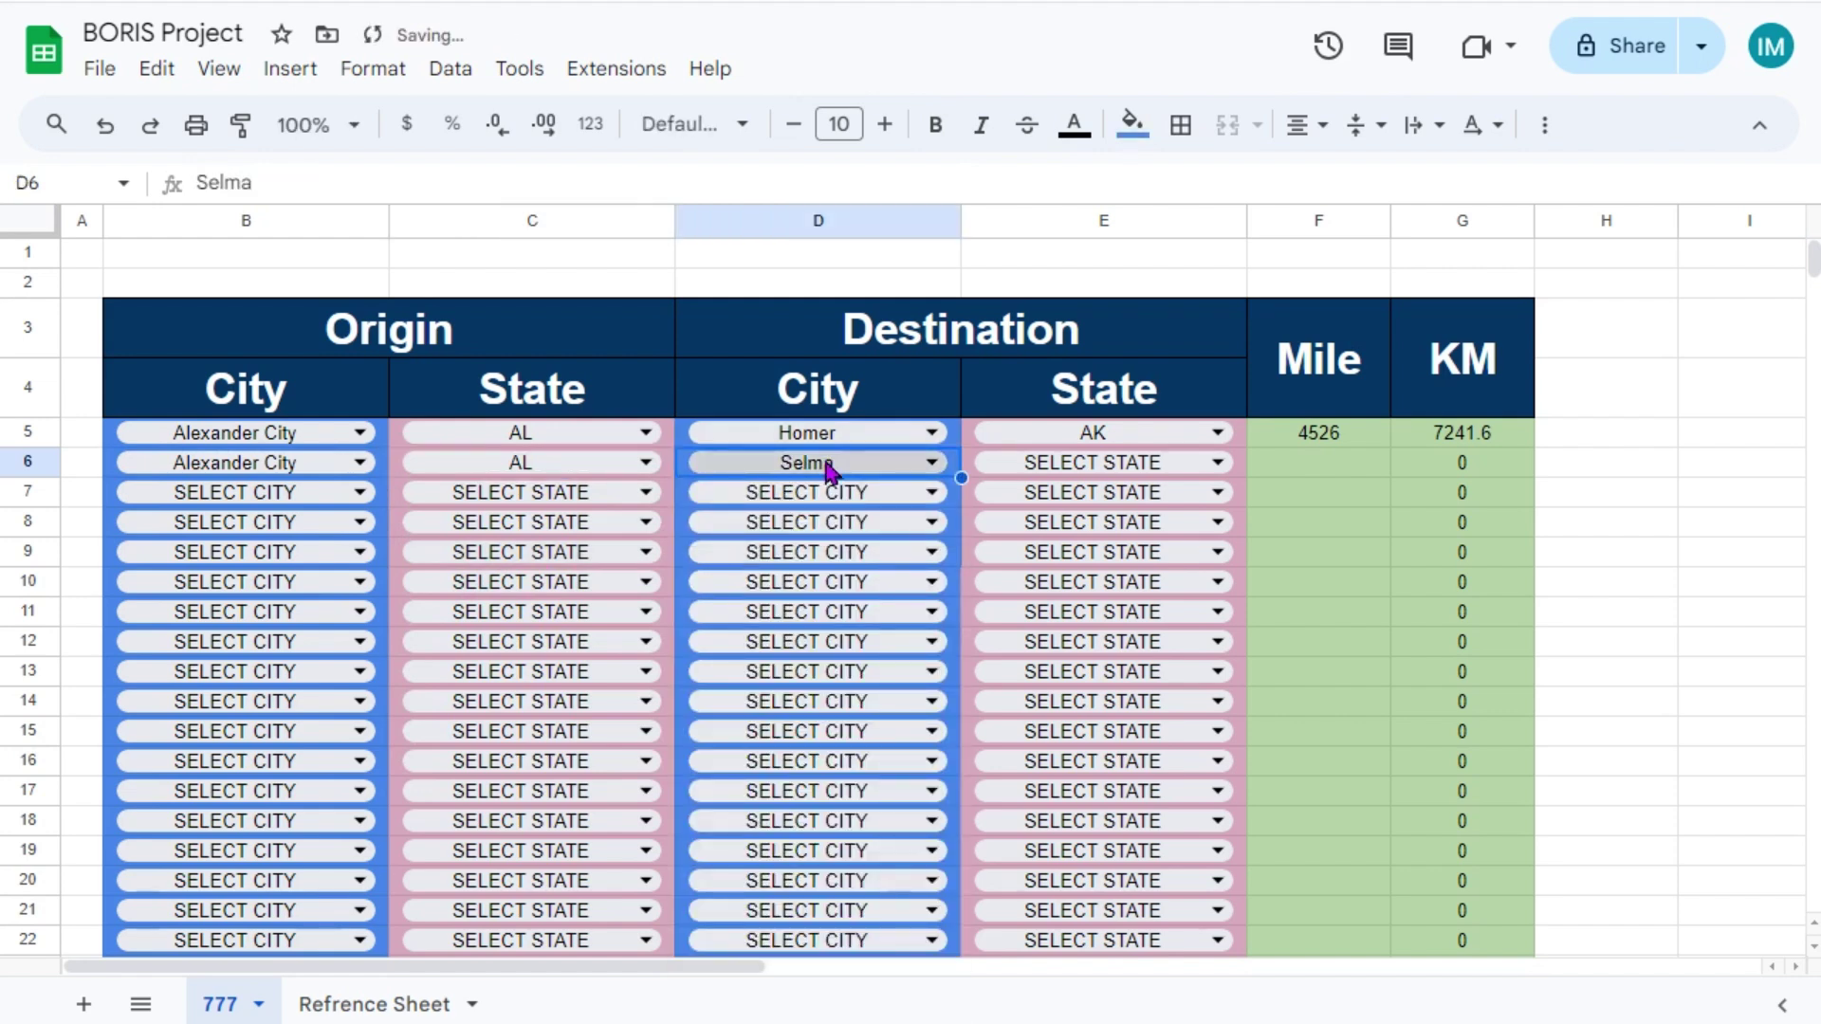
pyautogui.click(1091, 462)
pyautogui.click(996, 607)
pyautogui.click(1618, 484)
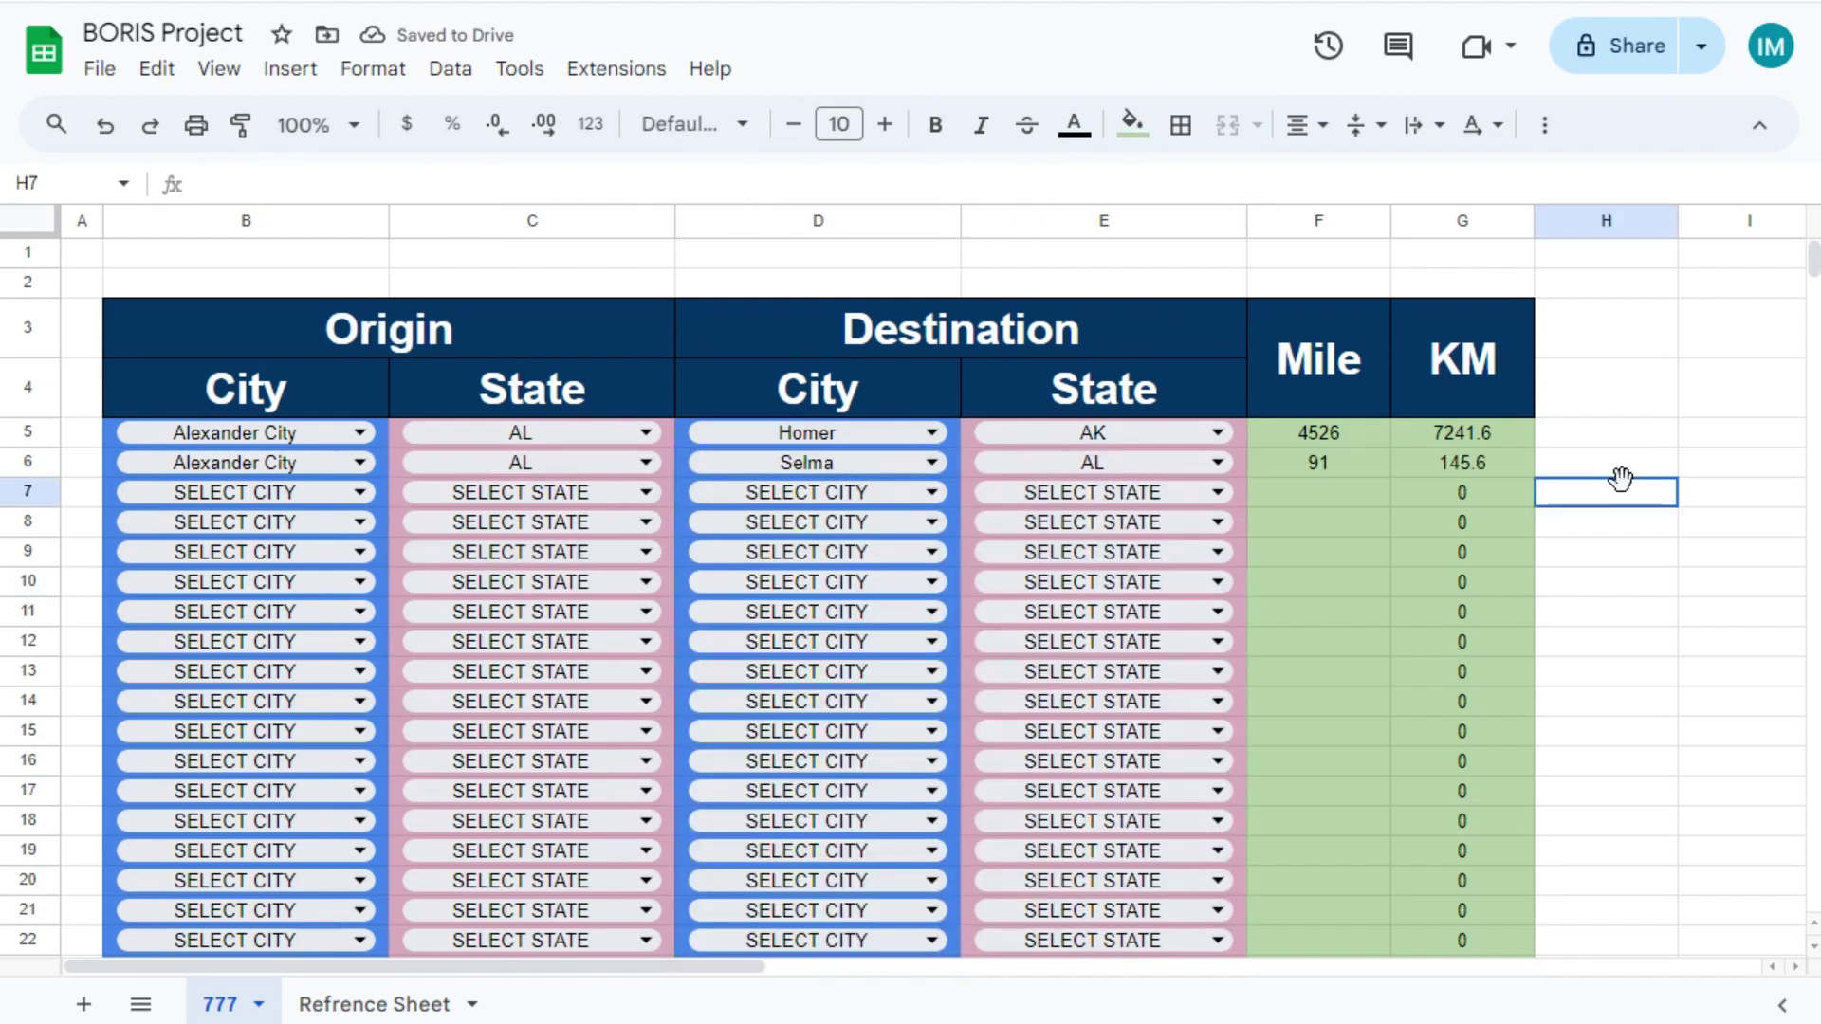
# - Set the row 7 dropdowns to origin Alexander City, AL and destination Clifton, AZ
pyautogui.click(313, 493)
pyautogui.click(285, 577)
pyautogui.click(569, 492)
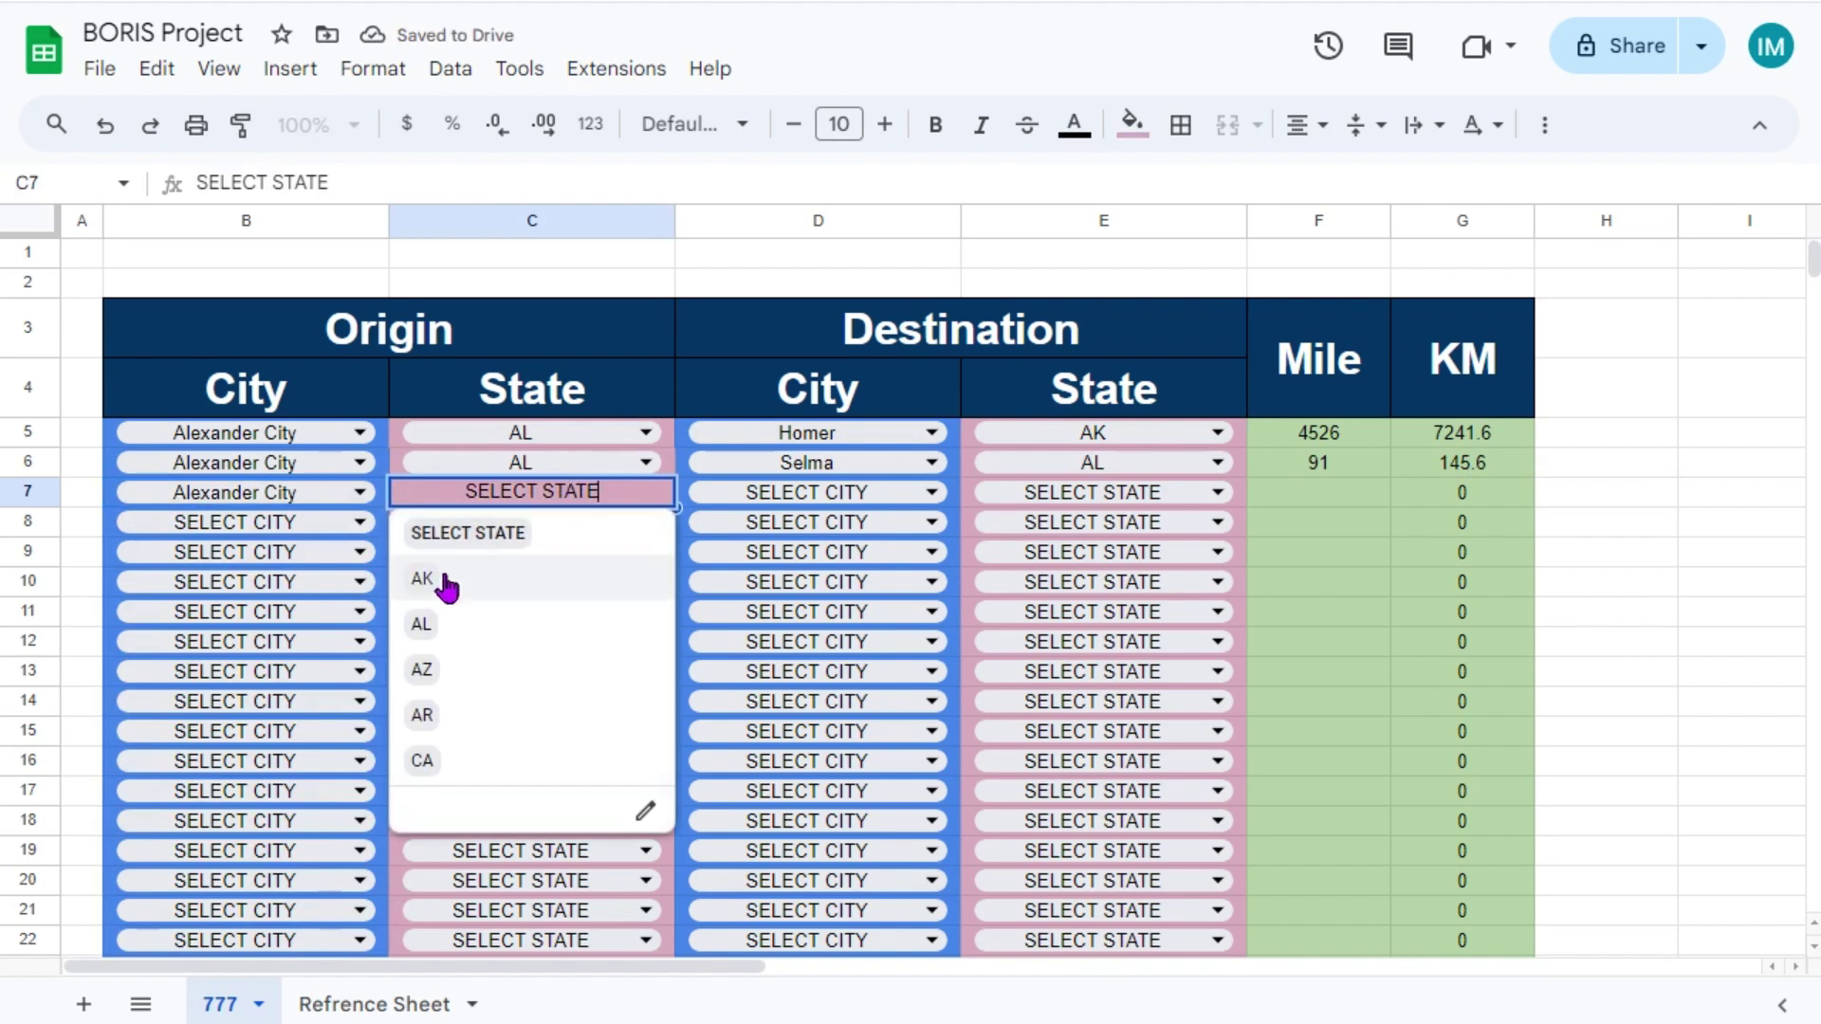
pyautogui.click(446, 622)
pyautogui.click(864, 492)
pyautogui.write('cli')
pyautogui.click(721, 533)
pyautogui.click(1091, 492)
pyautogui.click(996, 667)
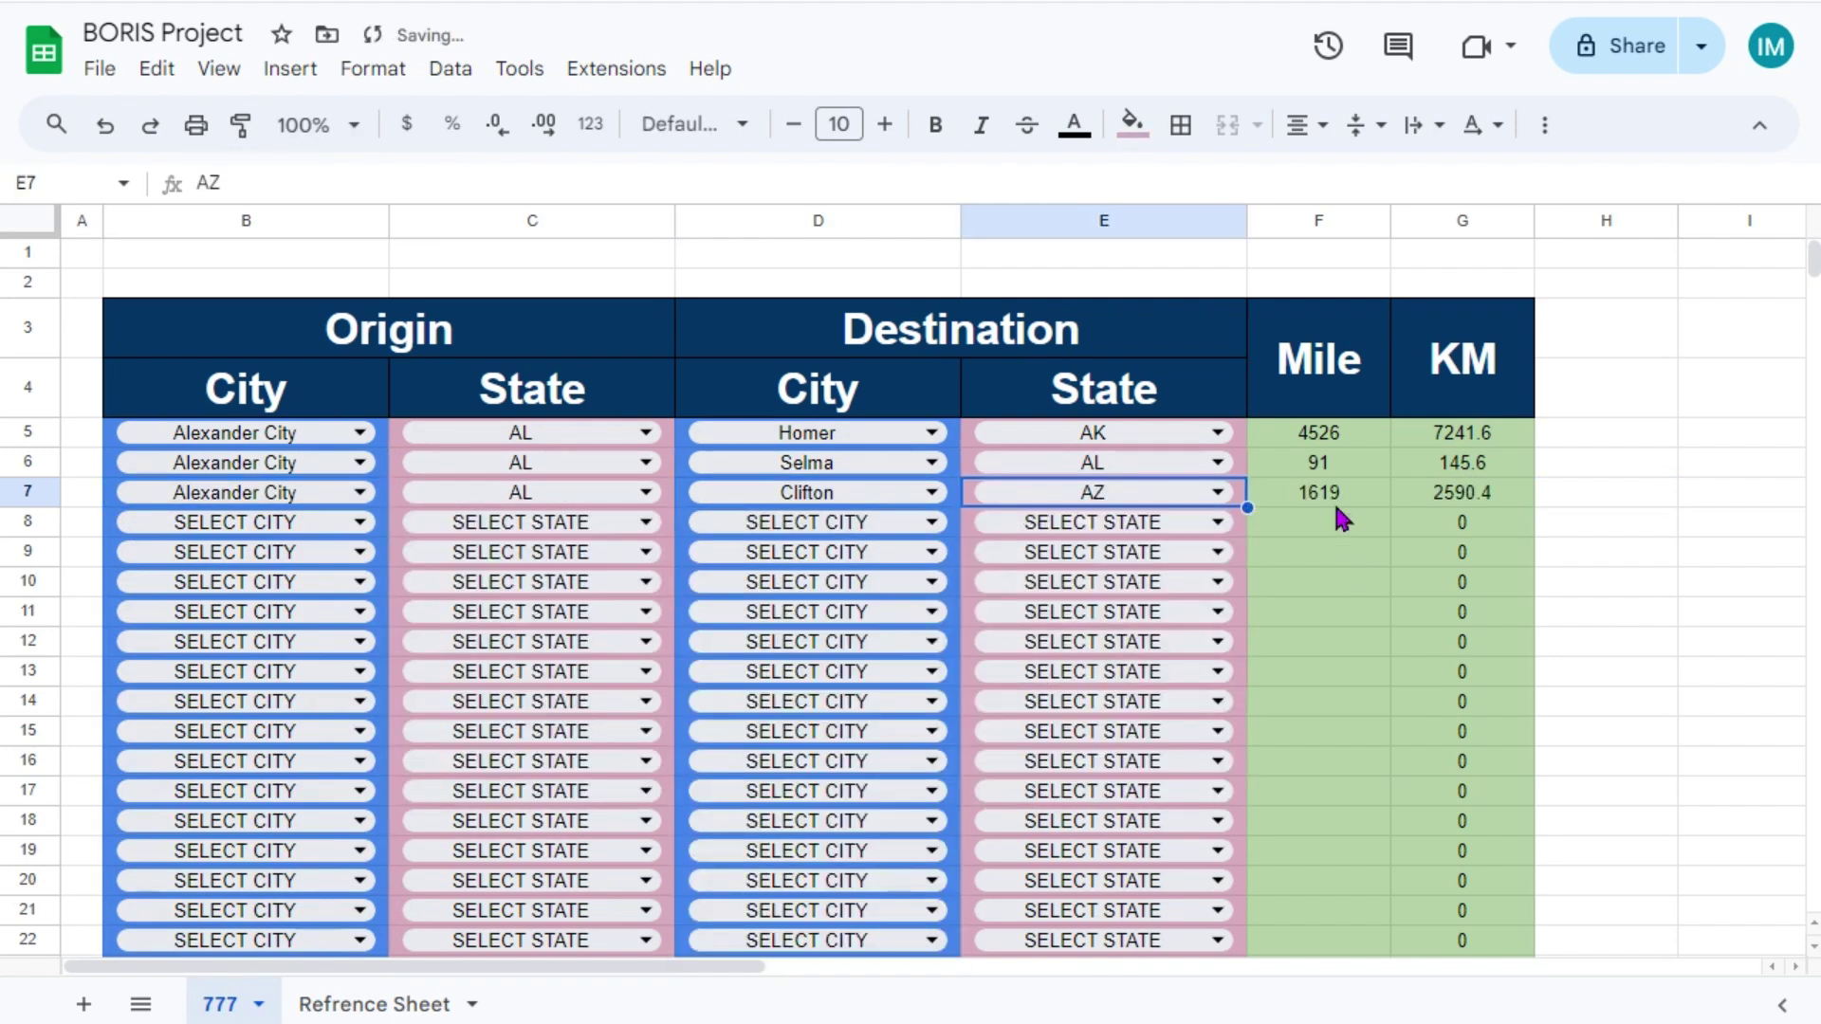
# - Set the row 8 dropdowns to origin Alexander City, AL and destination Harrison, AR
pyautogui.click(234, 522)
pyautogui.click(180, 608)
pyautogui.click(532, 521)
pyautogui.click(436, 654)
pyautogui.click(743, 521)
pyautogui.write('ha')
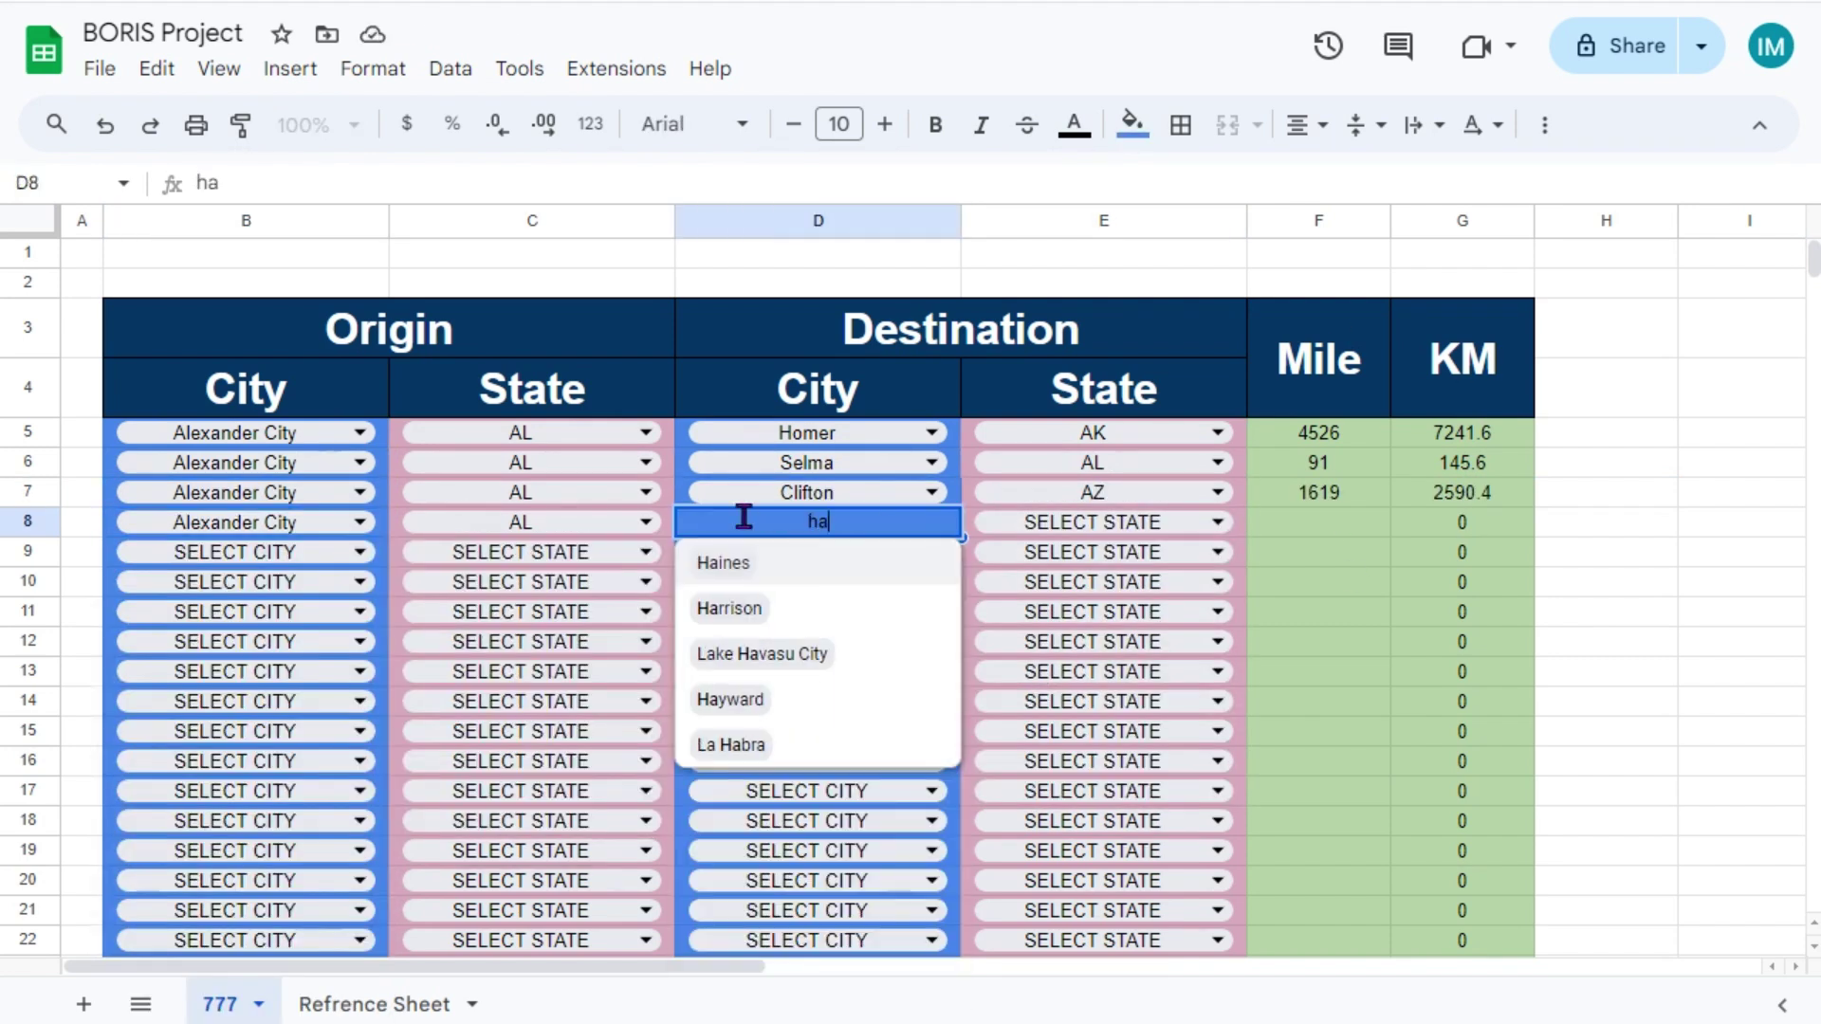
pyautogui.click(744, 607)
pyautogui.click(1063, 521)
pyautogui.click(994, 744)
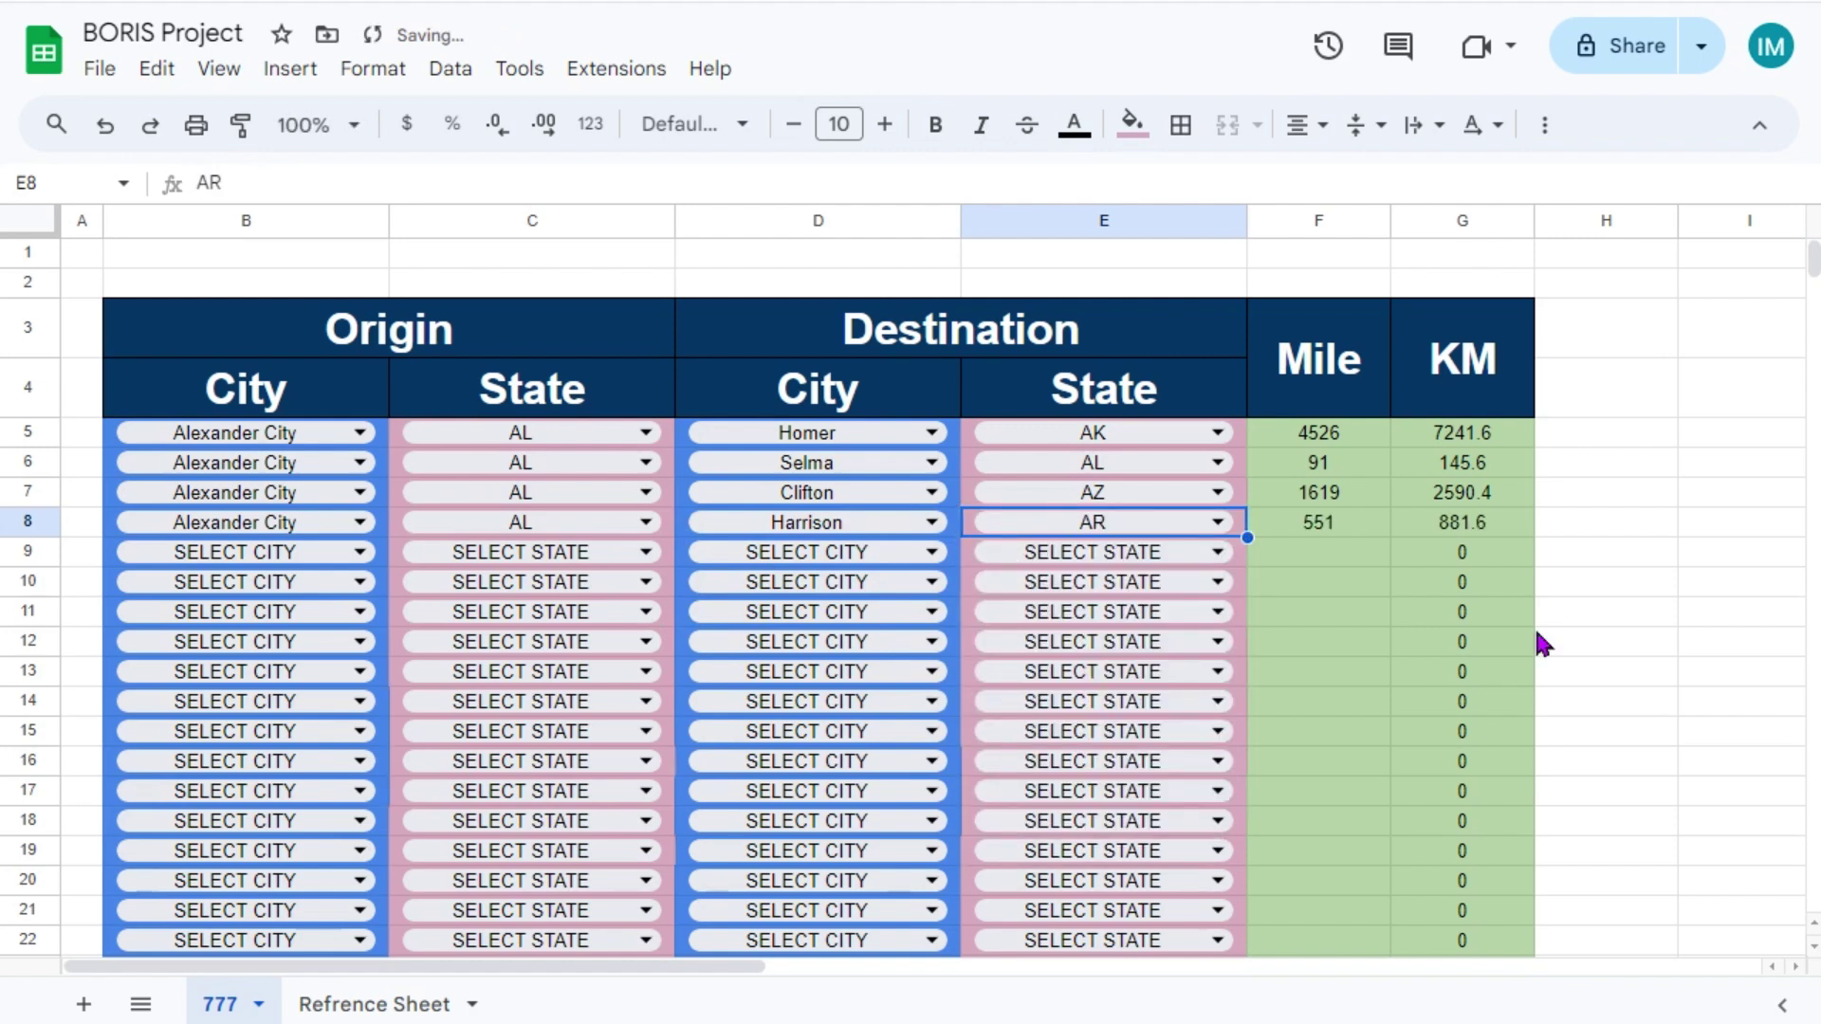
# - Set the row 9 dropdowns to origin Alexander City, AL and destination Los Angeles, CA
pyautogui.click(322, 552)
pyautogui.click(181, 638)
pyautogui.click(597, 552)
pyautogui.click(435, 683)
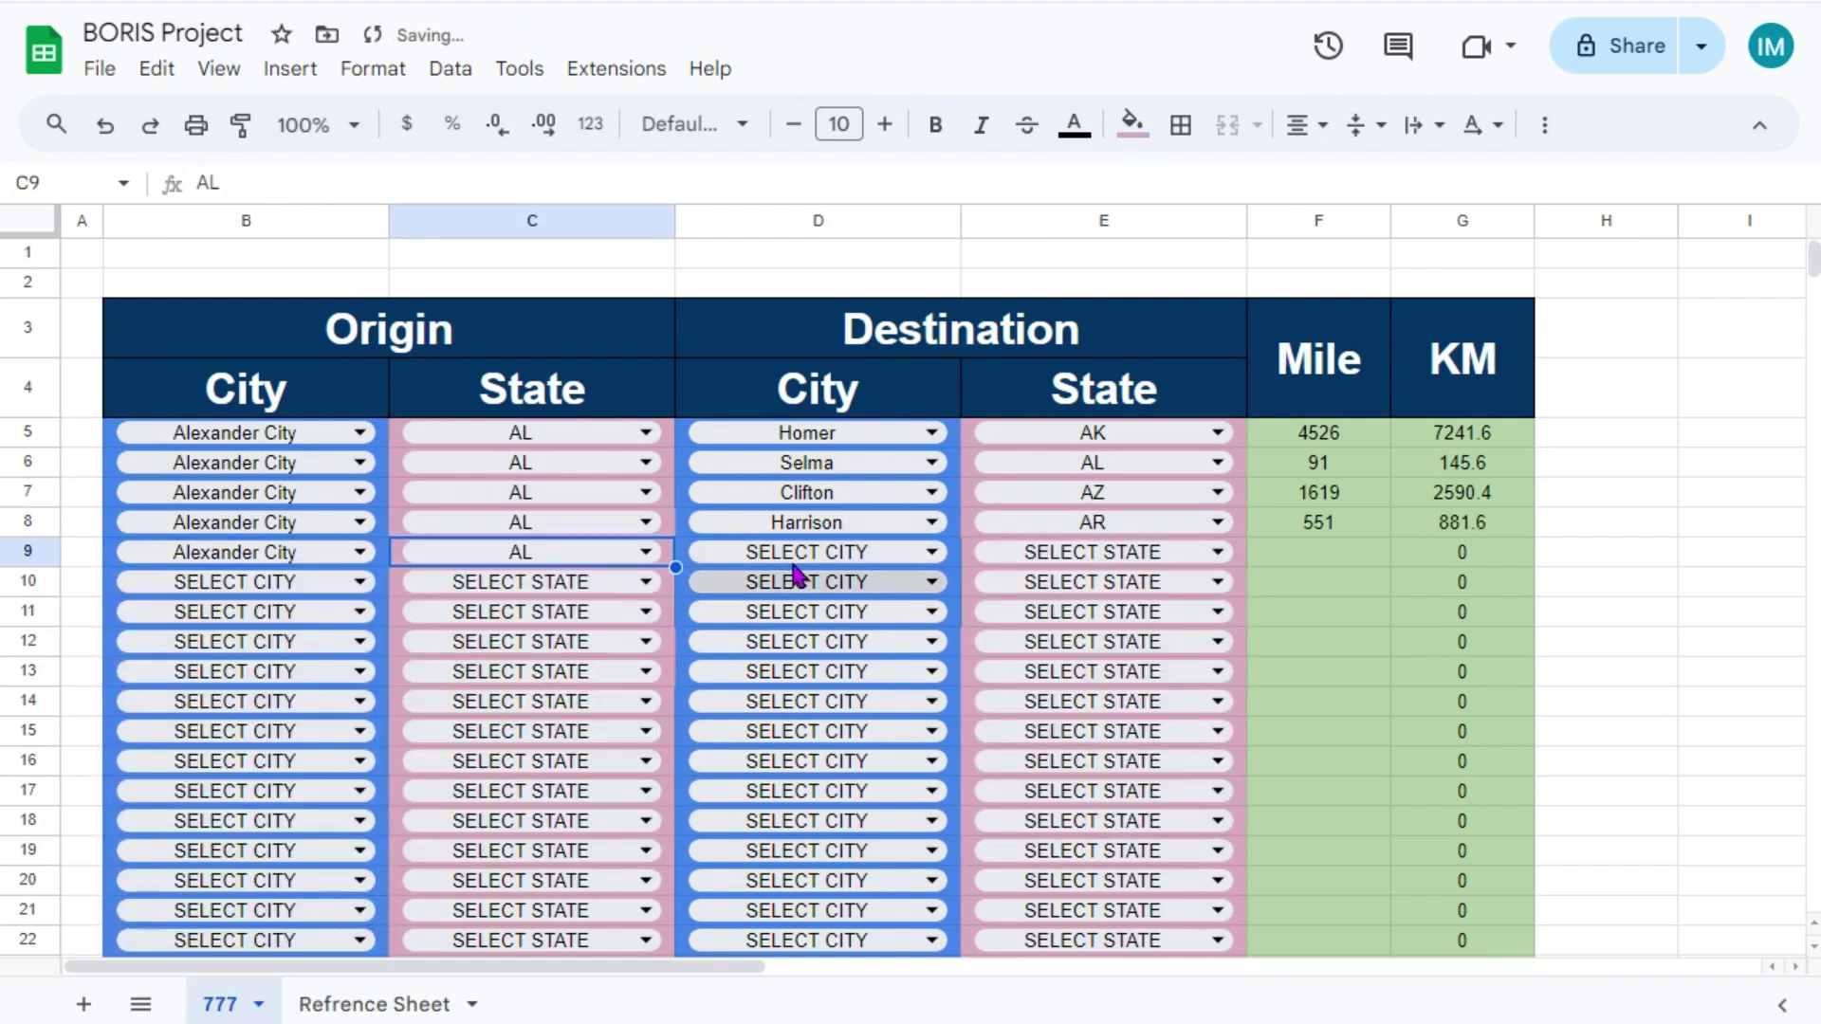
pyautogui.click(759, 552)
pyautogui.write('los')
pyautogui.click(759, 598)
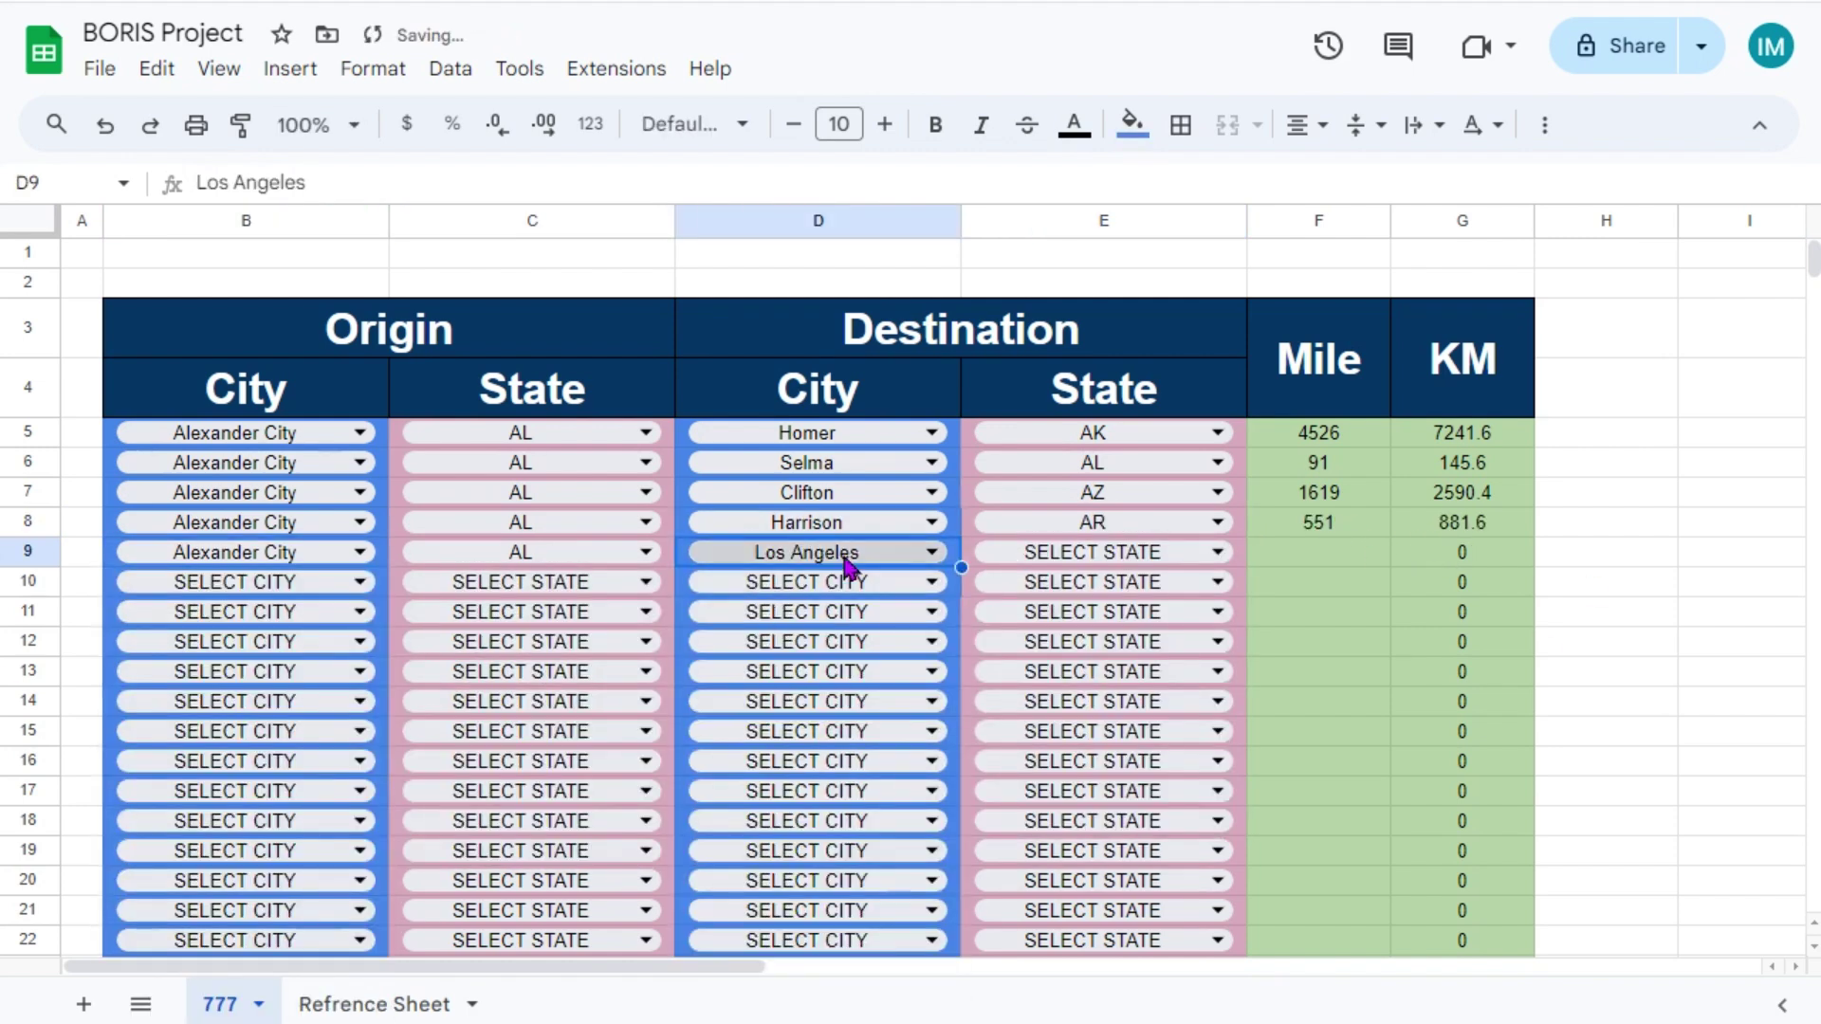
pyautogui.click(1148, 558)
pyautogui.click(1034, 835)
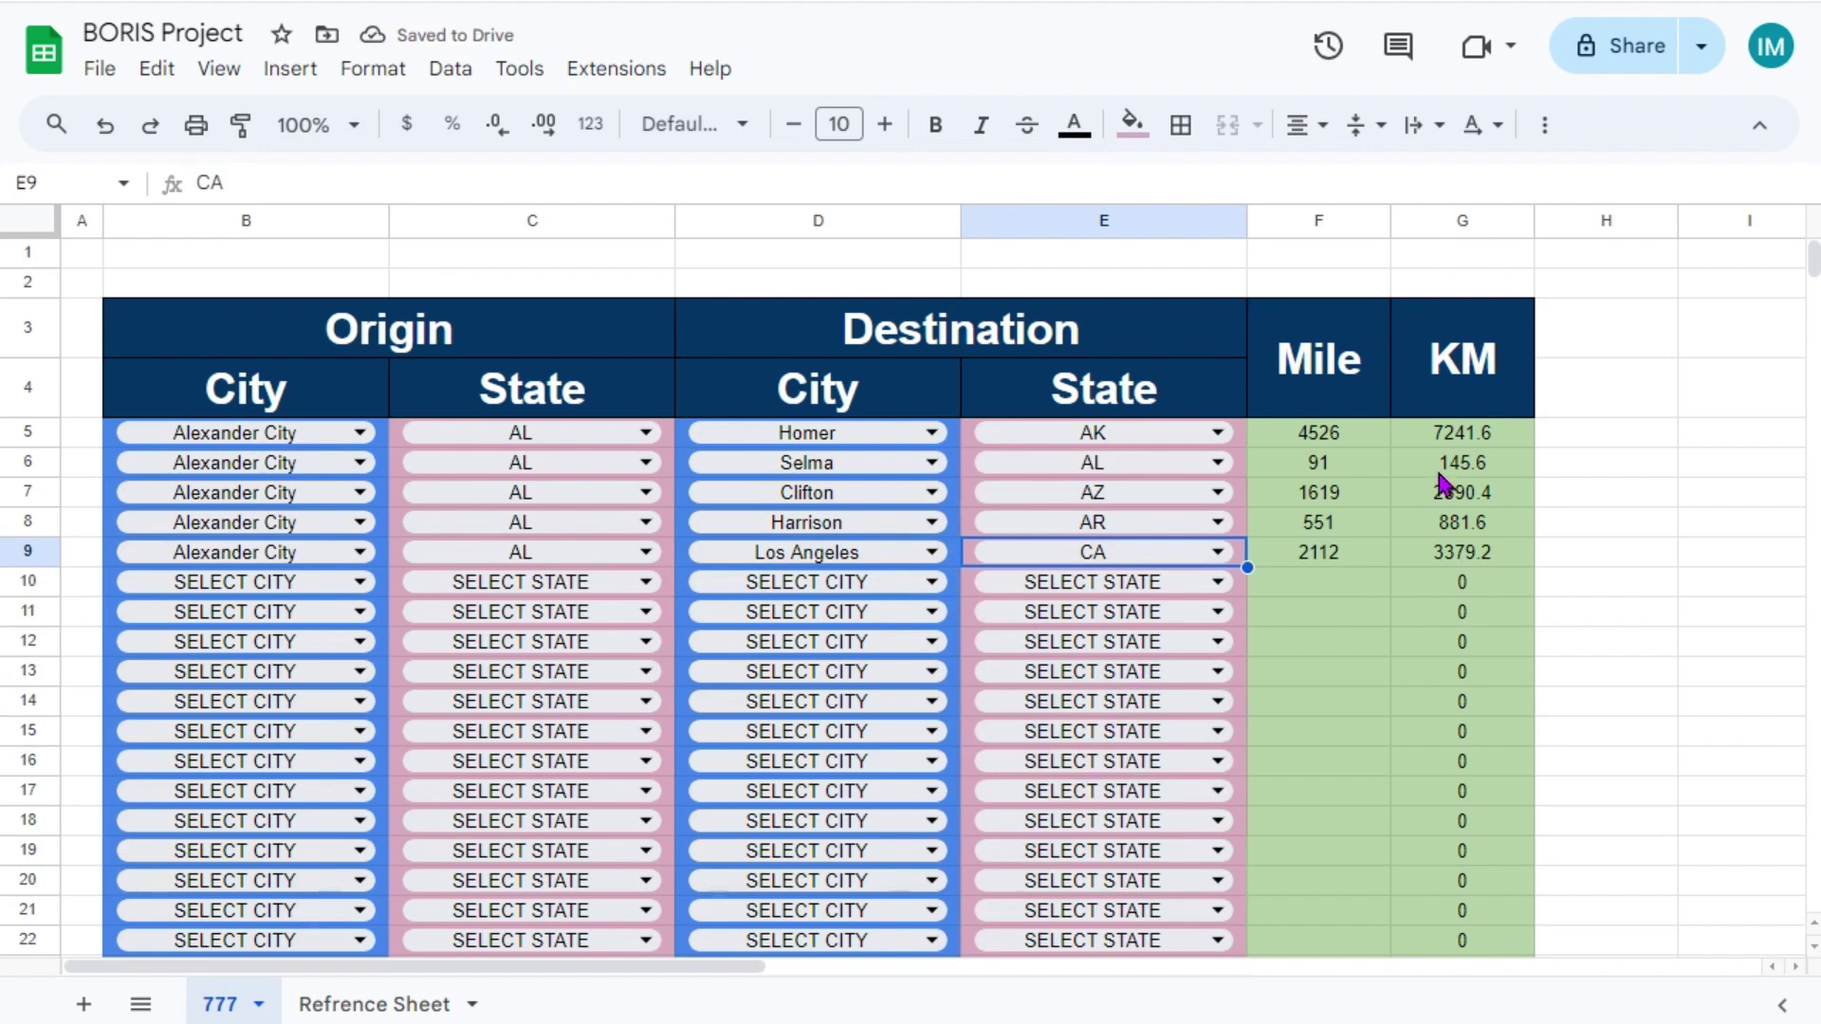
pyautogui.click(1603, 558)
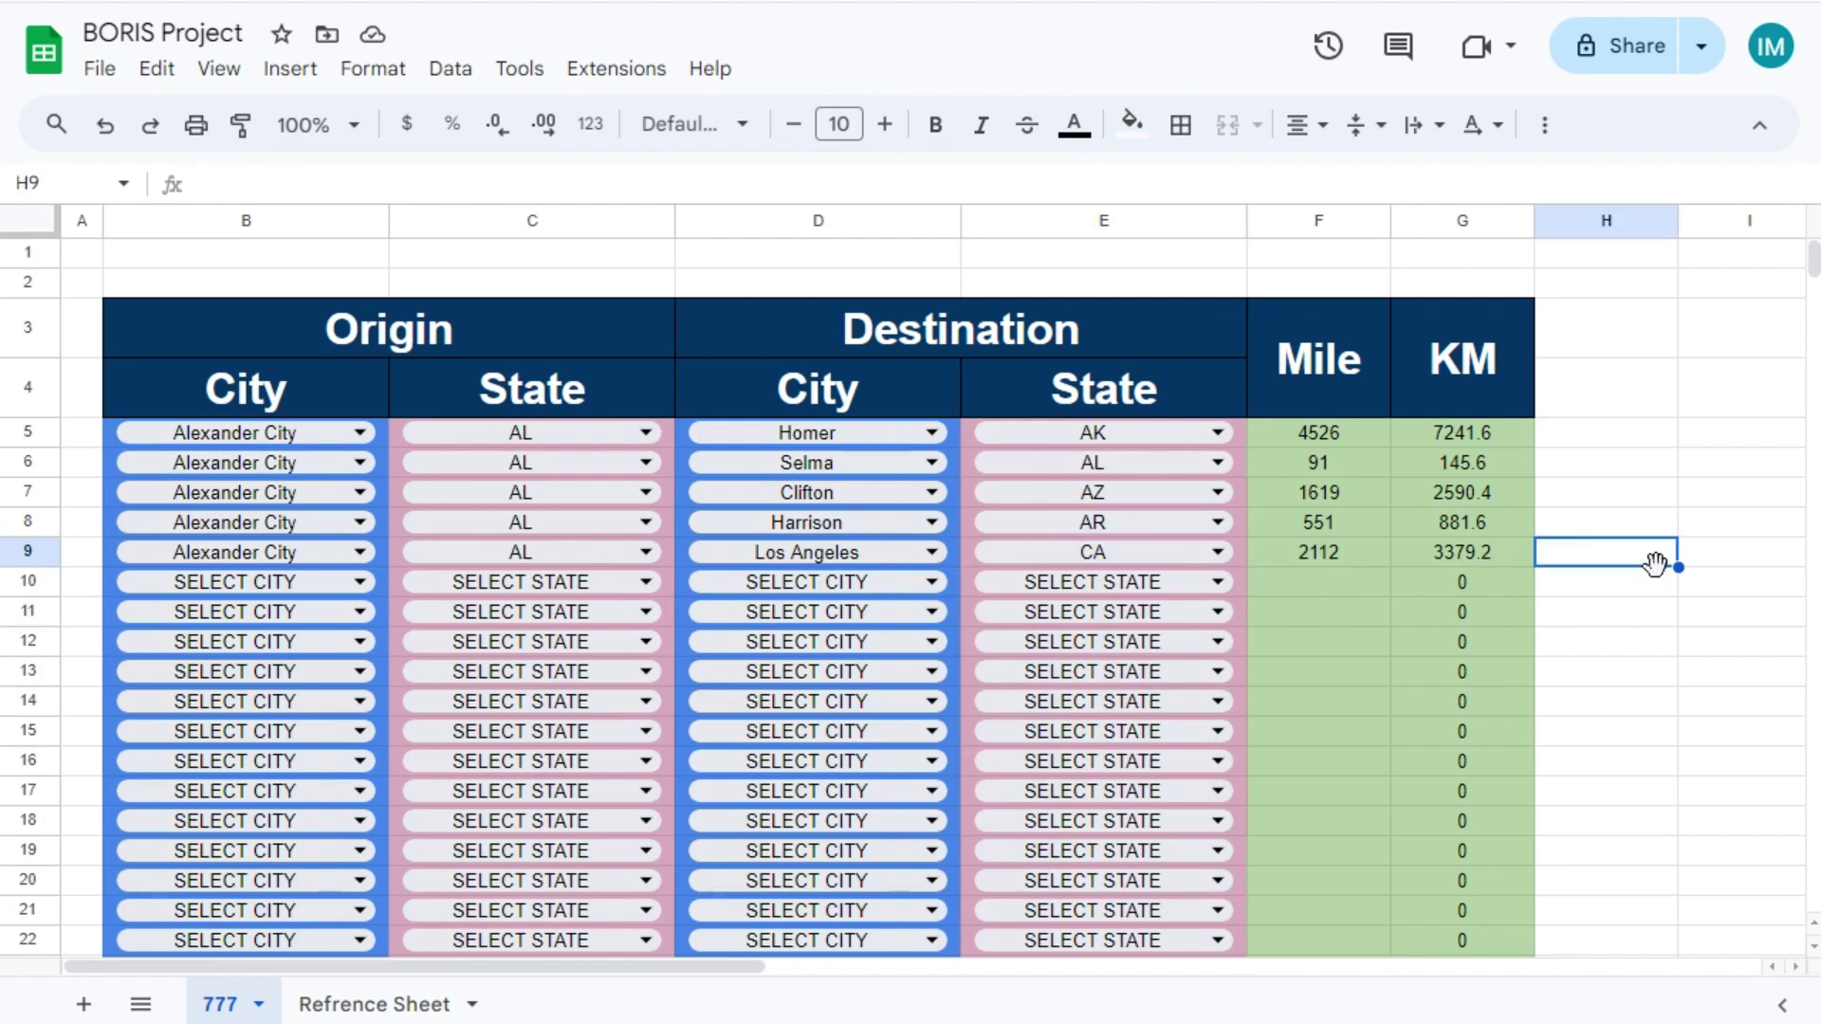
# - Duplicate sheet 777 and check the car IDs in row 3 of the Refrence Sheet
pyautogui.click(258, 1004)
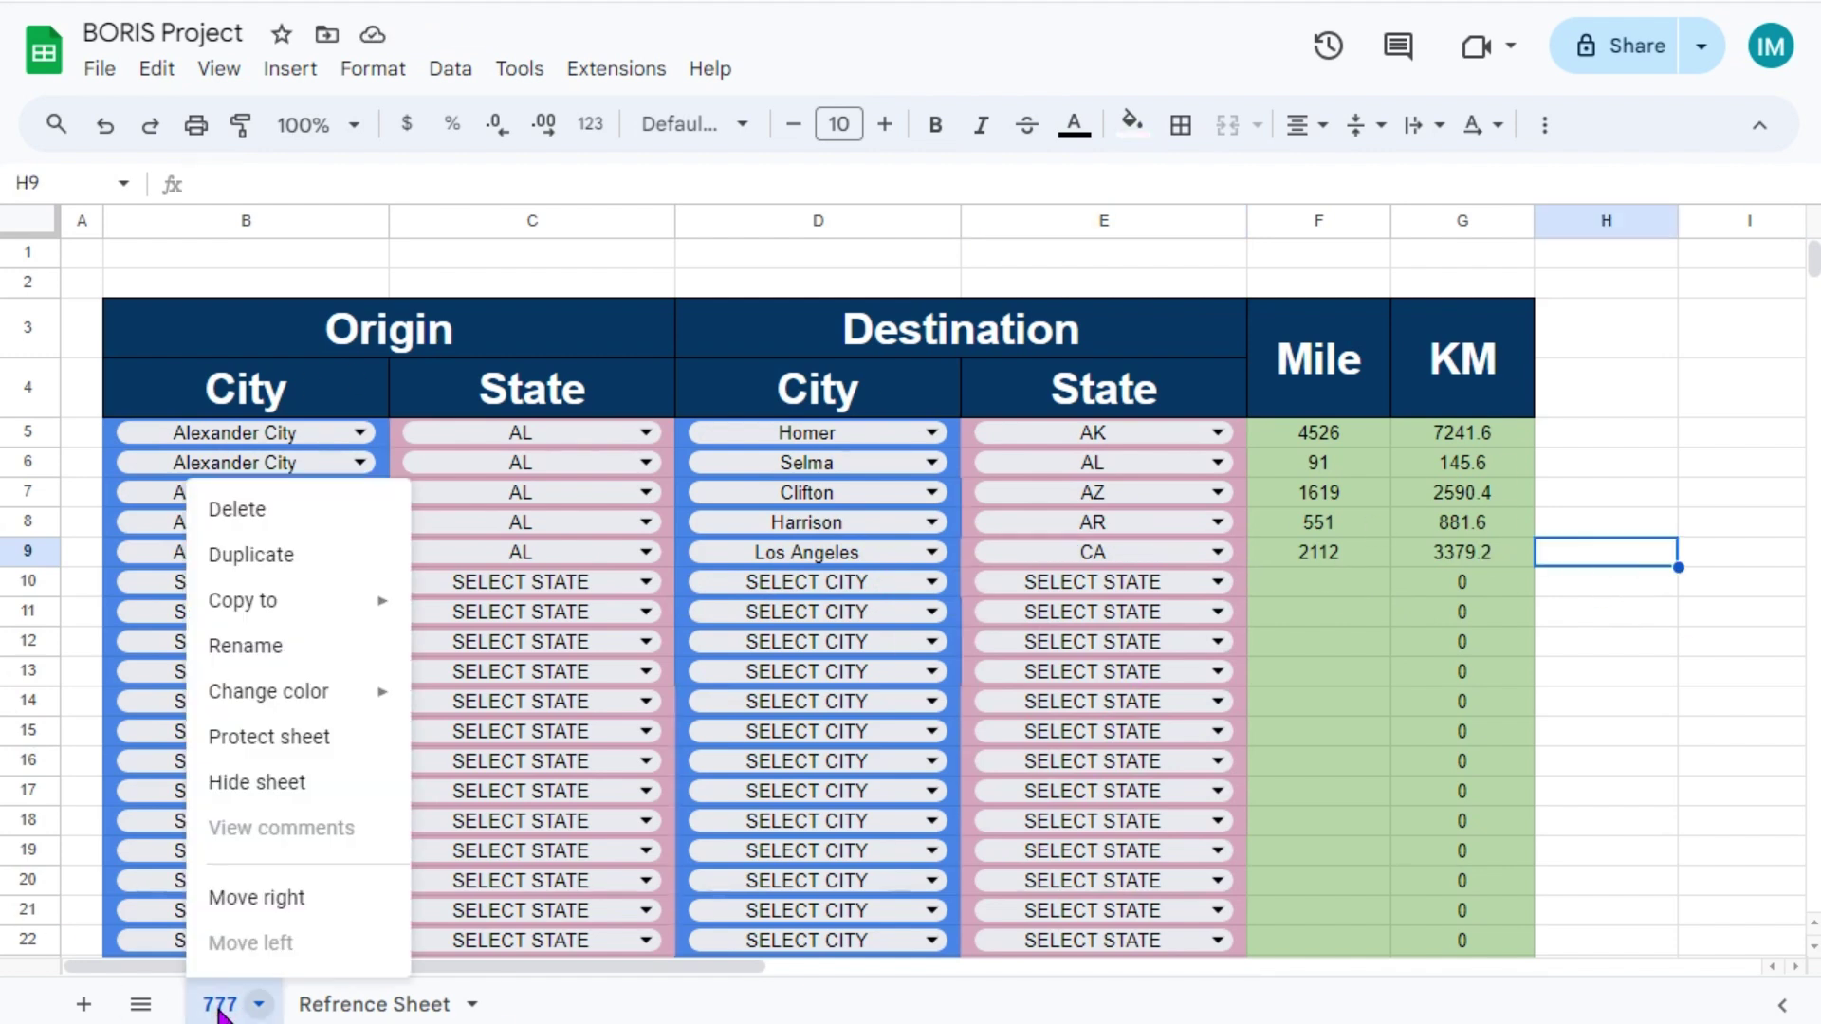
pyautogui.click(312, 556)
pyautogui.click(512, 1004)
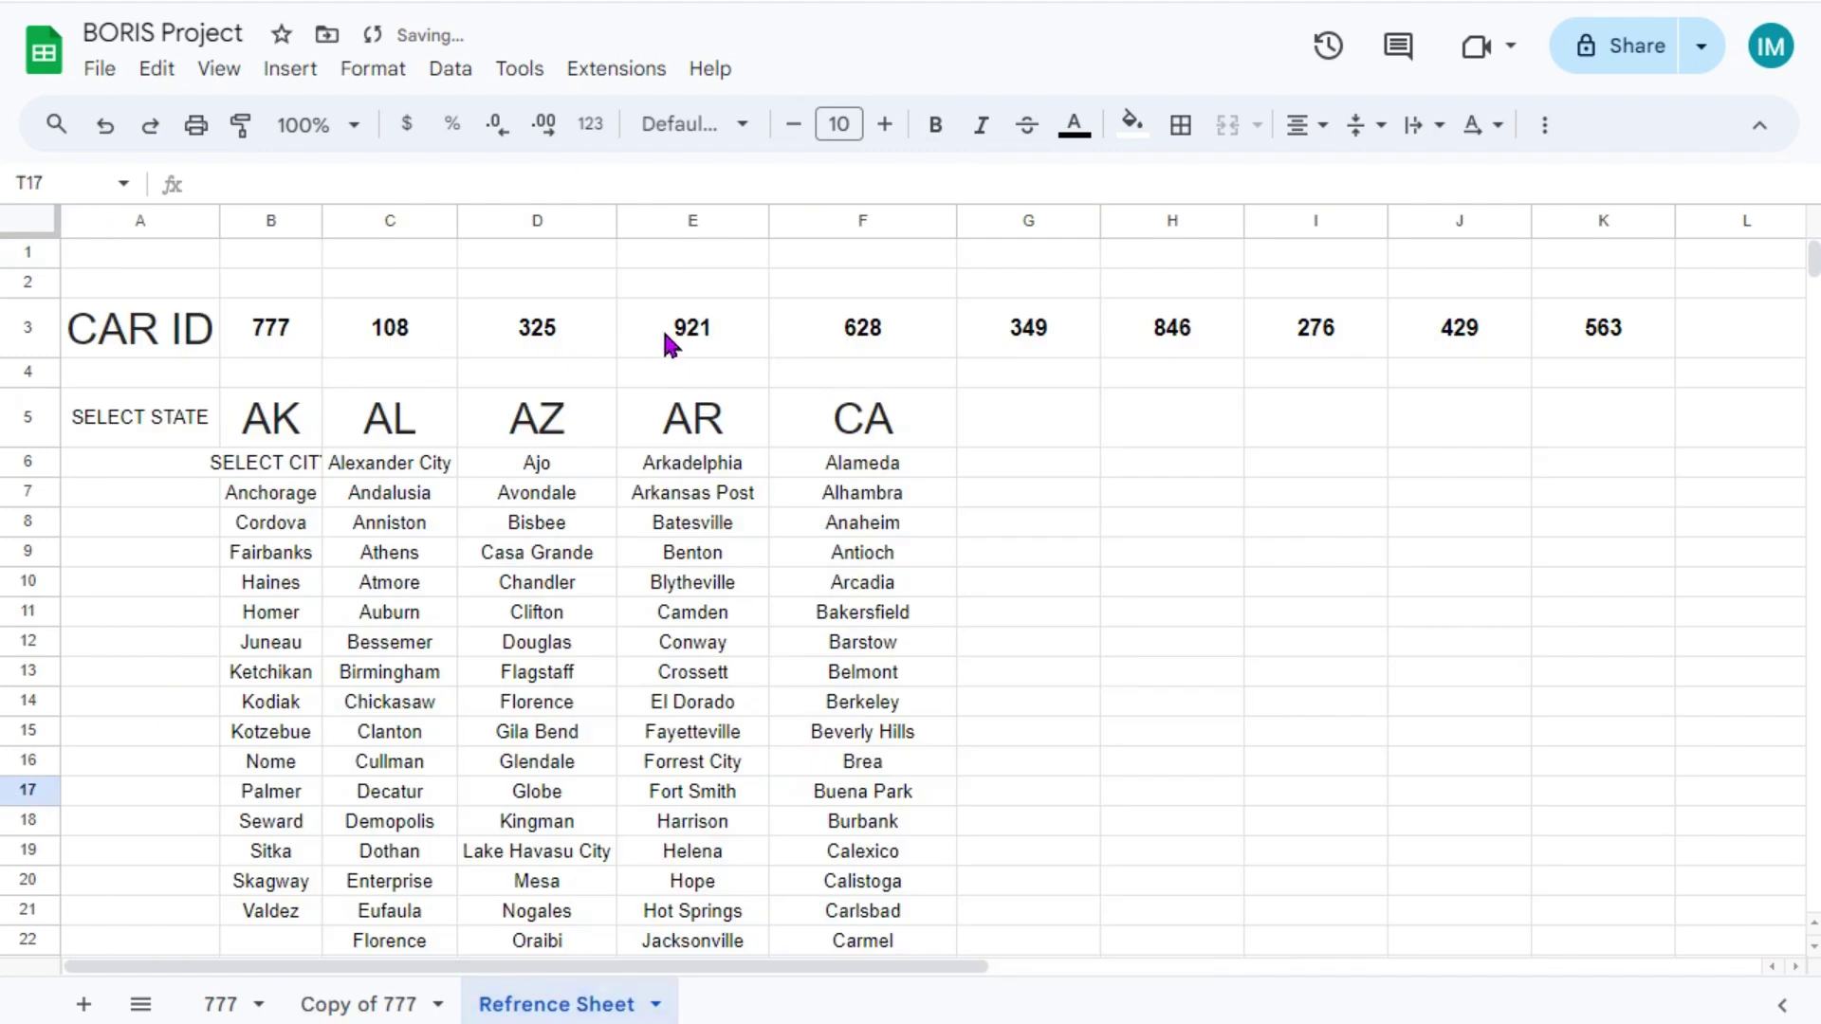
# - Return to sheet 777 and make six more duplicates of it
pyautogui.click(222, 1003)
pyautogui.click(258, 1004)
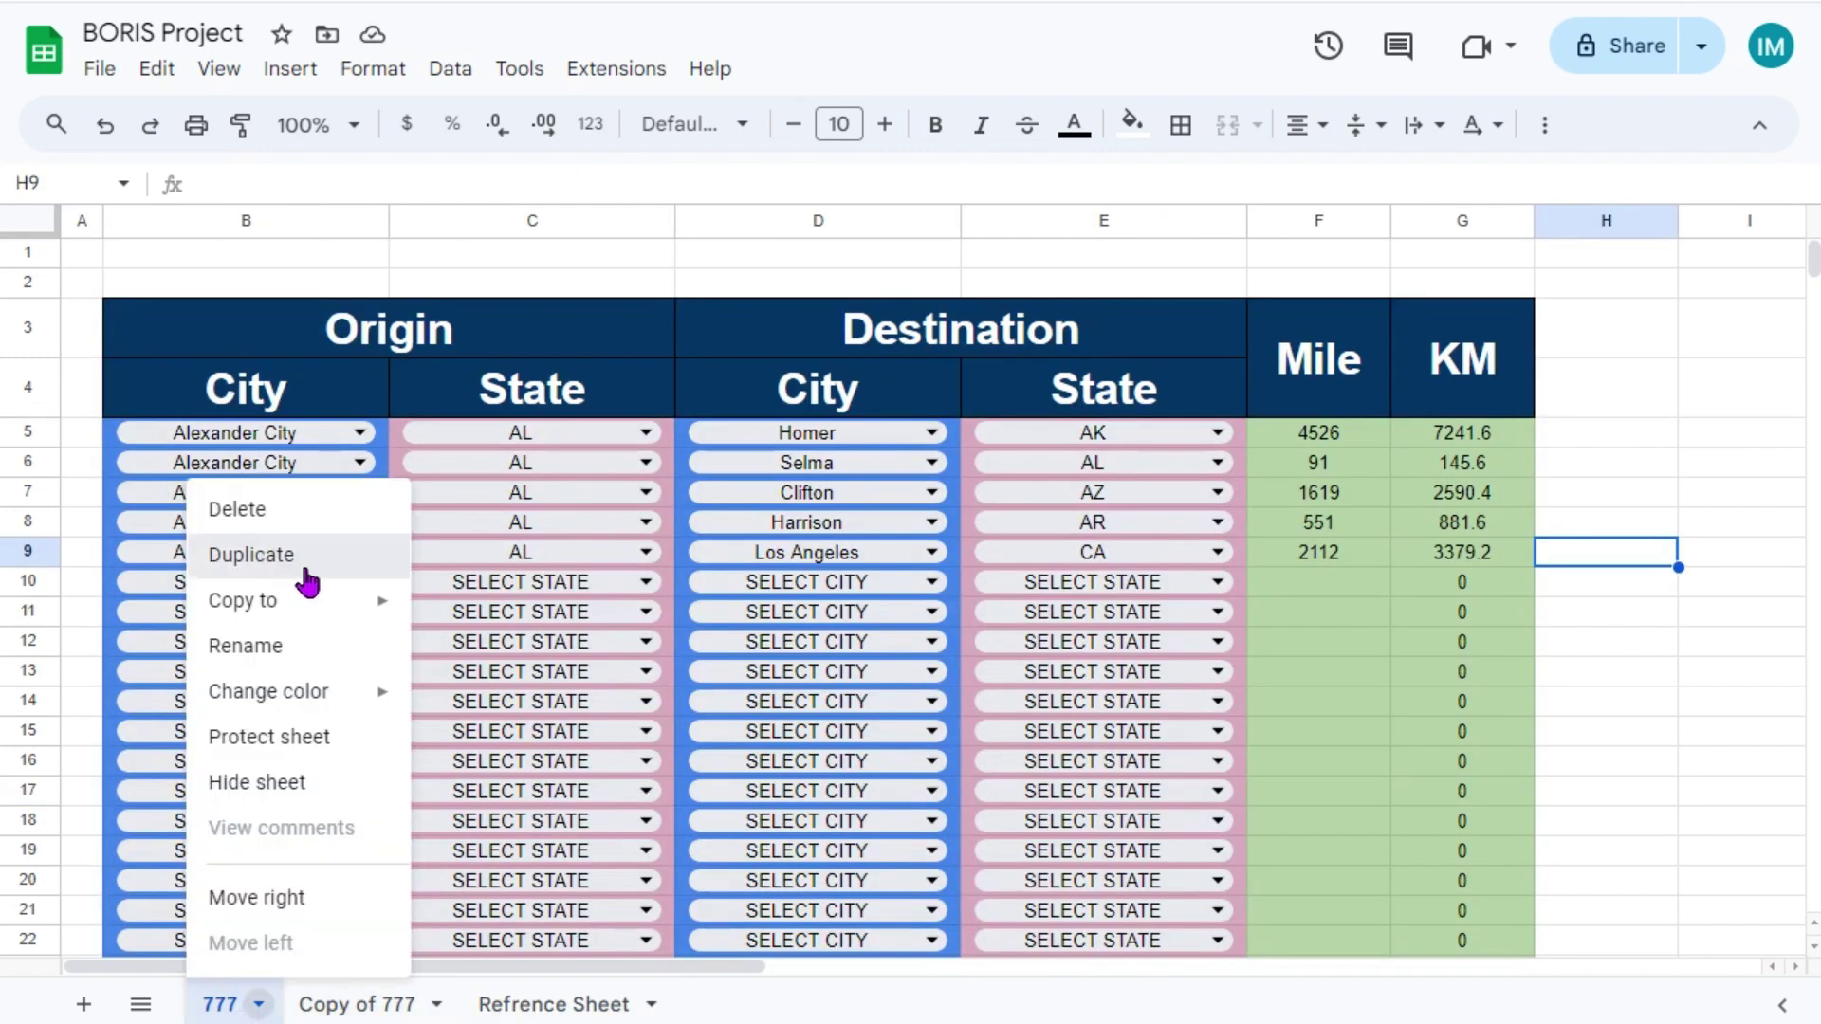
pyautogui.click(305, 560)
pyautogui.click(258, 1004)
pyautogui.click(285, 557)
pyautogui.click(258, 1005)
pyautogui.click(275, 557)
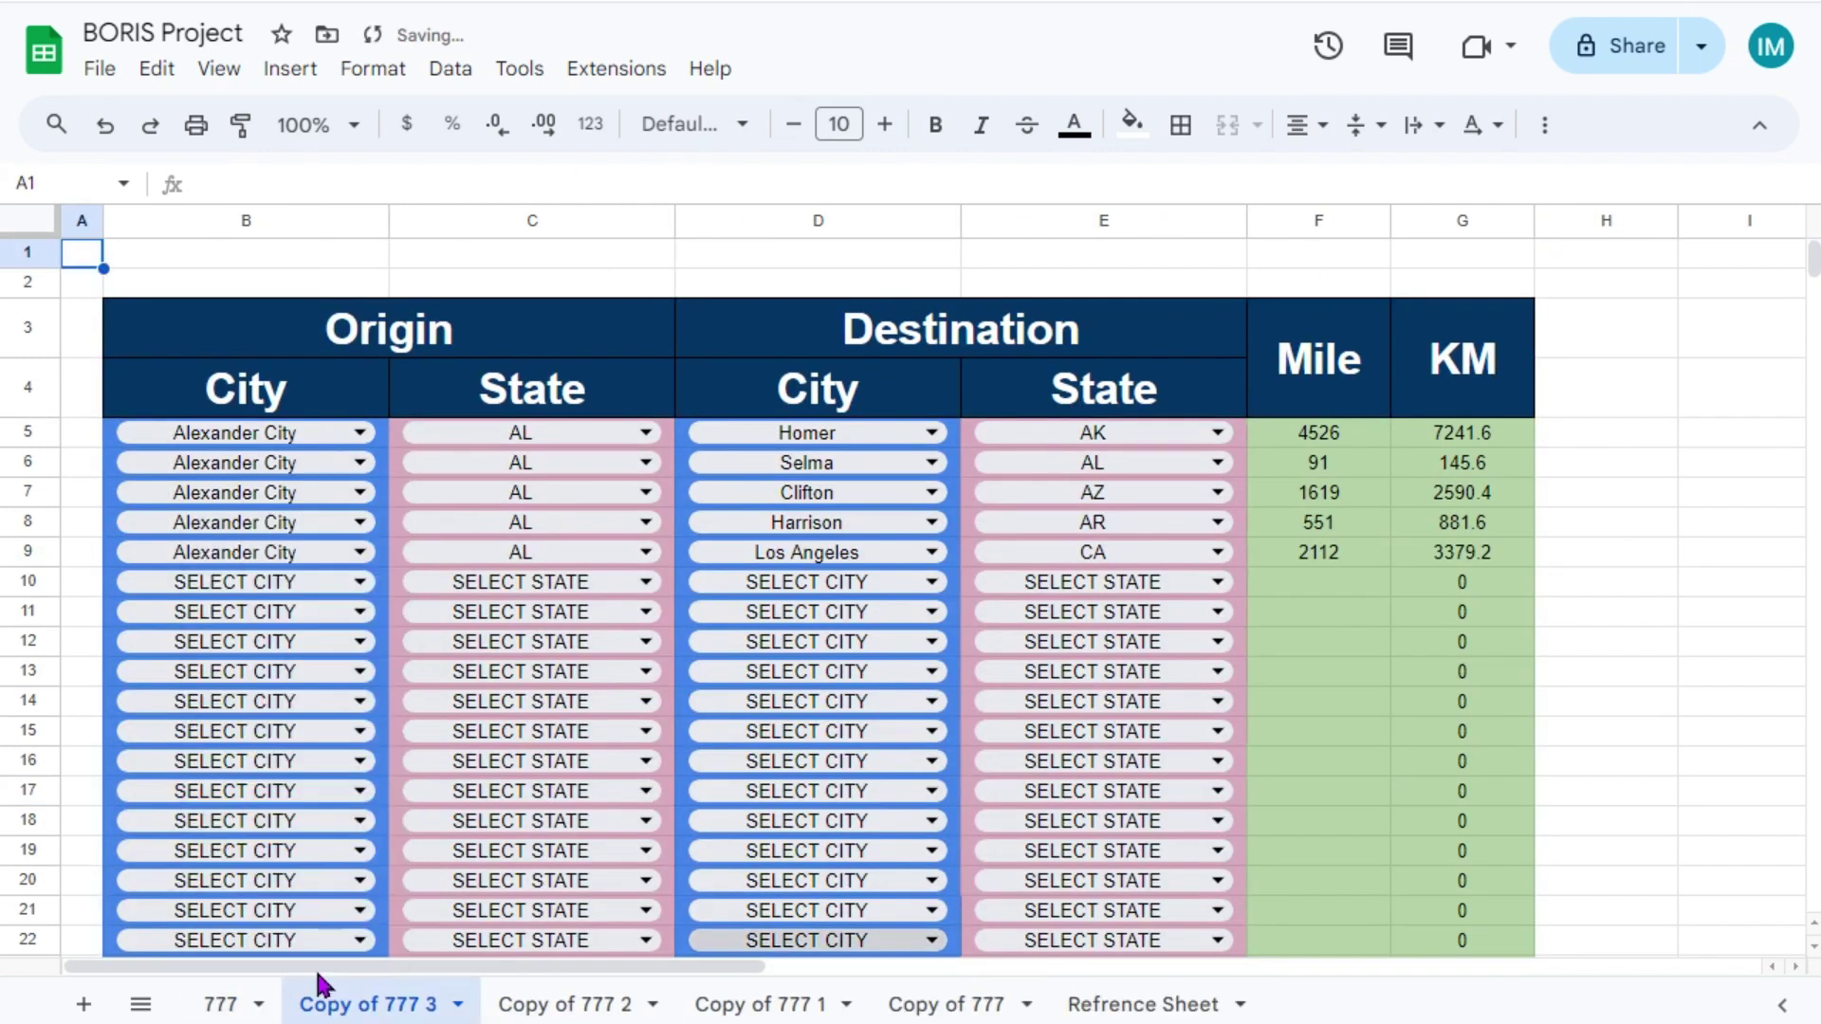
pyautogui.click(258, 1005)
pyautogui.click(275, 557)
pyautogui.click(258, 1005)
pyautogui.click(285, 557)
pyautogui.click(258, 1005)
pyautogui.click(305, 560)
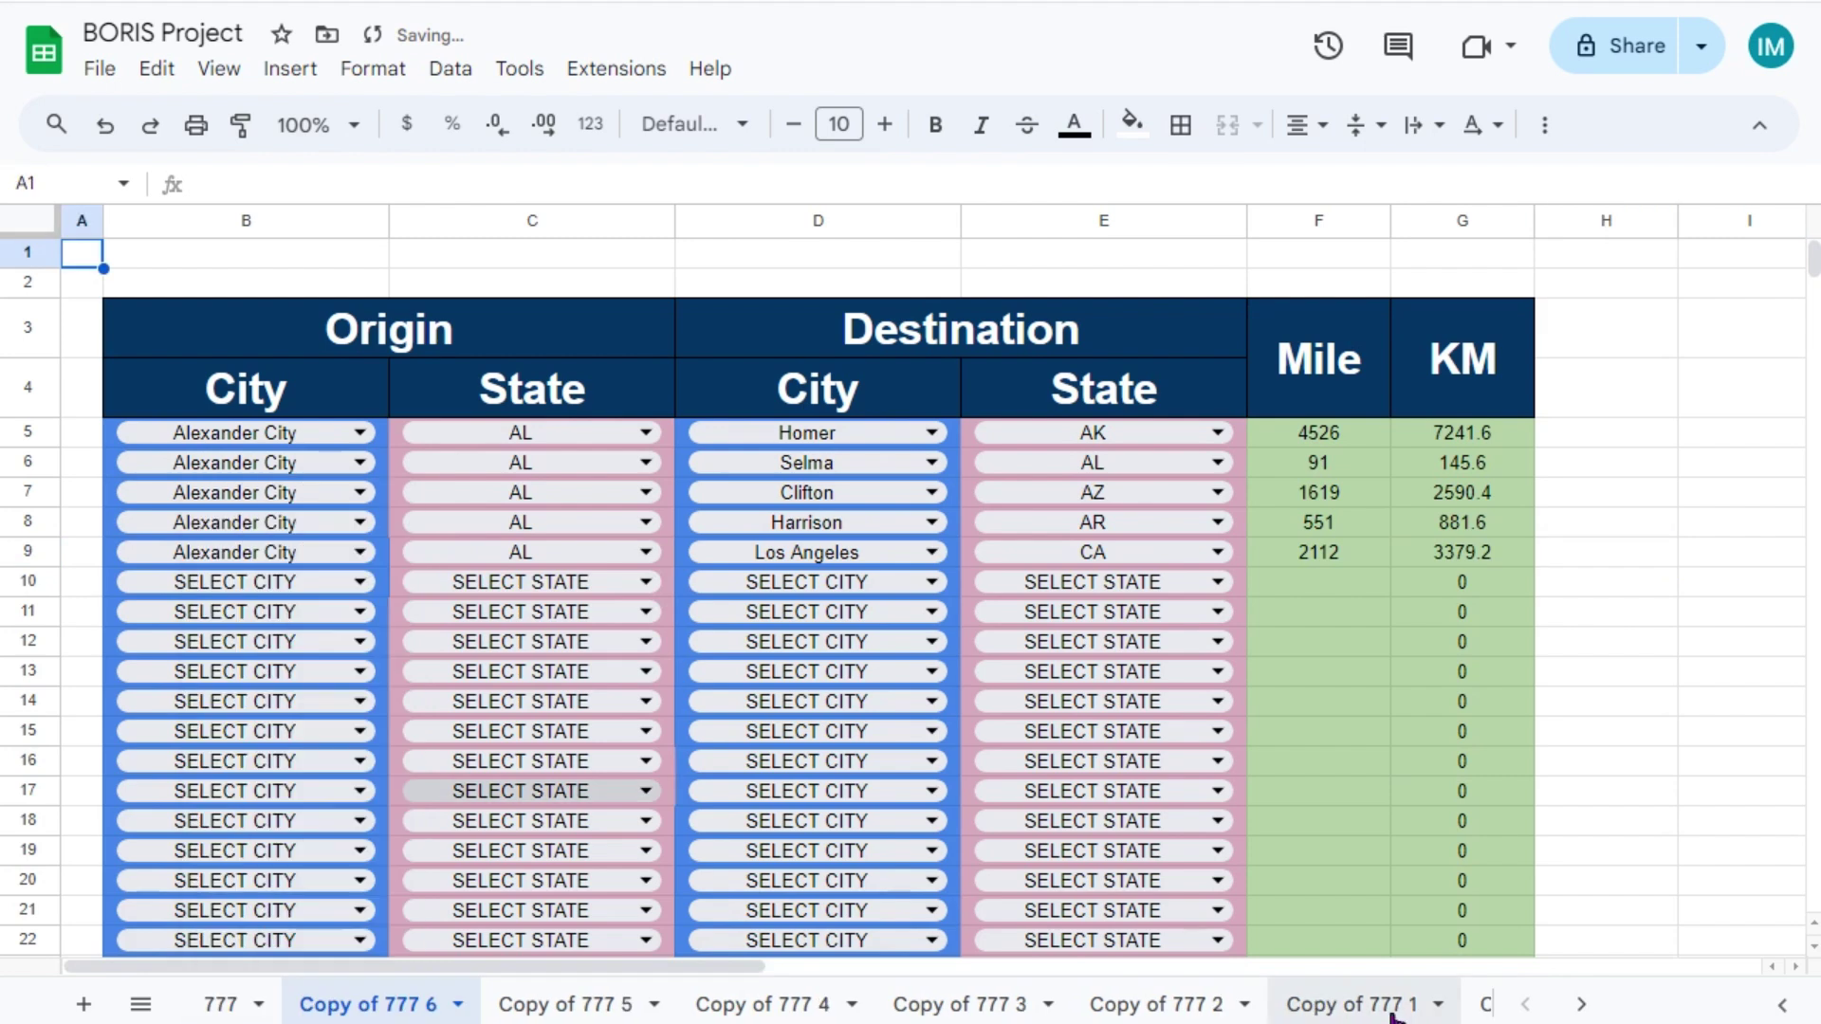
# - Check the car IDs on the Refrence Sheet, and rename Copy of 777 6 as 108 and Copy of 777 5 as 325
pyautogui.scroll(-3, 1328, 1005)
pyautogui.click(1375, 1005)
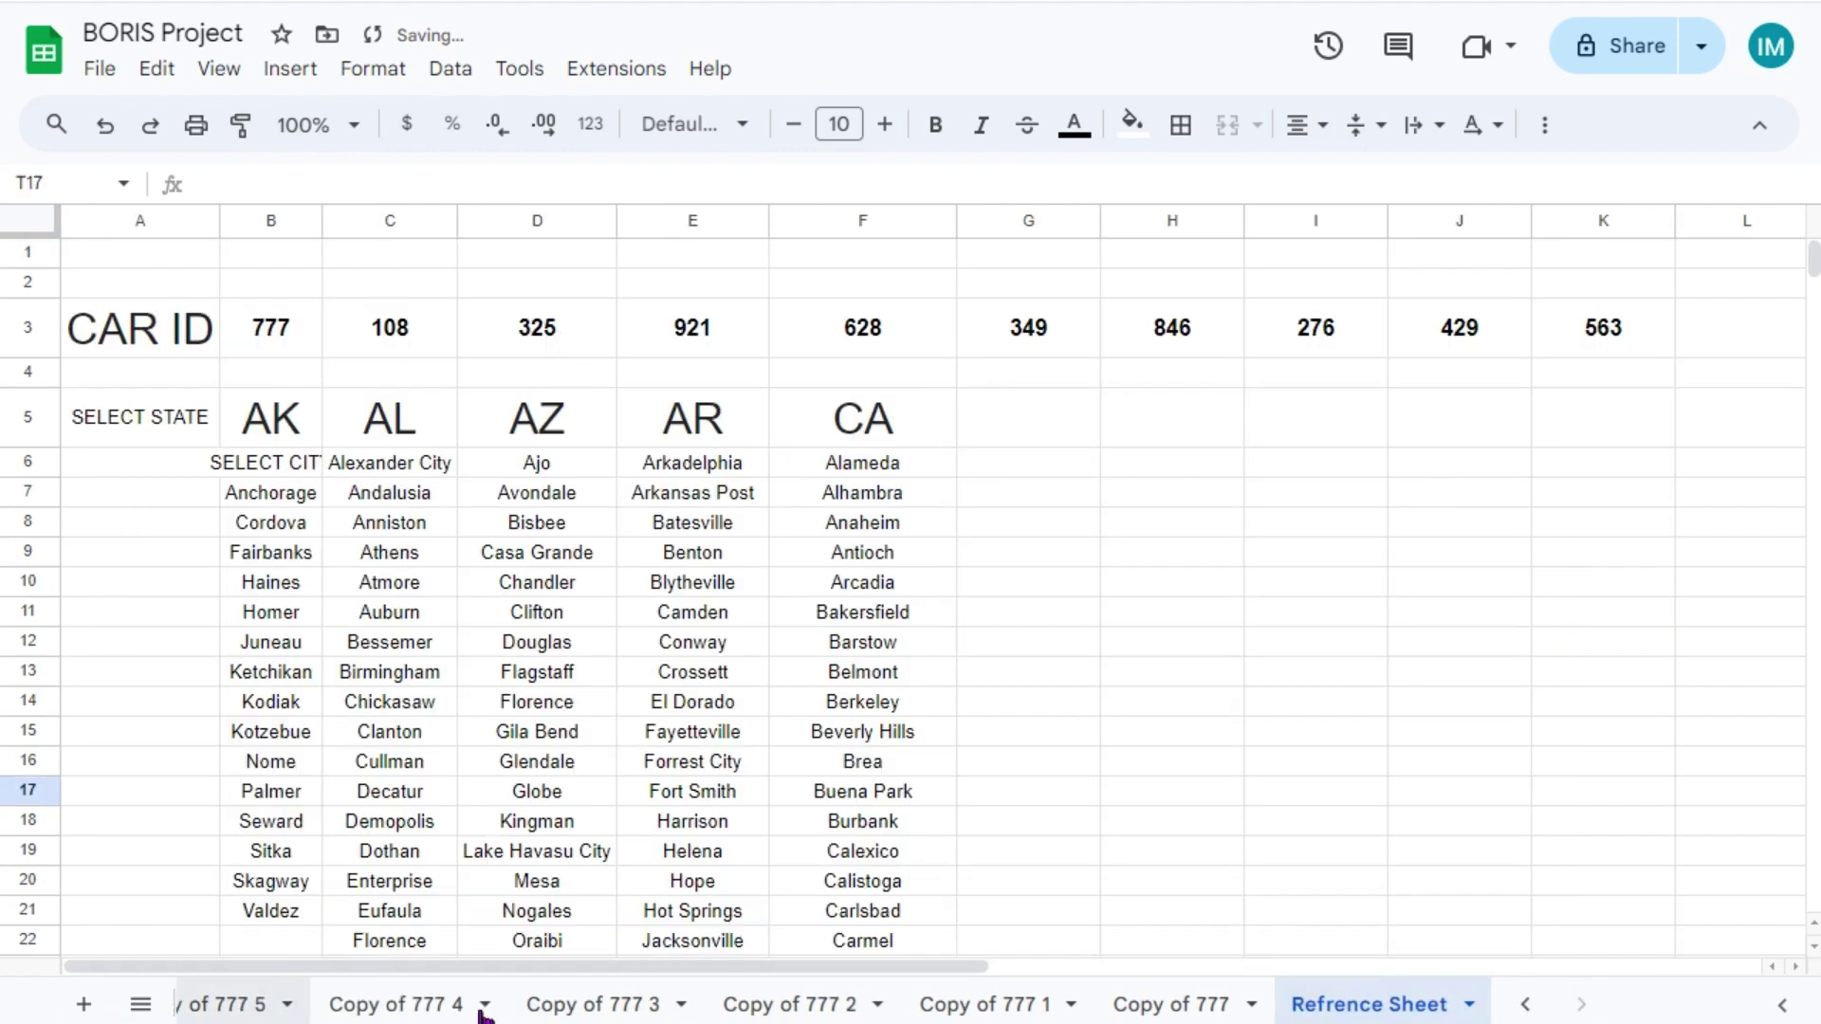
pyautogui.scroll(3, 482, 1015)
pyautogui.click(432, 1005)
pyautogui.click(318, 668)
pyautogui.rightClick(450, 1004)
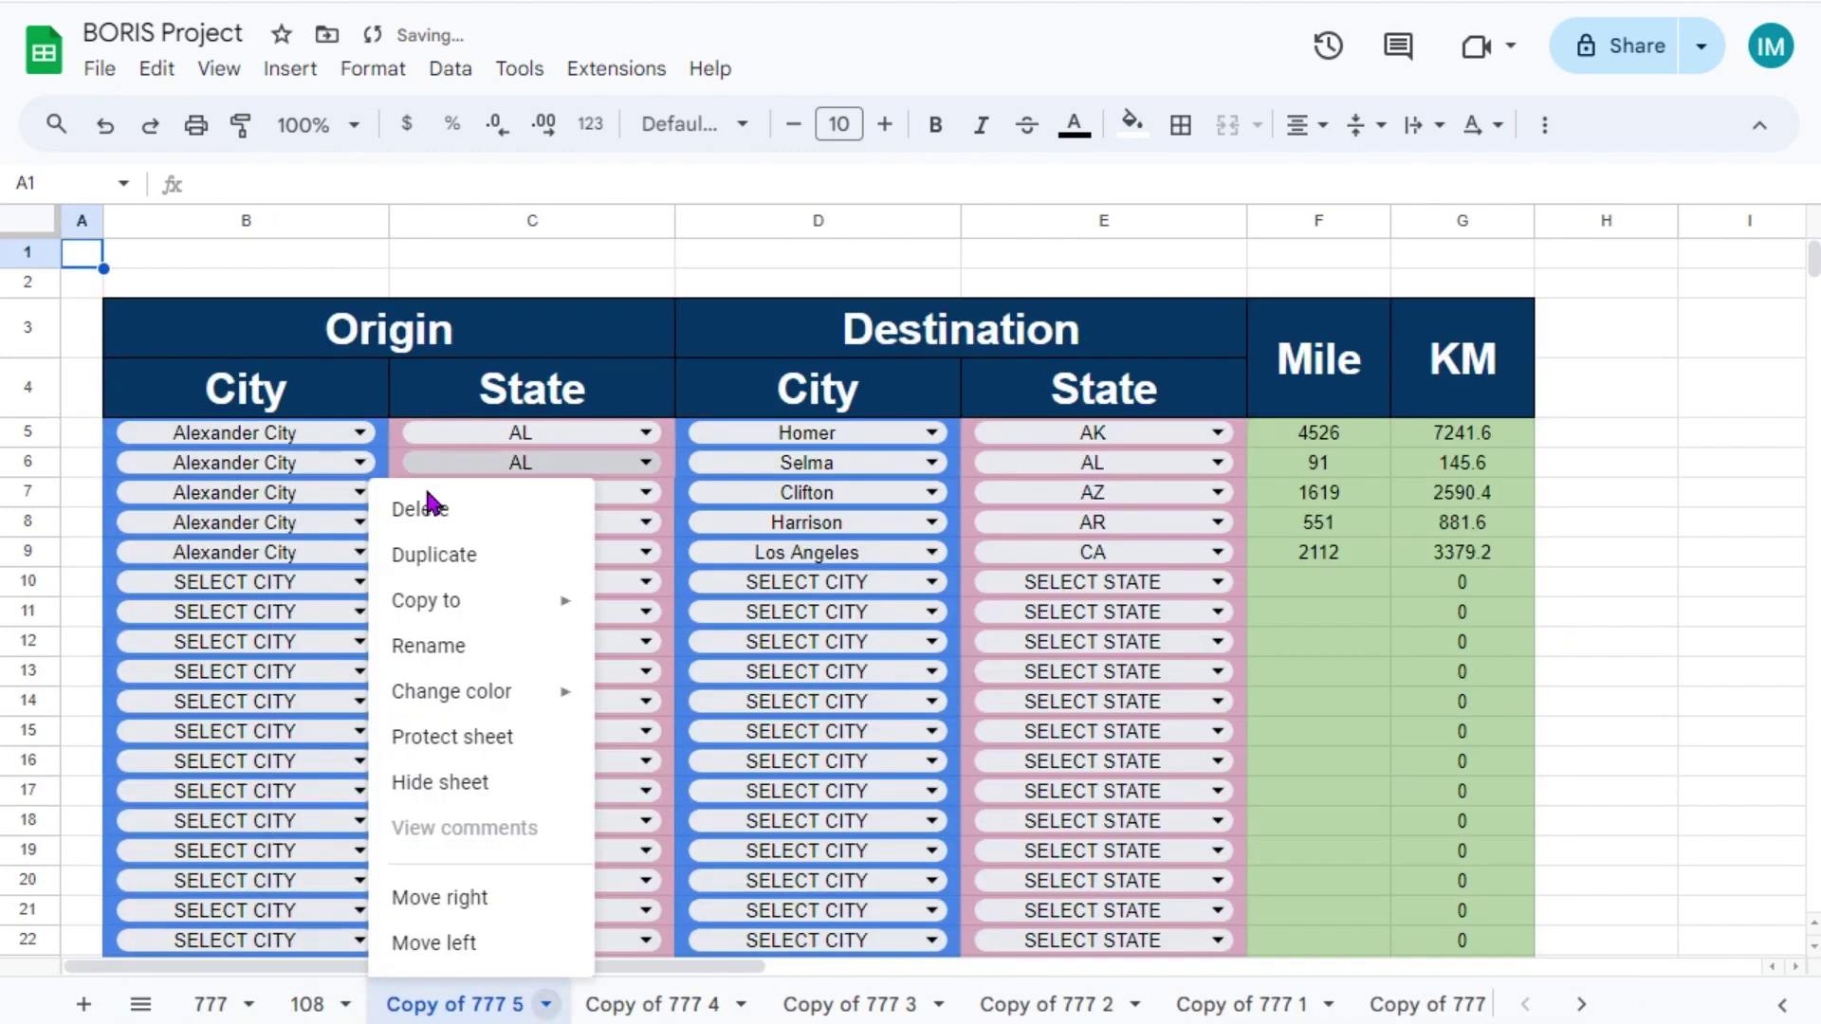
pyautogui.click(464, 645)
pyautogui.write('325')
pyautogui.click(553, 1007)
# - Following the car IDs on the Refrence Sheet, rename Copy of 777 4 as 921 and Copy of 777 3 as 628
pyautogui.click(1468, 1005)
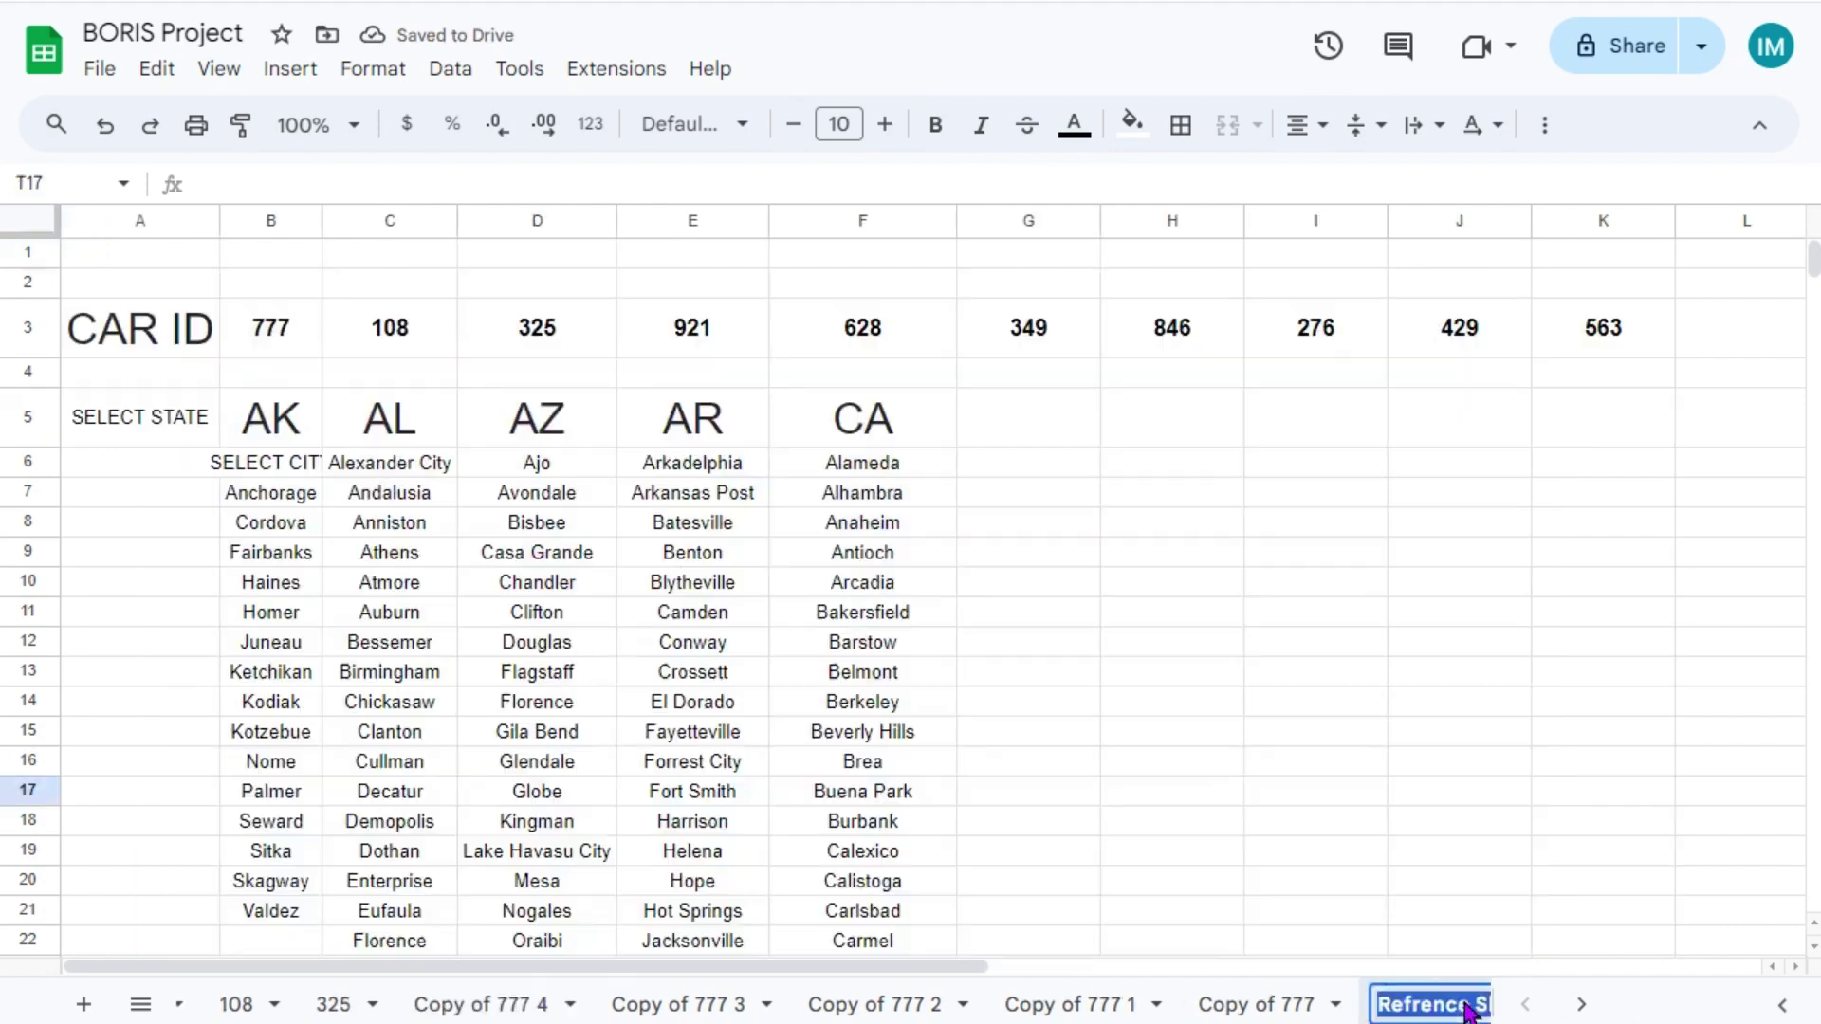
pyautogui.rightClick(408, 1005)
pyautogui.click(396, 647)
pyautogui.write('921')
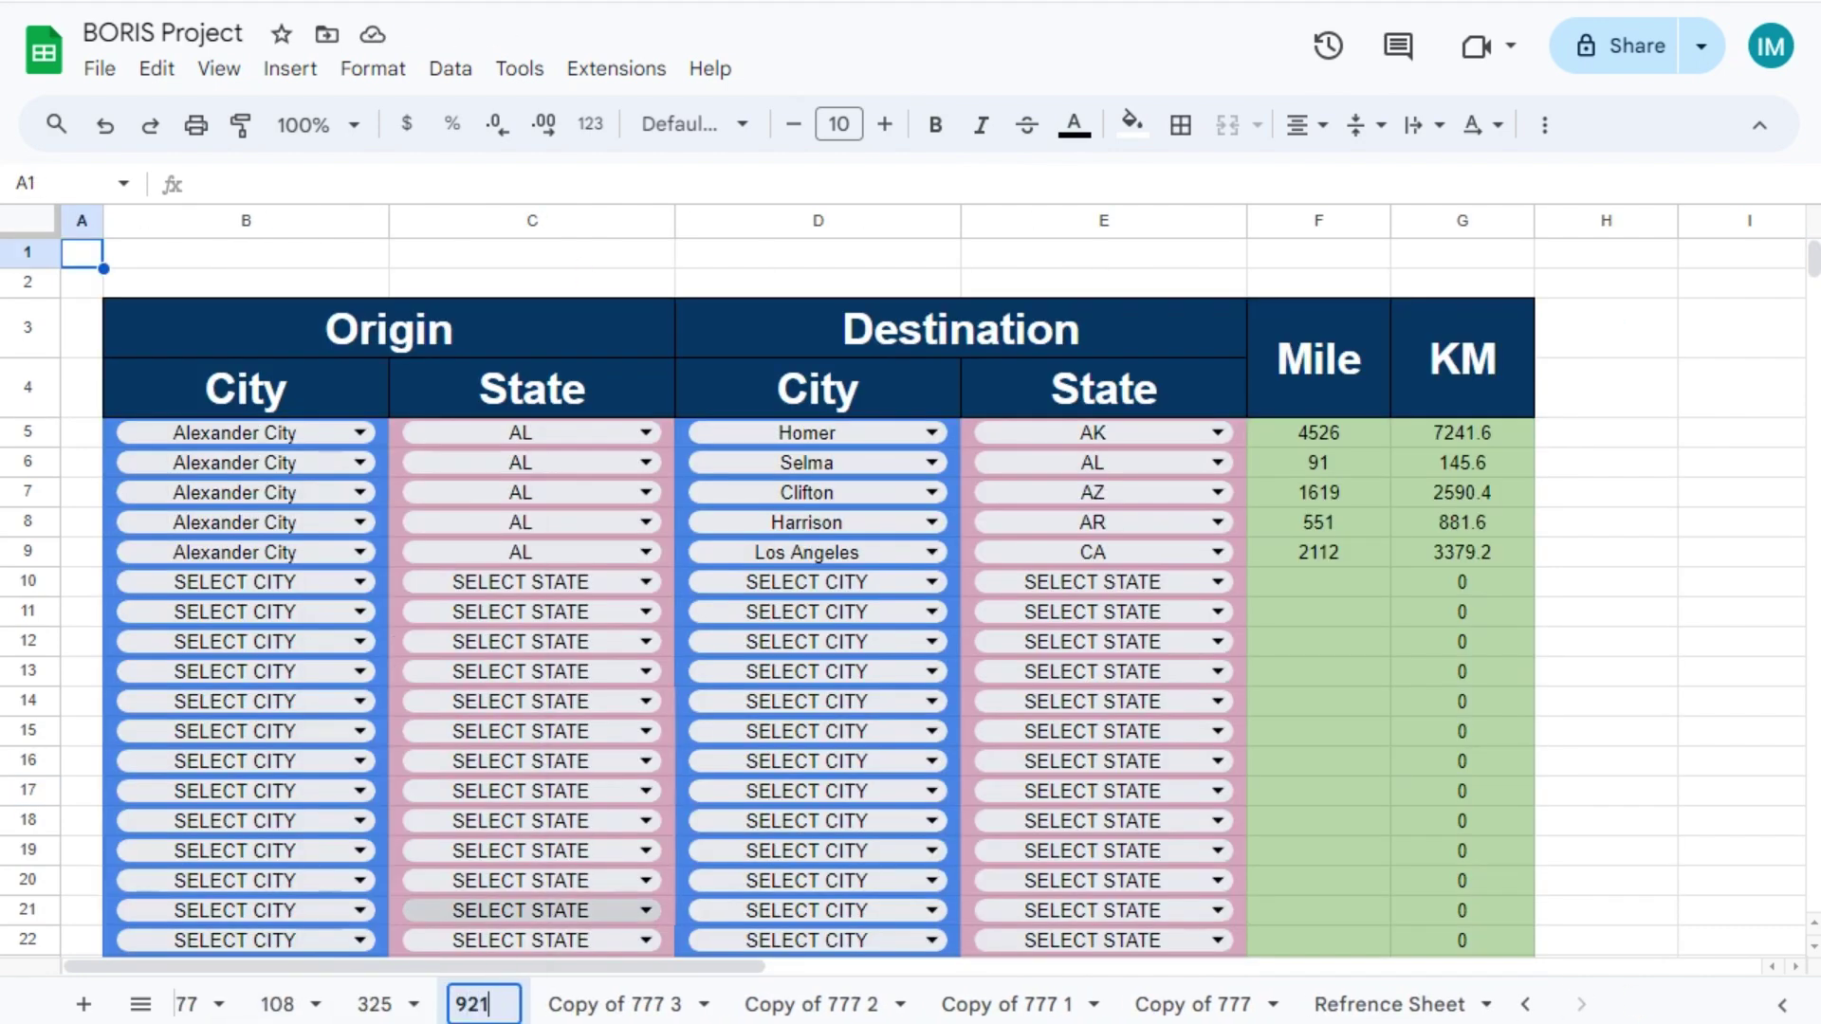
pyautogui.rightClick(626, 1004)
pyautogui.click(610, 648)
pyautogui.write('628')
# - Following the car IDs on the Refrence Sheet, rename Copy of 777 2 as 349 and Copy of 777 1 as 846
pyautogui.click(1358, 1013)
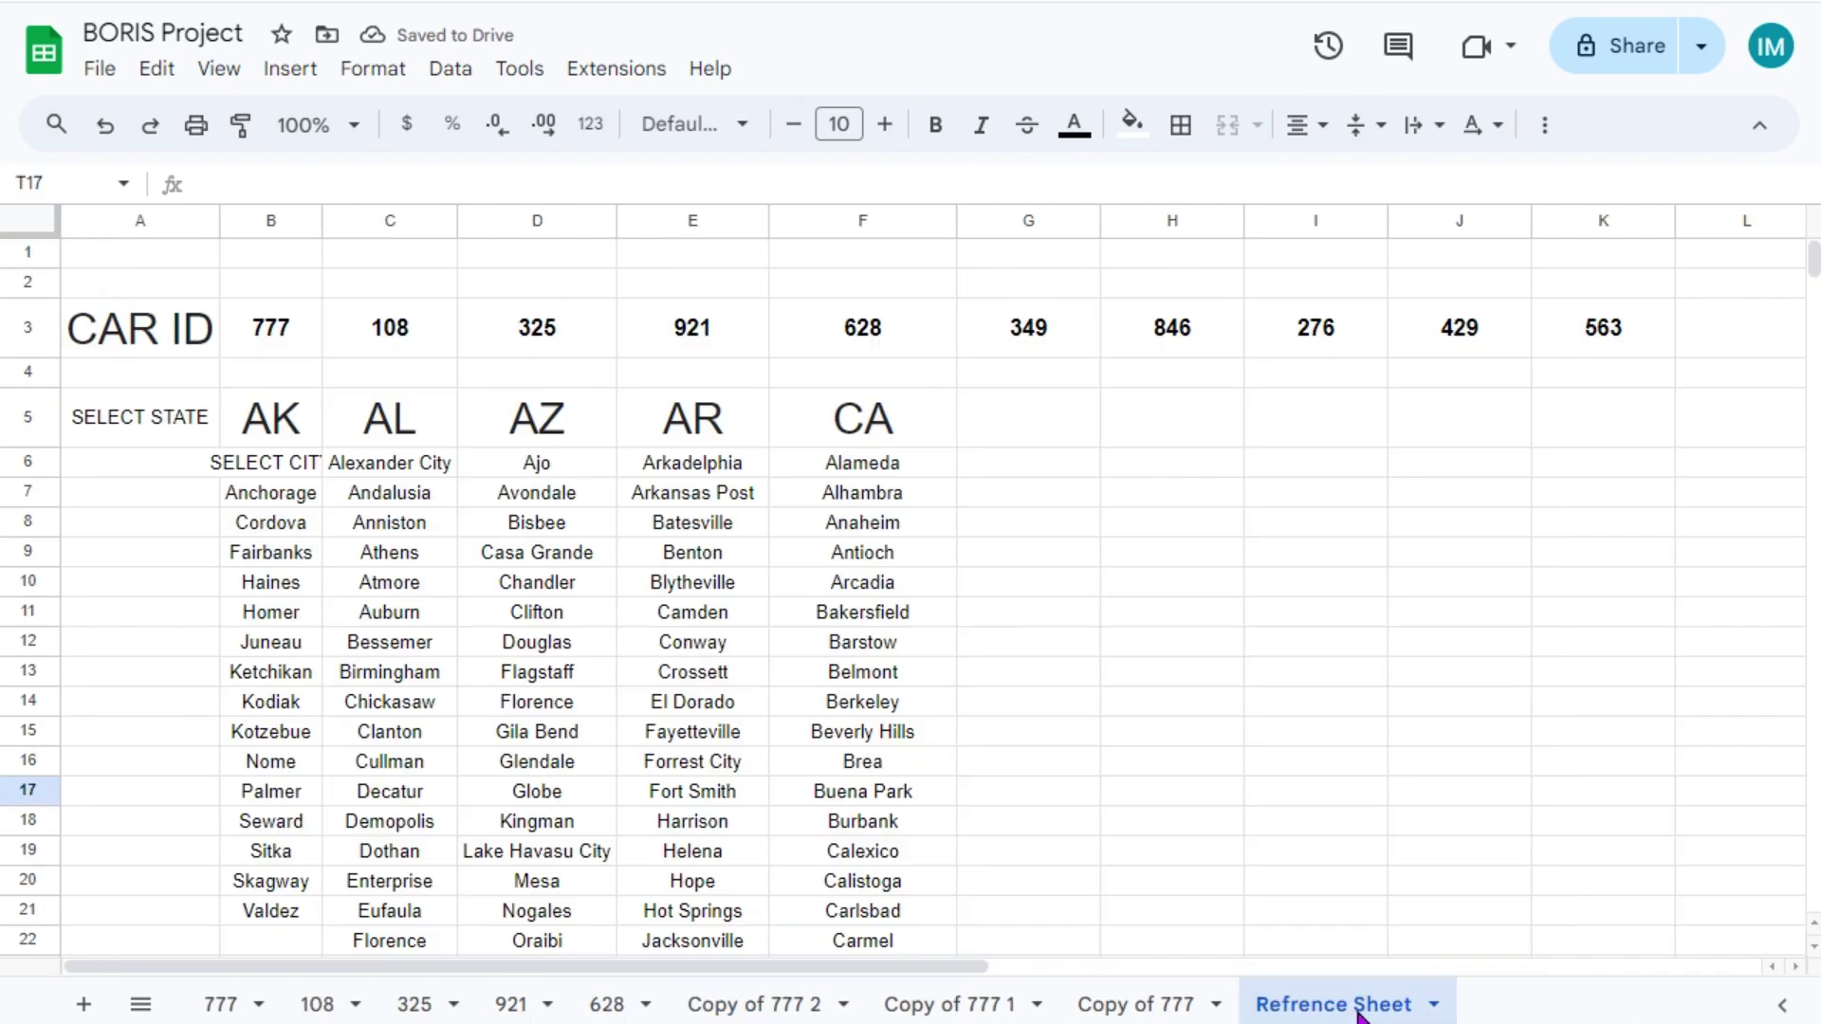
pyautogui.moveTo(1072, 349); pyautogui.dragTo(1173, 332)
pyautogui.rightClick(754, 1005)
pyautogui.click(721, 645)
pyautogui.write('349')
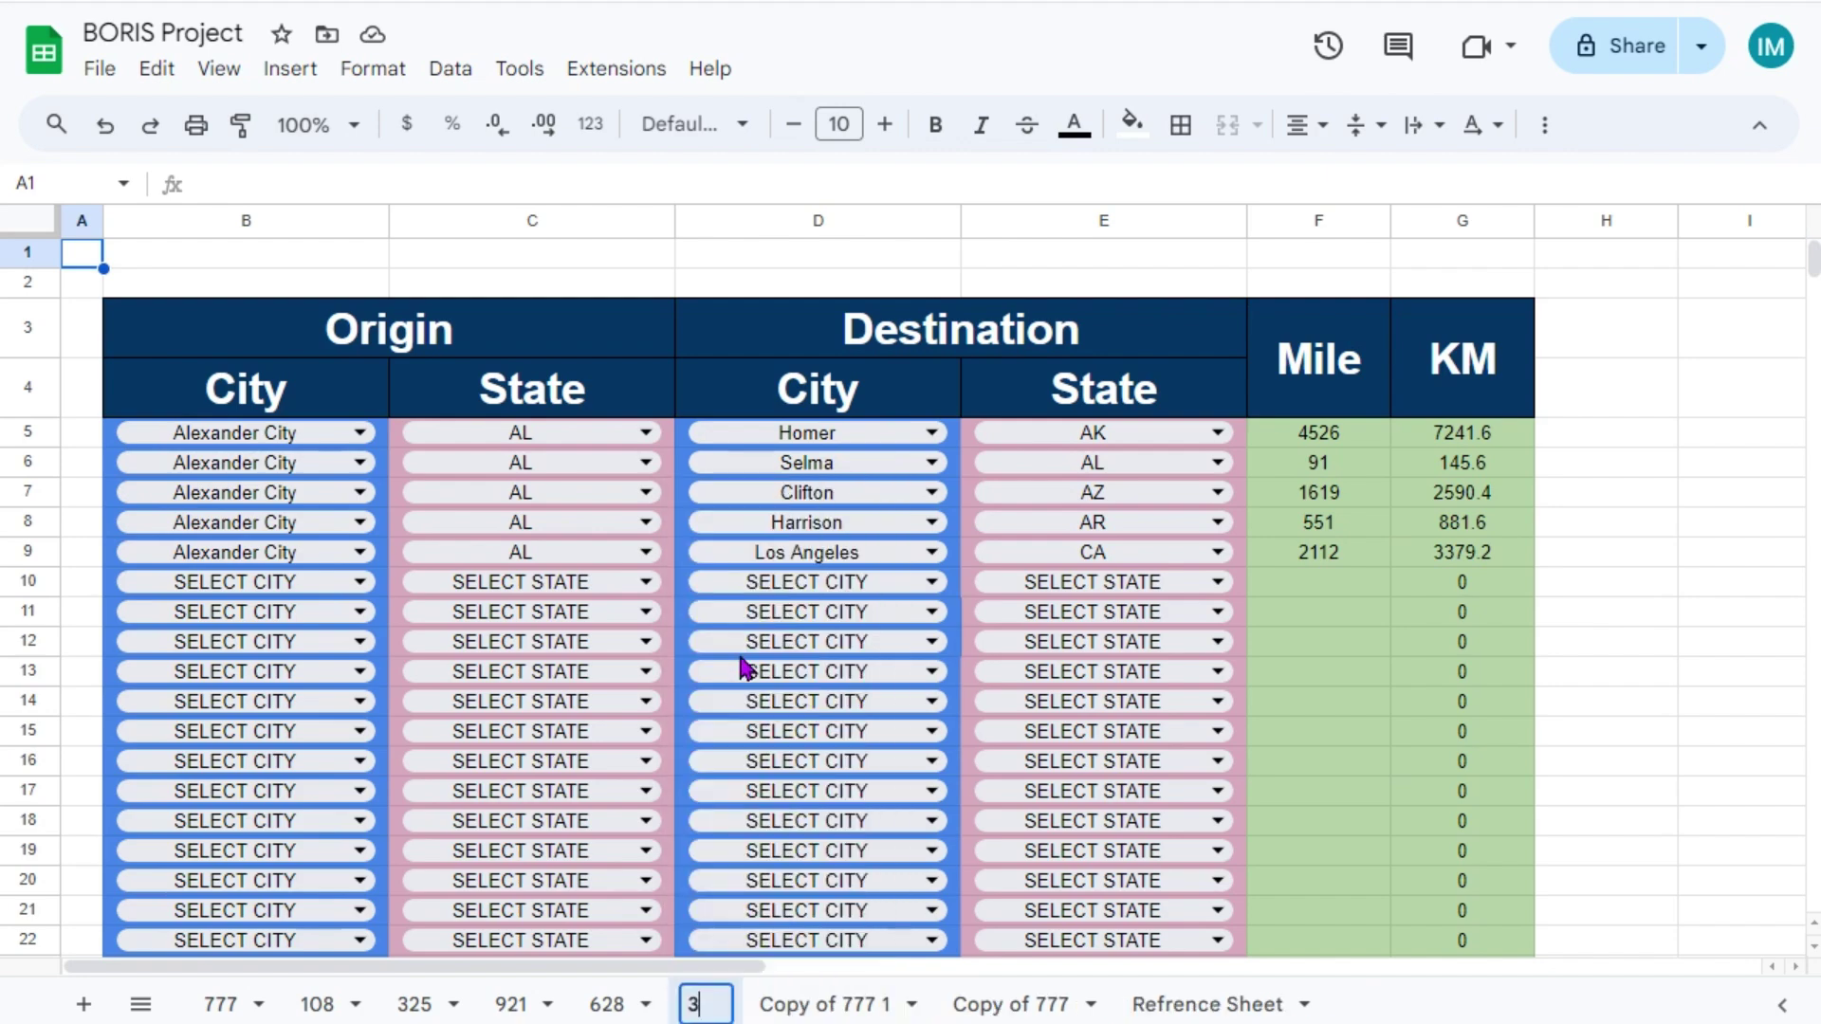
pyautogui.rightClick(854, 1006)
pyautogui.click(850, 645)
pyautogui.write('846')
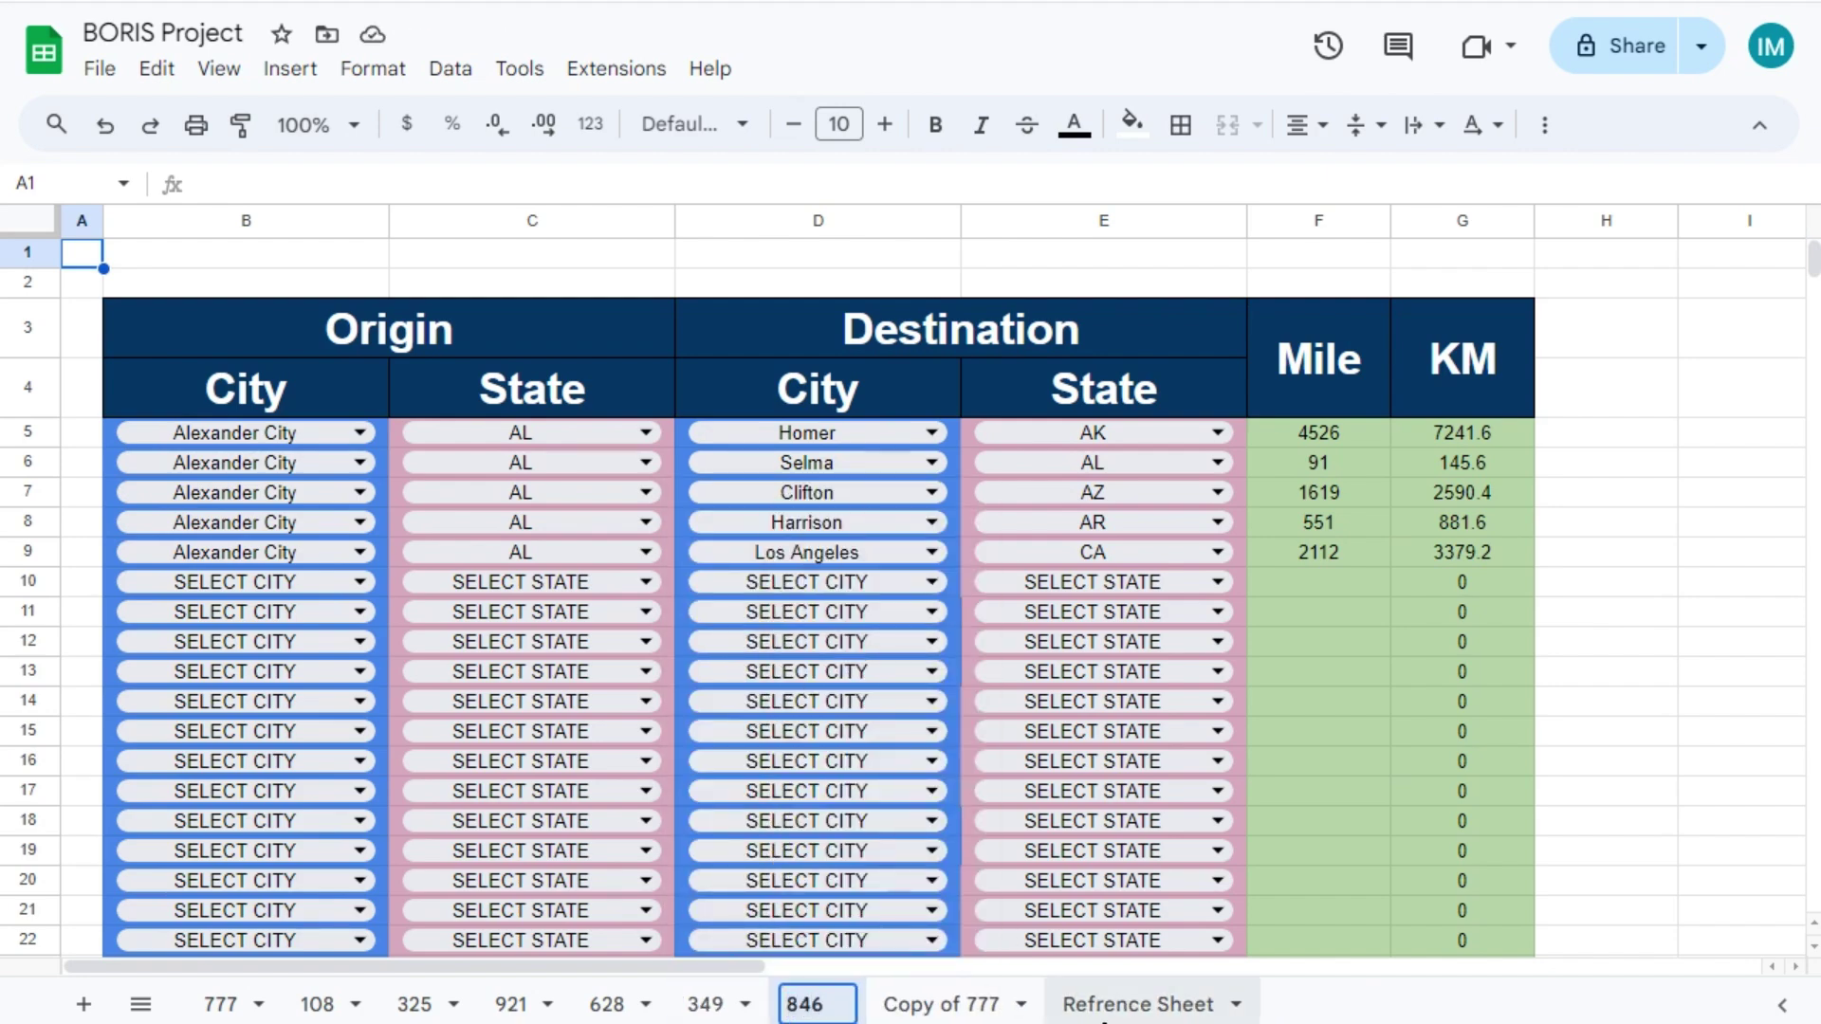
# - Rename the remaining Copy of 777 sheet as 276 and return to the Refrence Sheet's car IDs
pyautogui.click(1166, 1005)
pyautogui.doubleClick(946, 1005)
pyautogui.write('276')
pyautogui.click(1082, 1005)
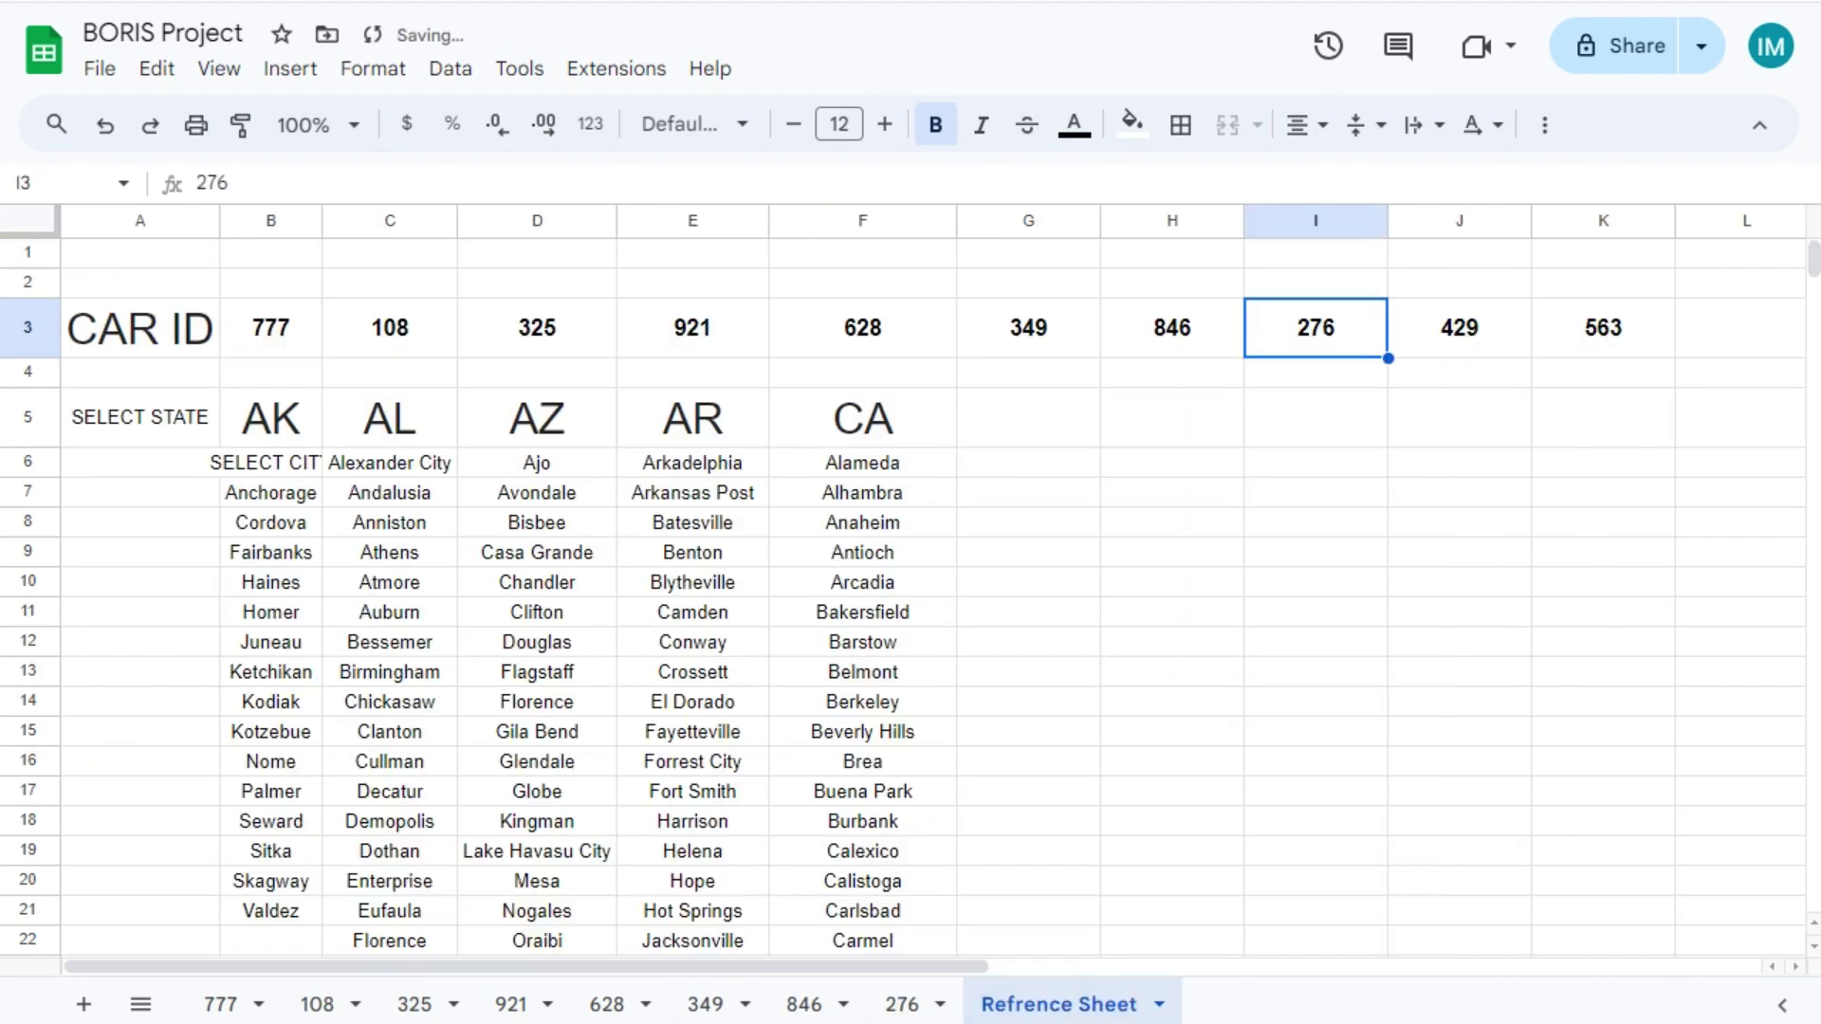
# - Duplicate sheet 777 two more times for the remaining car IDs
pyautogui.rightClick(220, 1004)
pyautogui.click(269, 555)
pyautogui.rightClick(220, 1005)
pyautogui.click(269, 555)
# - Rename the two new copies of sheet 777 as 429 and 563, and return to the Refrence Sheet
pyautogui.click(1371, 1006)
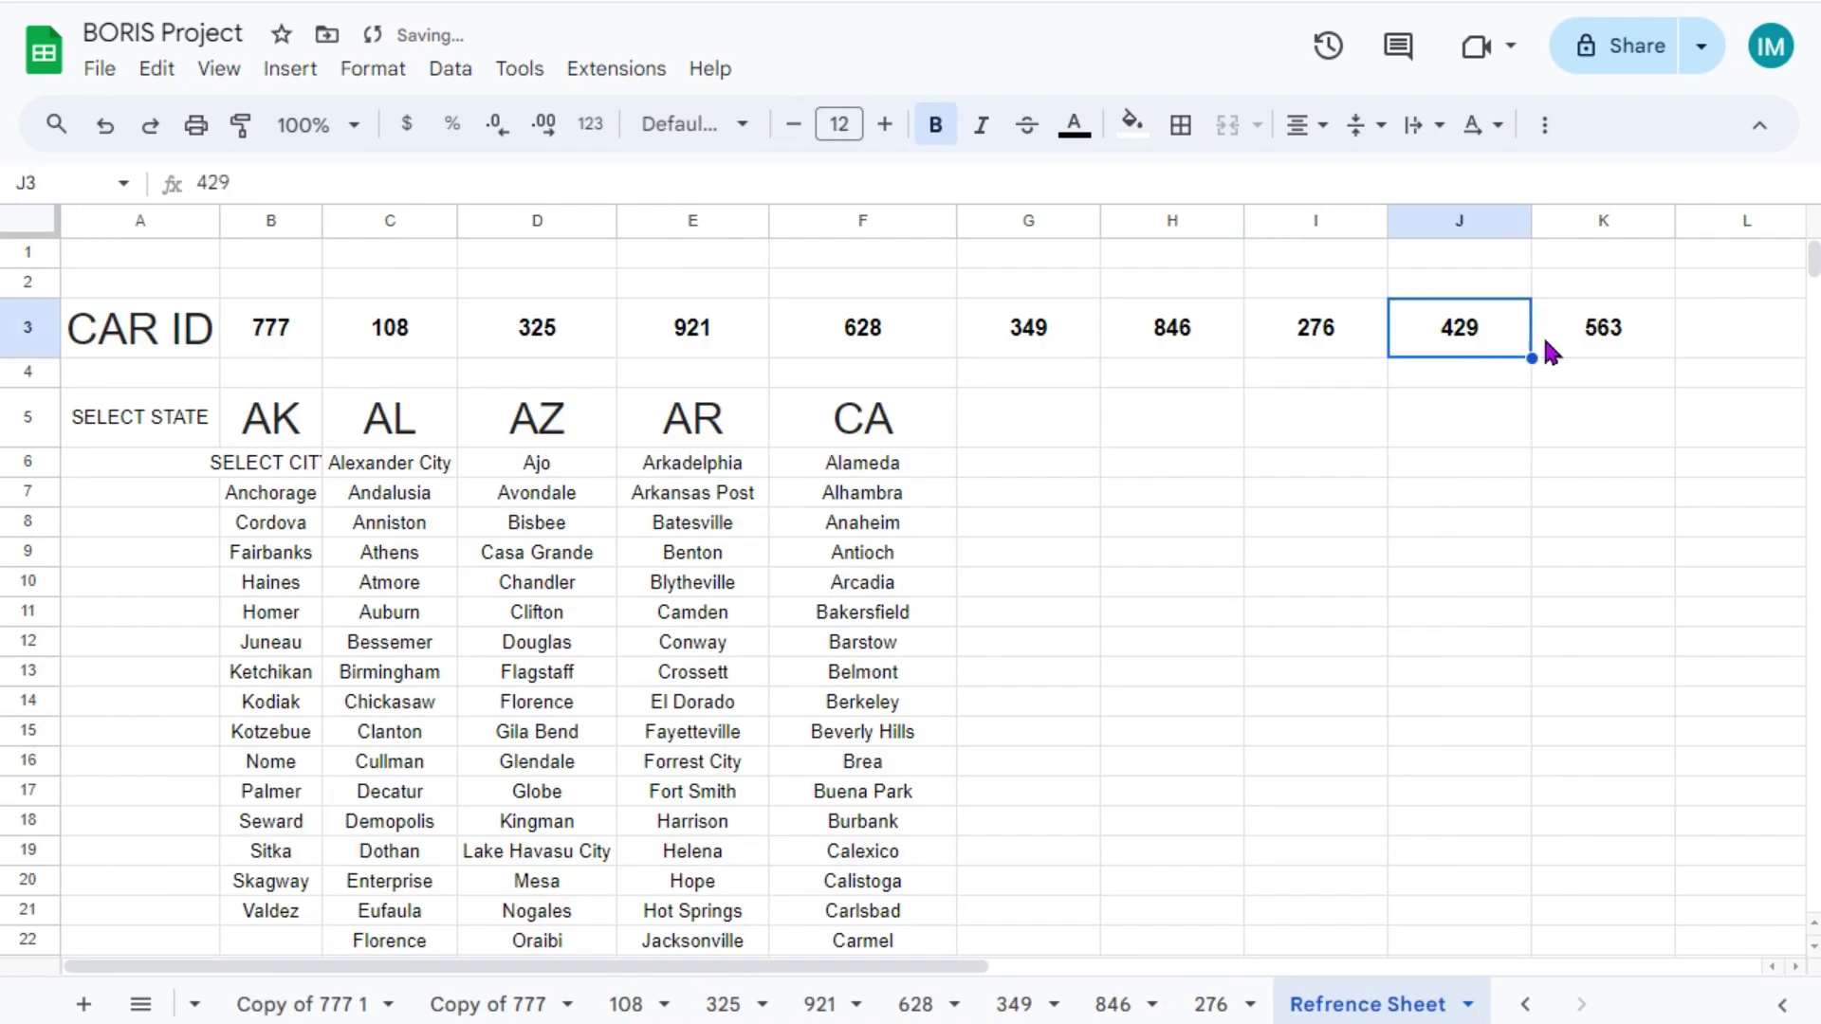
pyautogui.rightClick(296, 1005)
pyautogui.click(325, 646)
pyautogui.write('429')
pyautogui.rightClick(459, 1004)
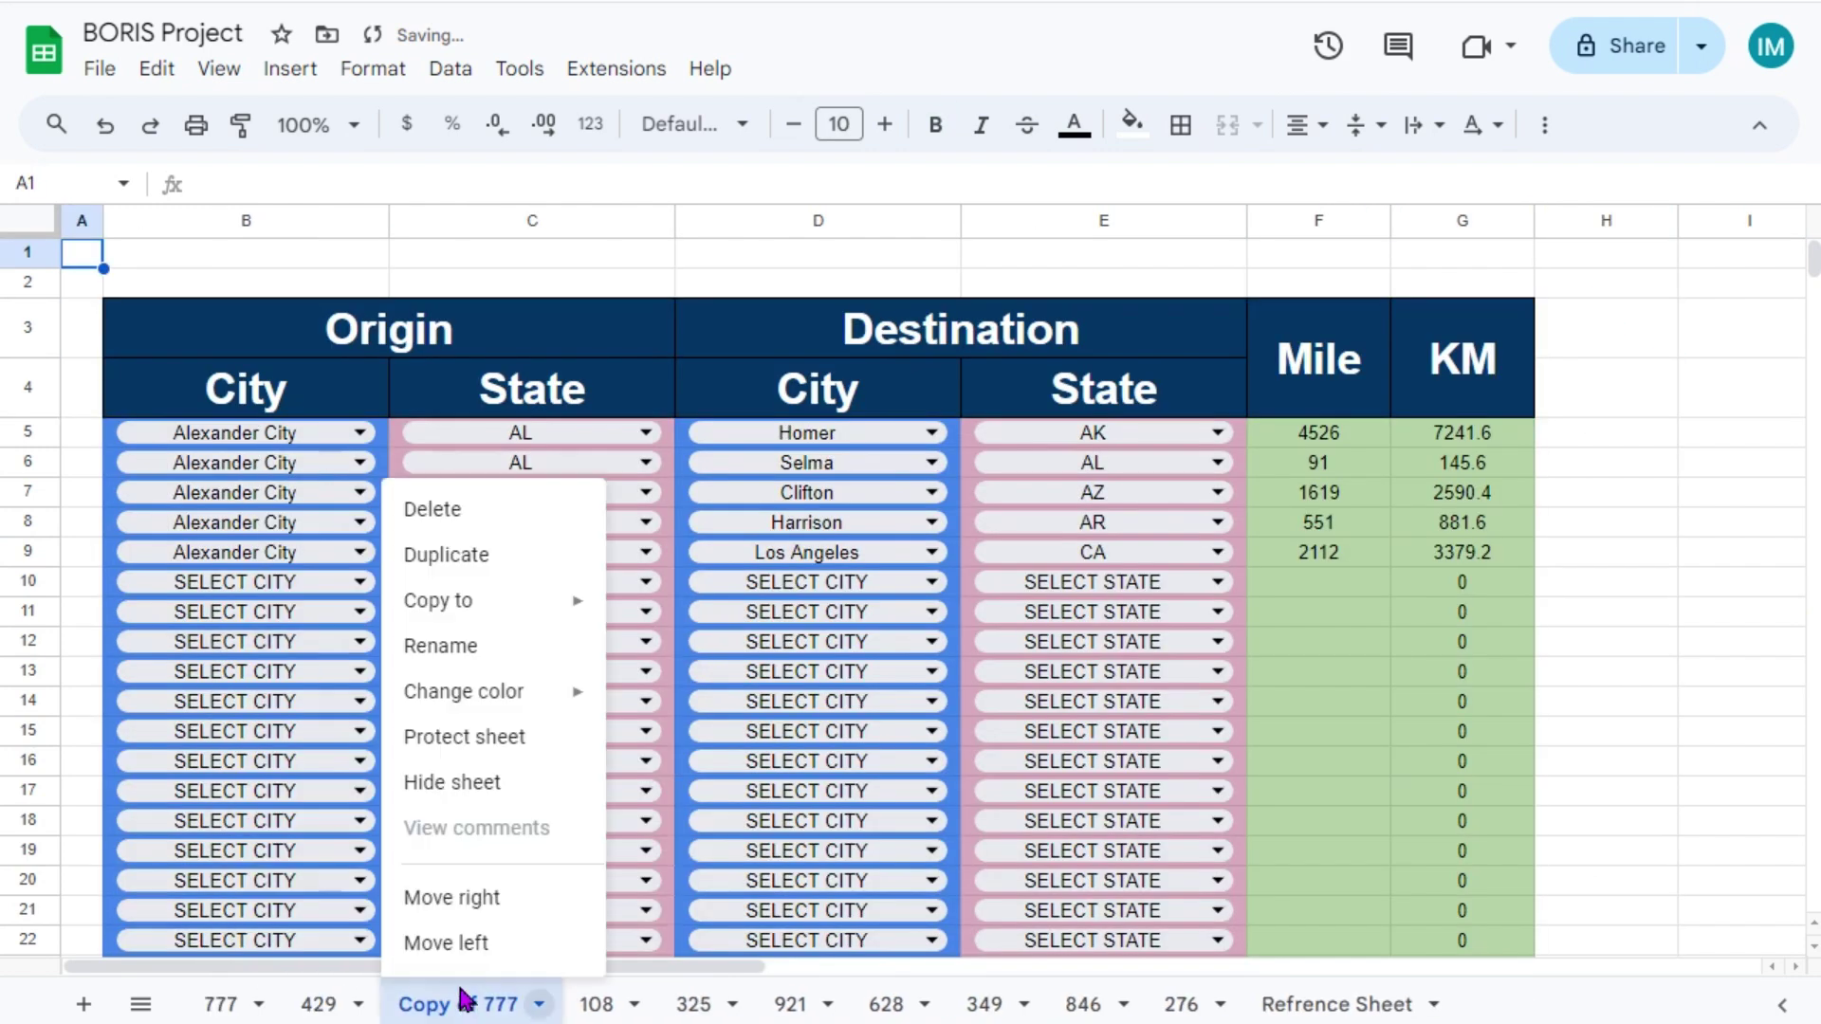
pyautogui.click(491, 643)
pyautogui.write('563')
pyautogui.press('Return')
pyautogui.click(1233, 1003)
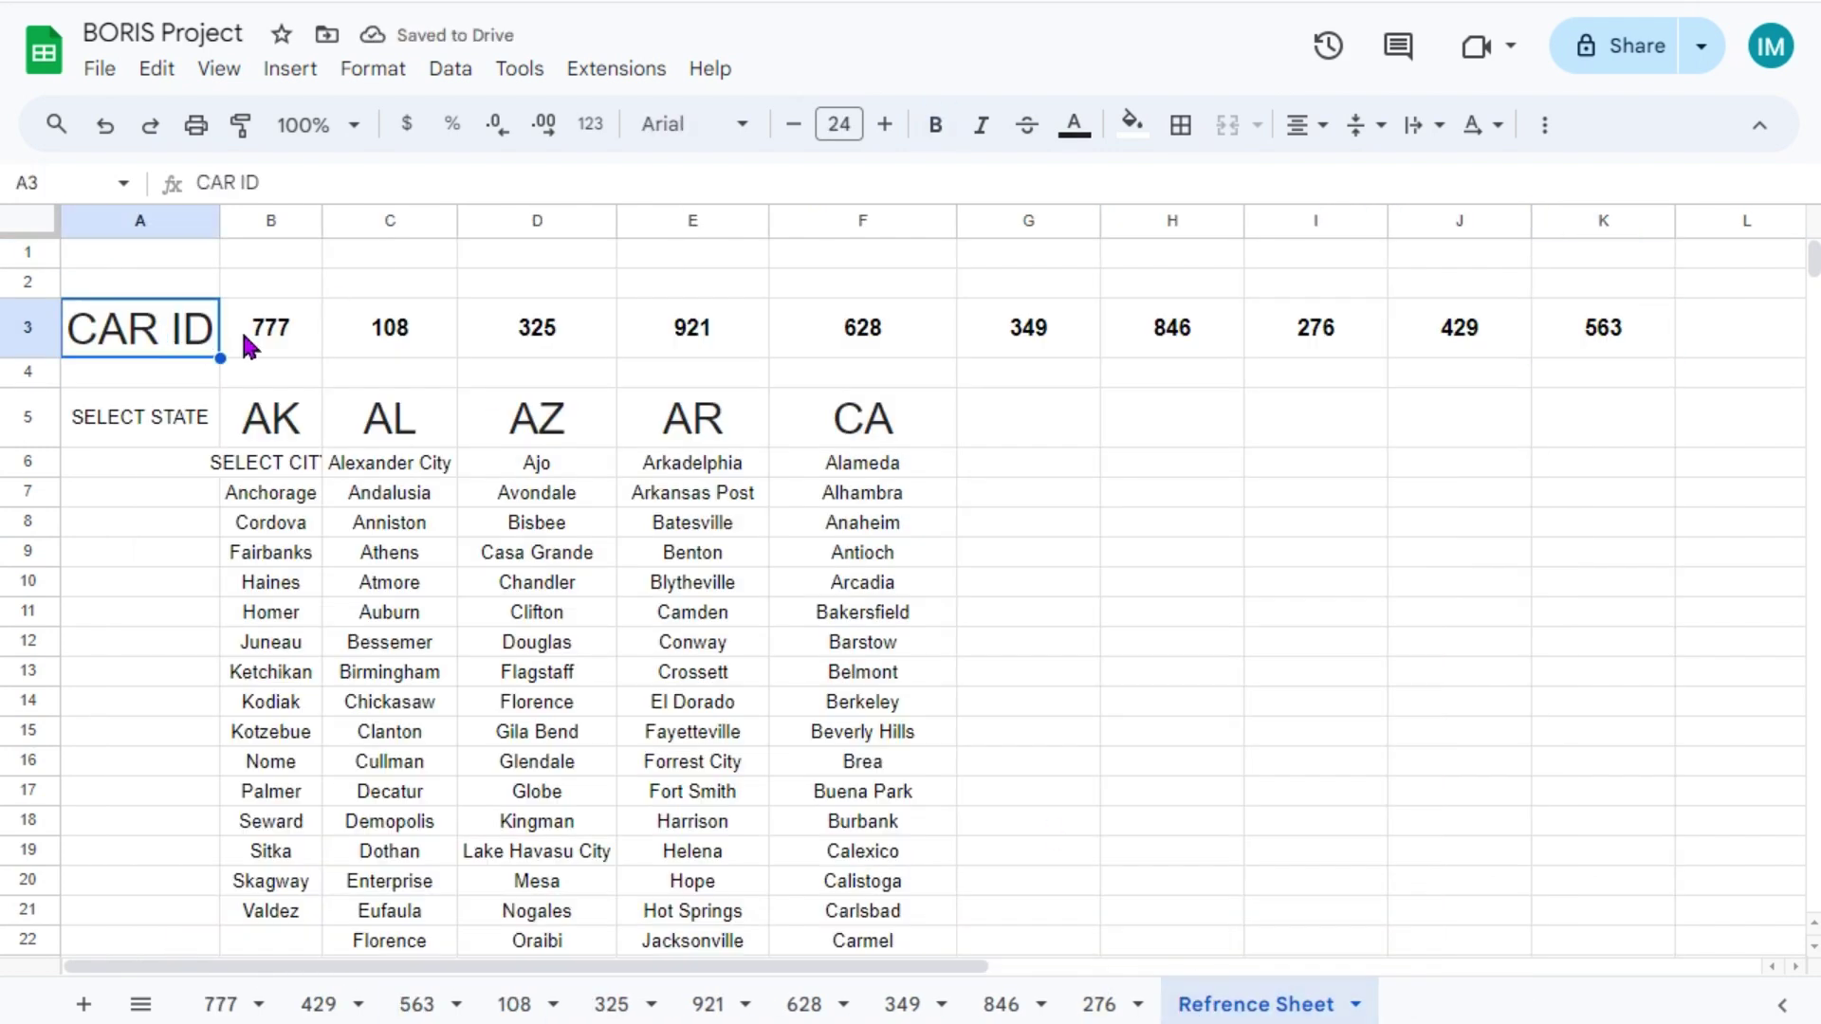
# - Select the car IDs in row 3 of the Refrence Sheet and look through sheets 777, 429 and 563
pyautogui.hotkey('ctrl', 'Right')
pyautogui.hotkey('ctrl', 'Left')
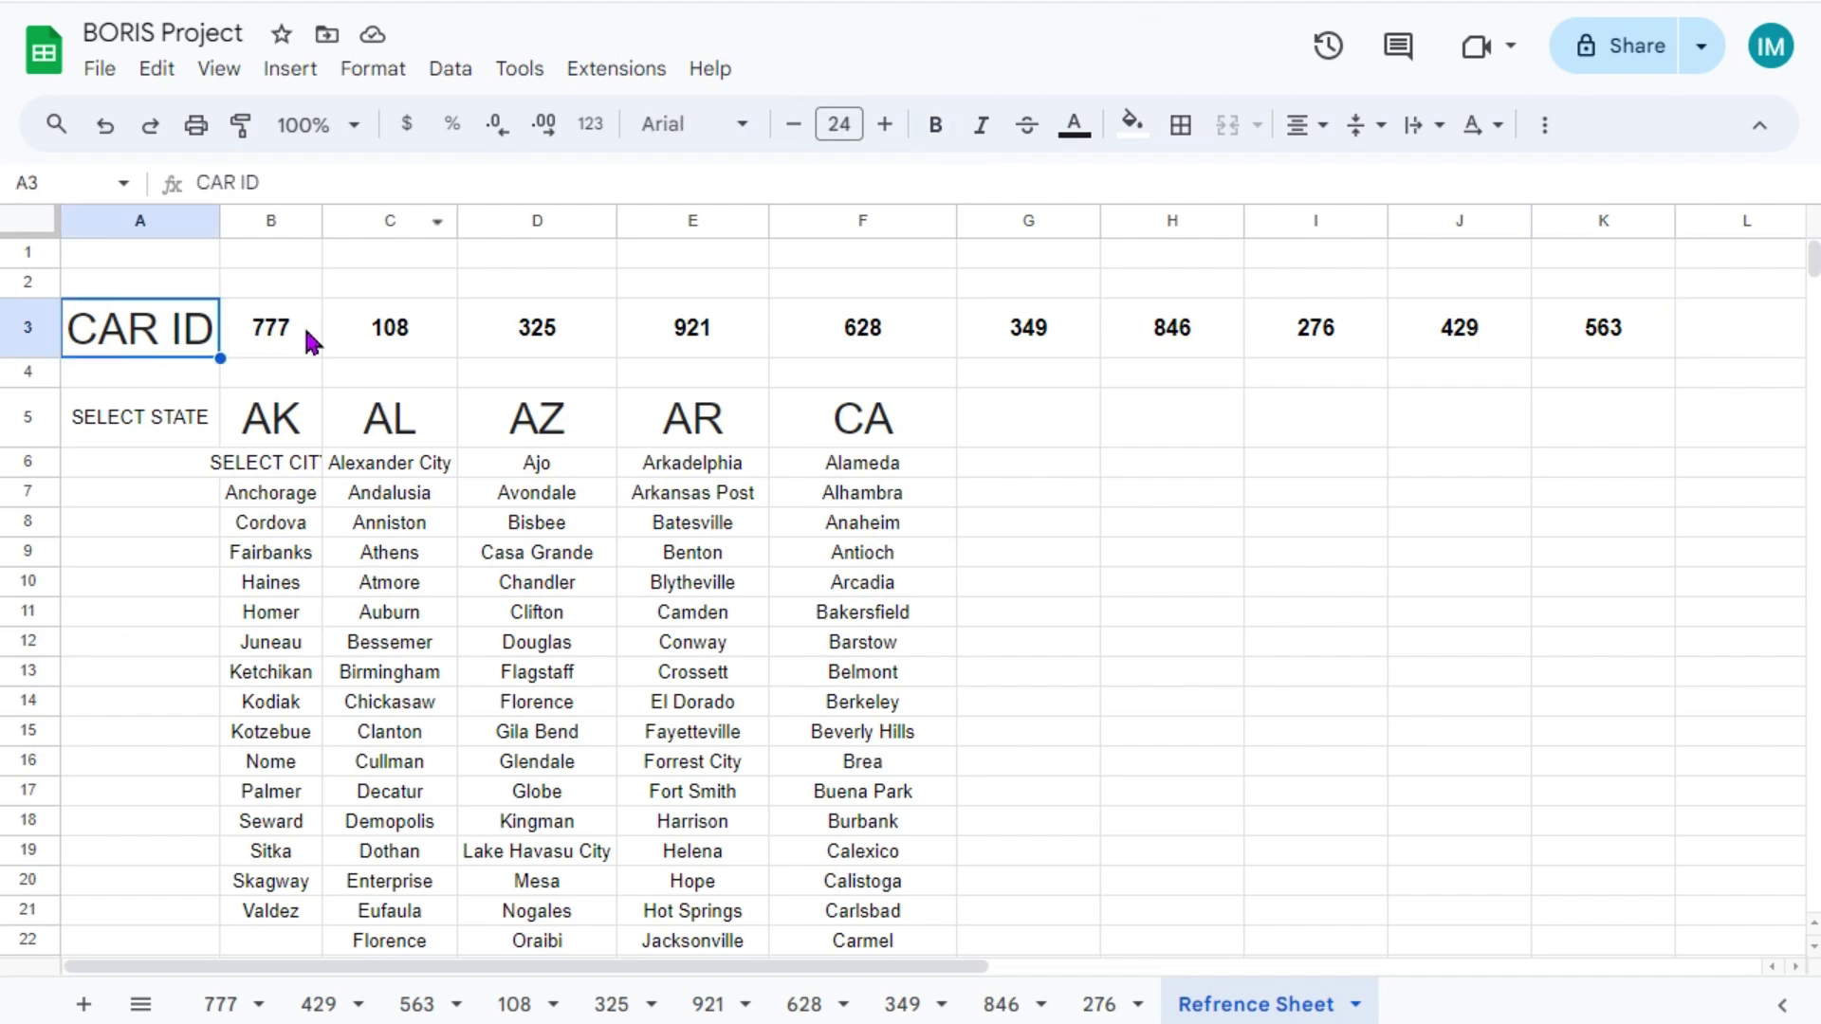
pyautogui.click(309, 337)
pyautogui.hotkey('ctrl', 'shift', 'Right')
pyautogui.click(223, 1004)
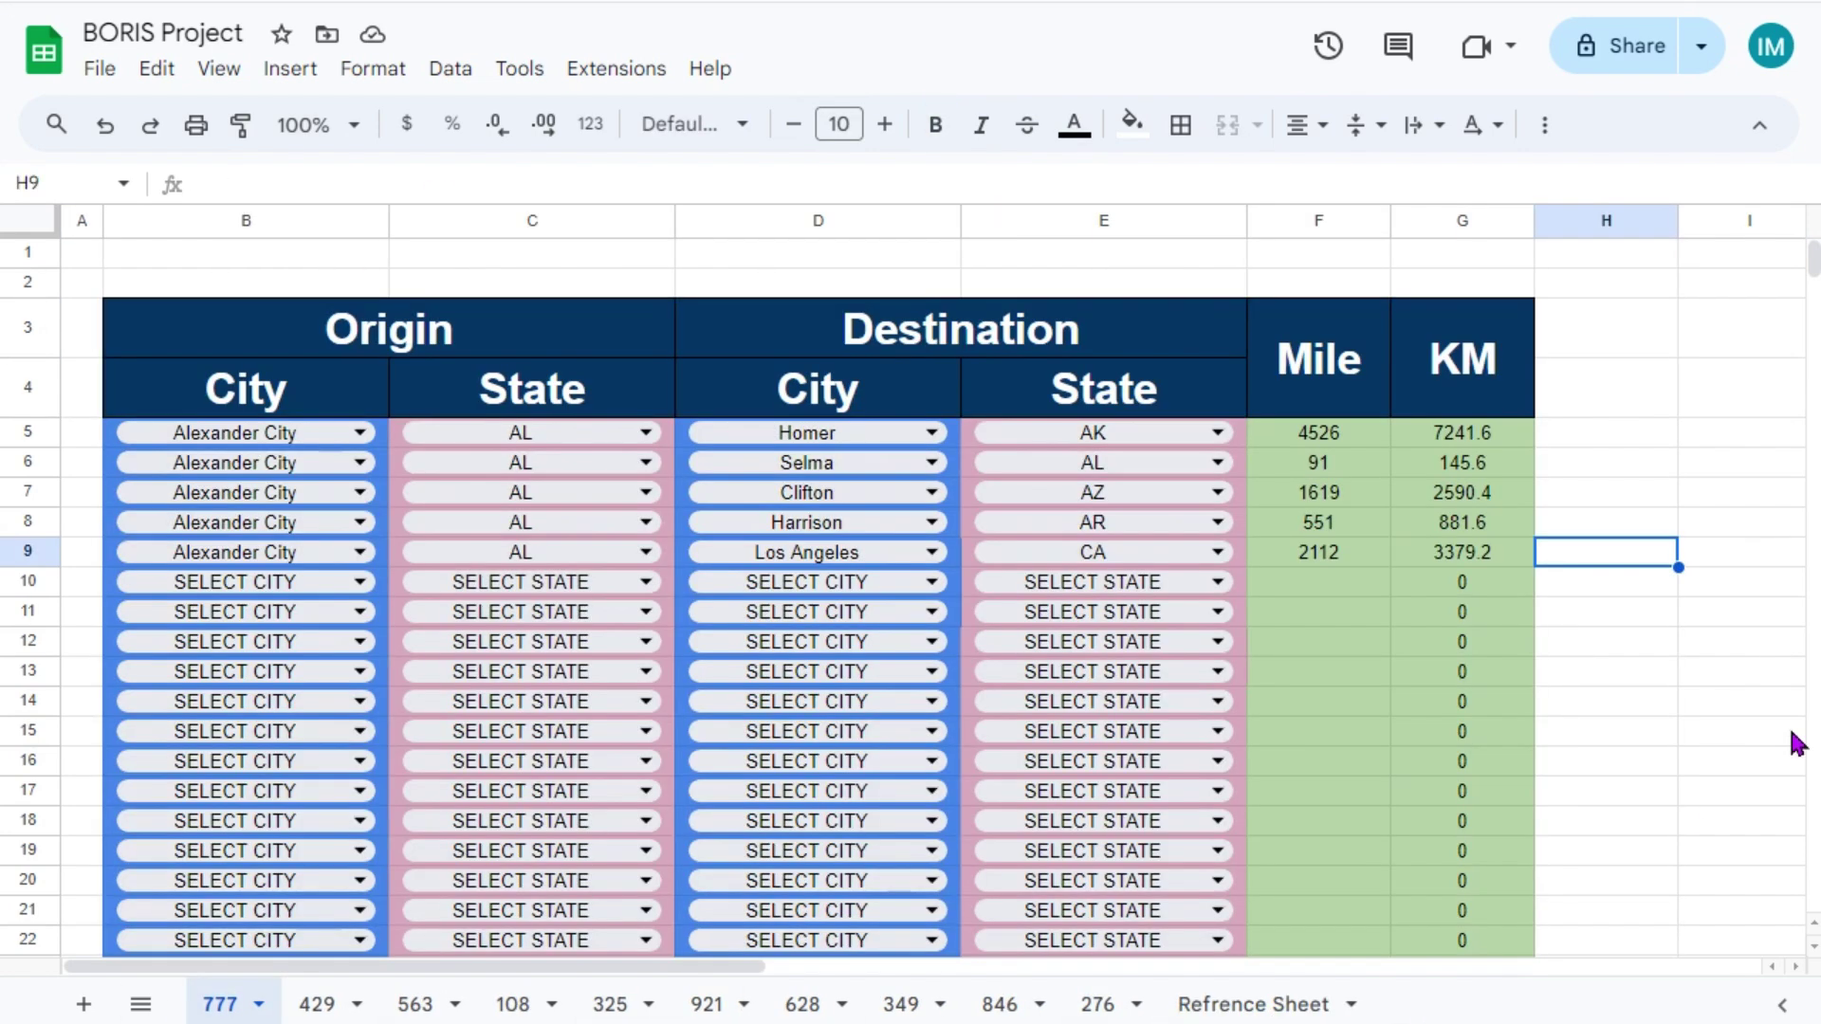
pyautogui.hotkey('ctrl', 'pagedown')
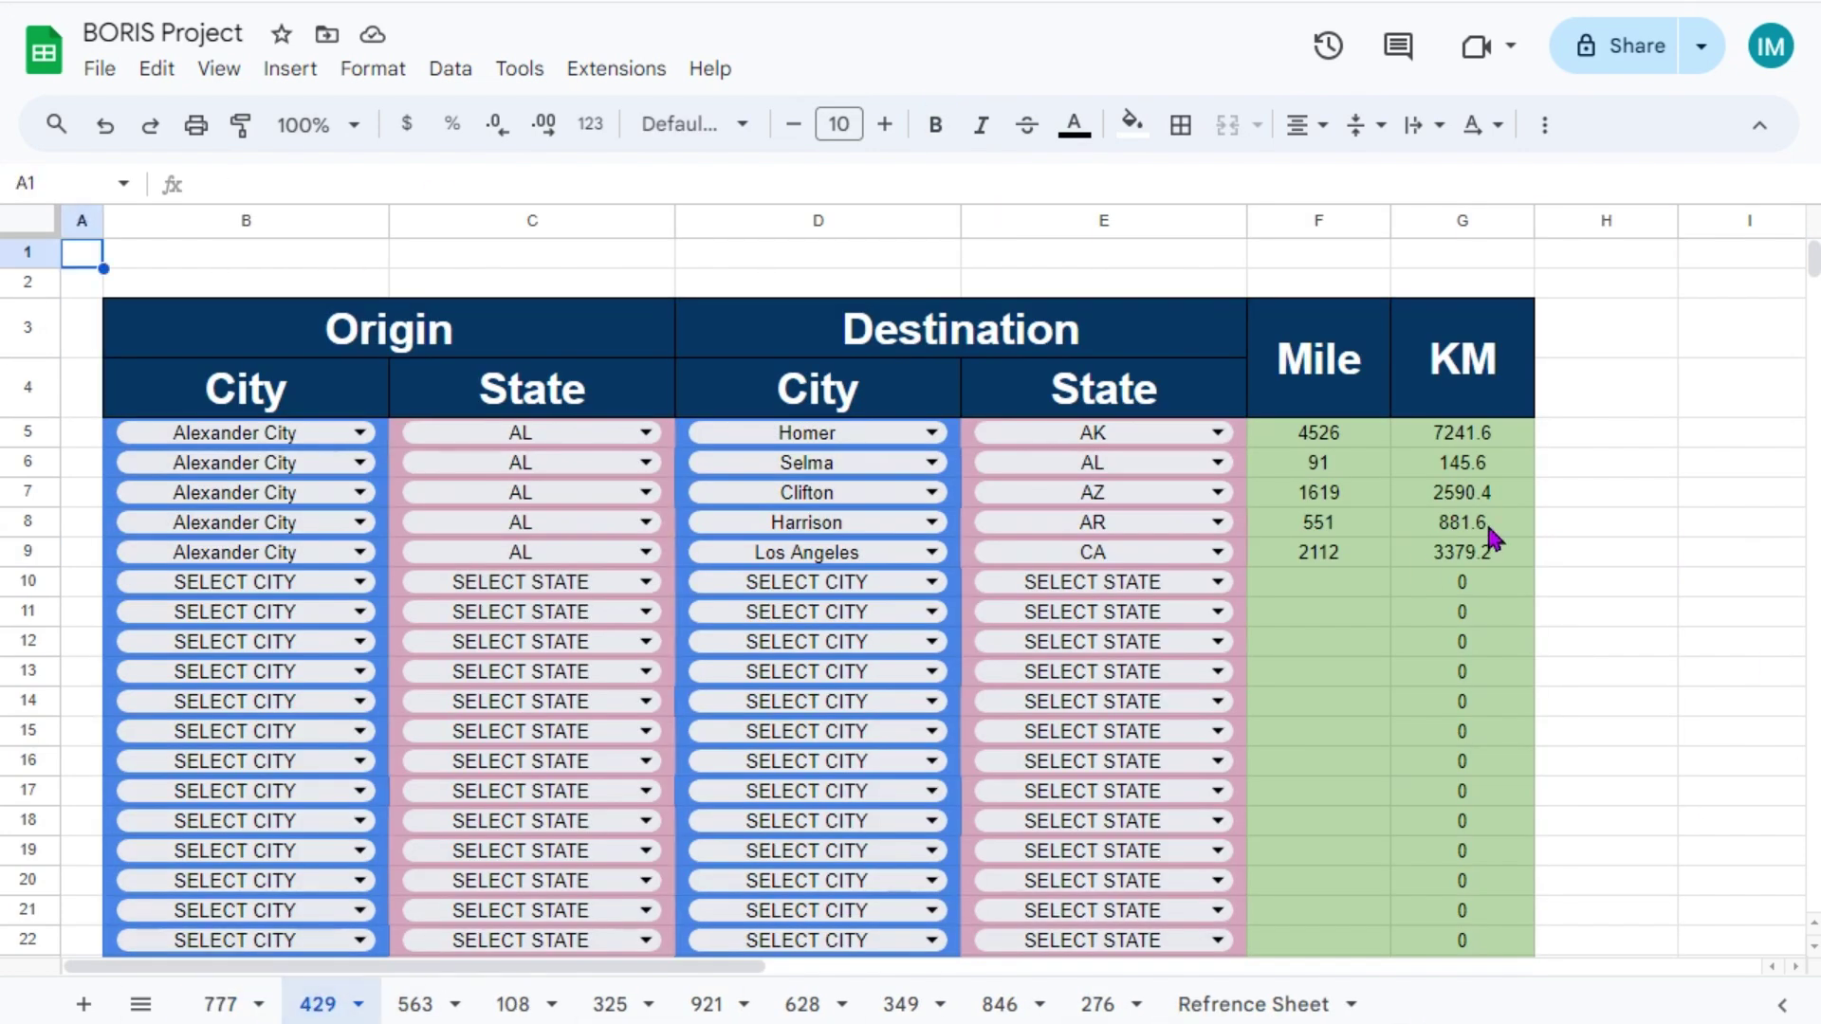
pyautogui.click(431, 1004)
# - Add a new sheet, place it first in the workbook and name it DashBoard
pyautogui.click(83, 1004)
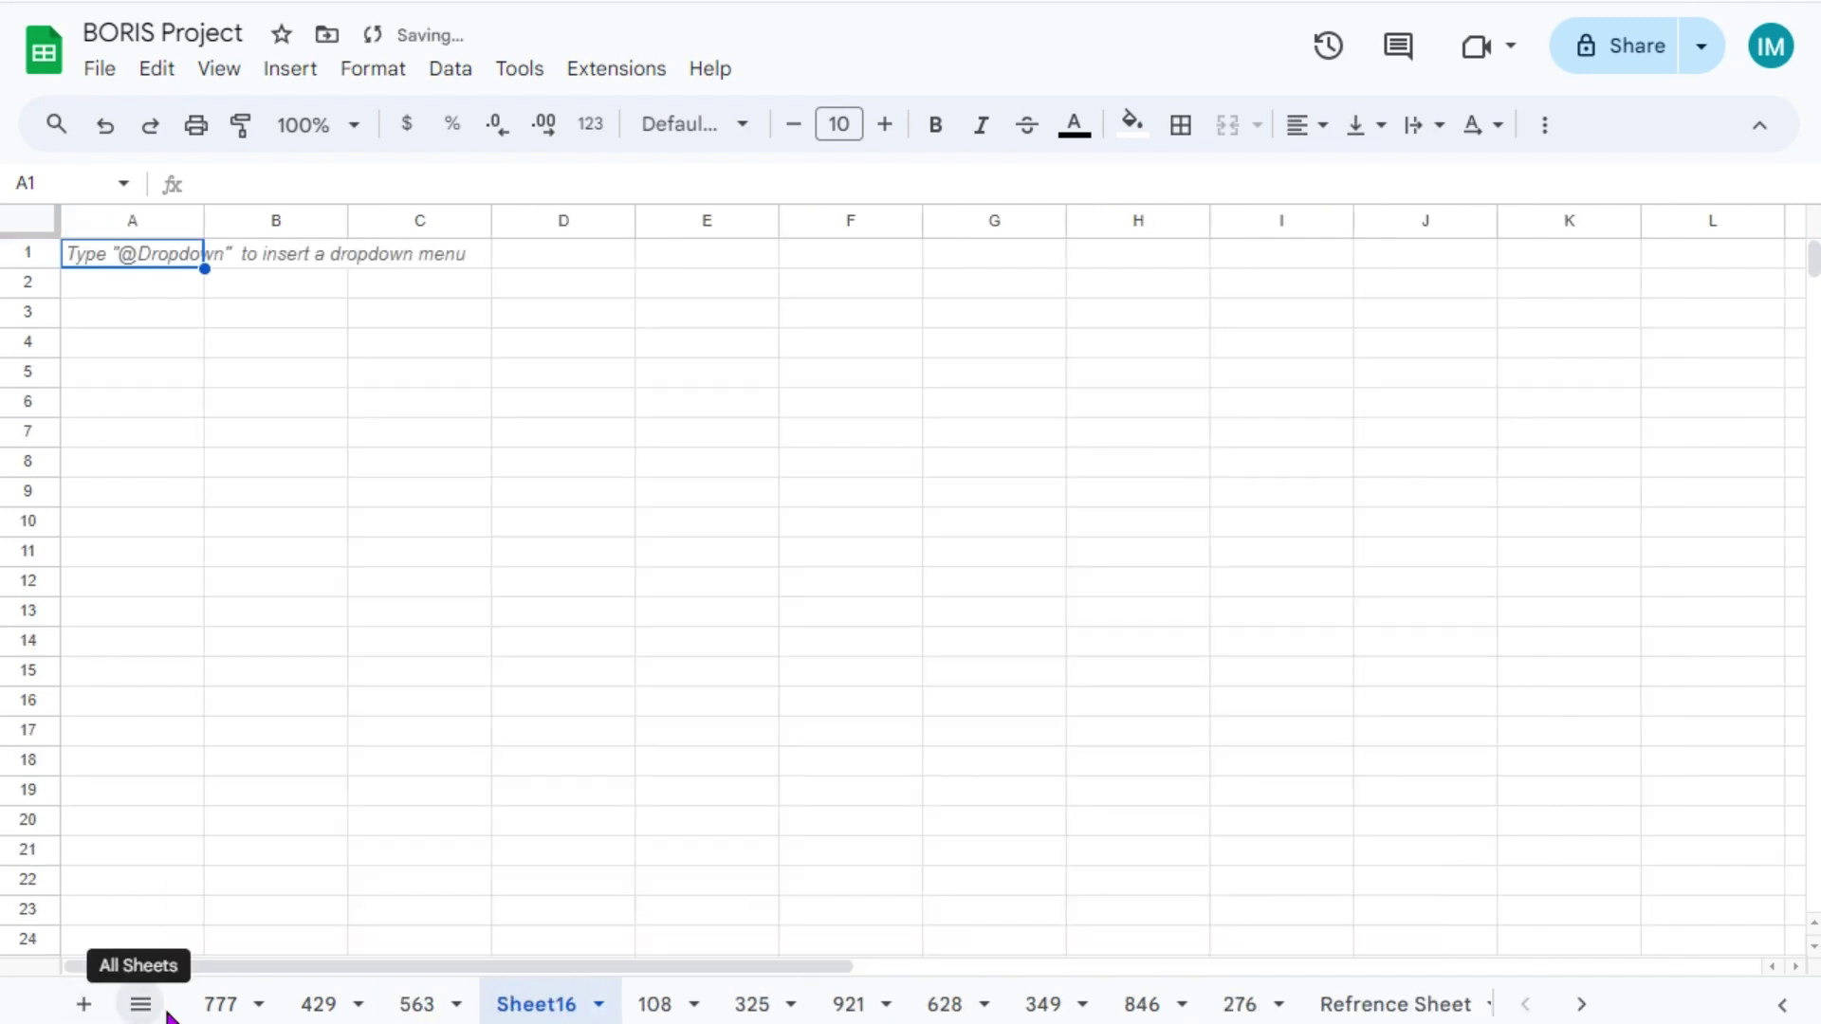
pyautogui.rightClick(242, 1005)
pyautogui.click(284, 646)
pyautogui.write('DashBoard')
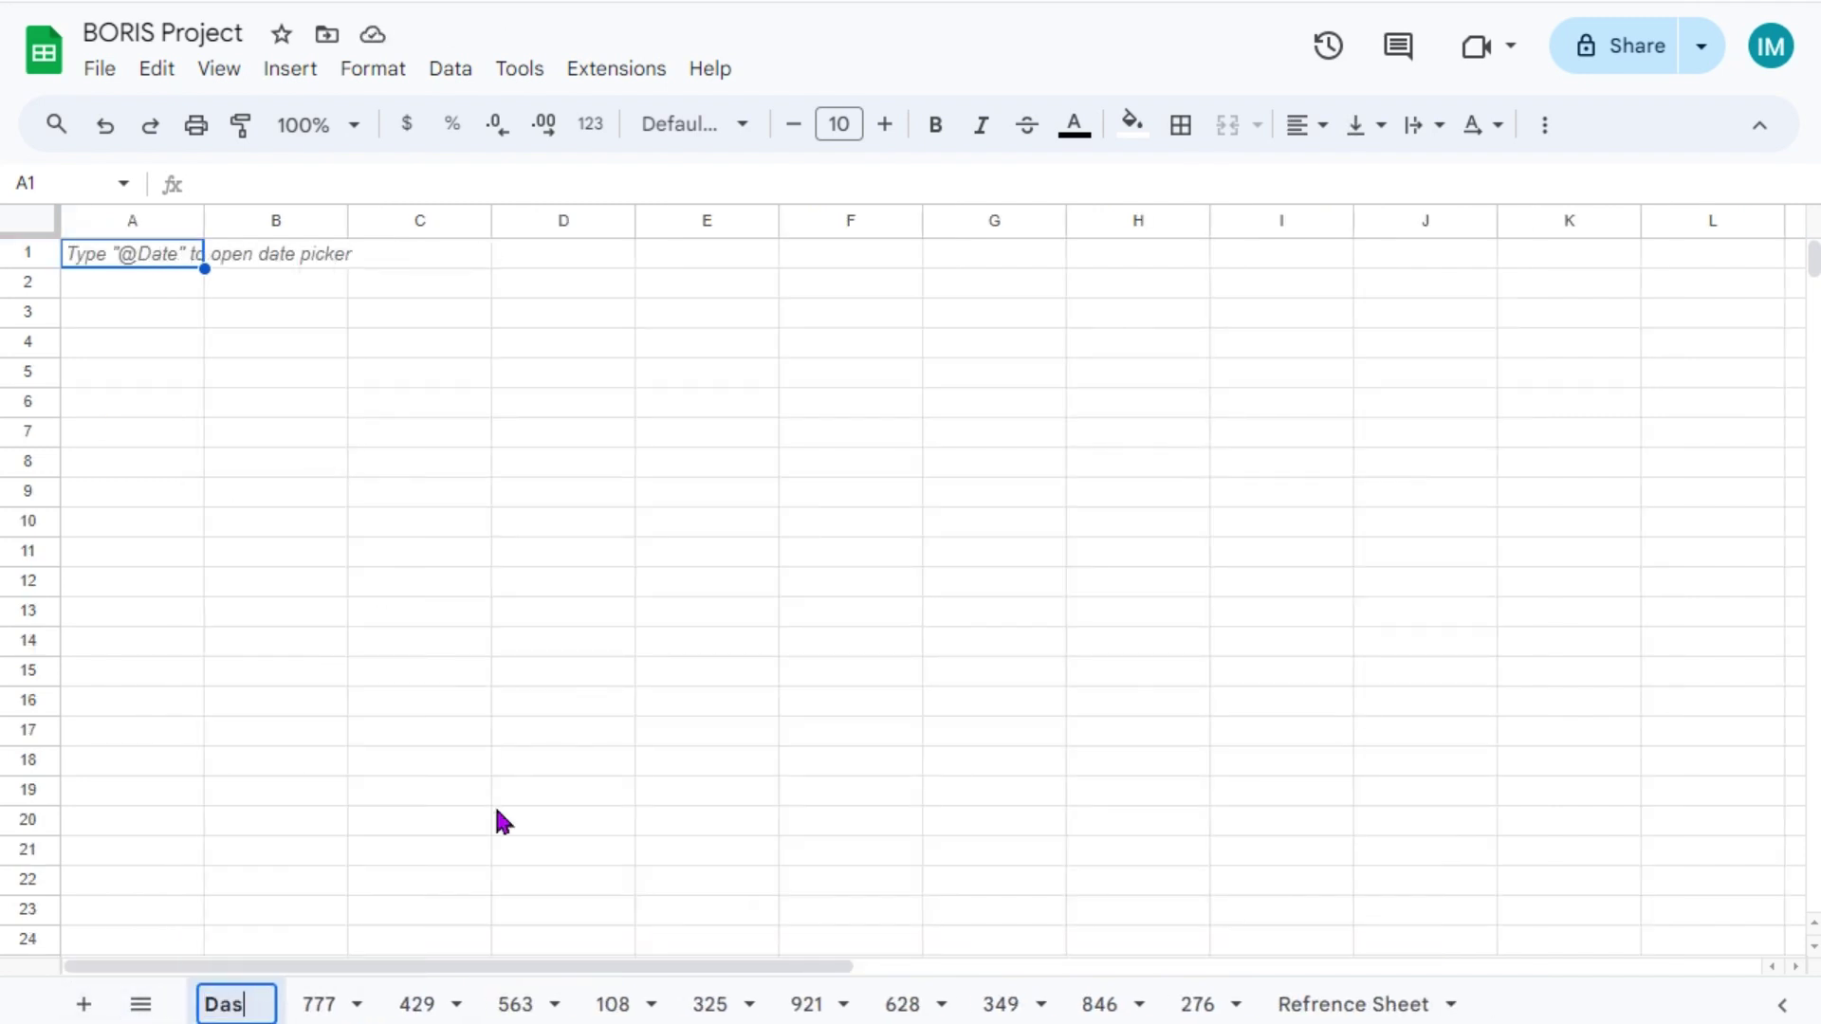
pyautogui.press('Return')
# - Copy the car IDs in B3:K3 of the Refrence Sheet and paste them transposed into DashBoard starting at B5
pyautogui.click(403, 1008)
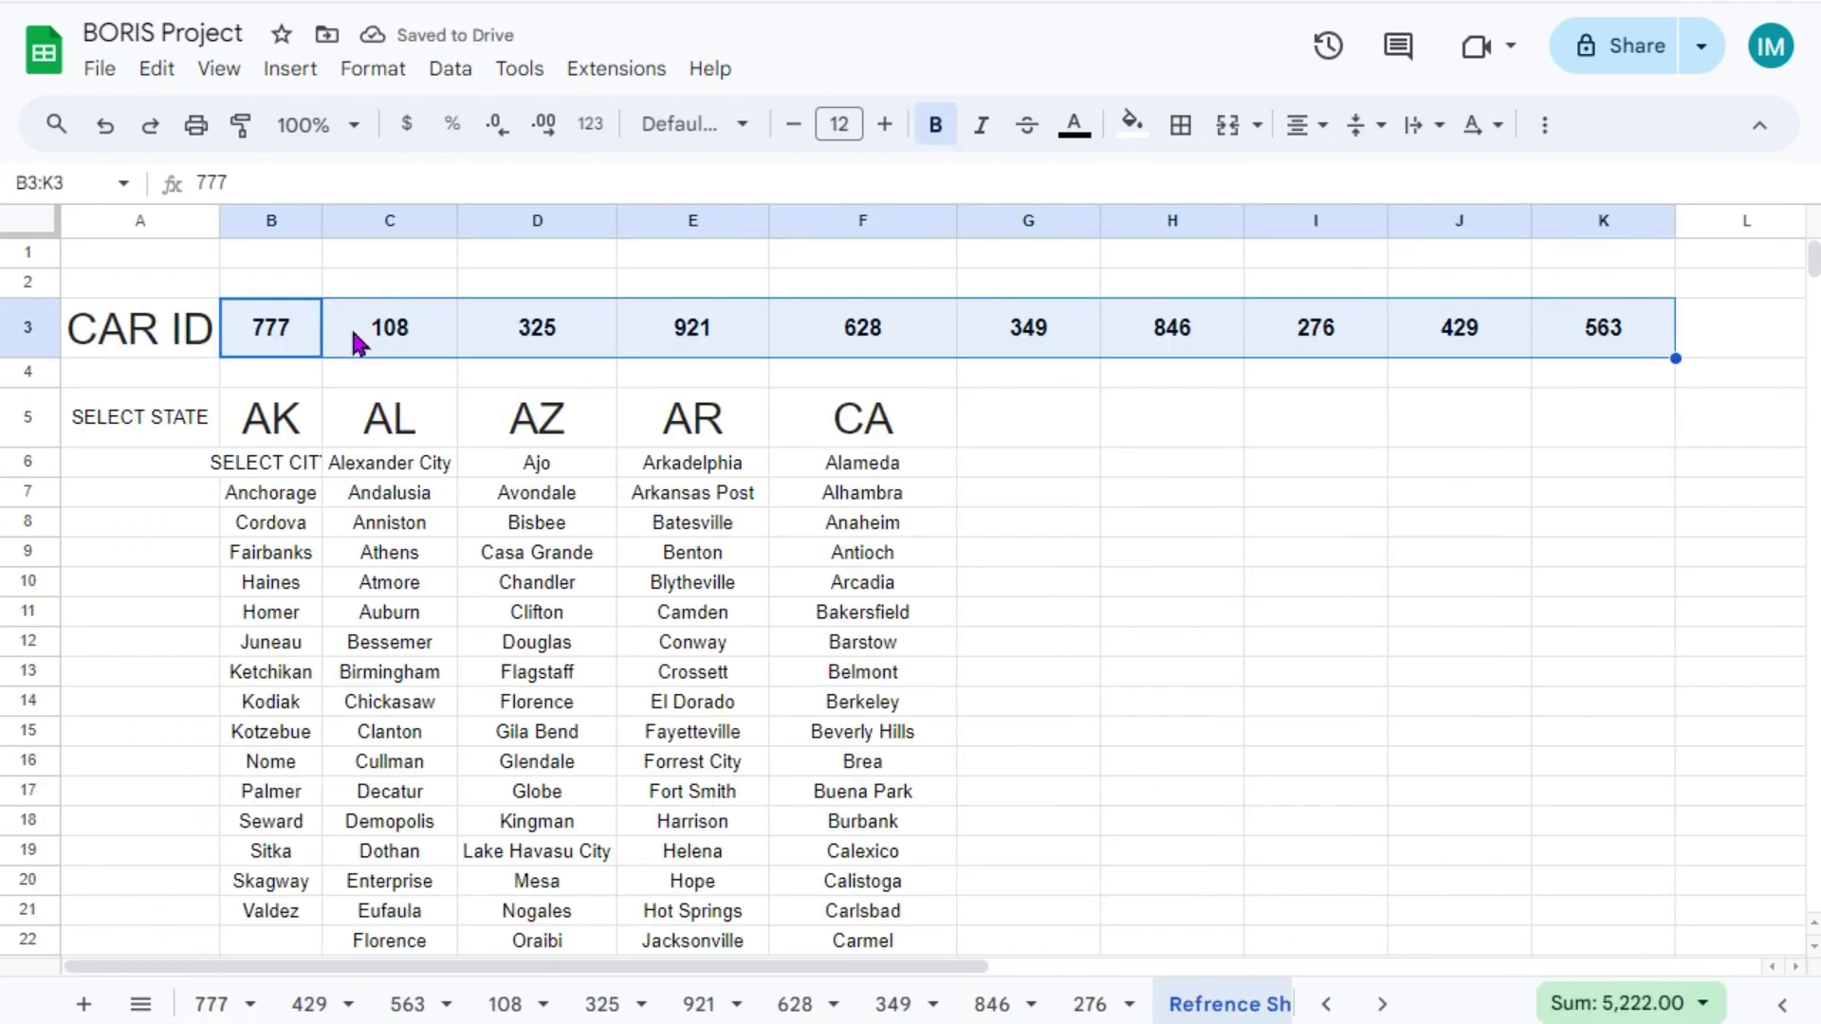
pyautogui.hotkey('ctrl', 'shift', 'pageup')
pyautogui.click(270, 375)
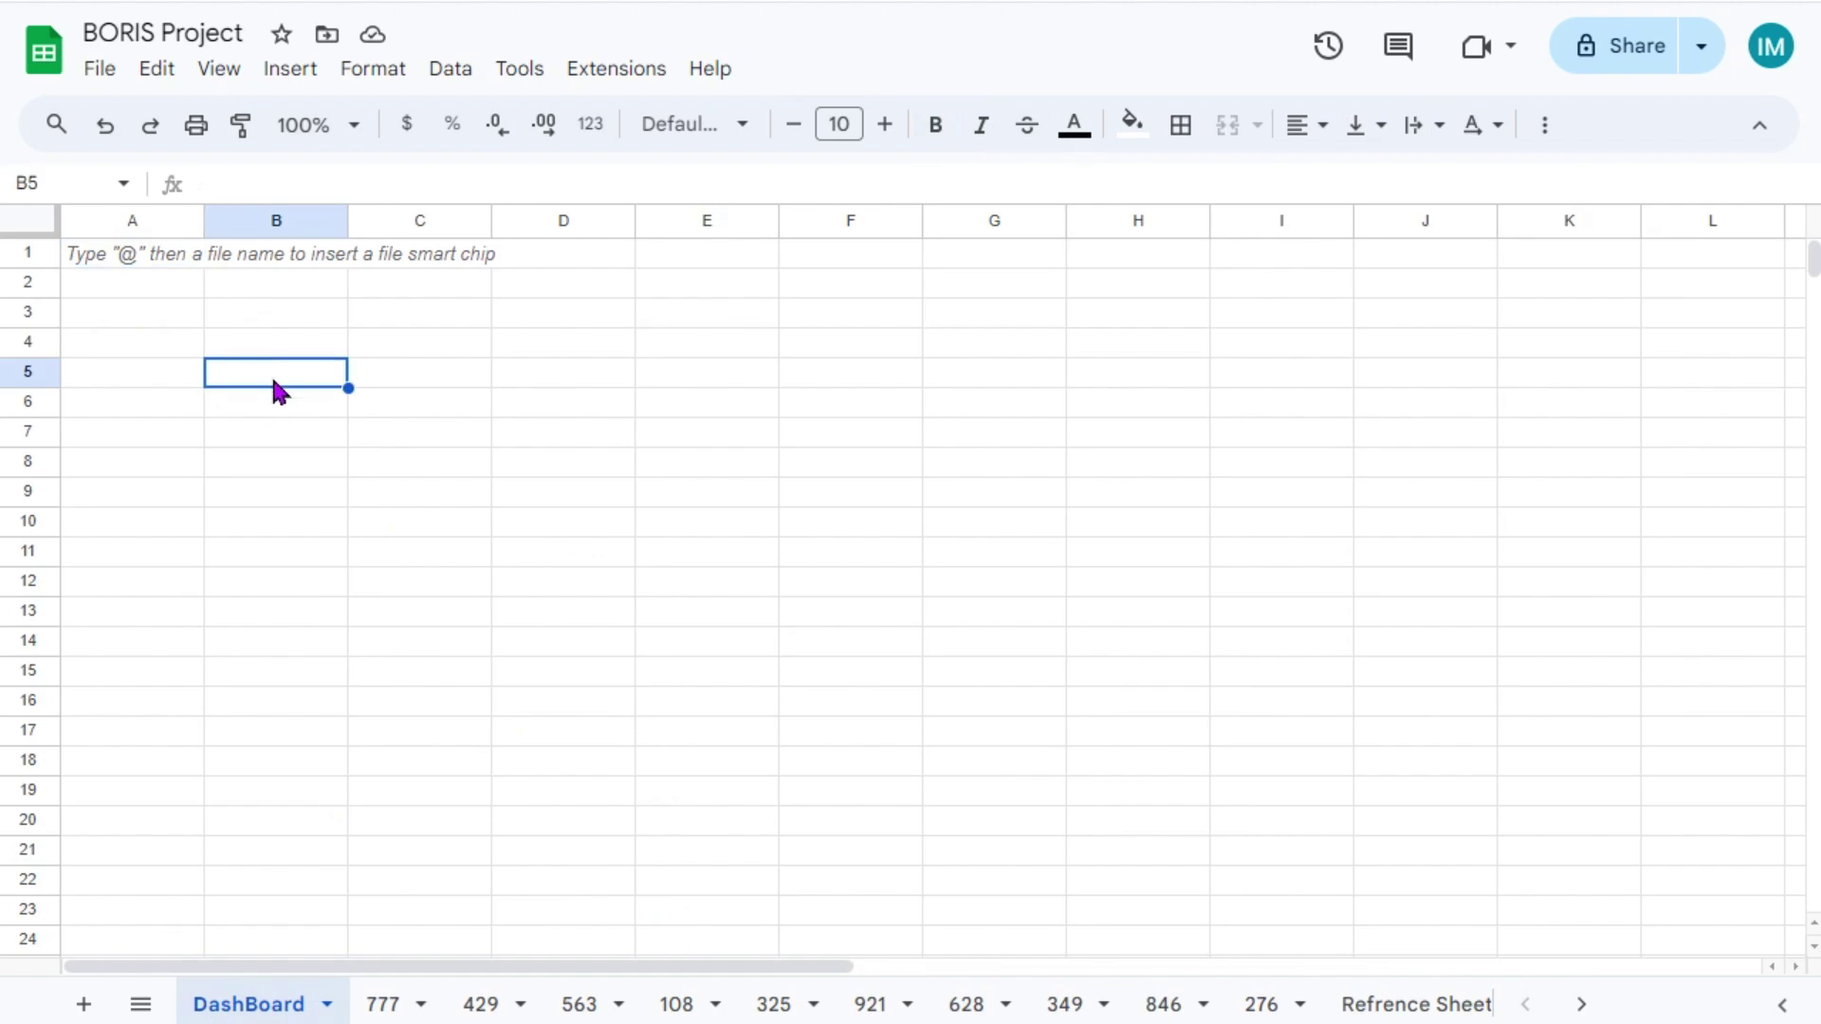
pyautogui.rightClick(287, 379)
pyautogui.moveTo(435, 276)
pyautogui.click(796, 538)
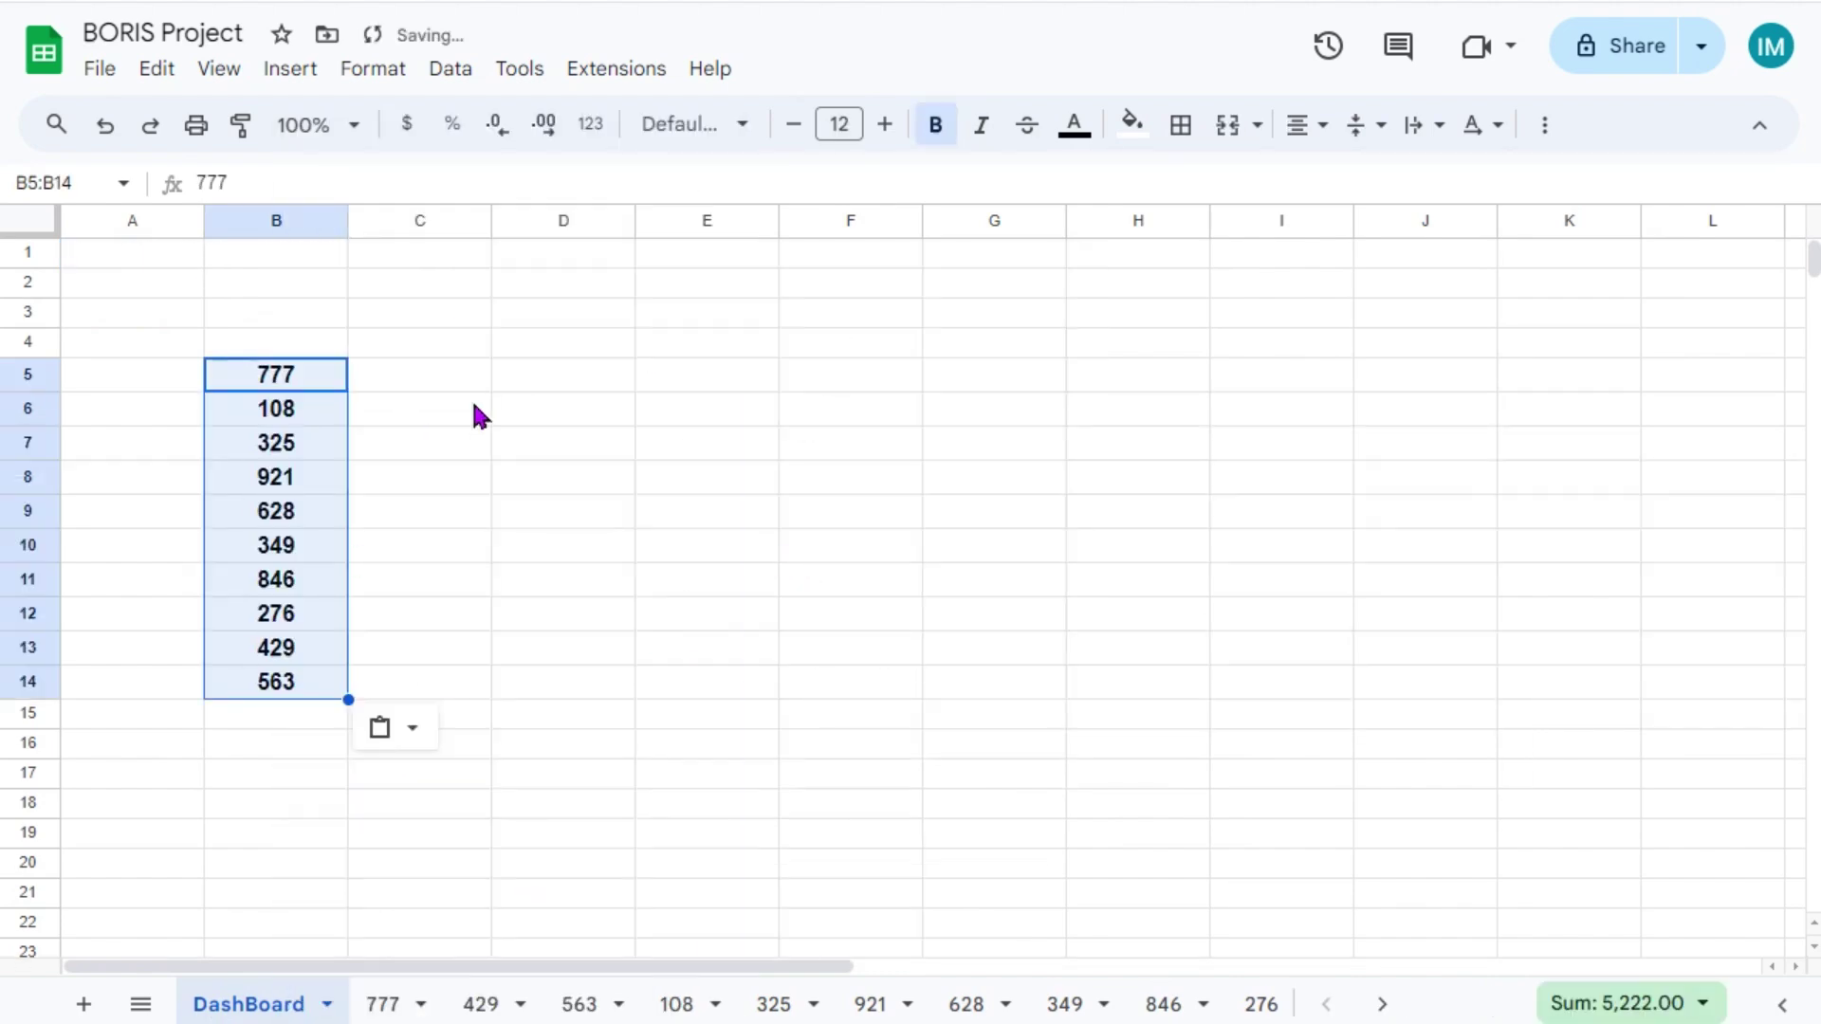
# - On sheet 777, total the Mile column in F24 and the KM column in G24
pyautogui.press('Right')
pyautogui.hotkey('ctrl', 'shift', 'pagedown')
pyautogui.scroll(2, 1577, 711)
pyautogui.click(1318, 723)
pyautogui.write('=')
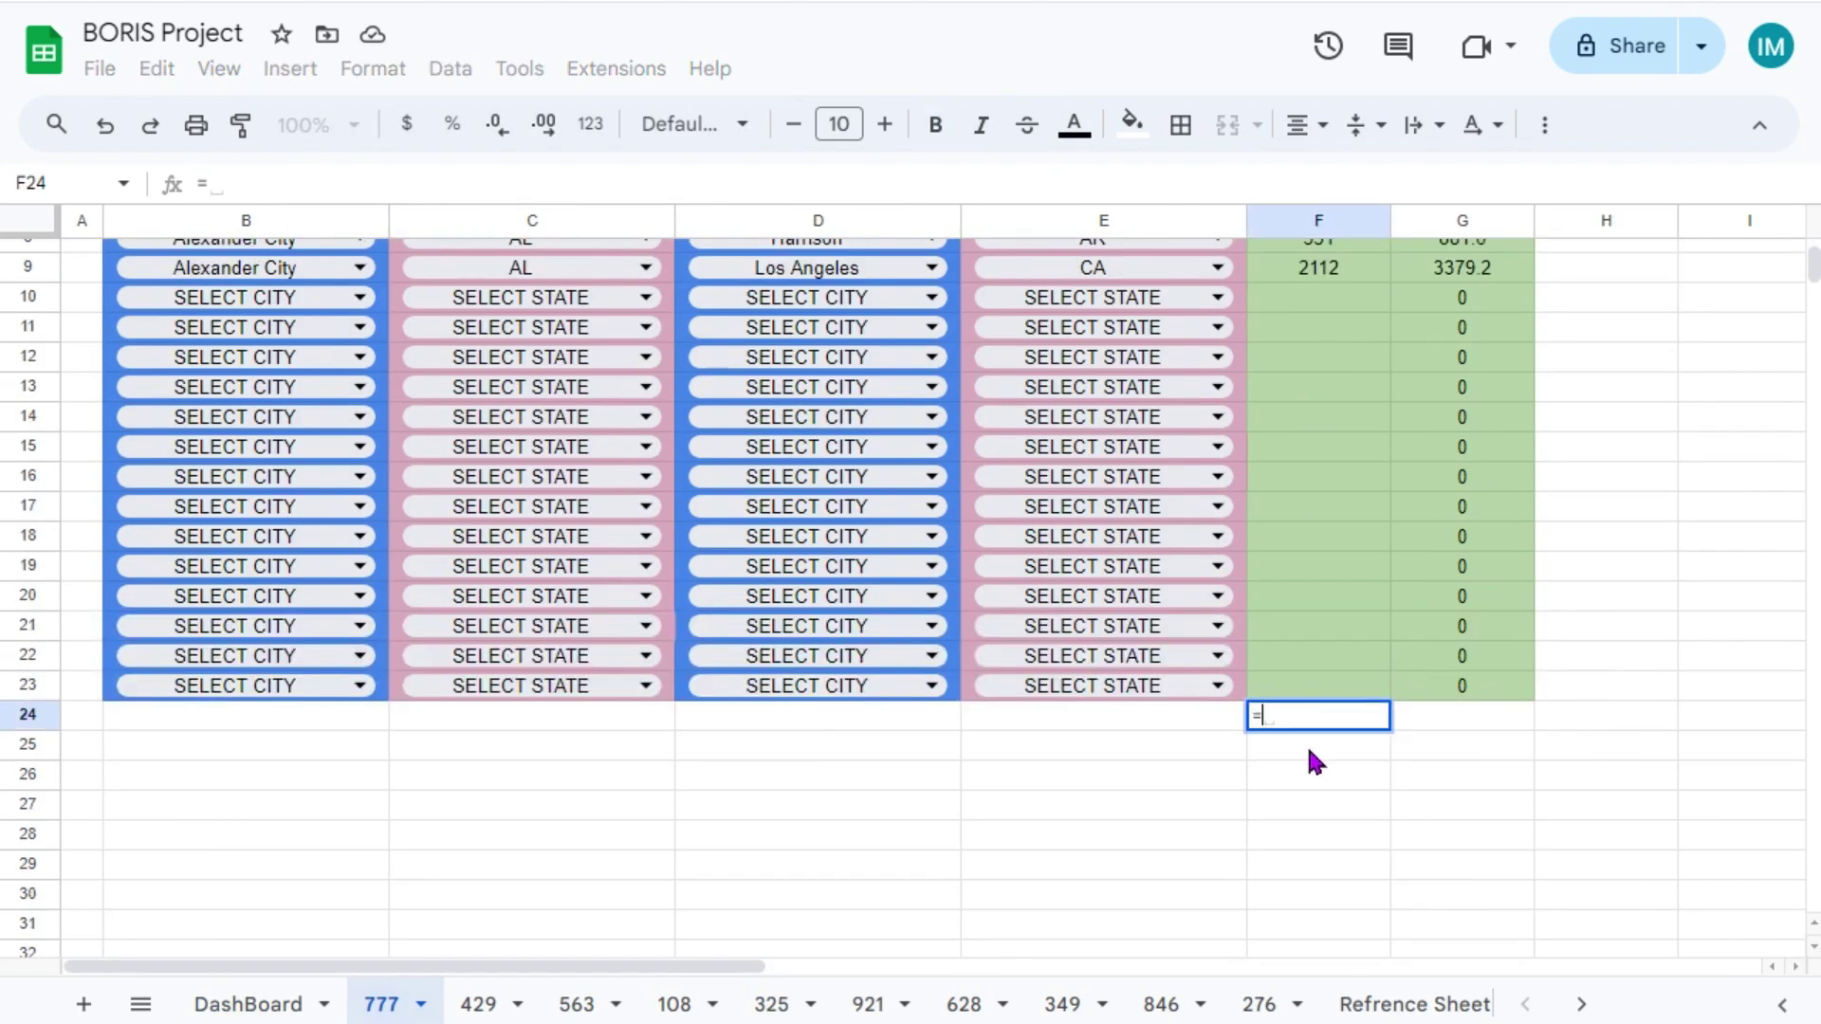
pyautogui.scroll(2, 1346, 753)
pyautogui.press('Tab')
pyautogui.press('Tab')
pyautogui.write('=')
pyautogui.press('Tab')
pyautogui.press('Return')
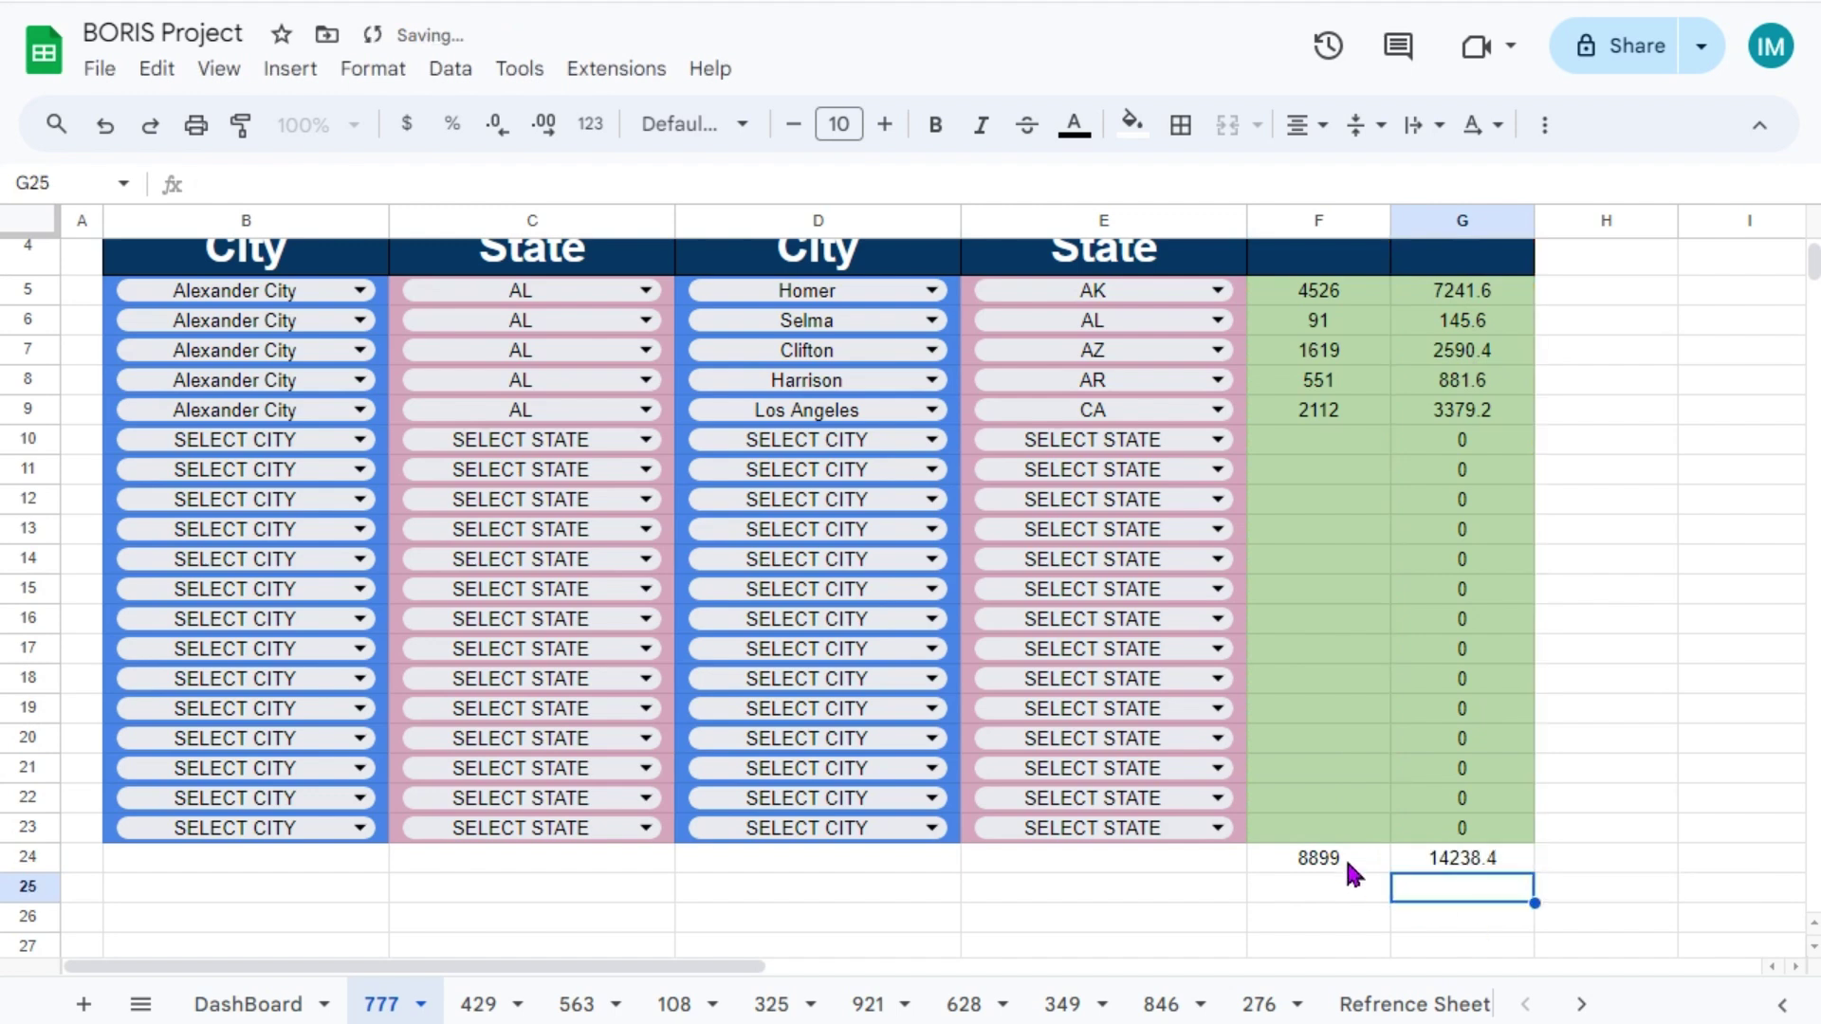
# - Make the Mile and KM totals in row 24 of sheet 777 bold
pyautogui.moveTo(1350, 863); pyautogui.dragTo(1432, 863)
pyautogui.click(935, 125)
pyautogui.click(1344, 897)
# - Link DashBoard cell C5, beside car ID 777, to the mile total in F24 of sheet 777
pyautogui.hotkey('ctrl', 'shift', 'pageup')
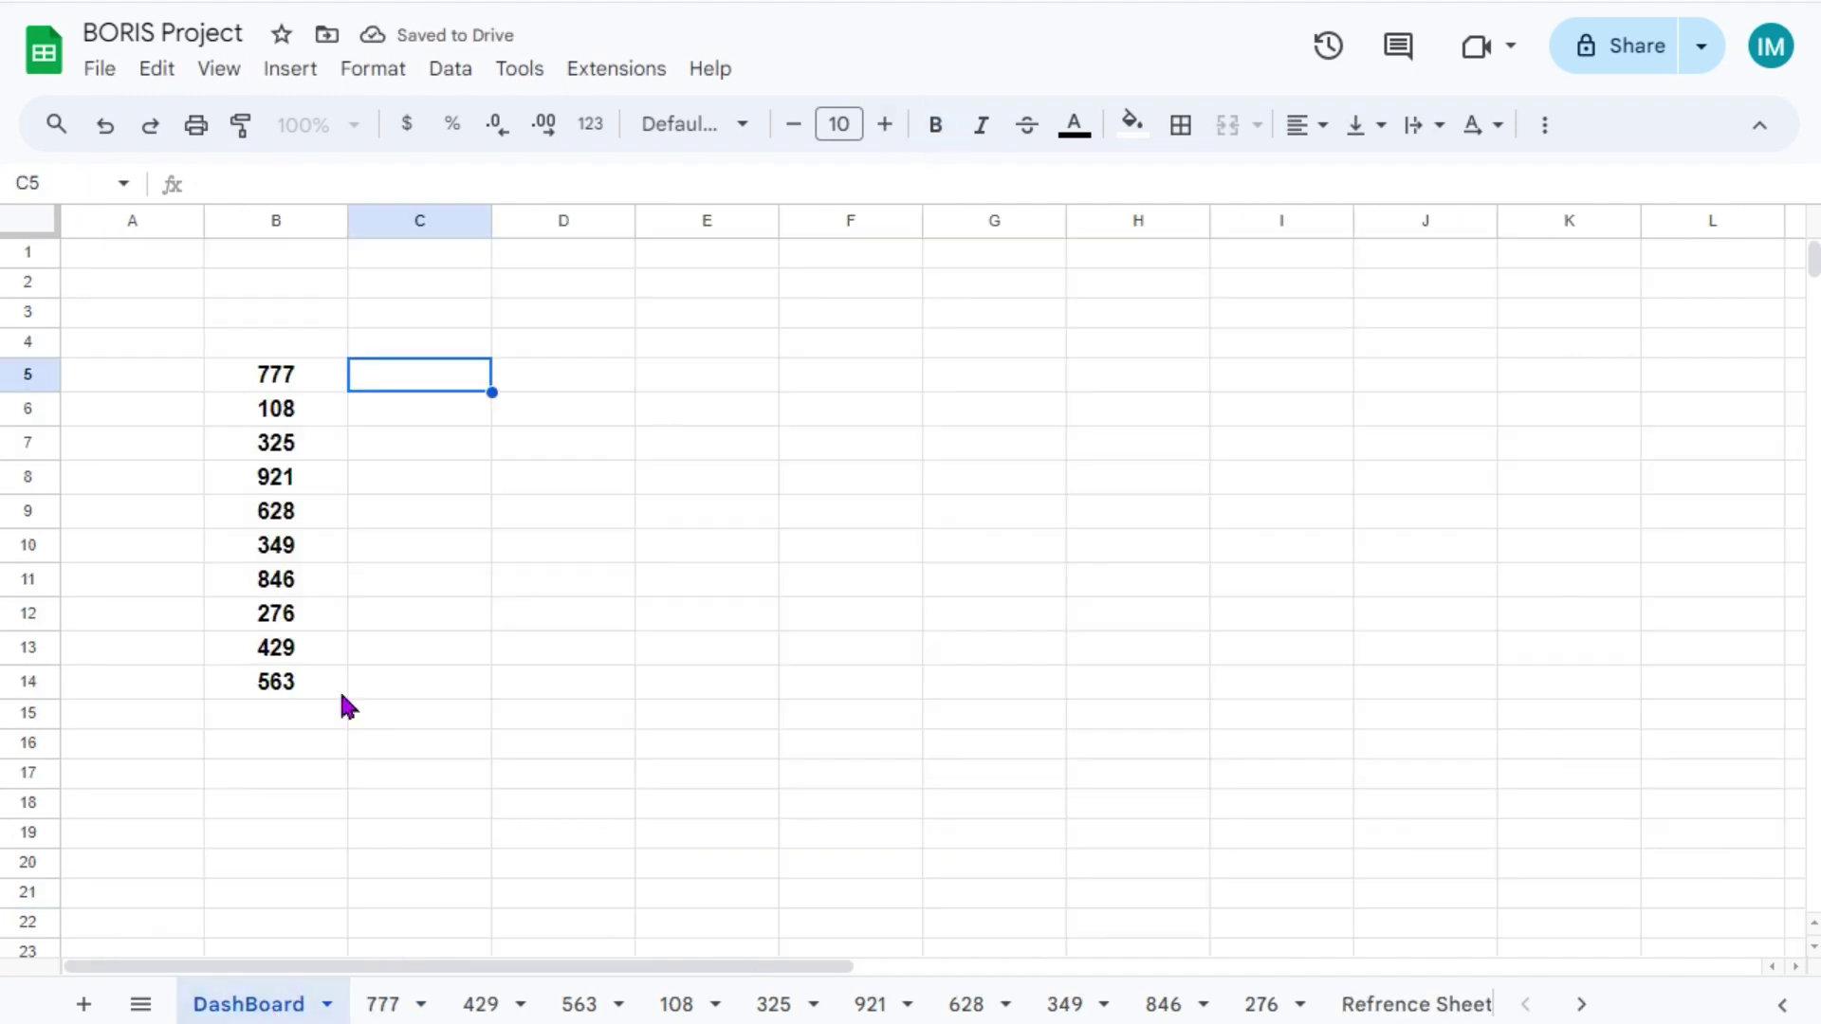
pyautogui.write('=')
pyautogui.click(381, 1004)
pyautogui.click(1346, 874)
pyautogui.press('Return')
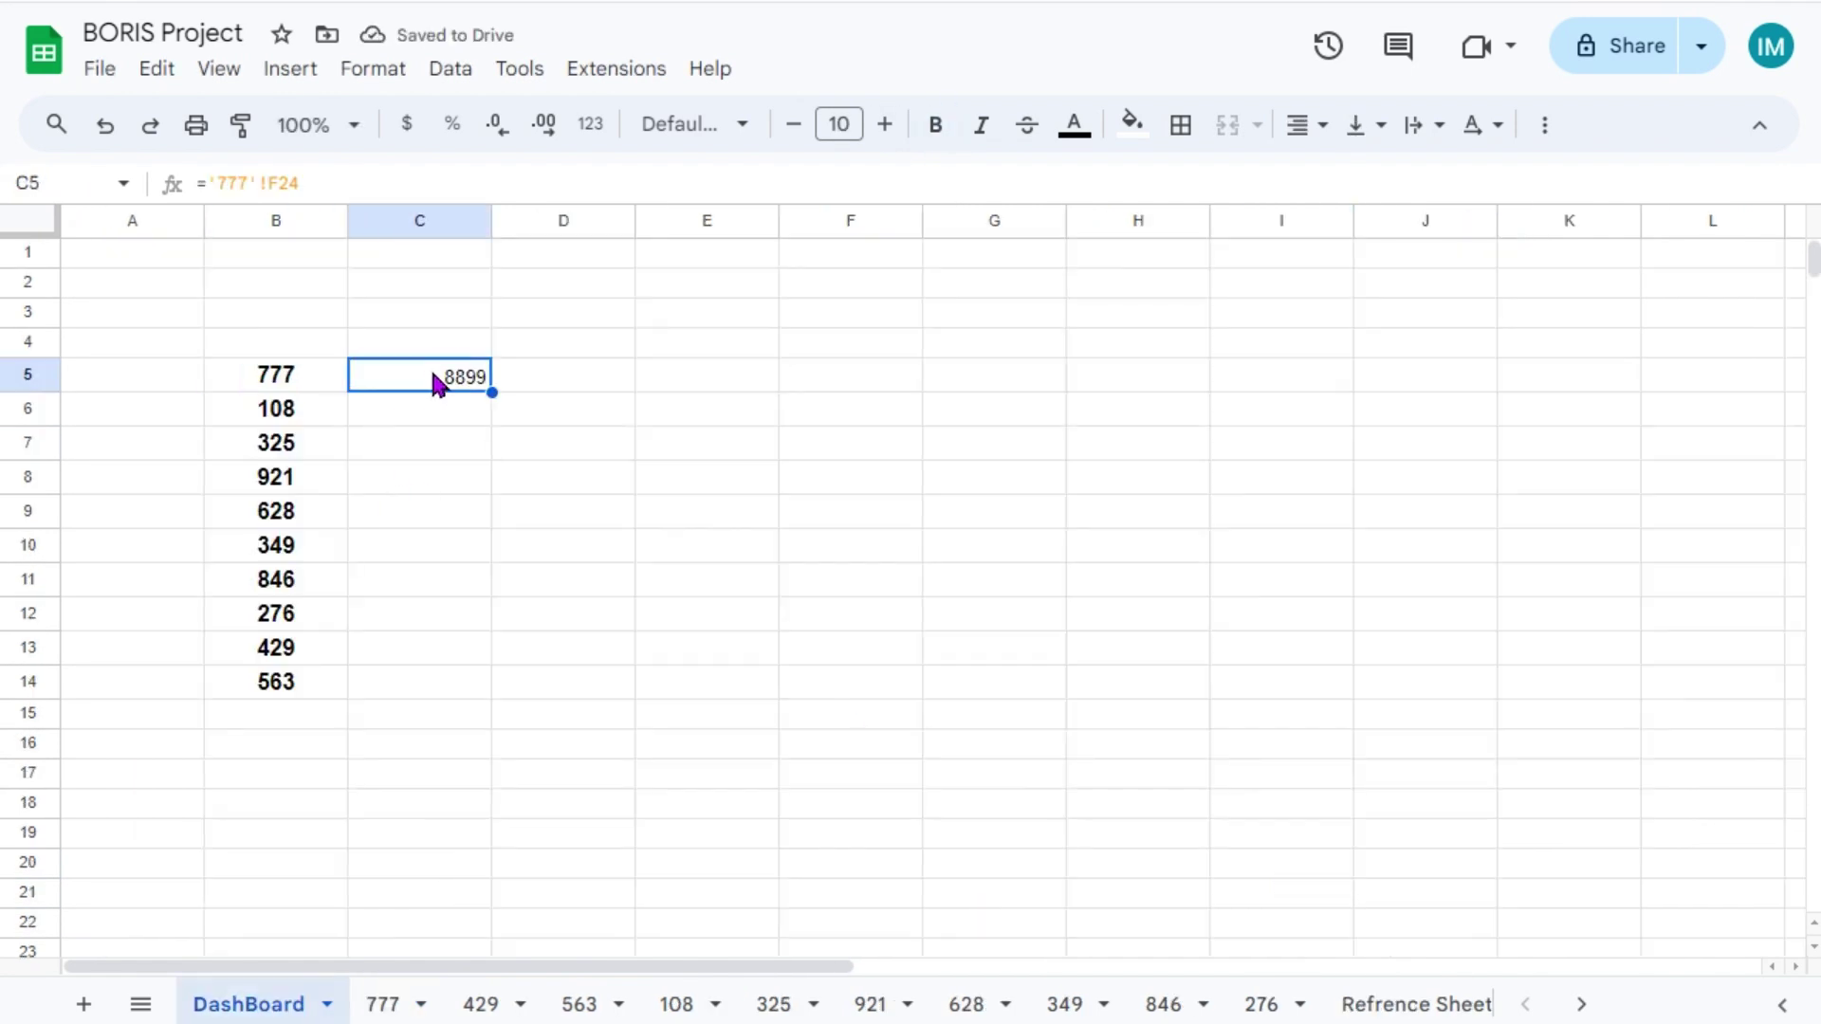
# - Add a sum of column C in DashBoard cell C15, below the car ID rows
pyautogui.click(440, 721)
pyautogui.write('=')
pyautogui.press('Tab')
pyautogui.press('Return')
pyautogui.click(540, 751)
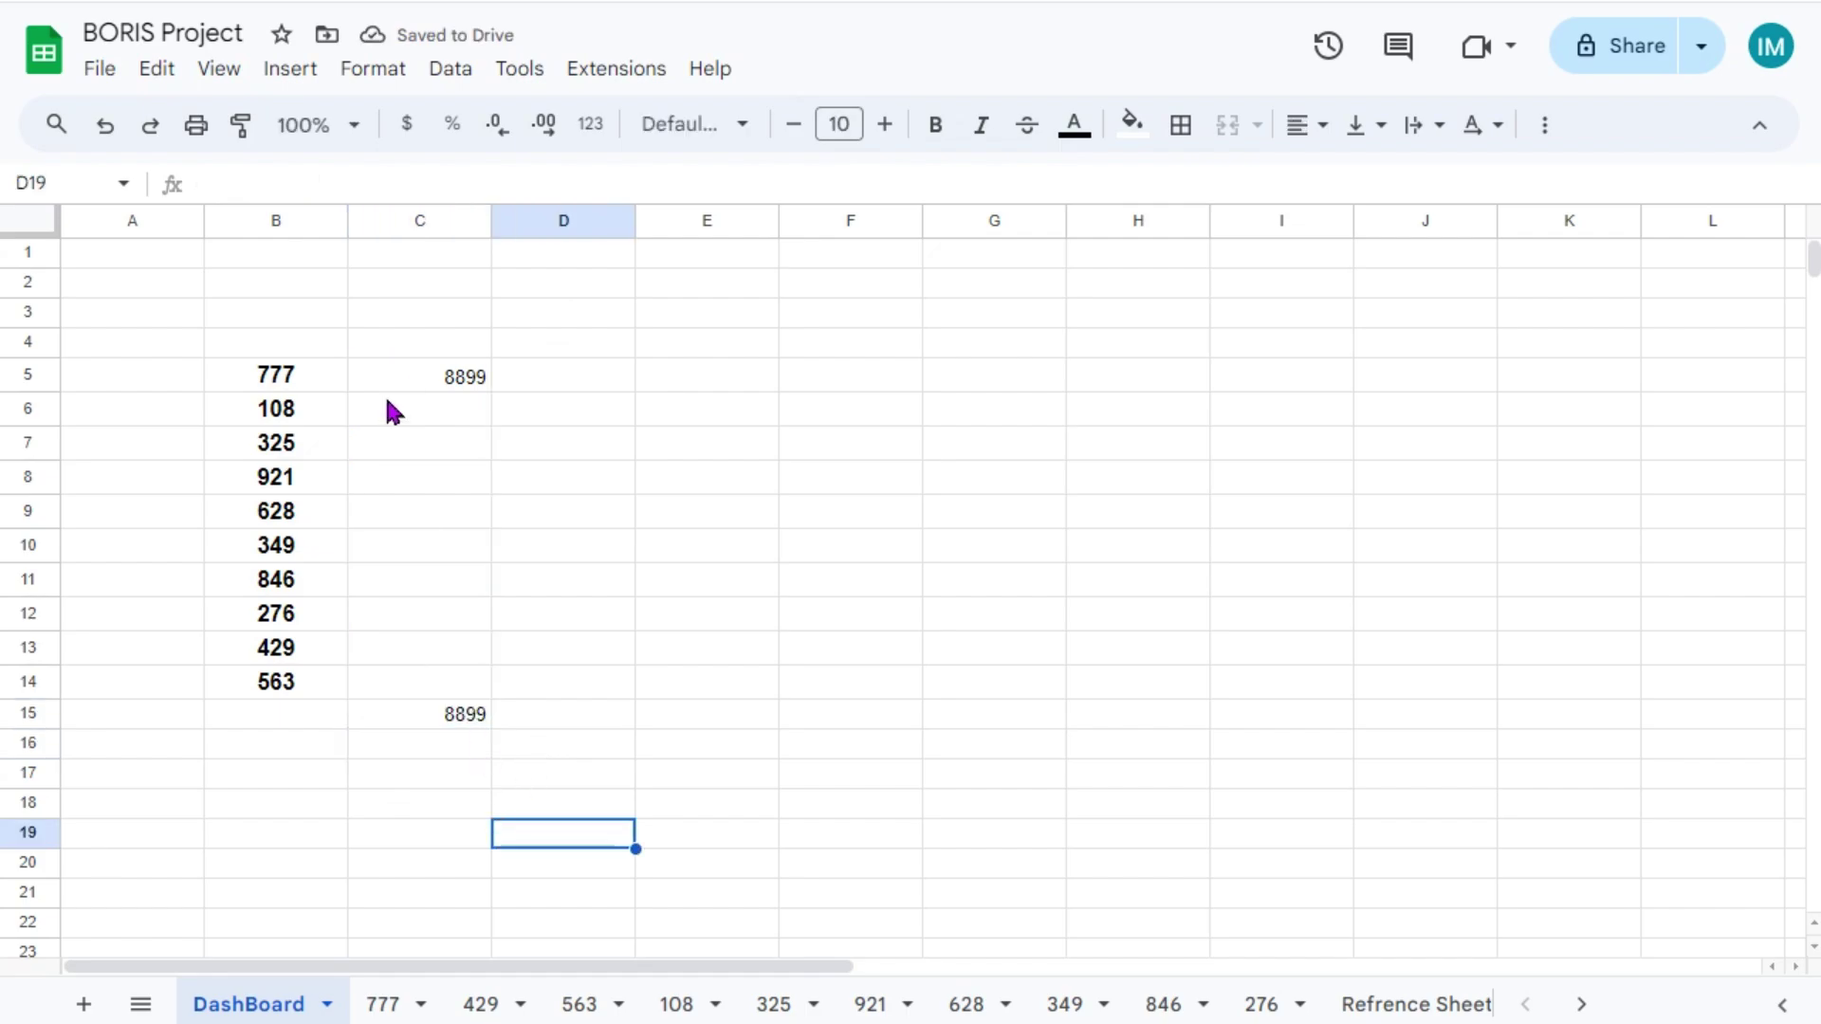
# - Select DashBoard cell C6, beside car ID 108, and go to sheet 108 for its mile total
pyautogui.click(390, 411)
pyautogui.click(702, 1005)
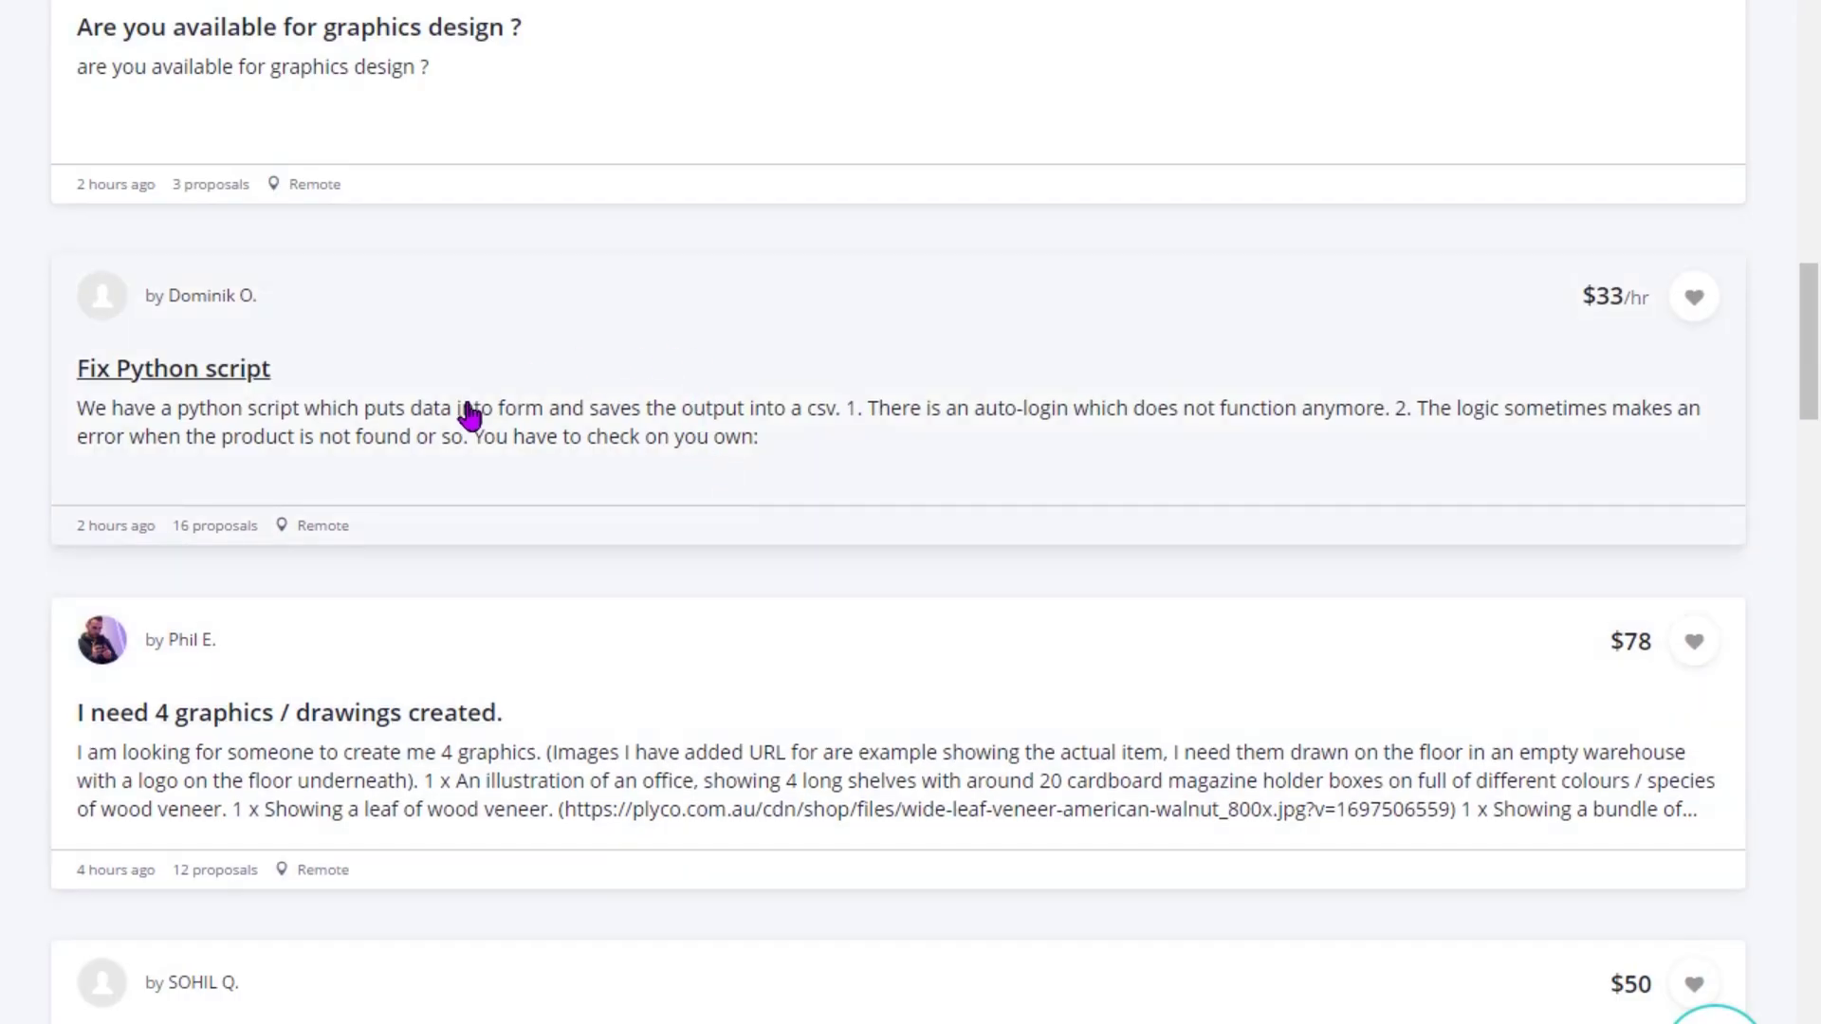
# - Switch to the freelance job listings and browse the posted projects with their budgets and proposal counts
pyautogui.scroll(-5, 479, 417)
pyautogui.scroll(-2, 479, 425)
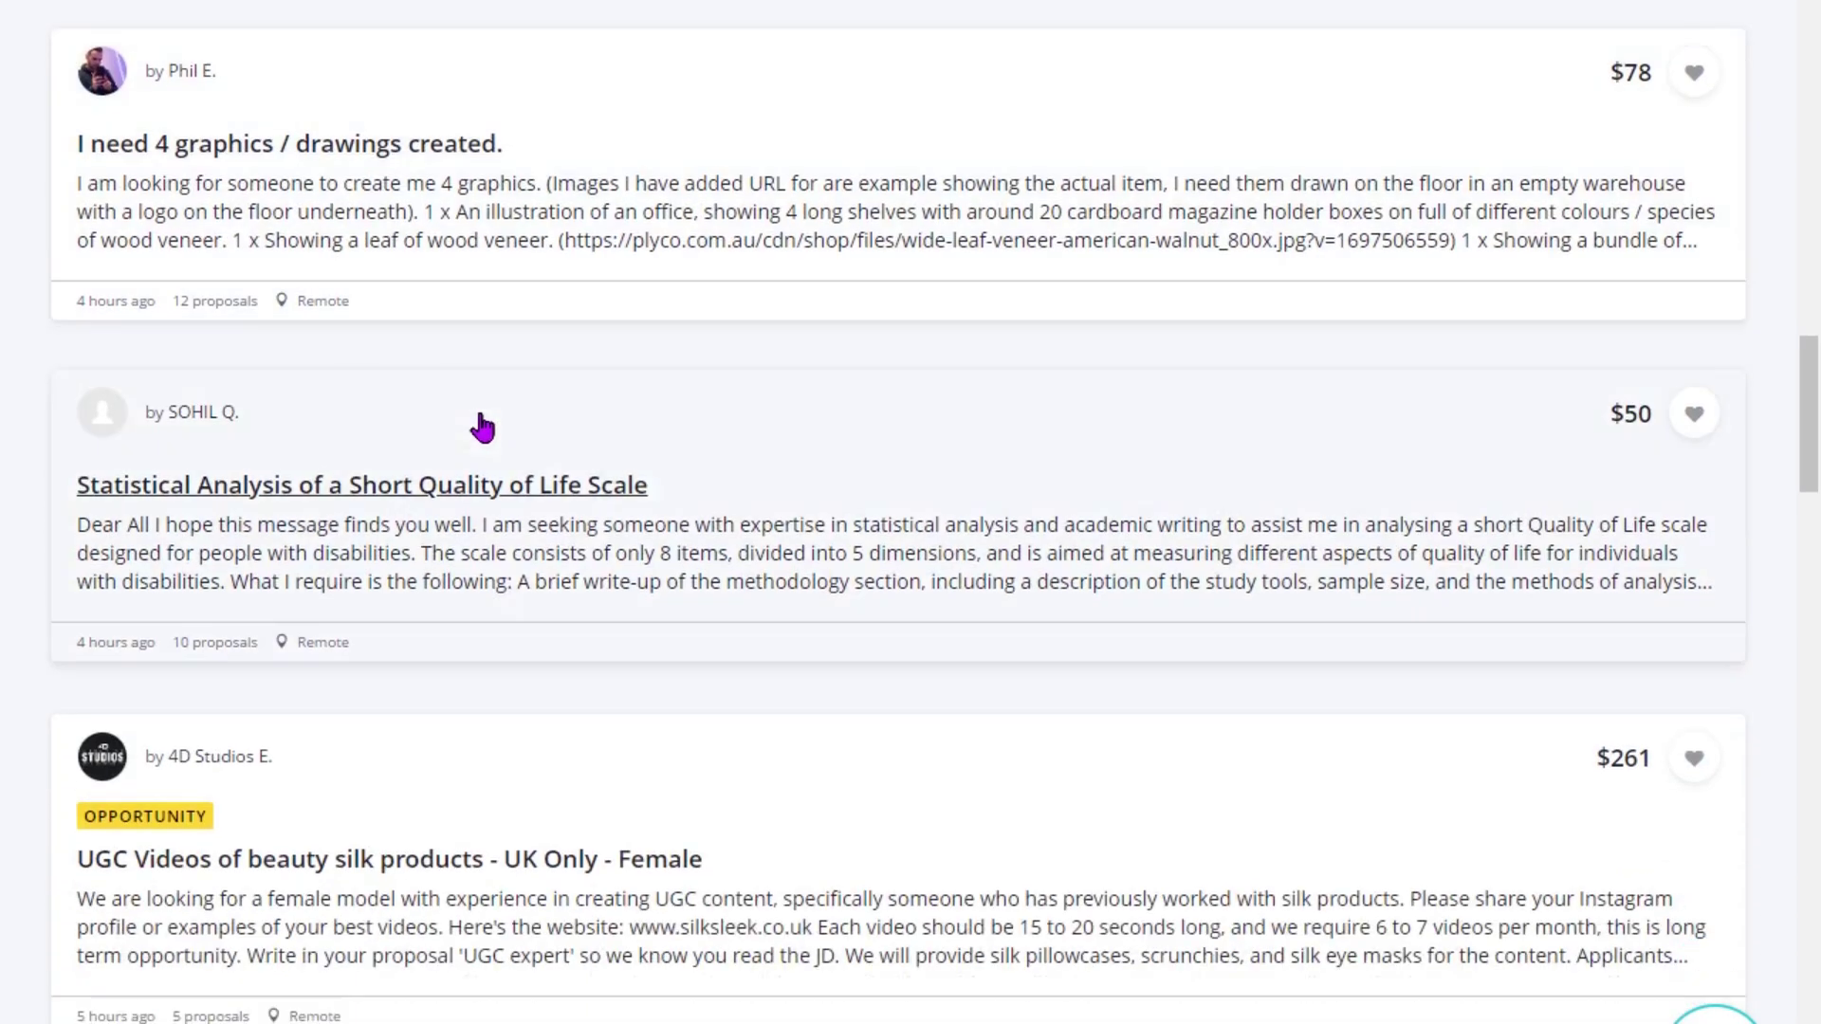
pyautogui.scroll(-3, 481, 427)
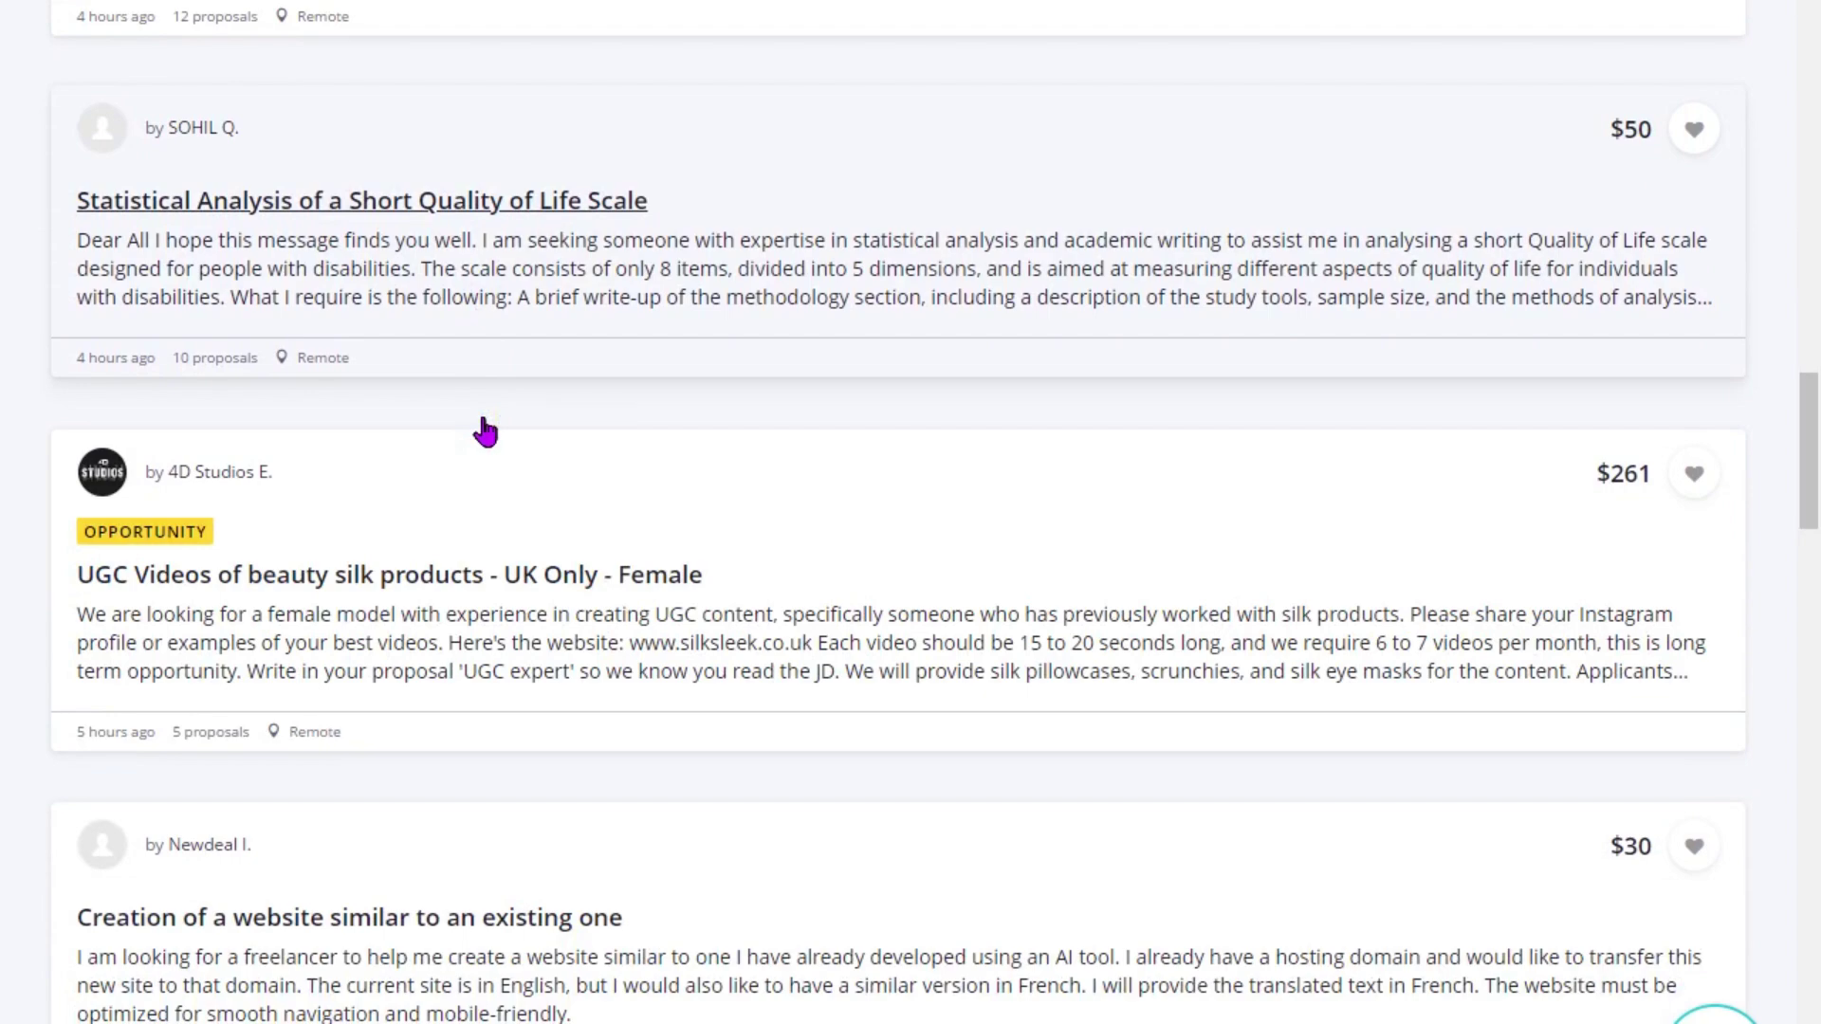
pyautogui.scroll(-6, 485, 432)
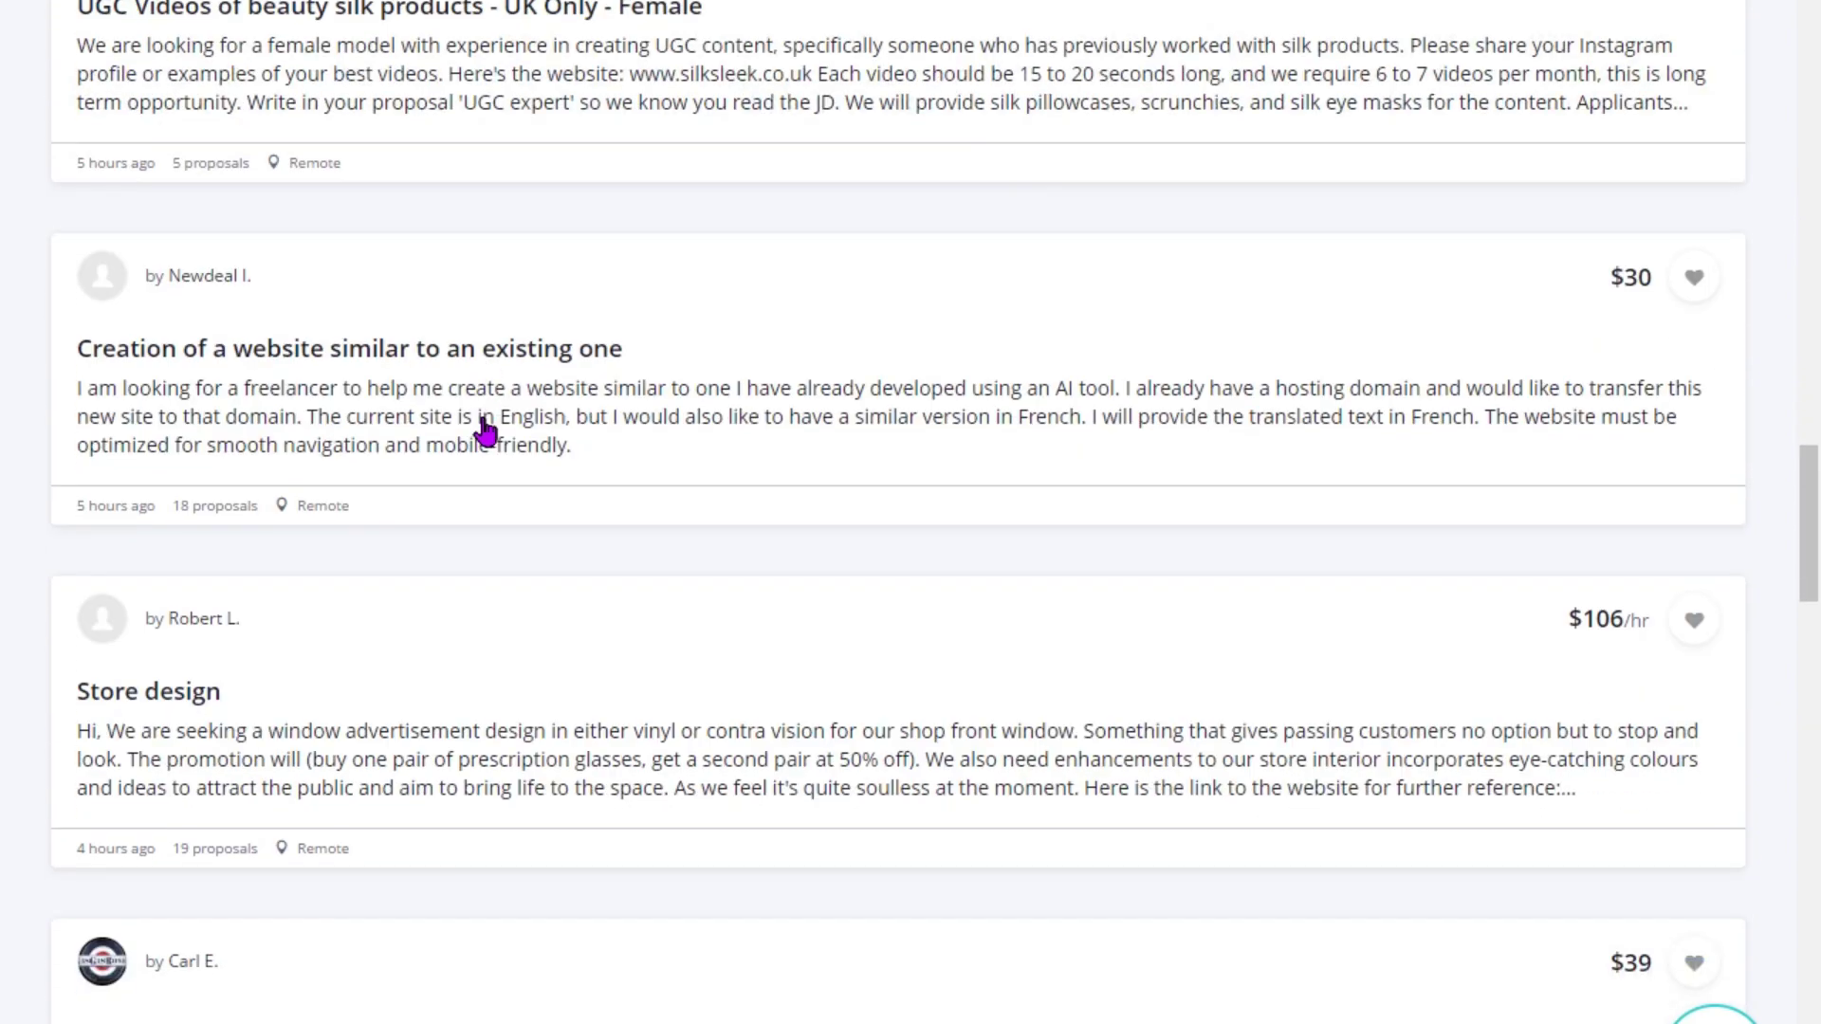
pyautogui.scroll(-4, 485, 432)
pyautogui.scroll(-7, 487, 436)
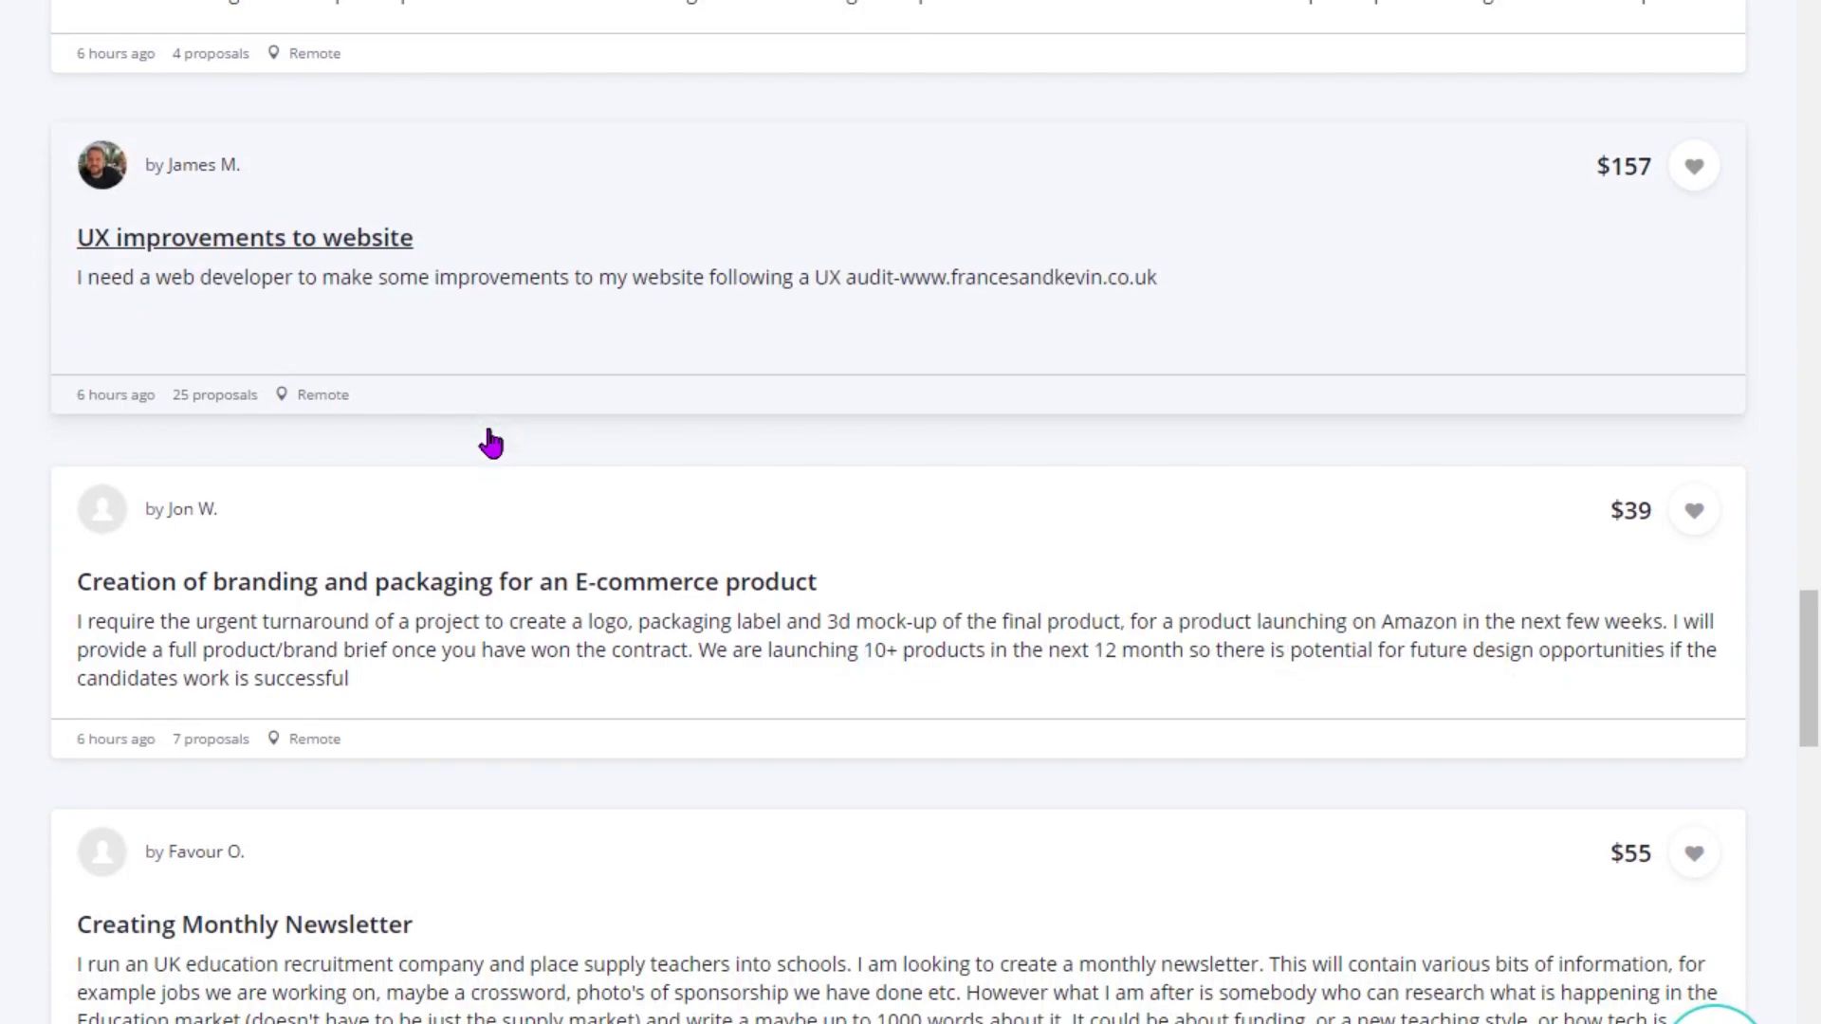
pyautogui.scroll(-9, 490, 441)
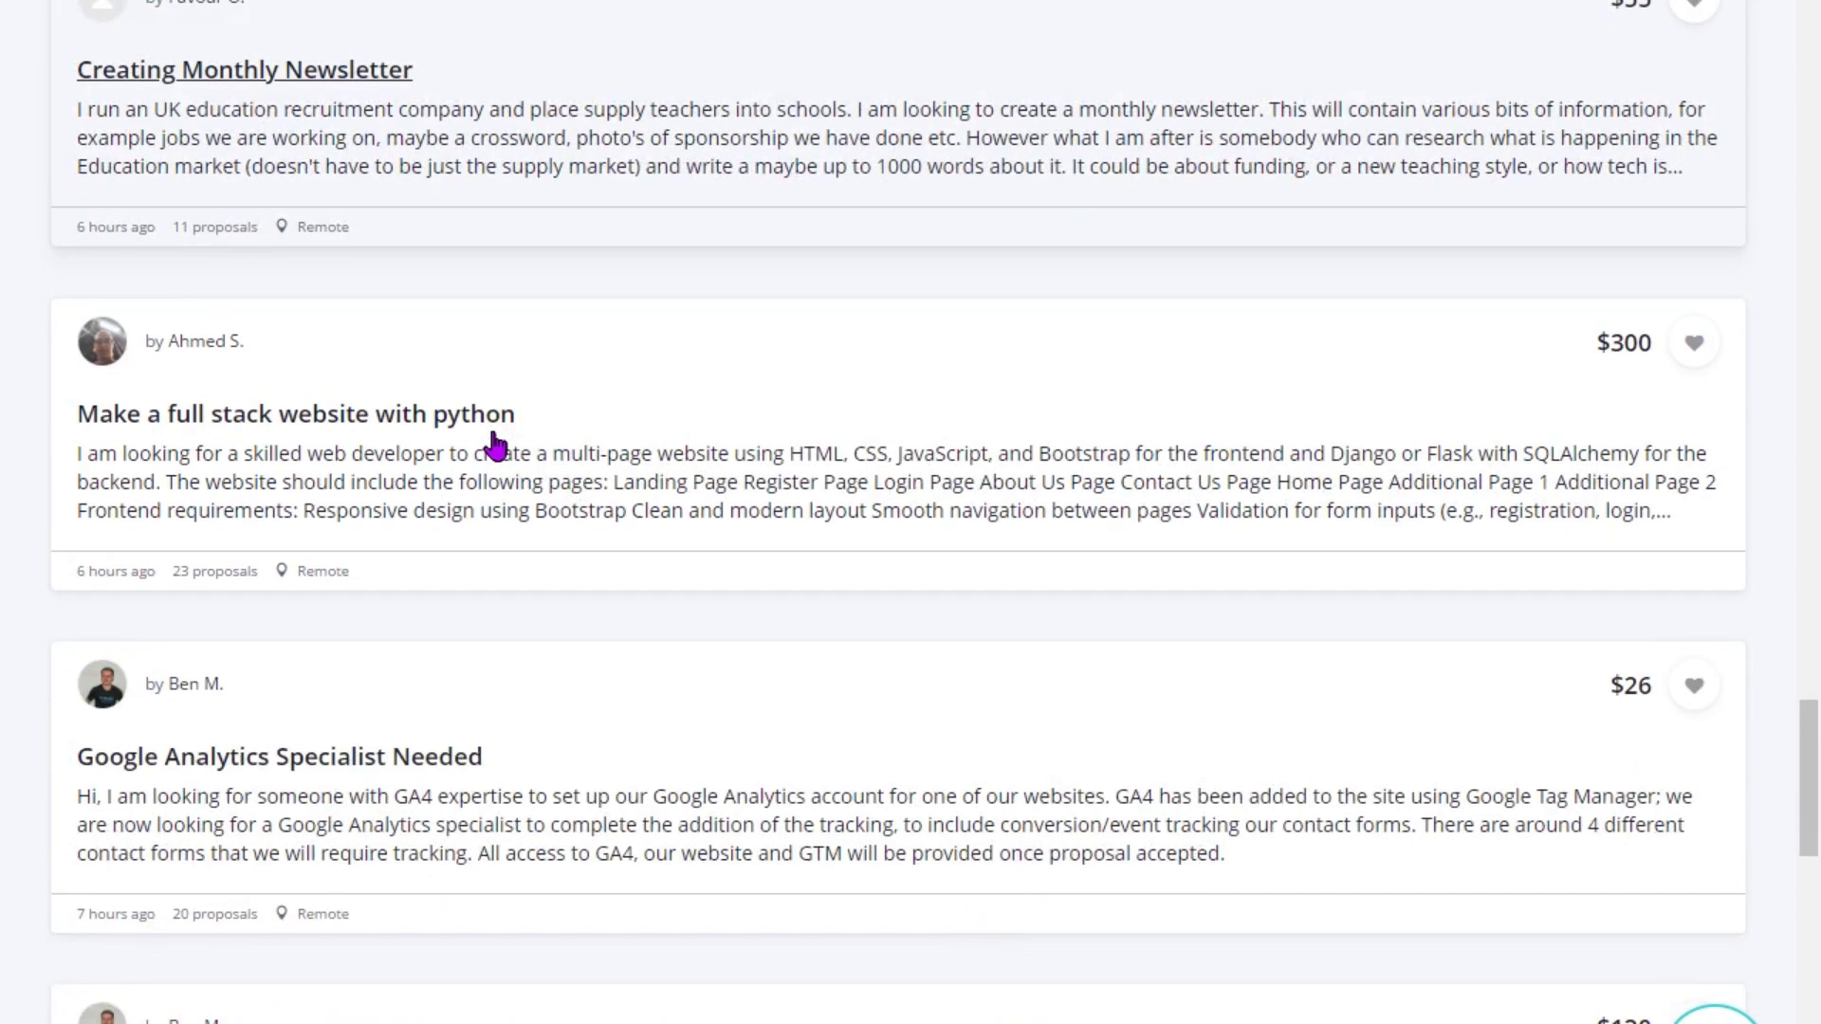
pyautogui.scroll(-8, 494, 444)
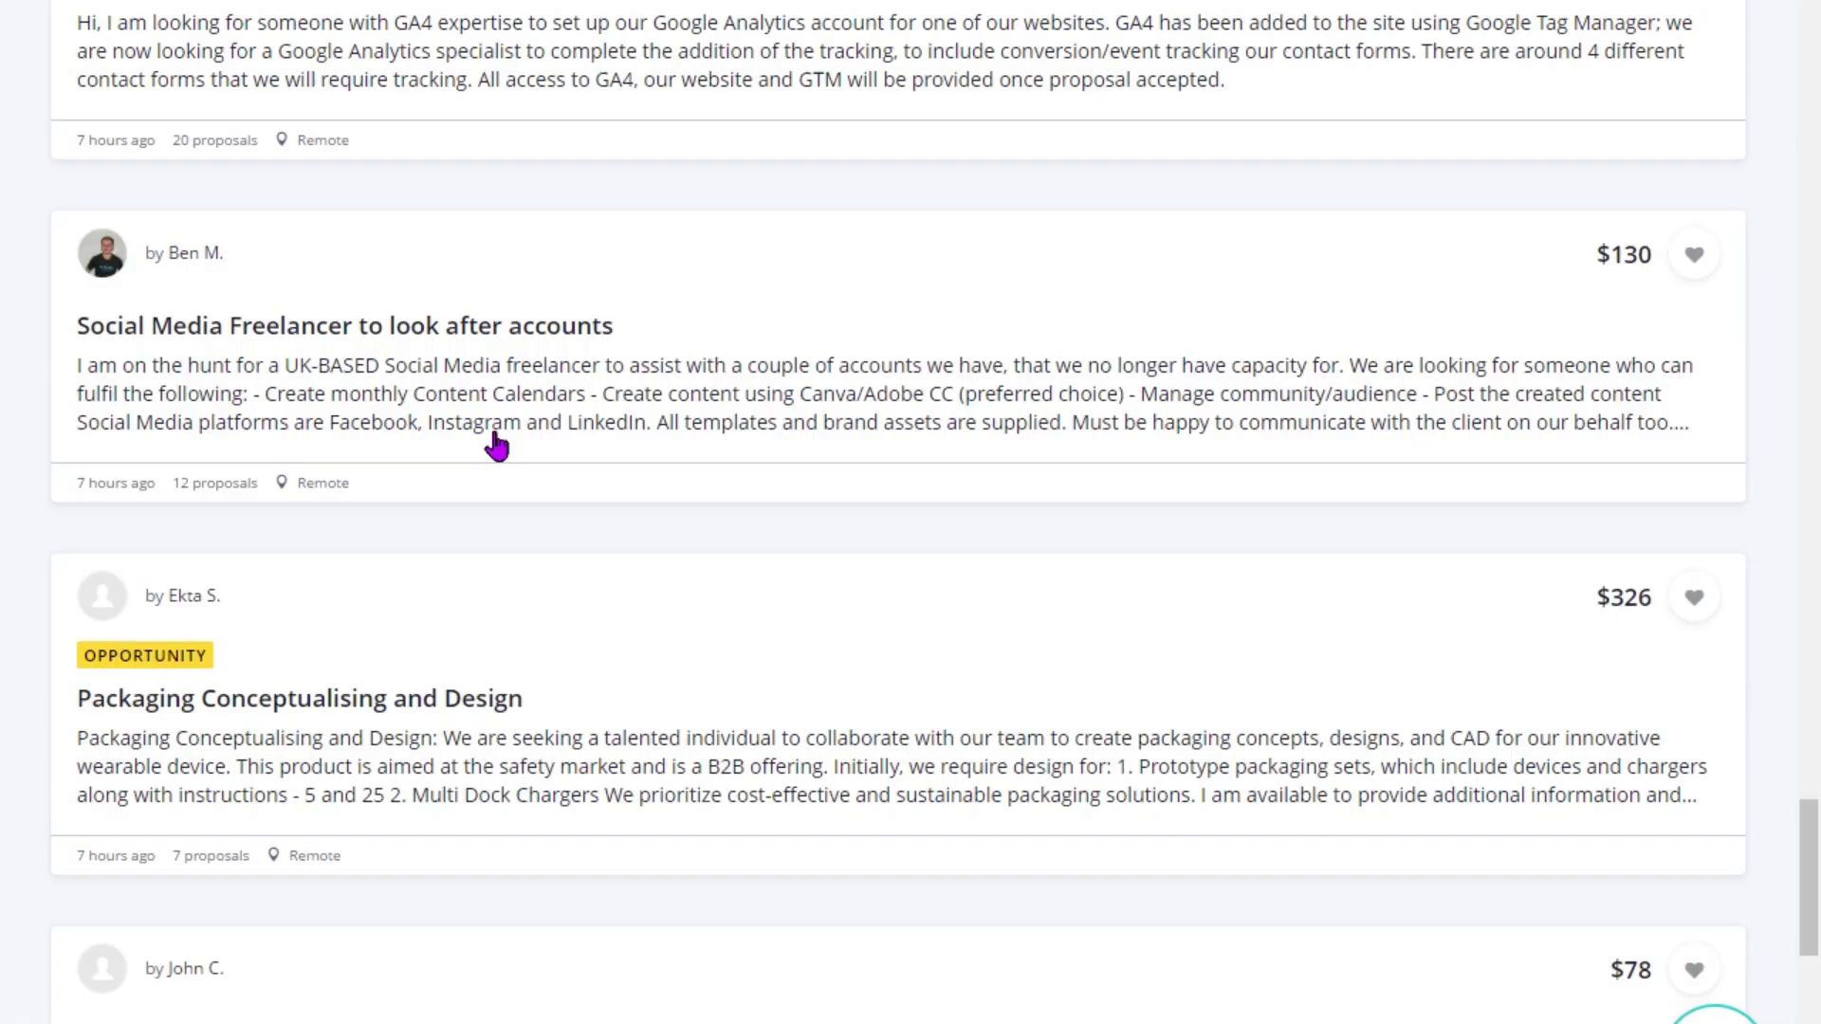
pyautogui.scroll(-8, 495, 444)
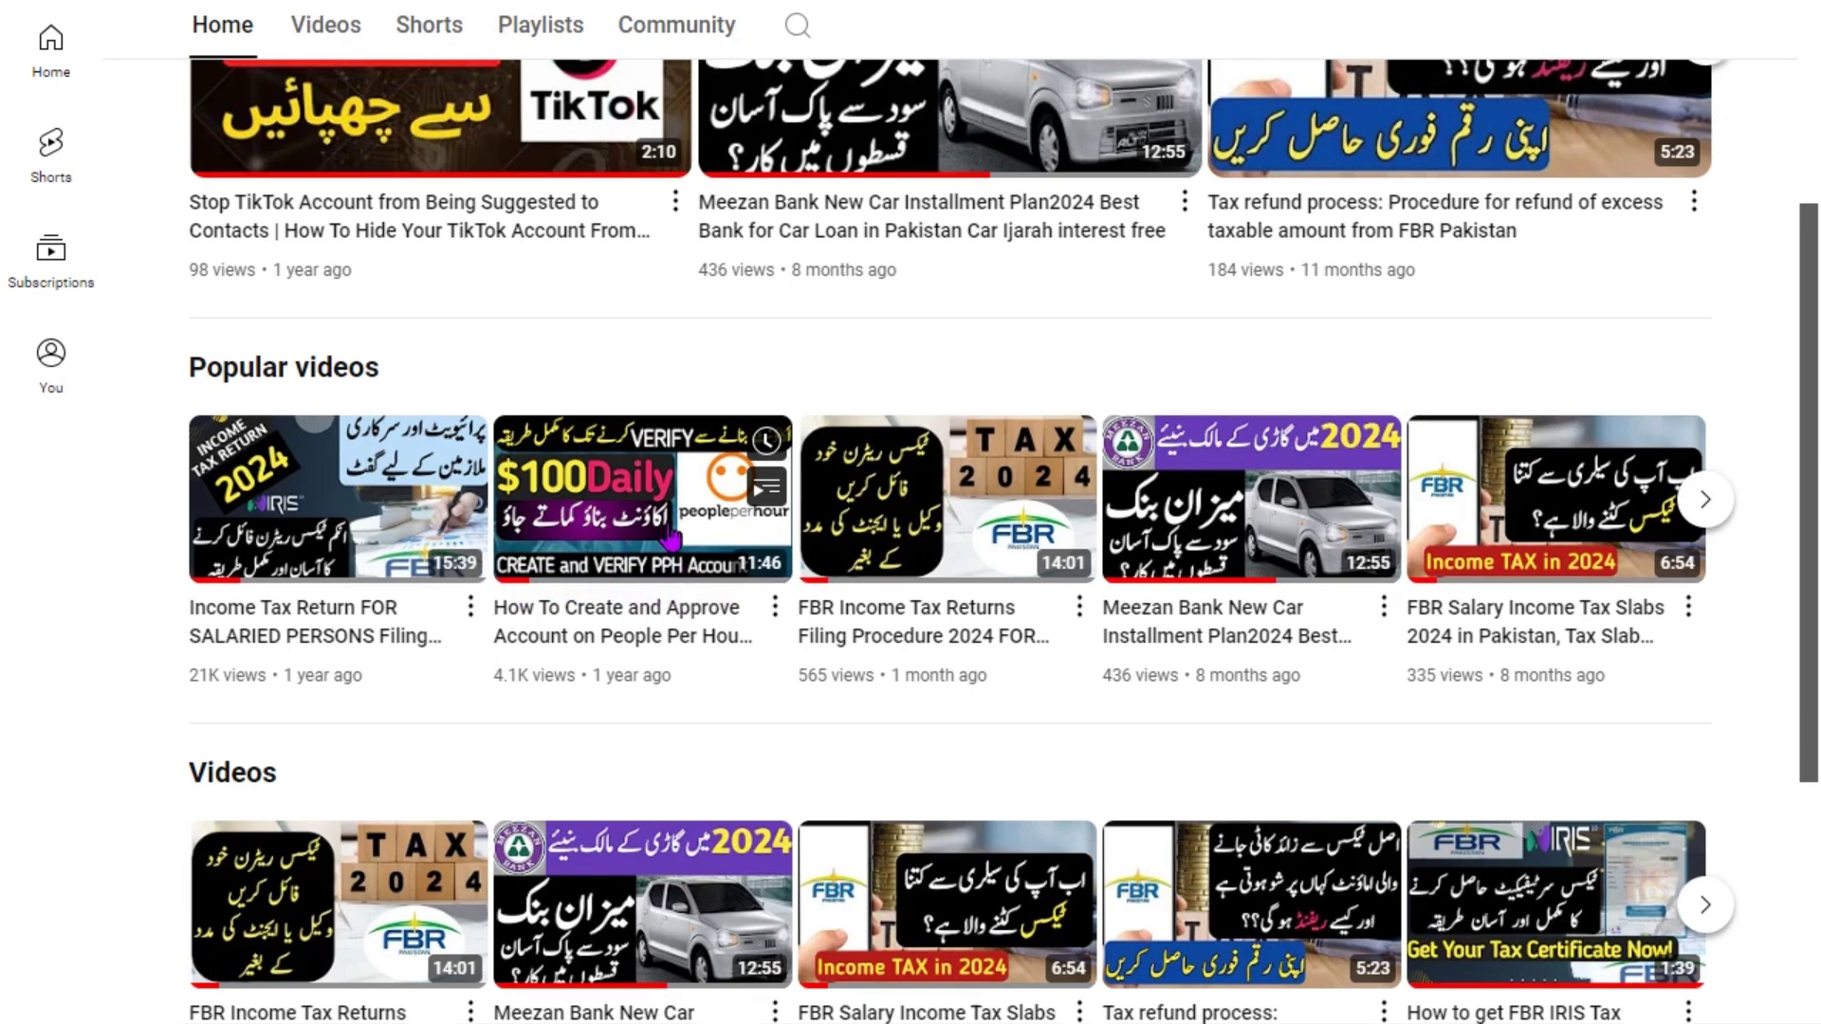
# - Switch to the IM EXPERT YouTube channel page and highlight the channel name in its header
pyautogui.scroll(5, 668, 541)
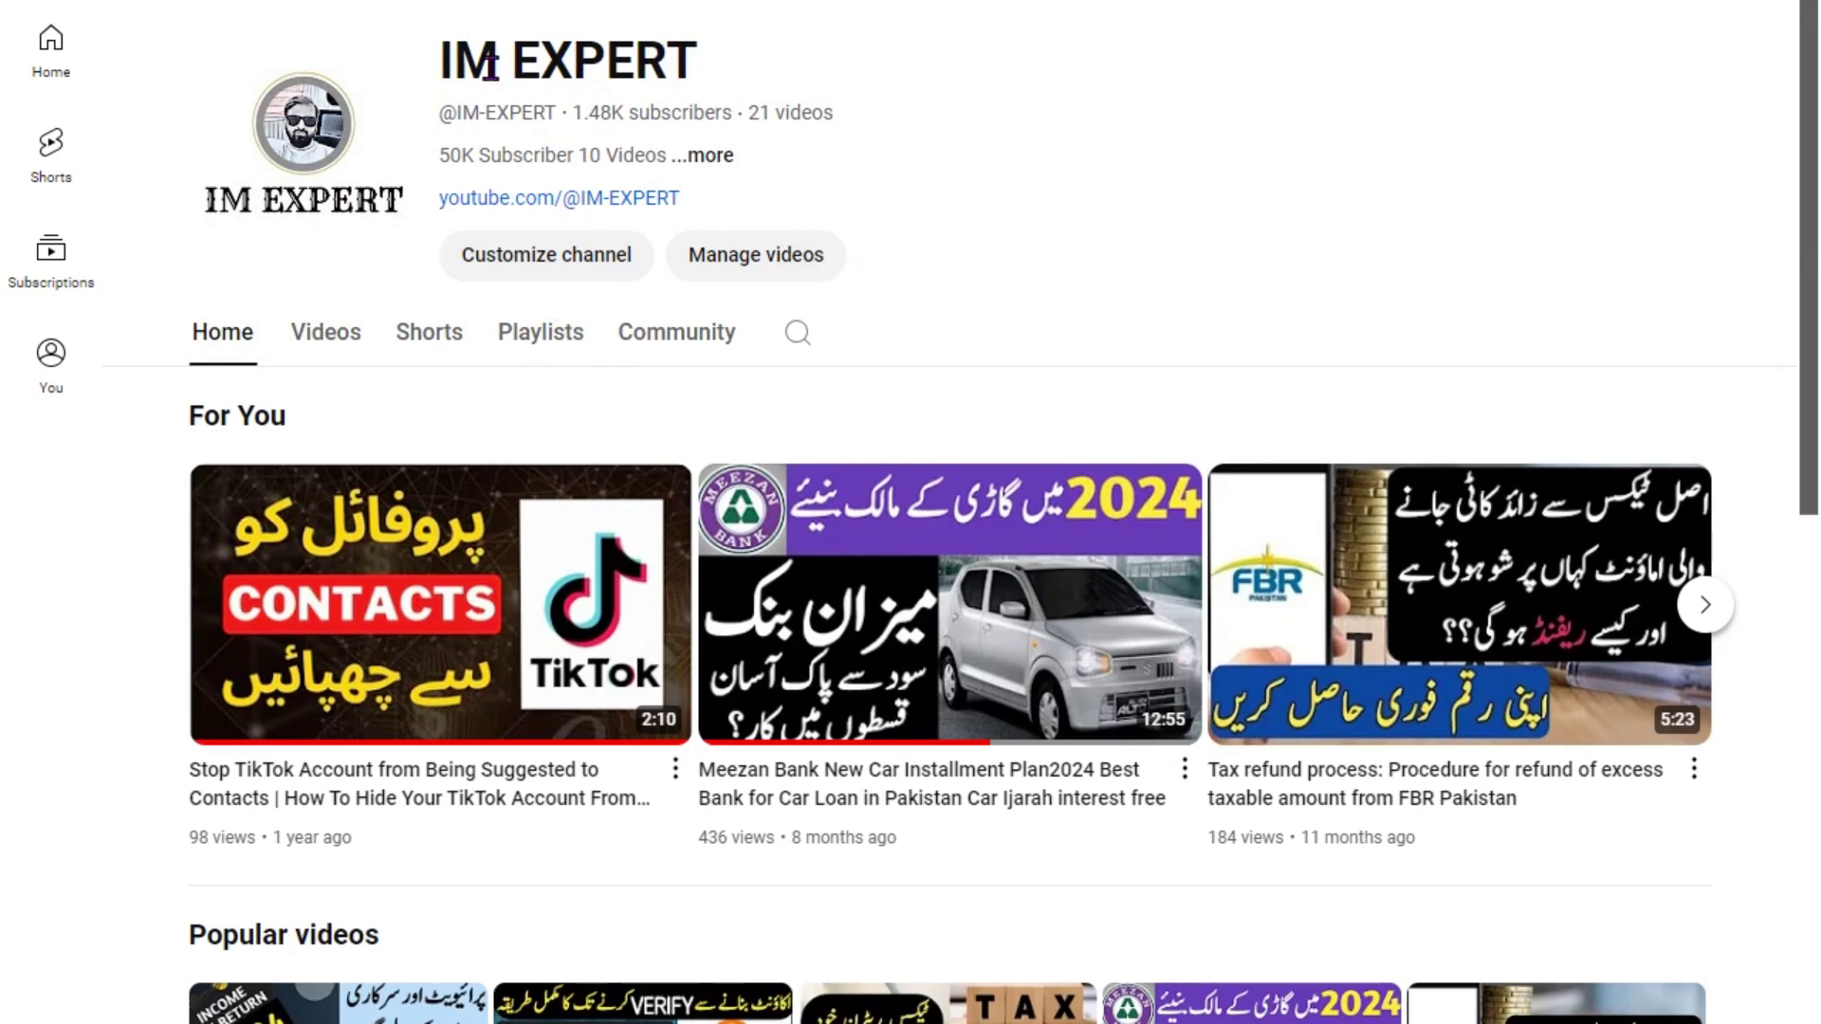
pyautogui.moveTo(442, 57); pyautogui.dragTo(700, 57)
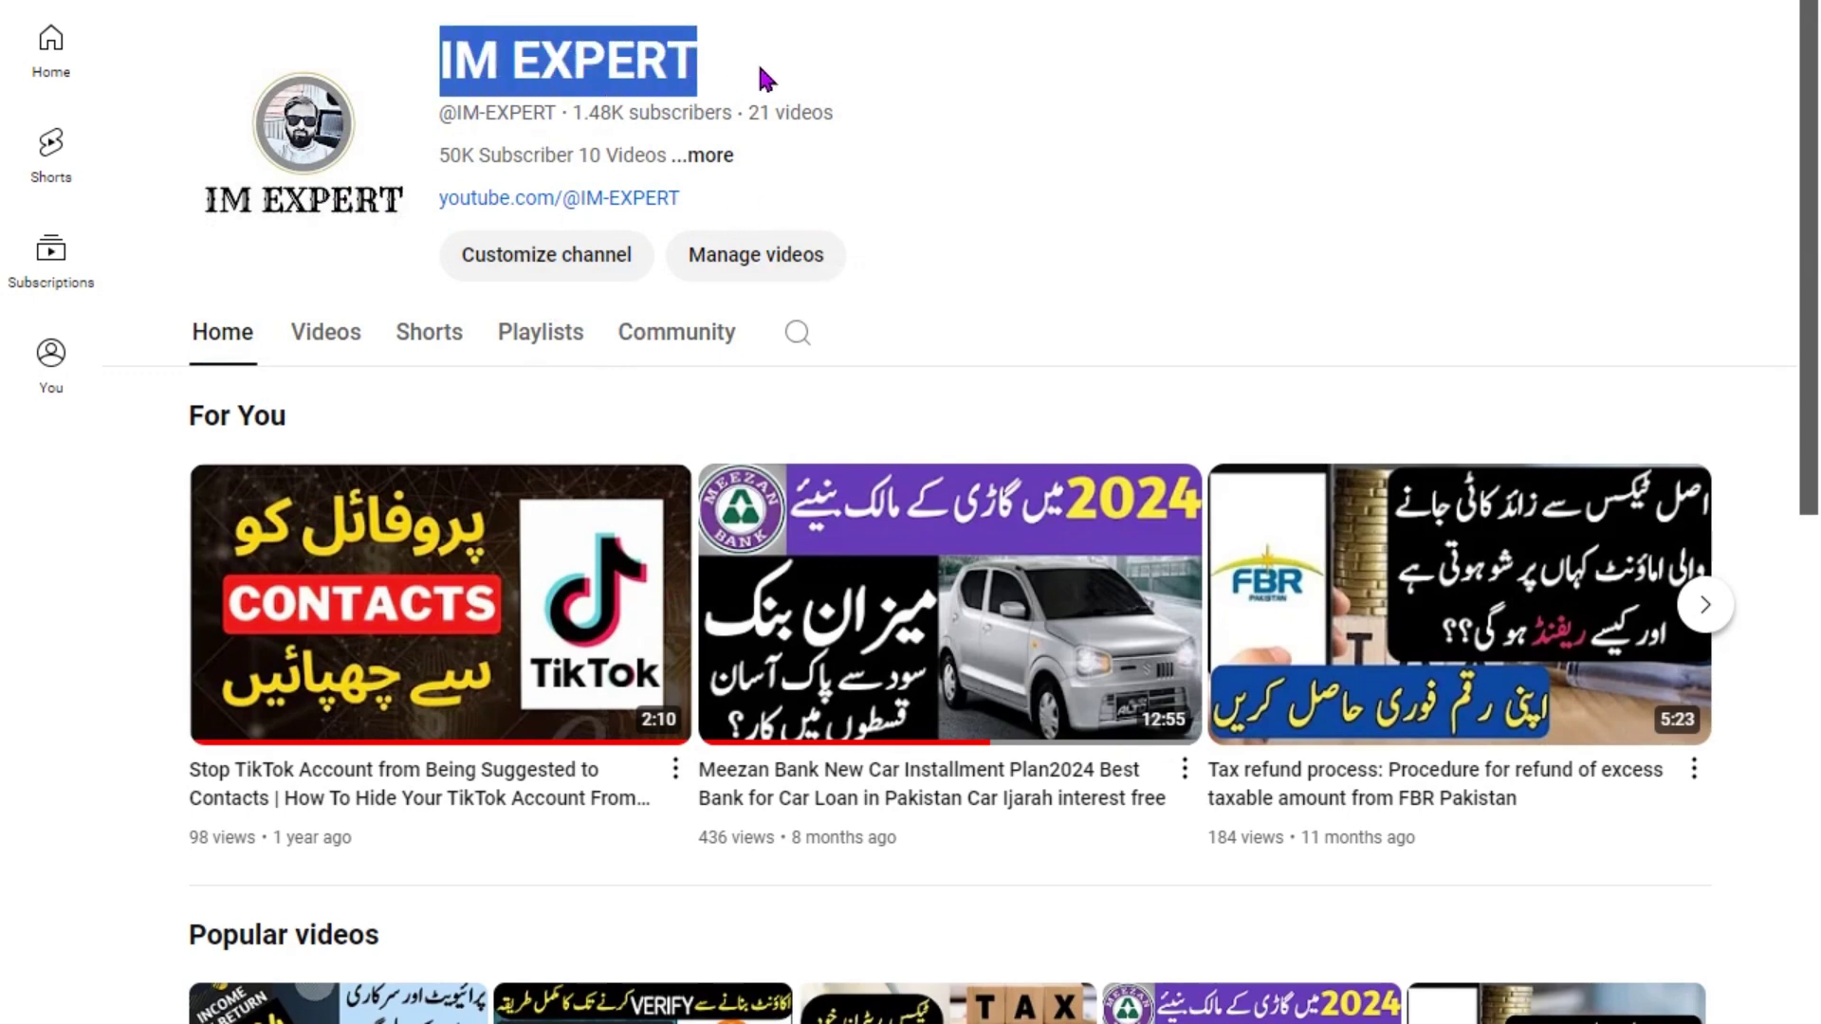